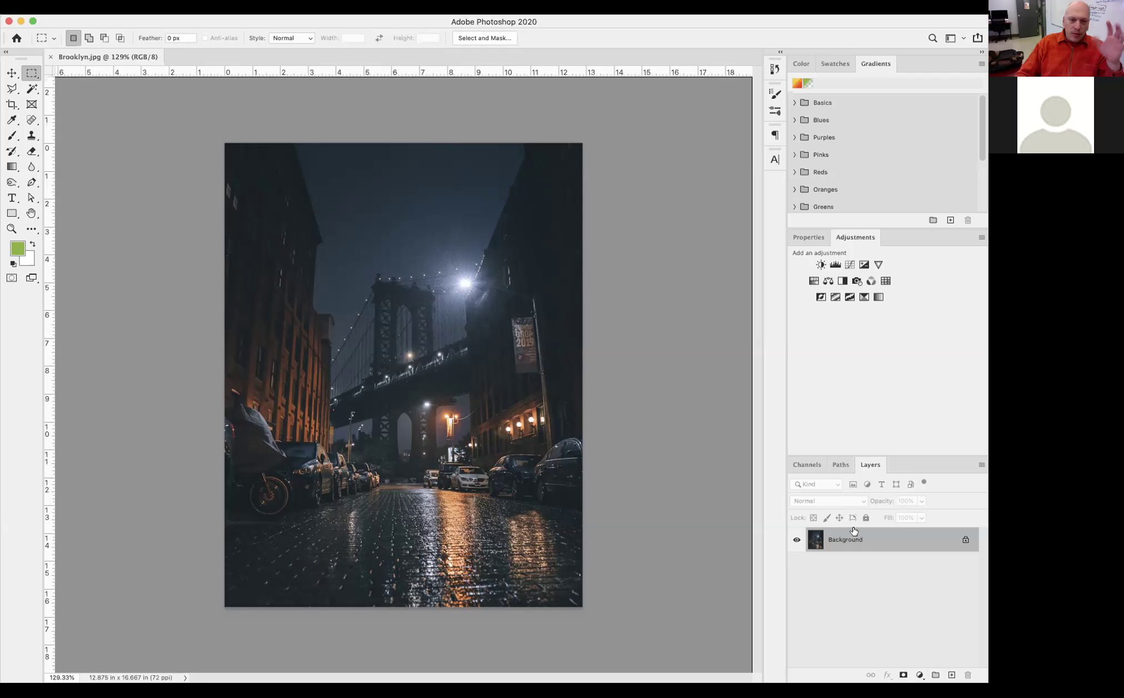
Add a new layer above the Background and fill it with 50% Gray in Normal mode at 100% opacity.
{"action": "left_click", "coordinate": [950, 675]}
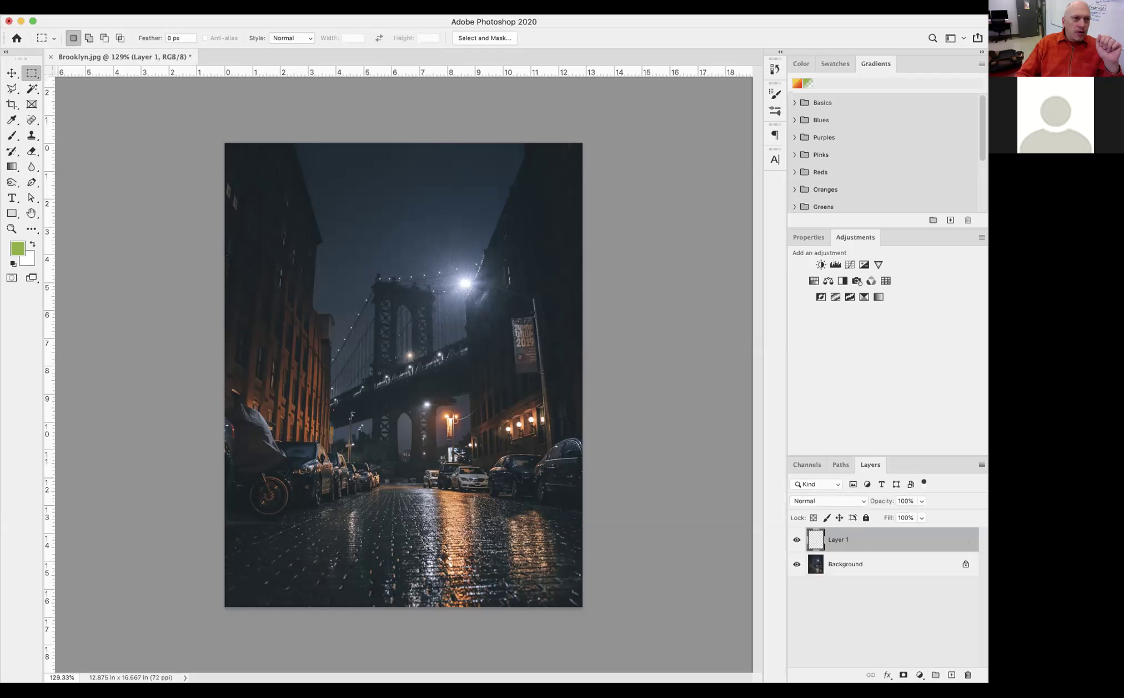
{"action": "left_click", "coordinate": [143, 7]}
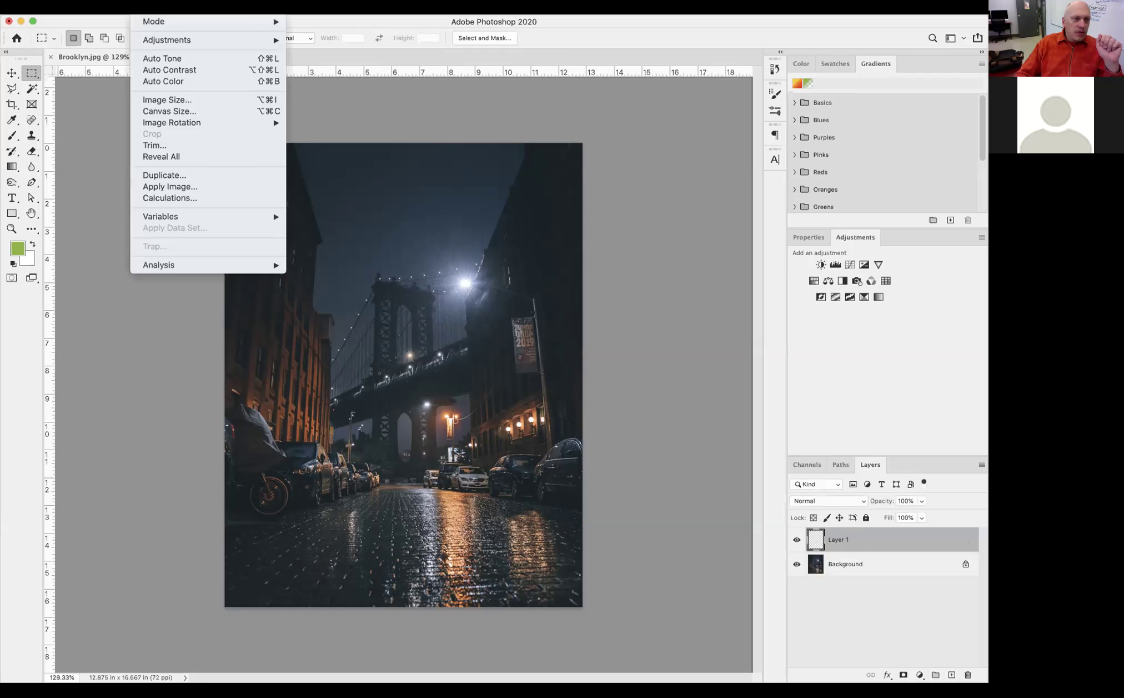
{"action": "mouse_move", "coordinate": [118, 7]}
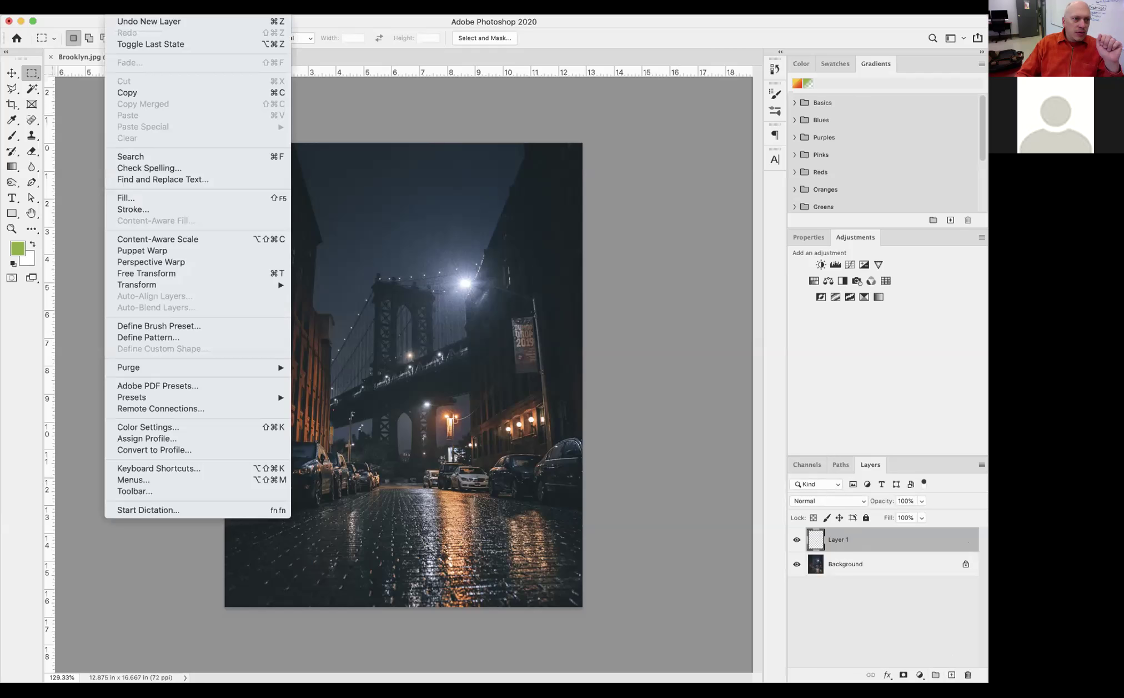
{"action": "left_click", "coordinate": [125, 198]}
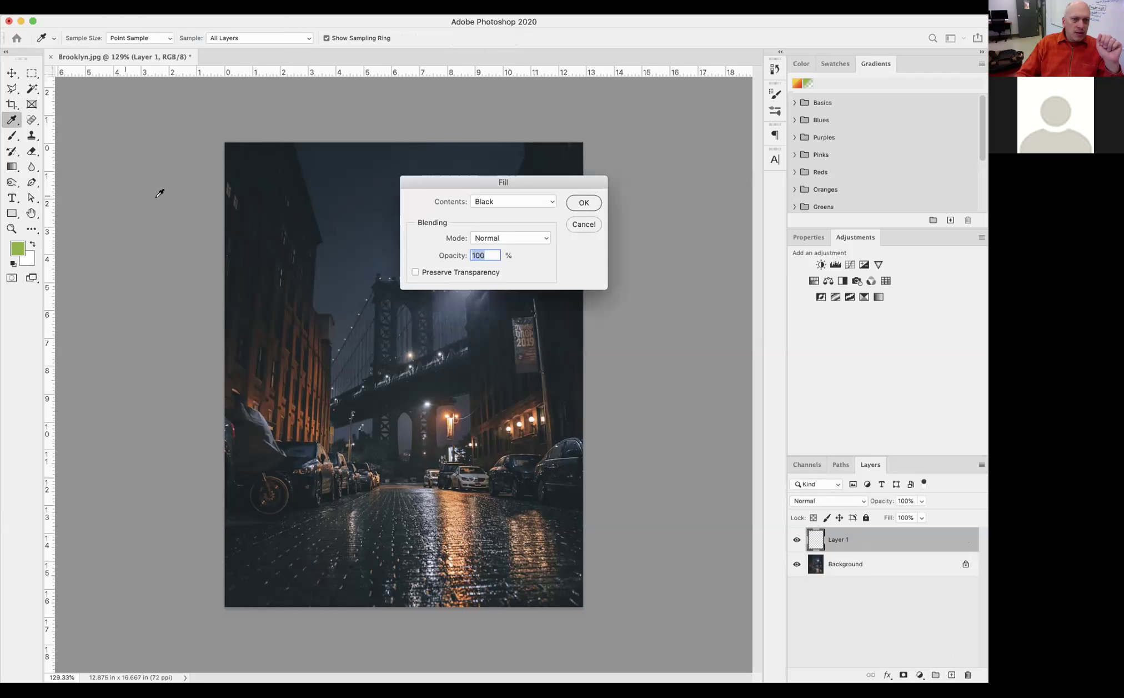
{"action": "left_click", "coordinate": [501, 200]}
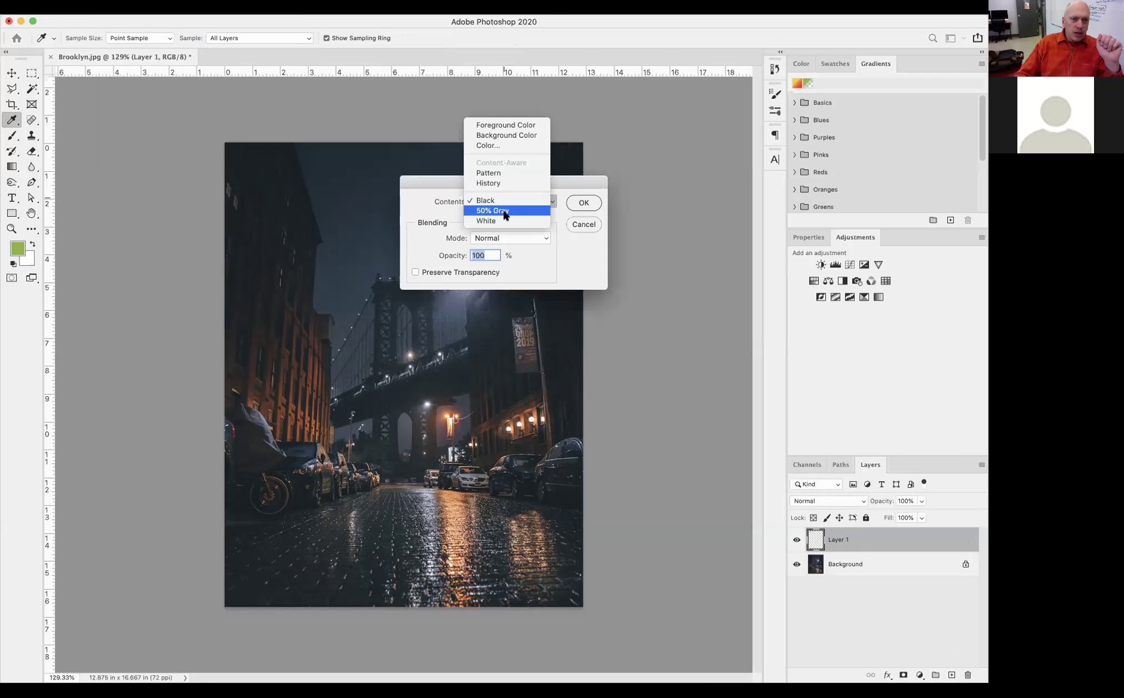
{"action": "left_click", "coordinate": [506, 212]}
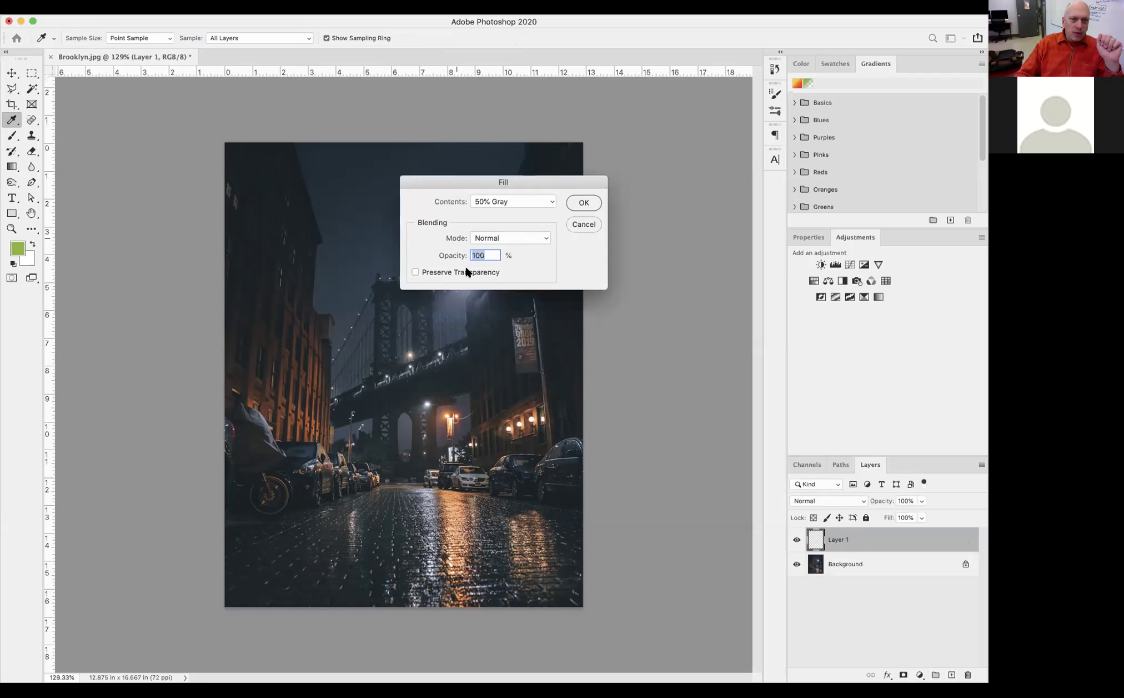
{"action": "left_click", "coordinate": [587, 201]}
{"action": "key", "text": "m"}
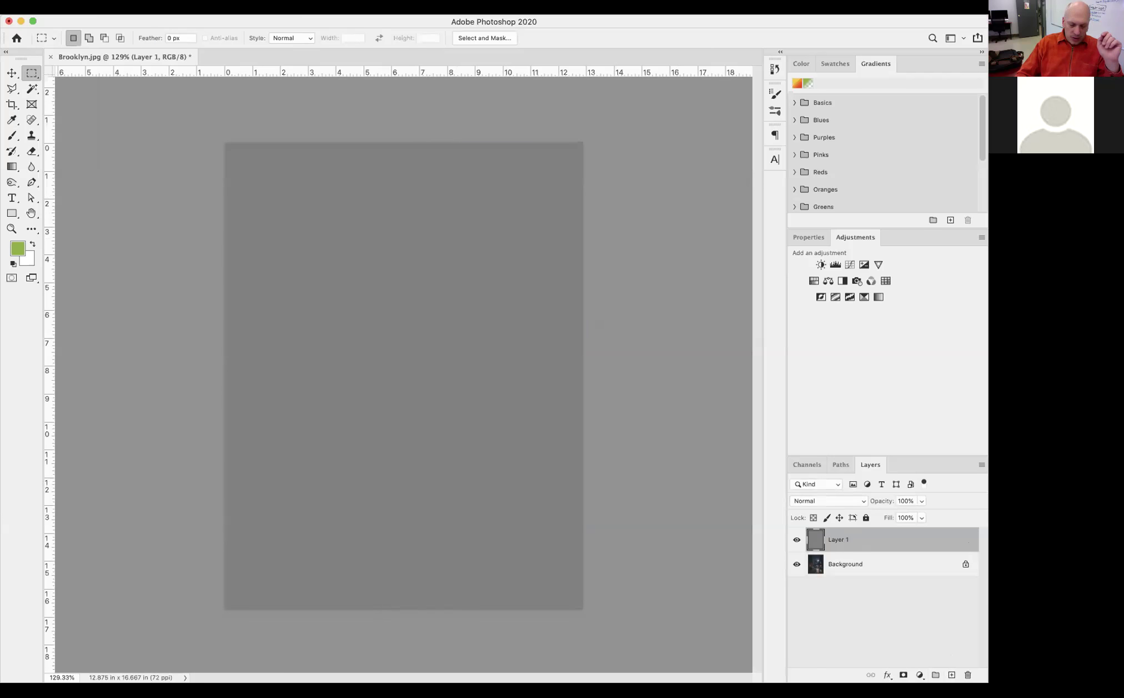
Apply Add Noise to the gray layer with Gaussian distribution and Monochromatic enabled, adjusting the amount for a dense grain.
{"action": "left_click", "coordinate": [278, 7]}
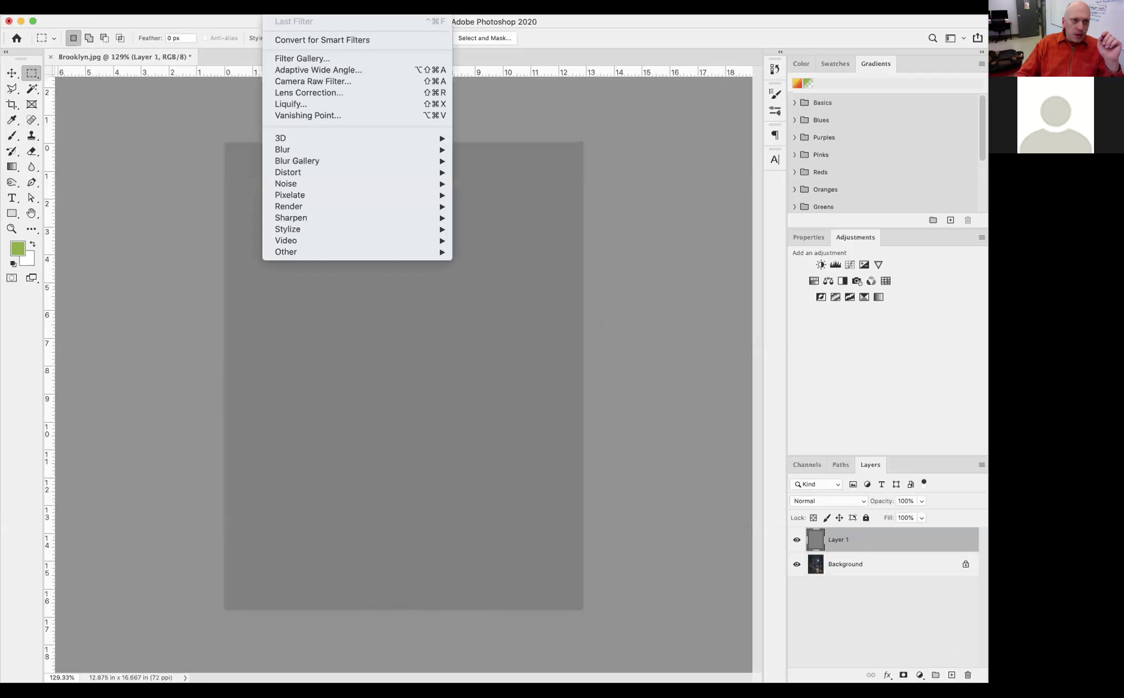
{"action": "mouse_move", "coordinate": [292, 186]}
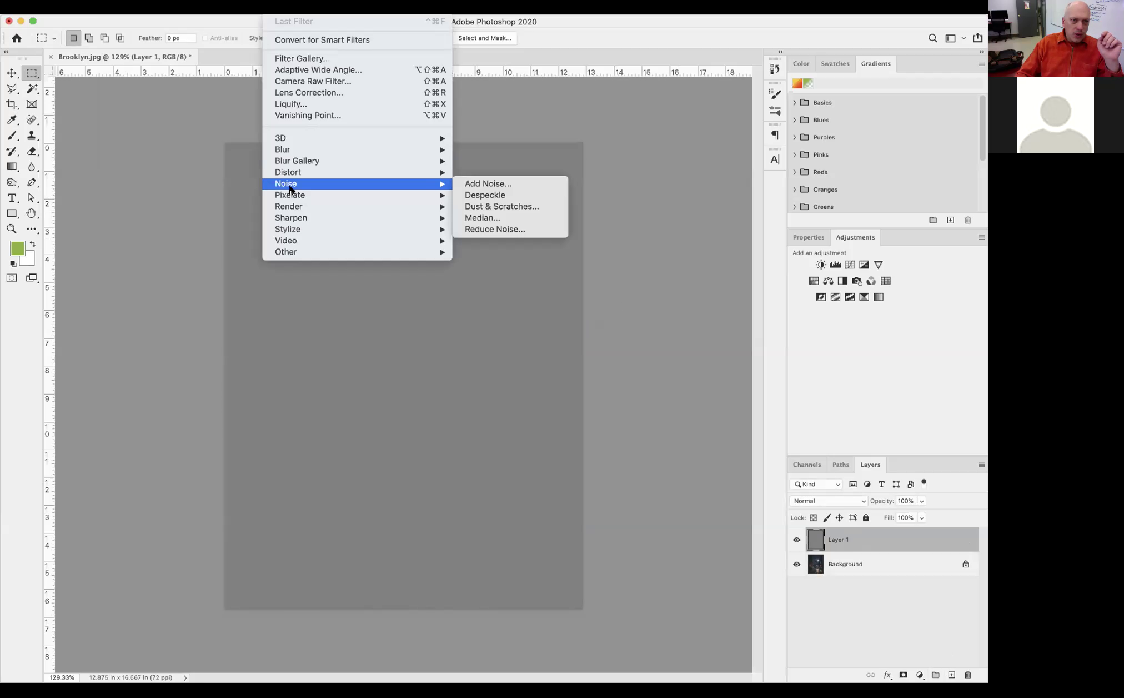
{"action": "left_click", "coordinate": [520, 186]}
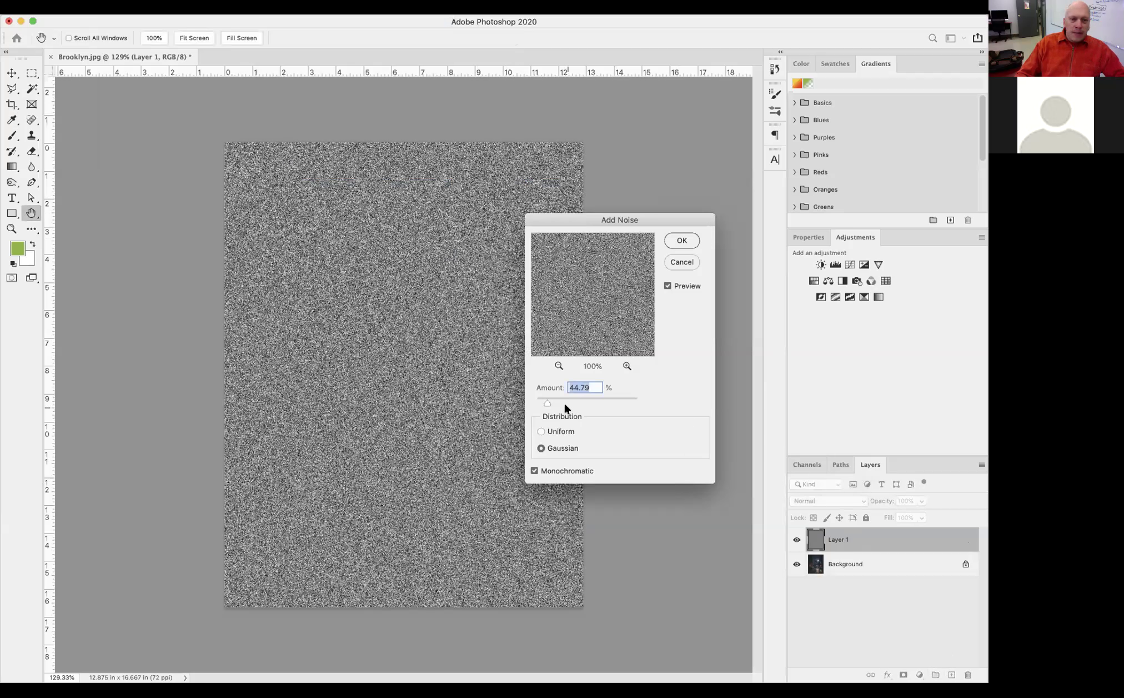
{"action": "left_click", "coordinate": [532, 471]}
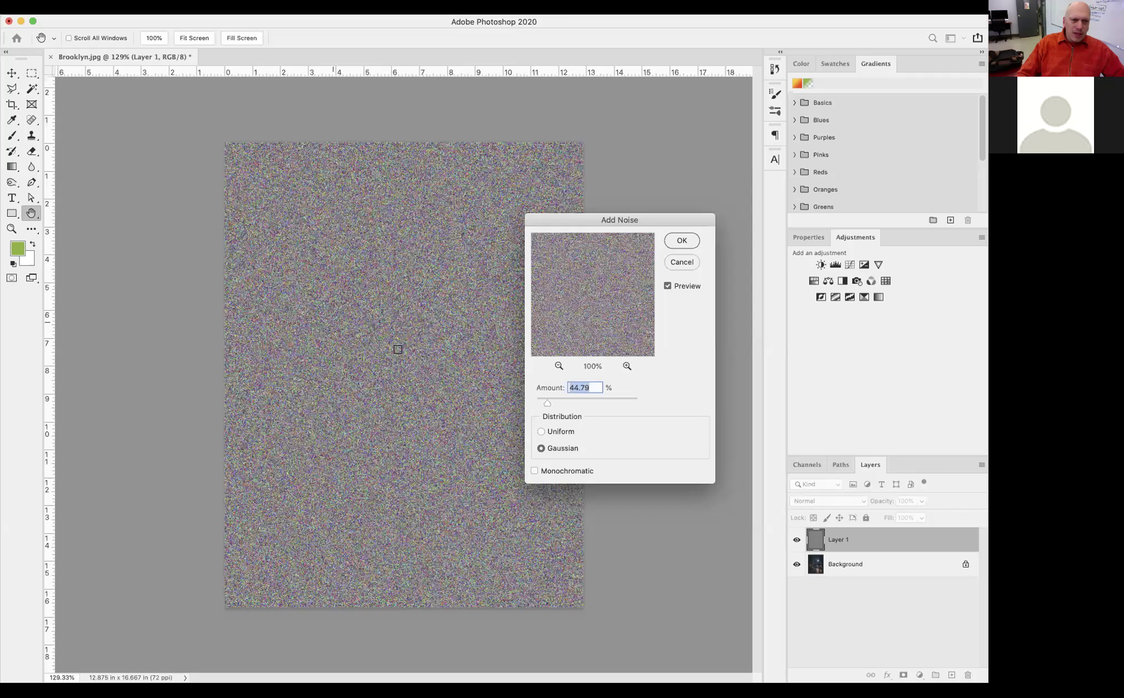
{"action": "left_click", "coordinate": [535, 470]}
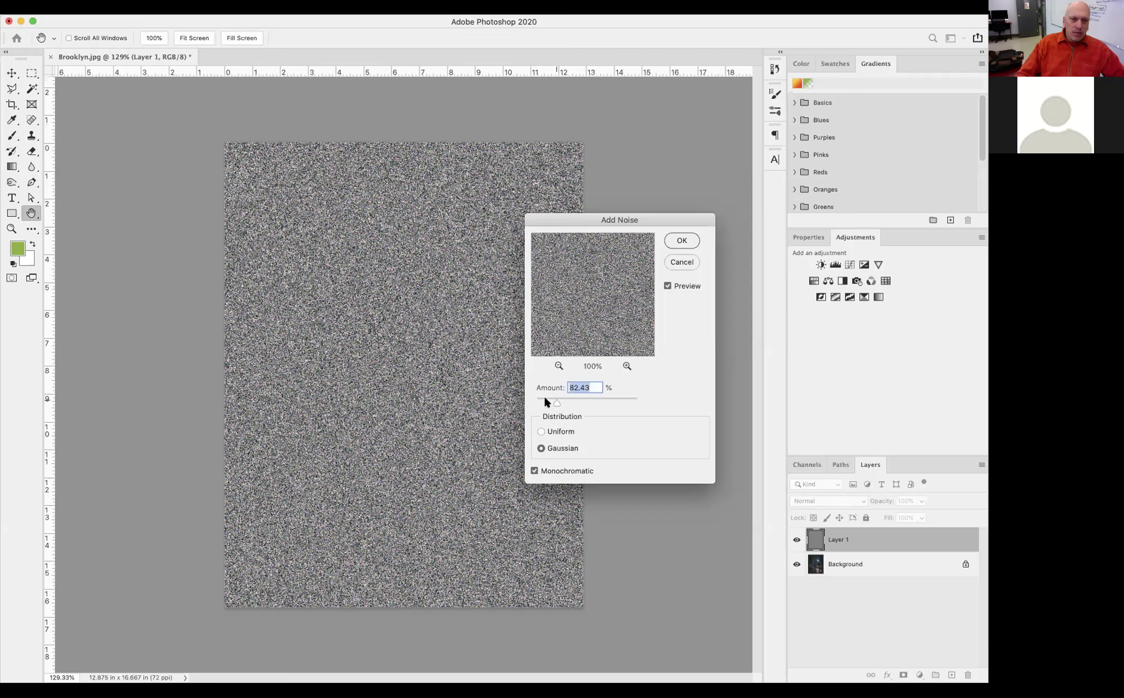
{"action": "left_click_drag", "start_coordinate": [578, 397], "coordinate": [582, 396]}
{"action": "left_click", "coordinate": [557, 398]}
{"action": "left_click_drag", "start_coordinate": [549, 397], "coordinate": [554, 396]}
{"action": "left_click", "coordinate": [680, 240]}
{"action": "key", "text": "m"}
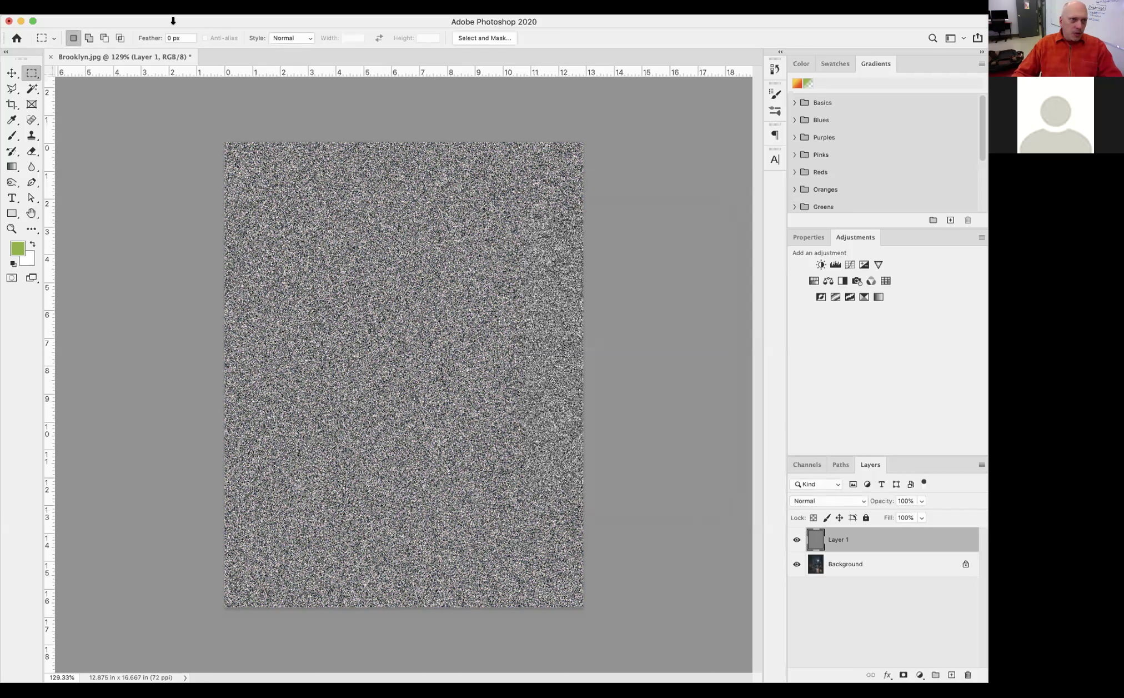
Soften the noise layer with the basic Blur filter and inspect the grain.
{"action": "left_click", "coordinate": [275, 6]}
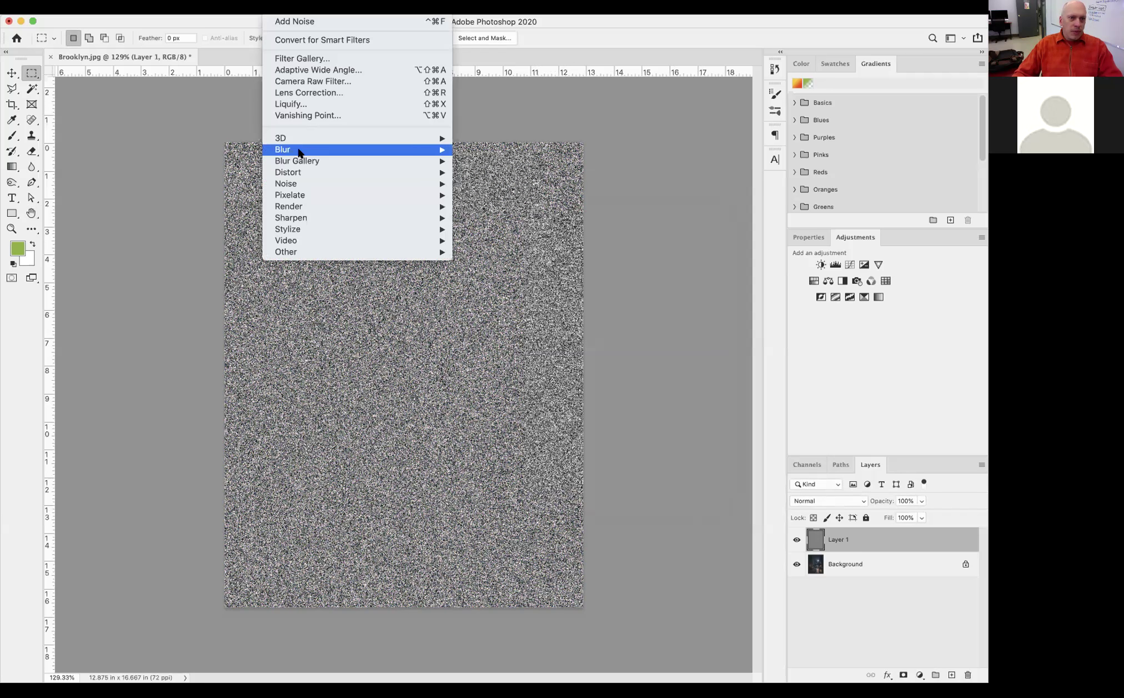
{"action": "mouse_move", "coordinate": [299, 150]}
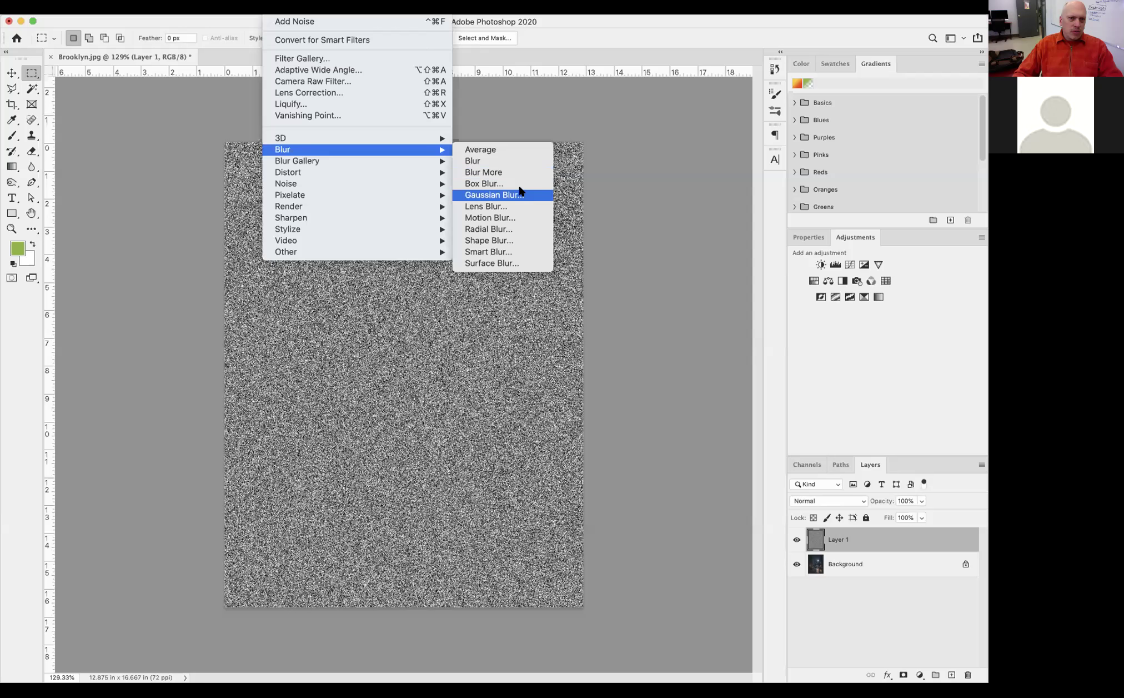
{"action": "left_click", "coordinate": [503, 162]}
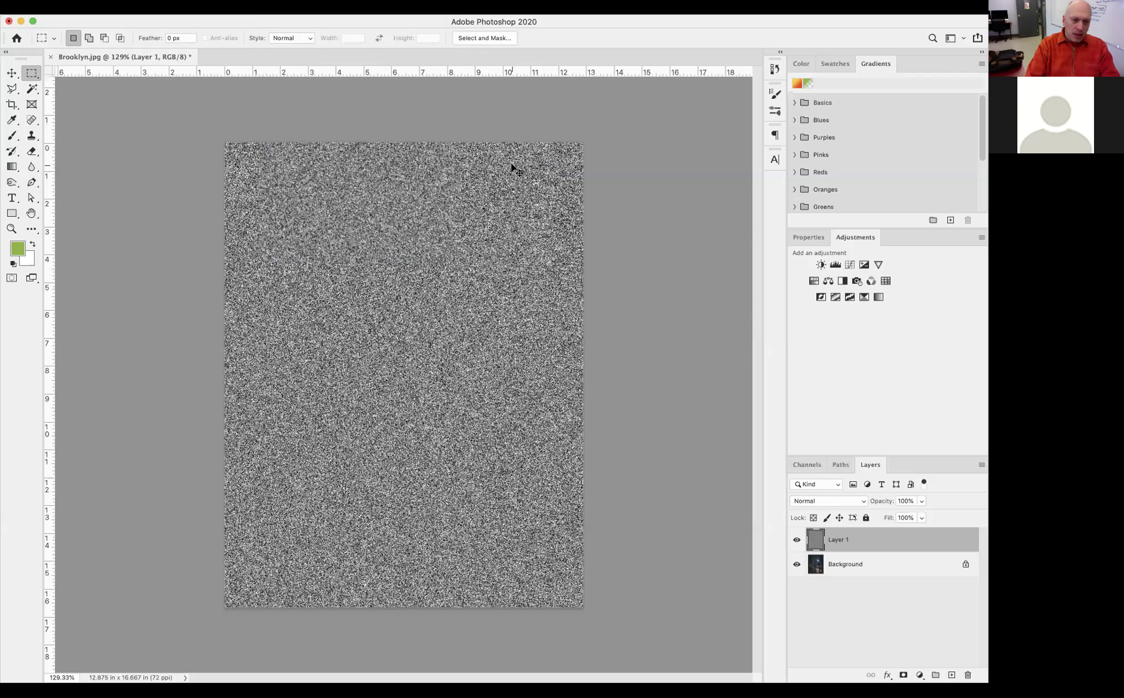
{"action": "key", "text": "super+equal"}
{"action": "key", "text": "super+equal"}
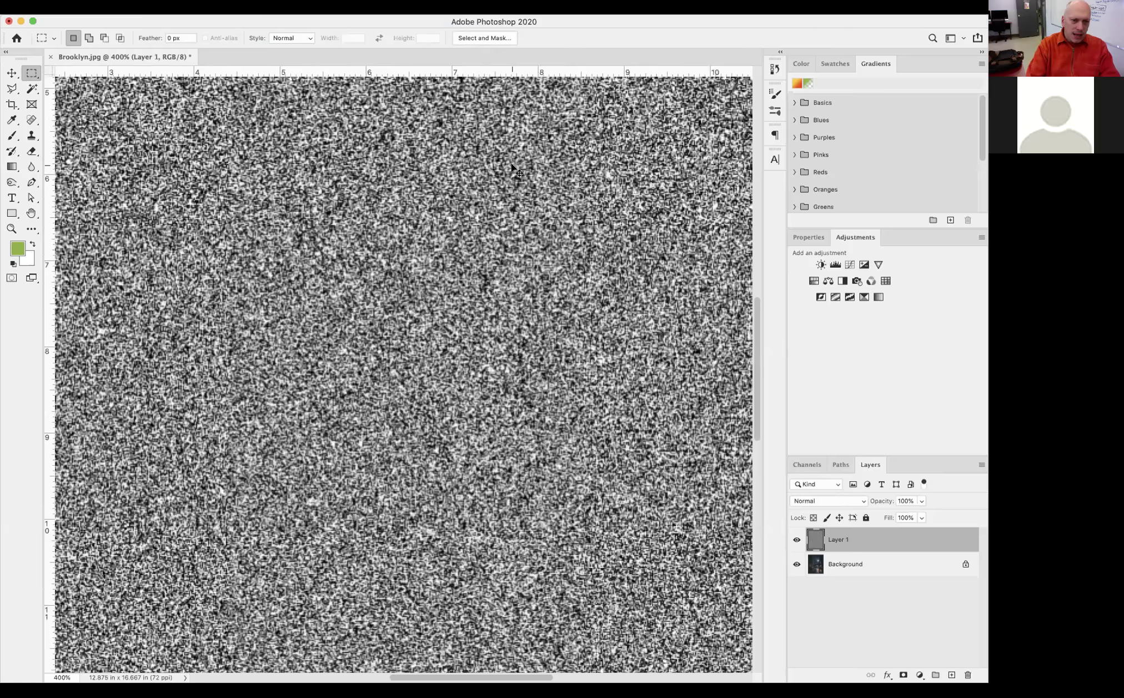
{"action": "key", "text": "super+minus"}
{"action": "key", "text": "super+minus"}
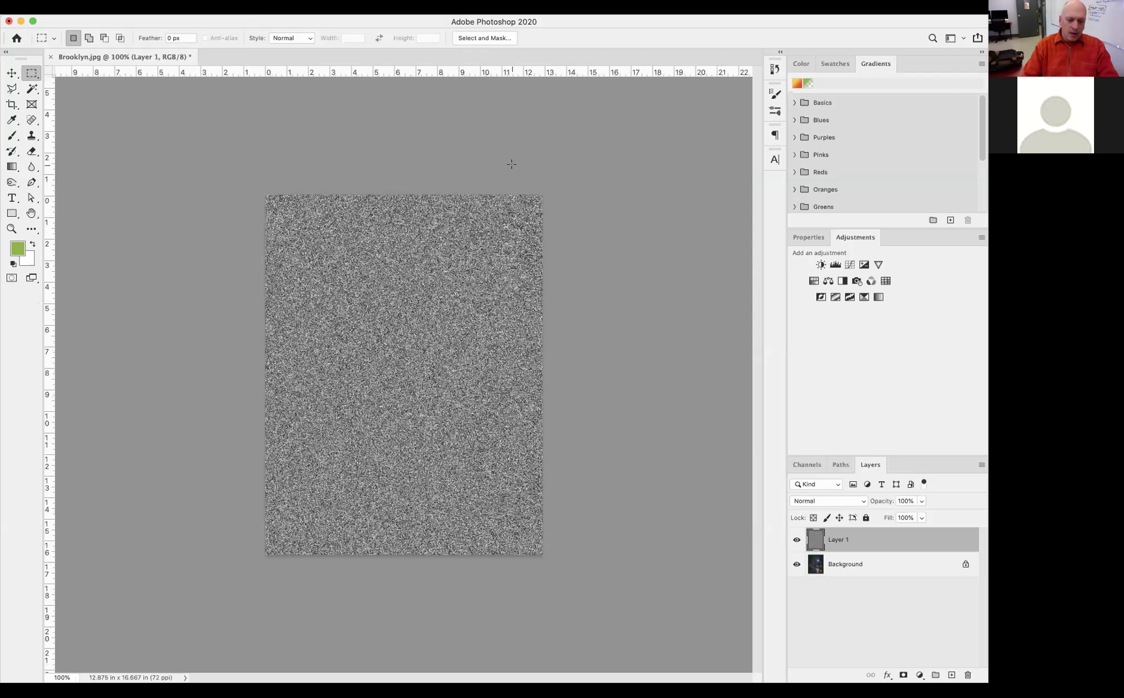
{"action": "key", "text": "super+equal"}
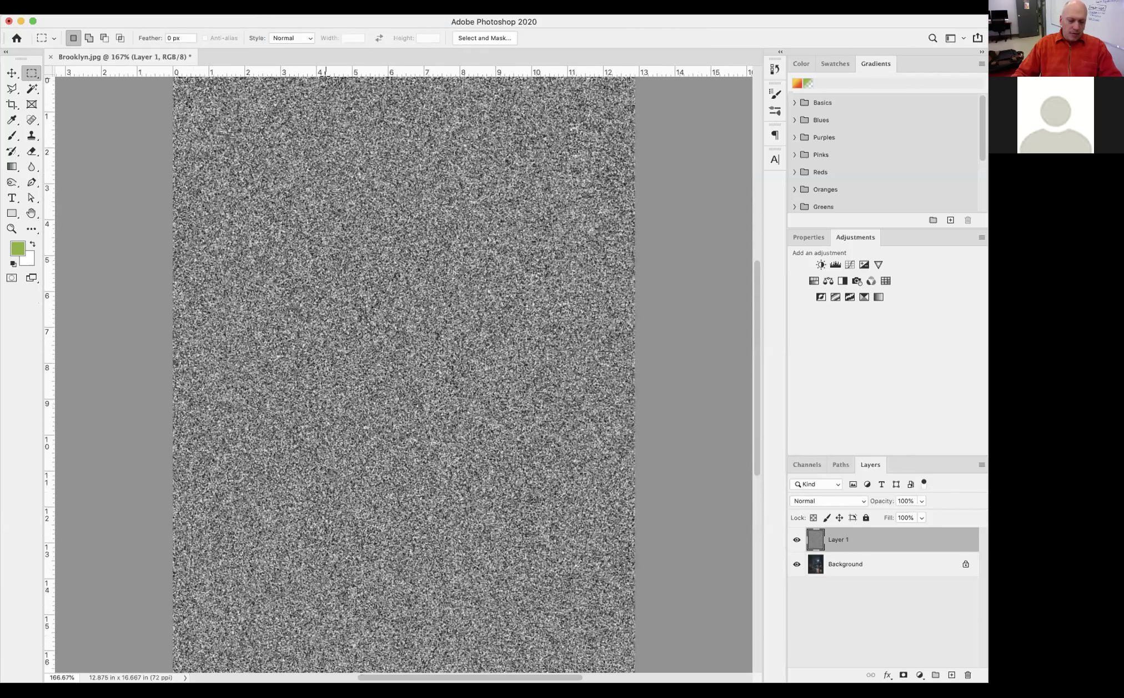
Apply the Wind filter to the noise layer with the Blast method and direction From the Right.
{"action": "left_click", "coordinate": [274, 8]}
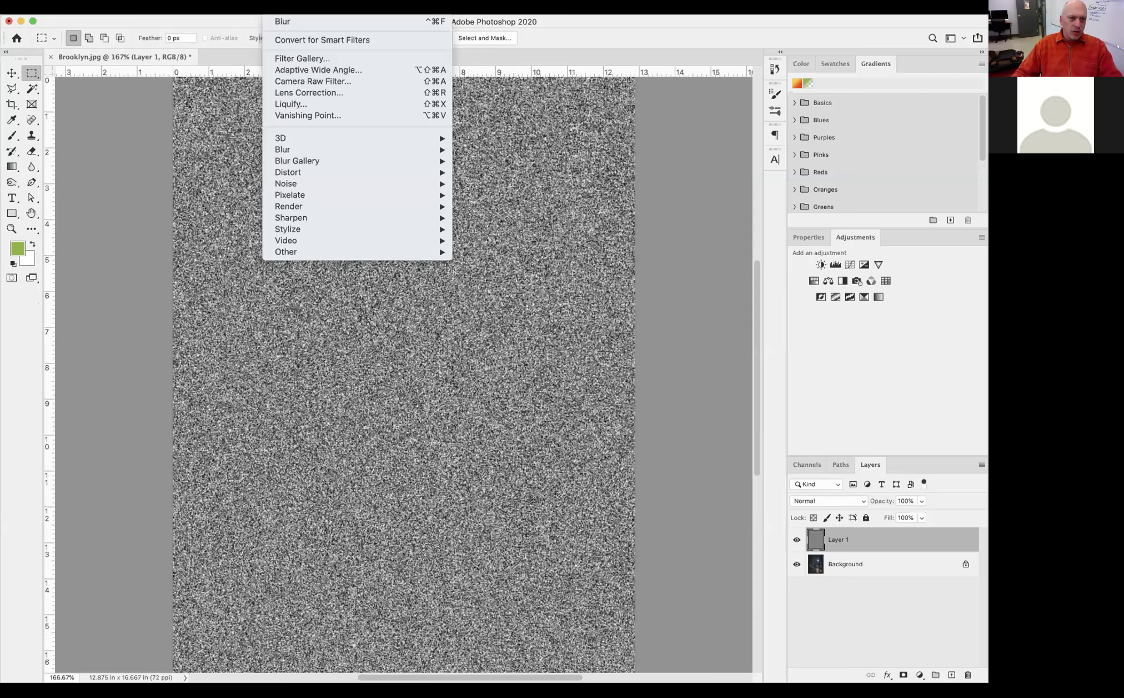
{"action": "mouse_move", "coordinate": [296, 175]}
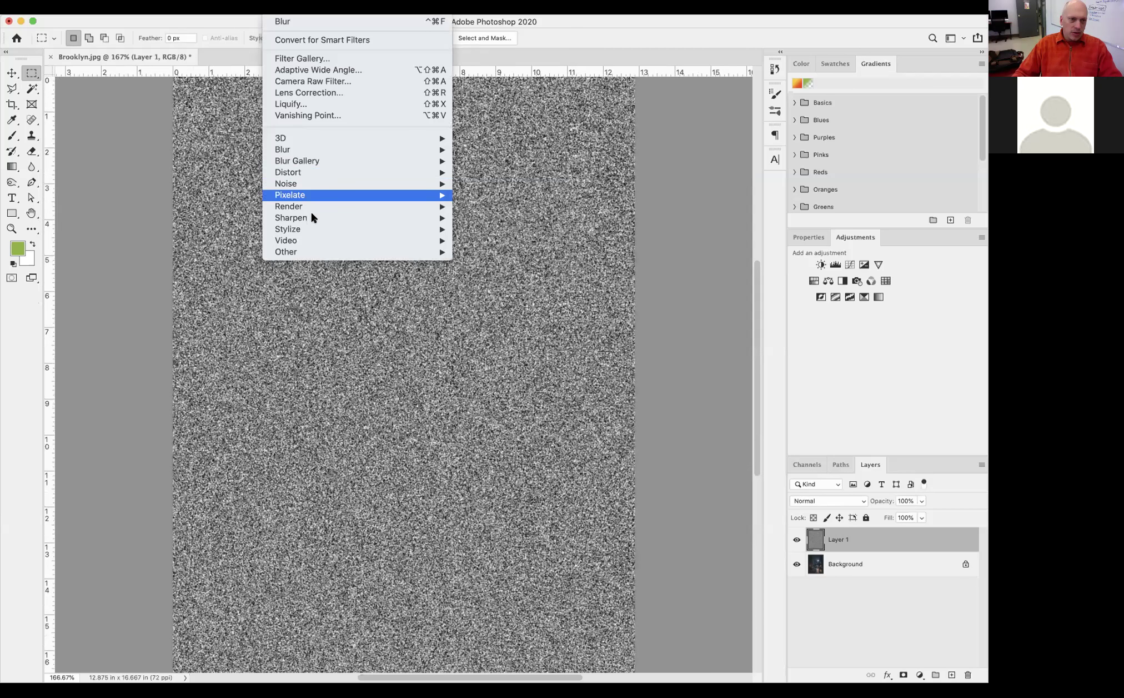
{"action": "mouse_move", "coordinate": [309, 227]}
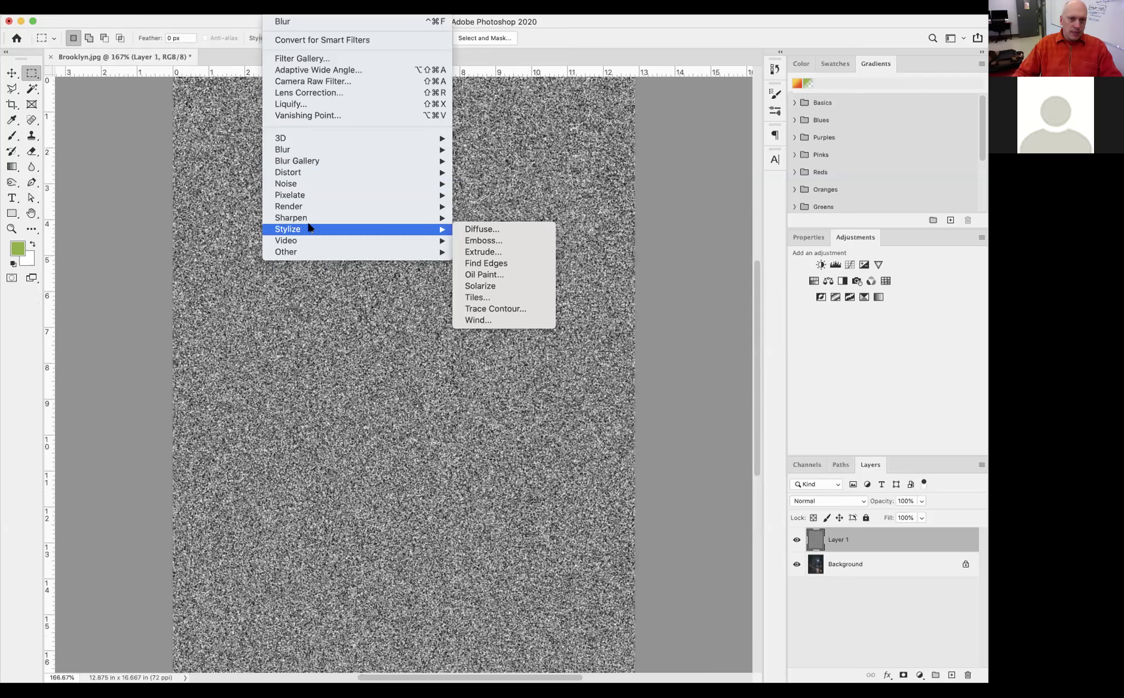
{"action": "left_click", "coordinate": [496, 320]}
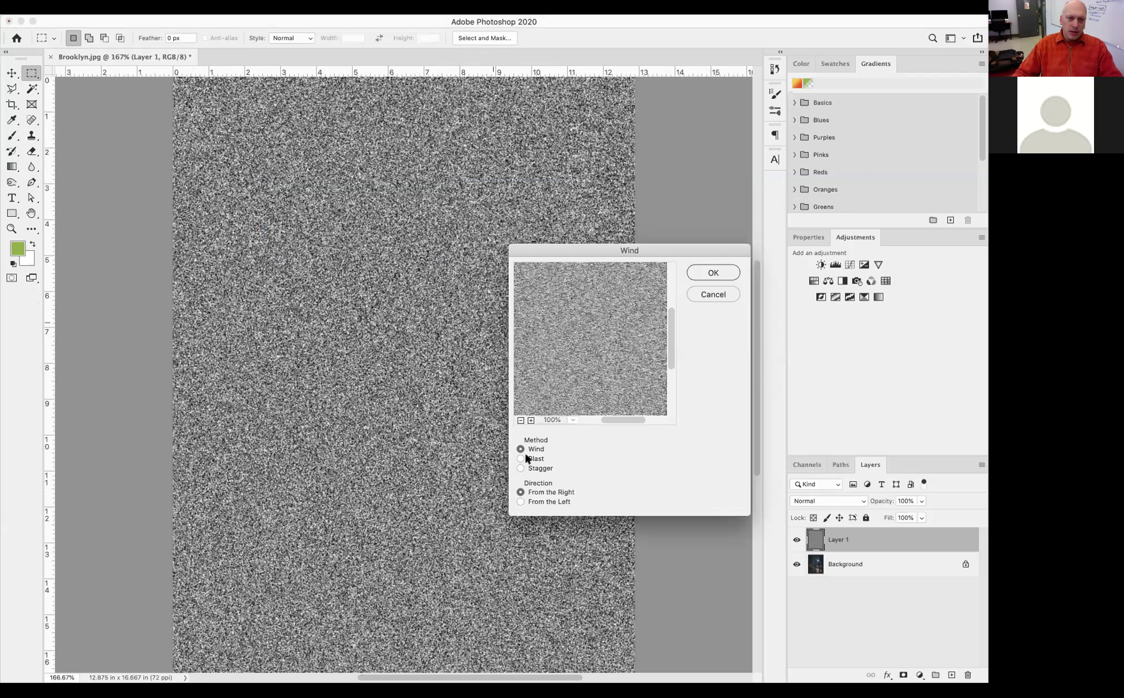
{"action": "left_click", "coordinate": [520, 459]}
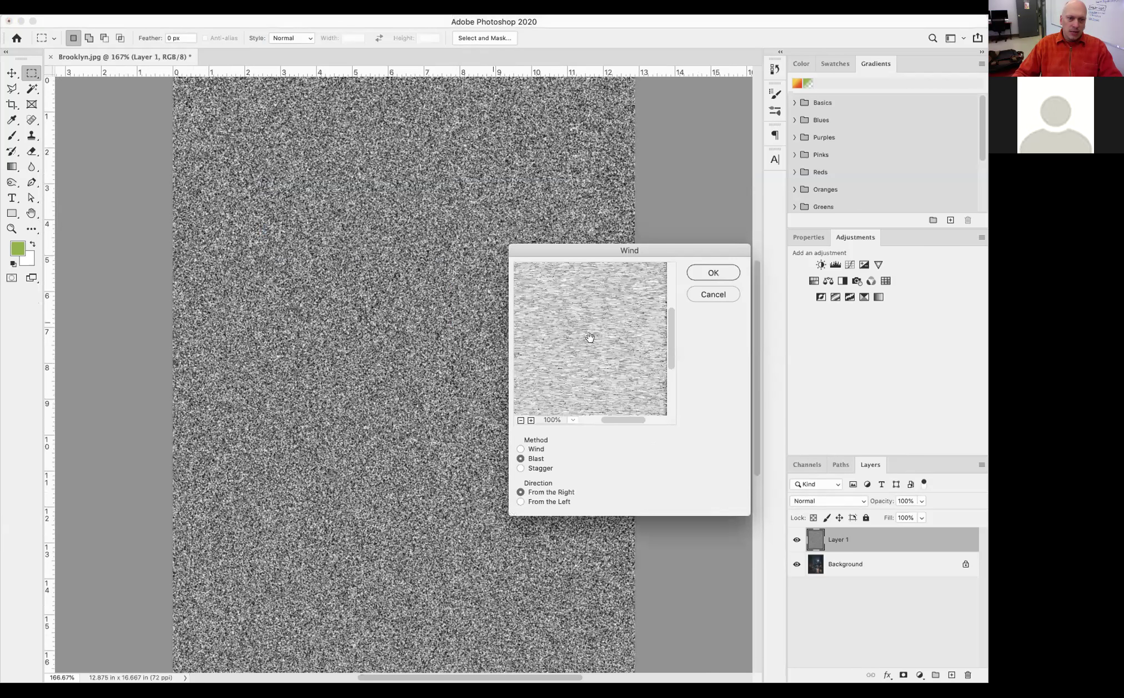
{"action": "left_click", "coordinate": [522, 452]}
{"action": "left_click", "coordinate": [522, 458]}
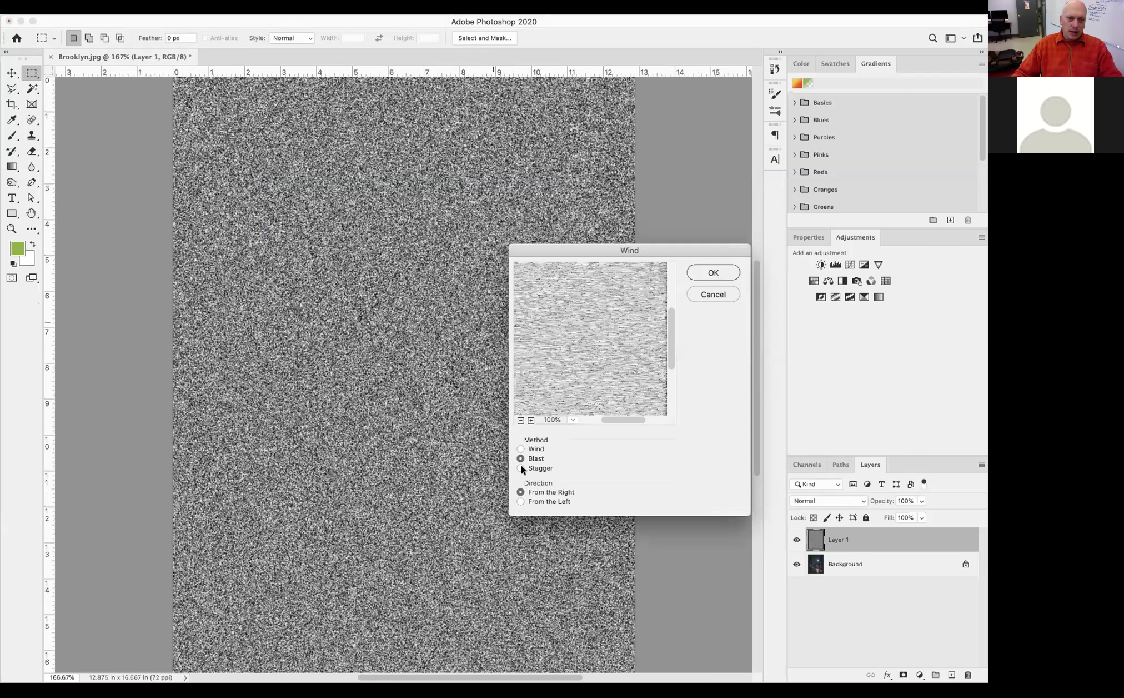
{"action": "left_click", "coordinate": [521, 468]}
{"action": "left_click", "coordinate": [522, 459]}
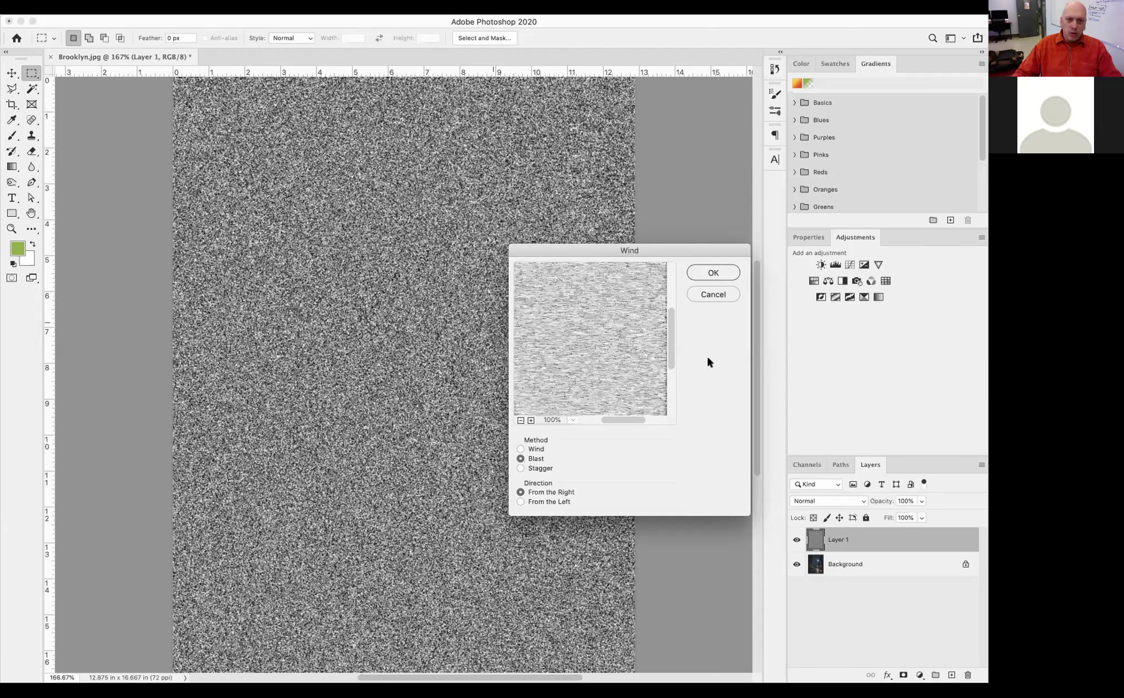
{"action": "left_click", "coordinate": [712, 273]}
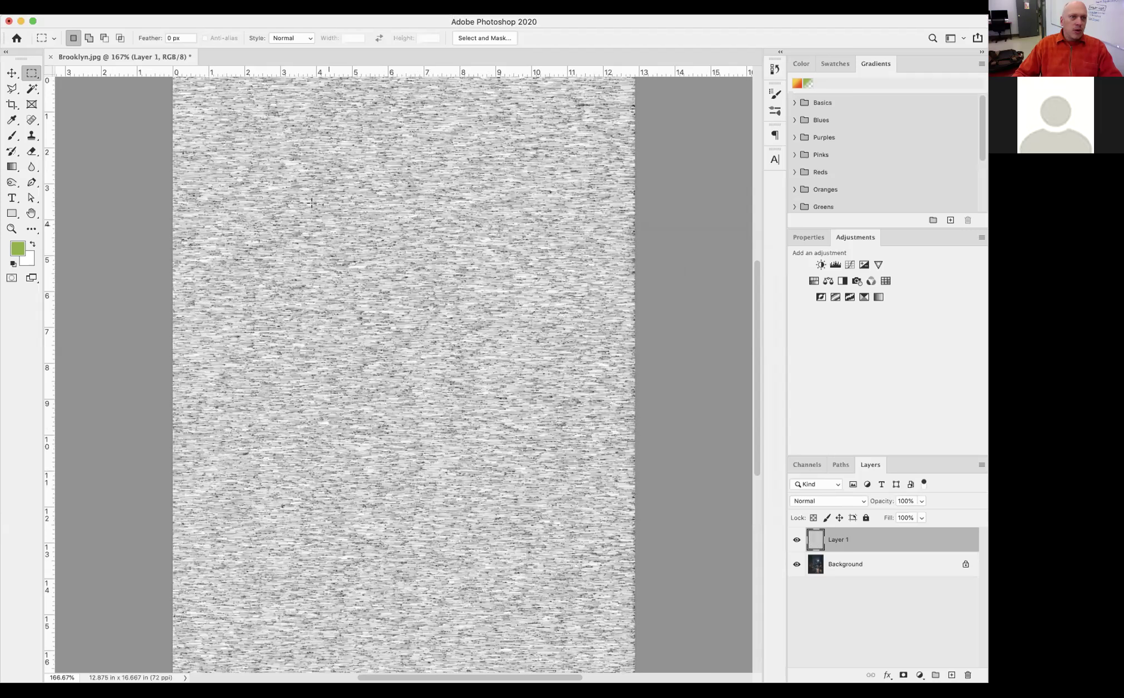
Apply the same Wind filter once more to lengthen the horizontal streaks.
{"action": "left_click", "coordinate": [280, 7]}
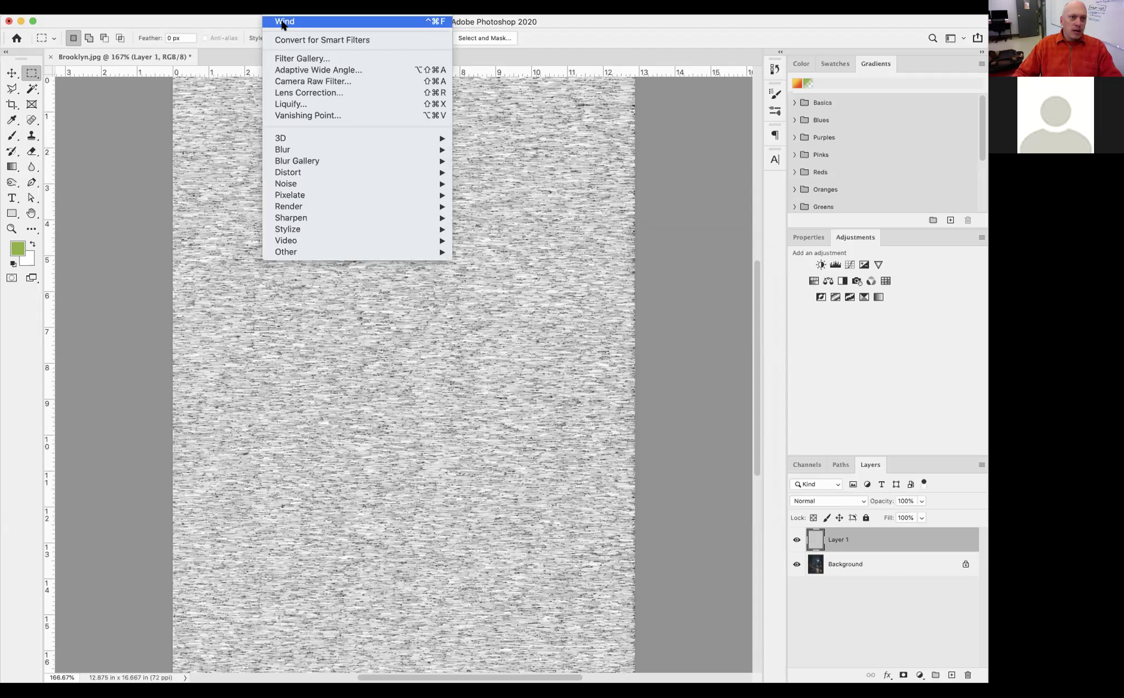
{"action": "left_click", "coordinate": [341, 21]}
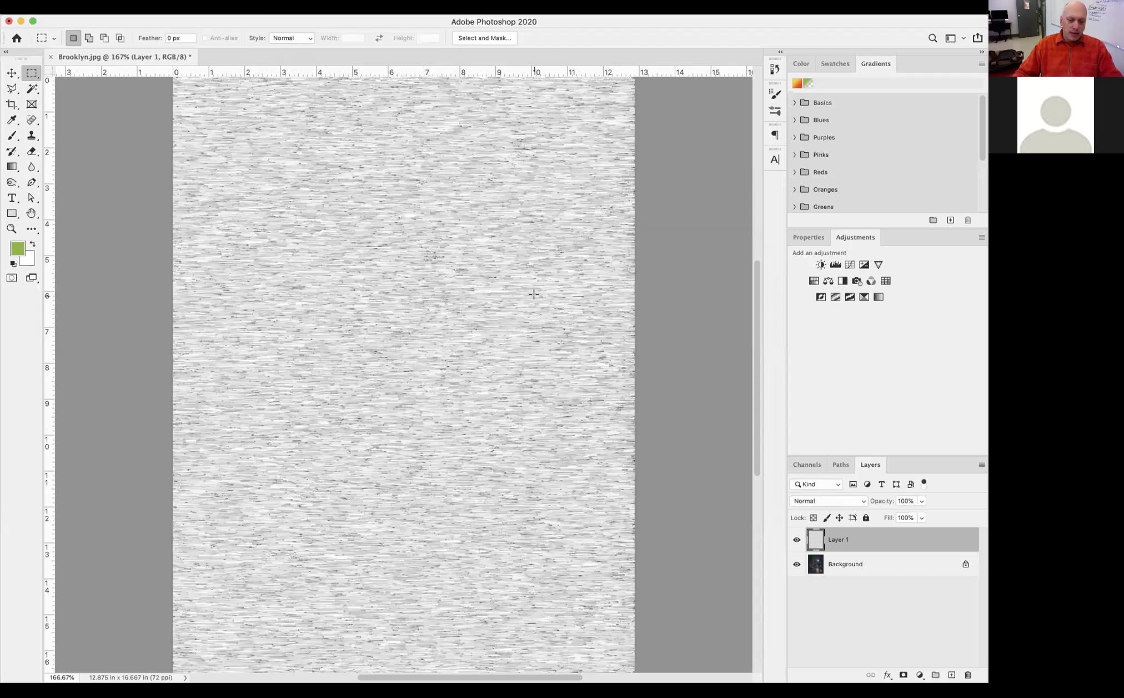
Examine the streak texture at different magnifications and check the photo beneath it.
{"action": "key", "text": "super+plus"}
{"action": "key", "text": "super+plus"}
{"action": "key", "text": "super+plus"}
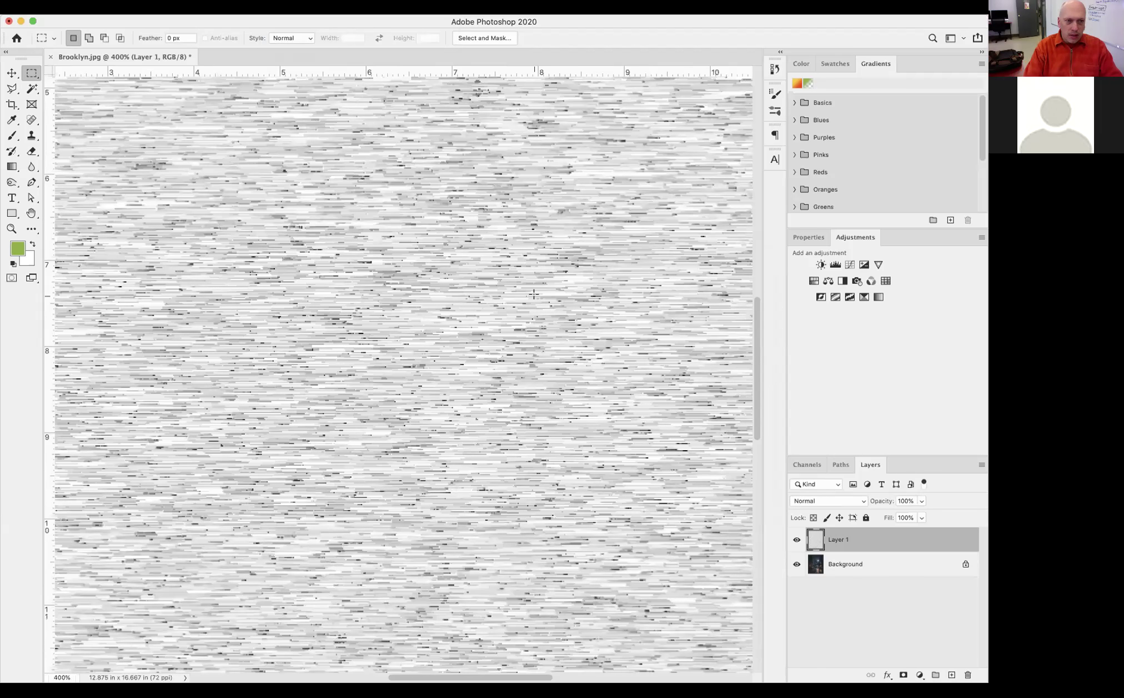
{"action": "key", "text": "super+minus"}
{"action": "key", "text": "super+minus"}
{"action": "key", "text": "super+minus"}
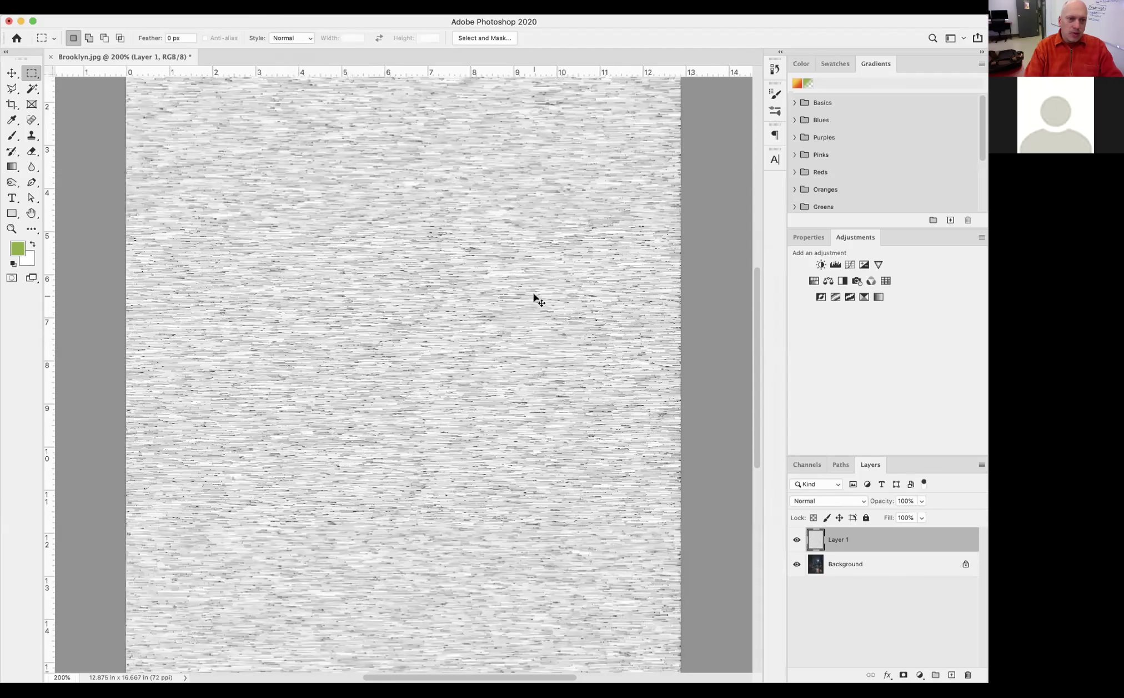
{"action": "key", "text": "super+plus"}
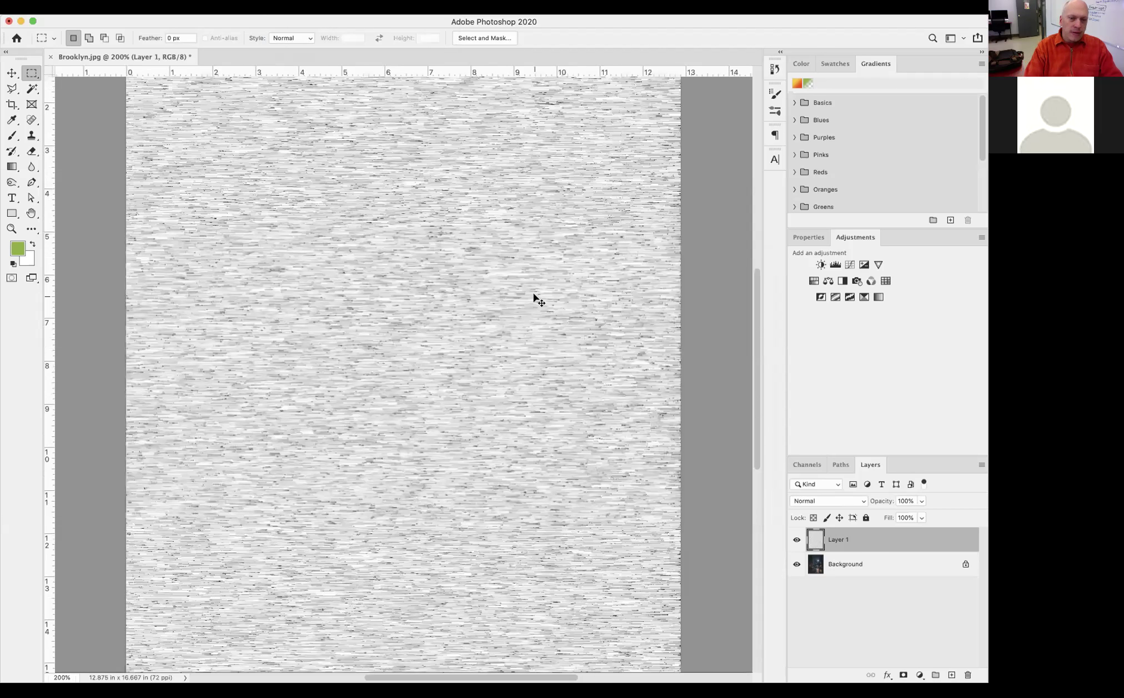
{"action": "key", "text": "super+minus"}
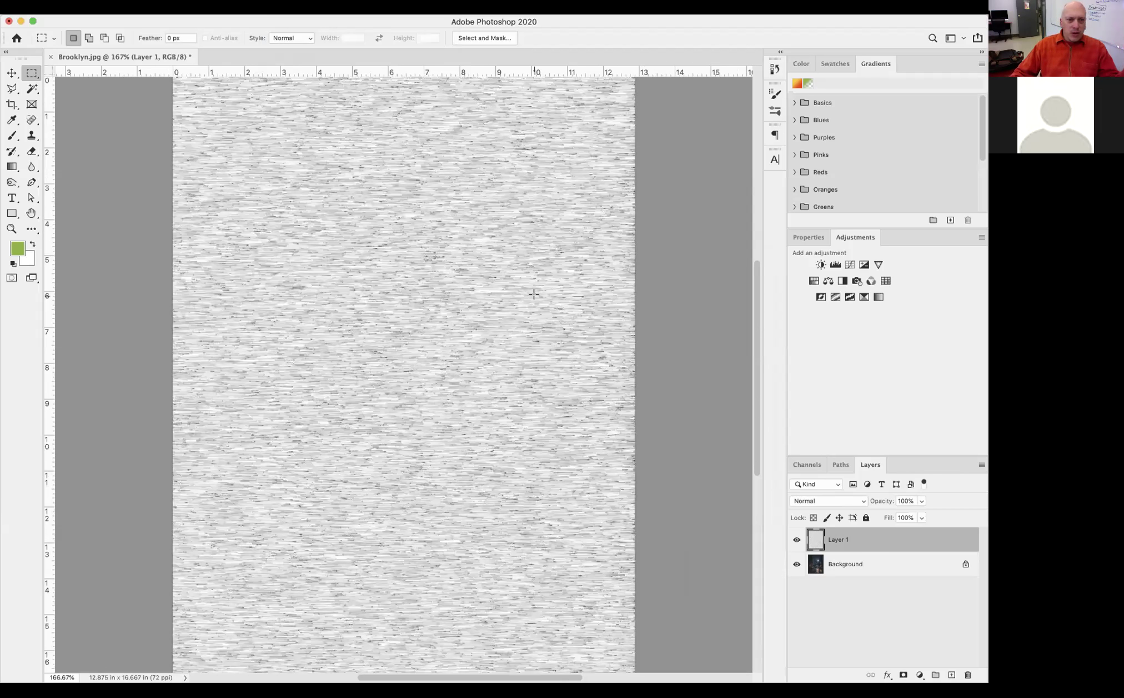
{"action": "left_click", "coordinate": [796, 540]}
{"action": "left_click", "coordinate": [795, 540]}
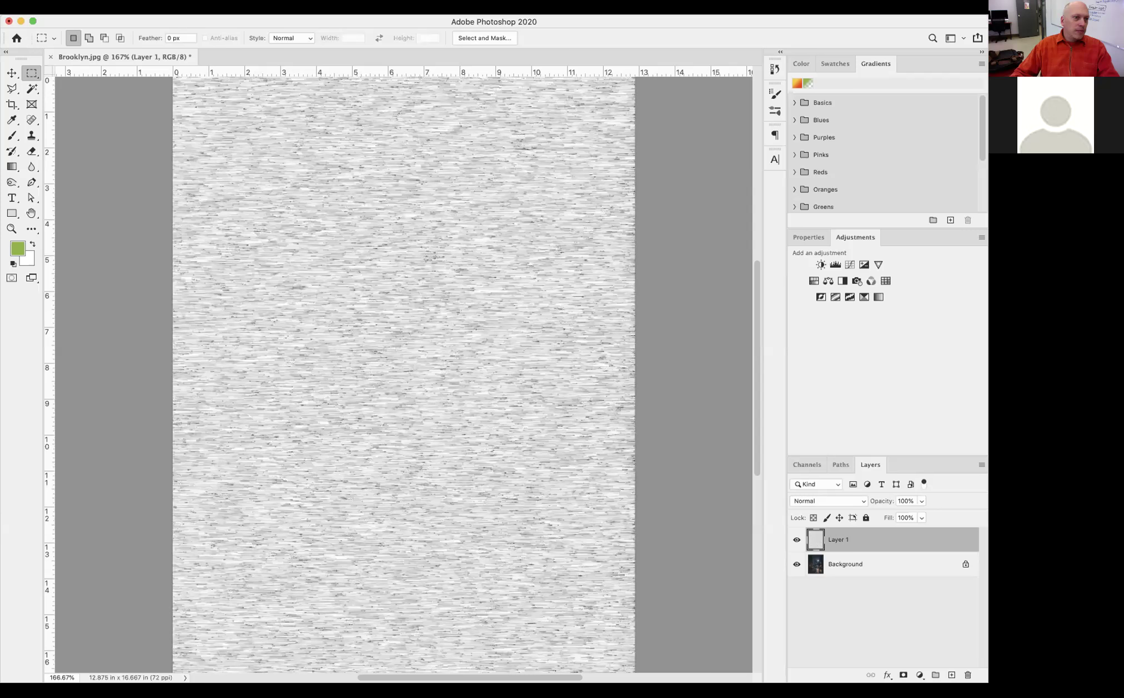
Free Transform the streak layer by rotating it 90° and stretching it non-proportionally to cover the full canvas with vertical streaks.
{"action": "left_click", "coordinate": [116, 8]}
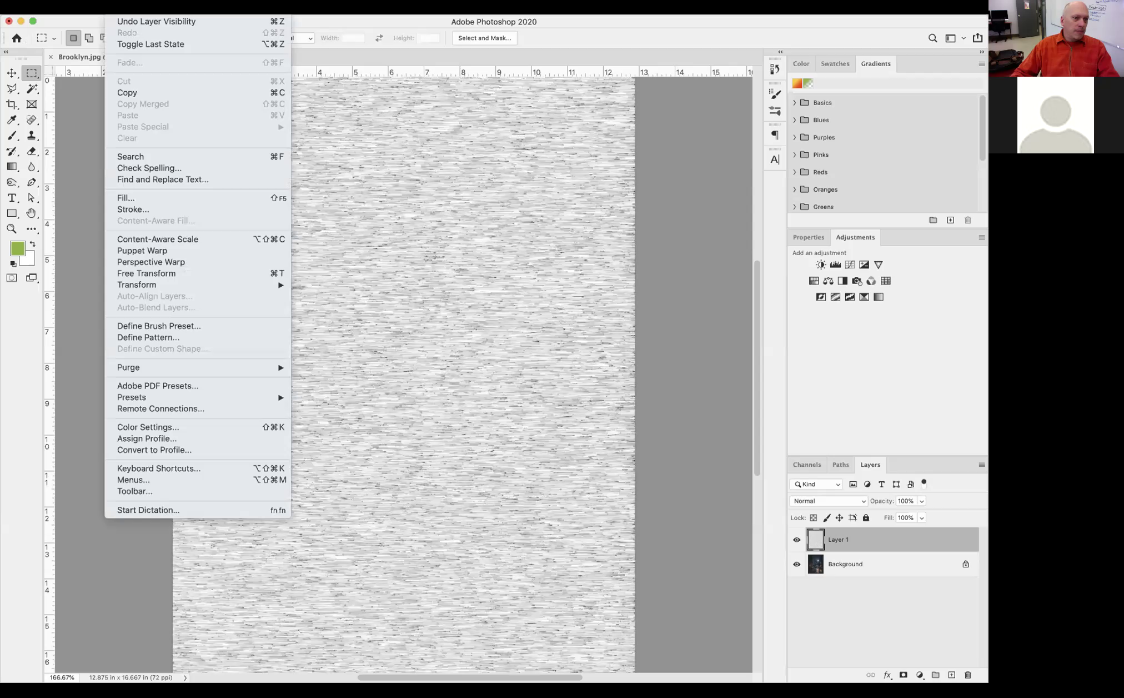
{"action": "left_click", "coordinate": [171, 274]}
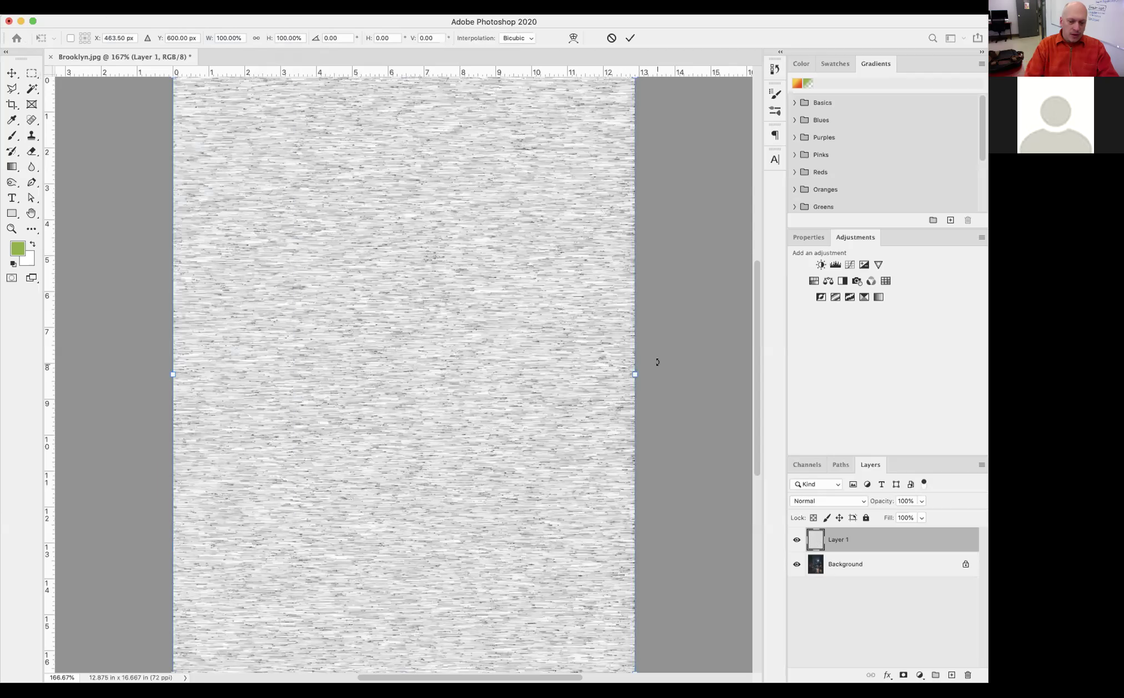
{"action": "key", "text": "super+minus"}
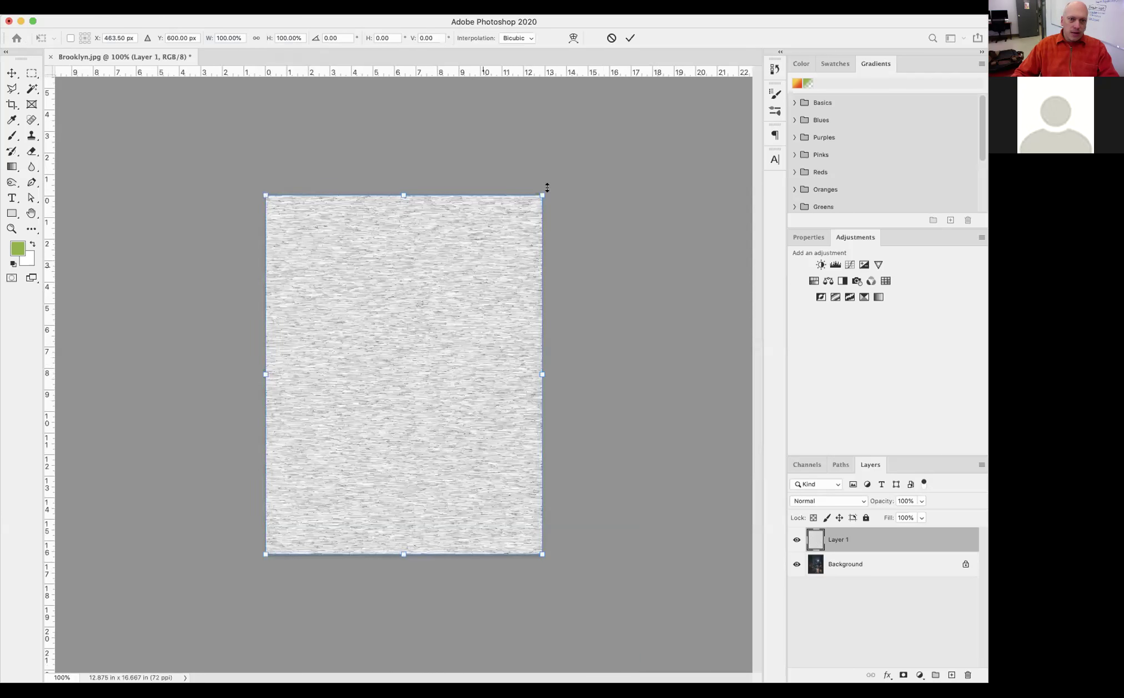
{"action": "left_click_drag", "start_coordinate": [549, 190], "coordinate": [625, 586]}
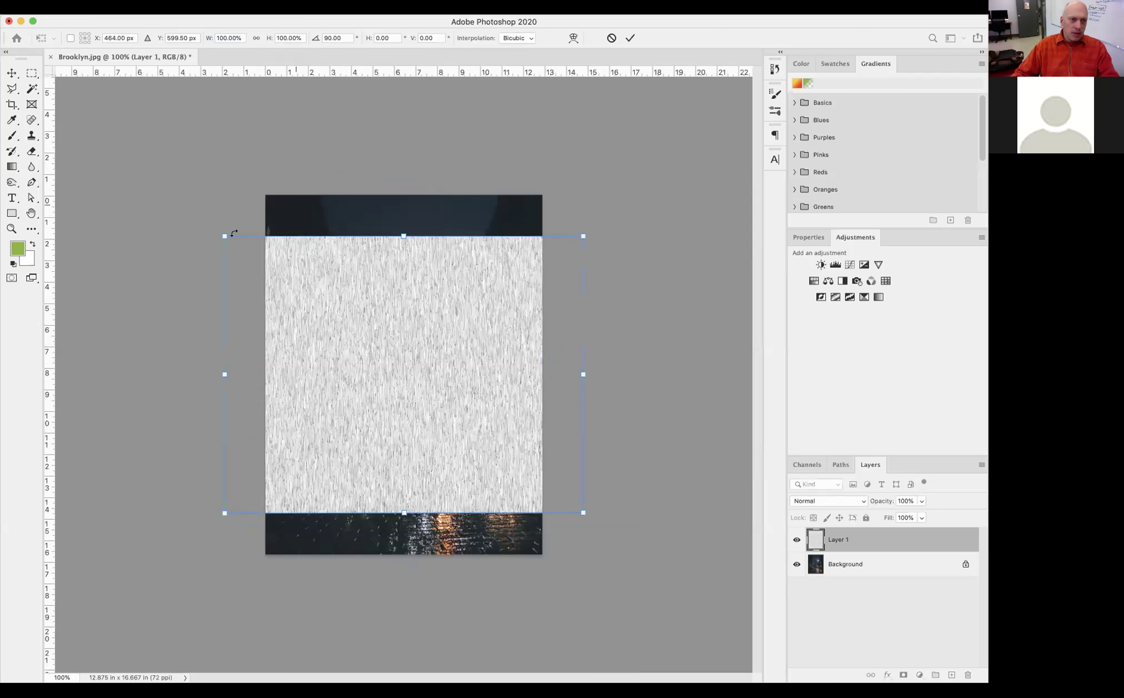
{"action": "left_click_drag", "start_coordinate": [227, 233], "coordinate": [264, 197]}
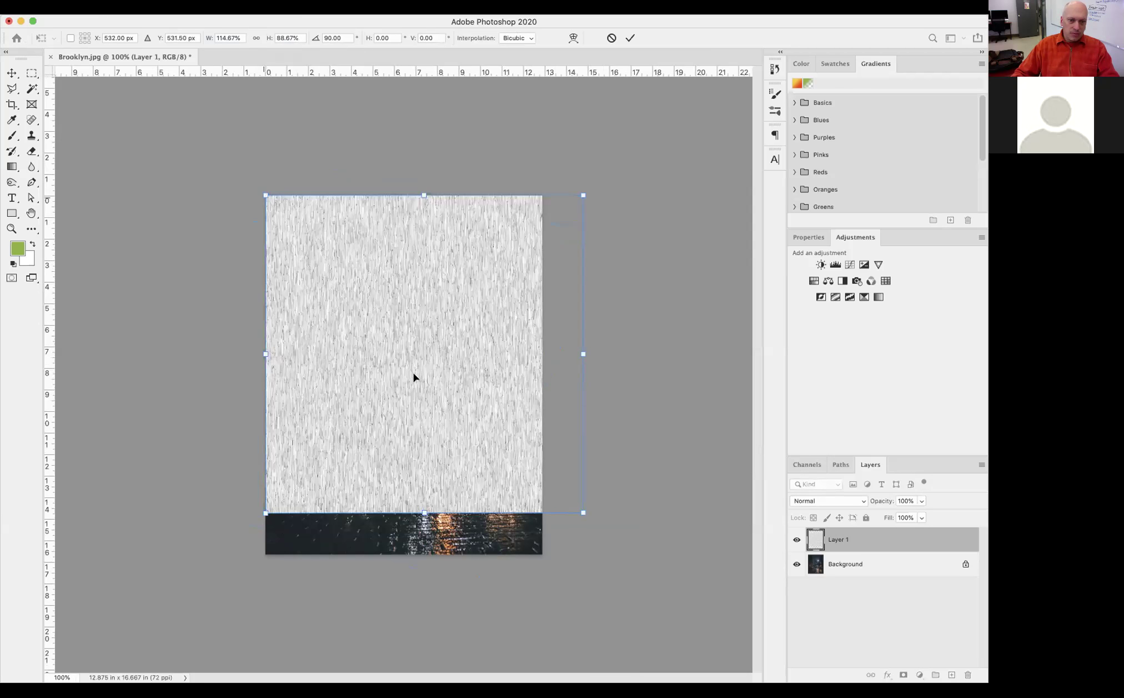
{"action": "left_click_drag", "start_coordinate": [582, 512], "coordinate": [540, 547]}
{"action": "key", "text": "Return"}
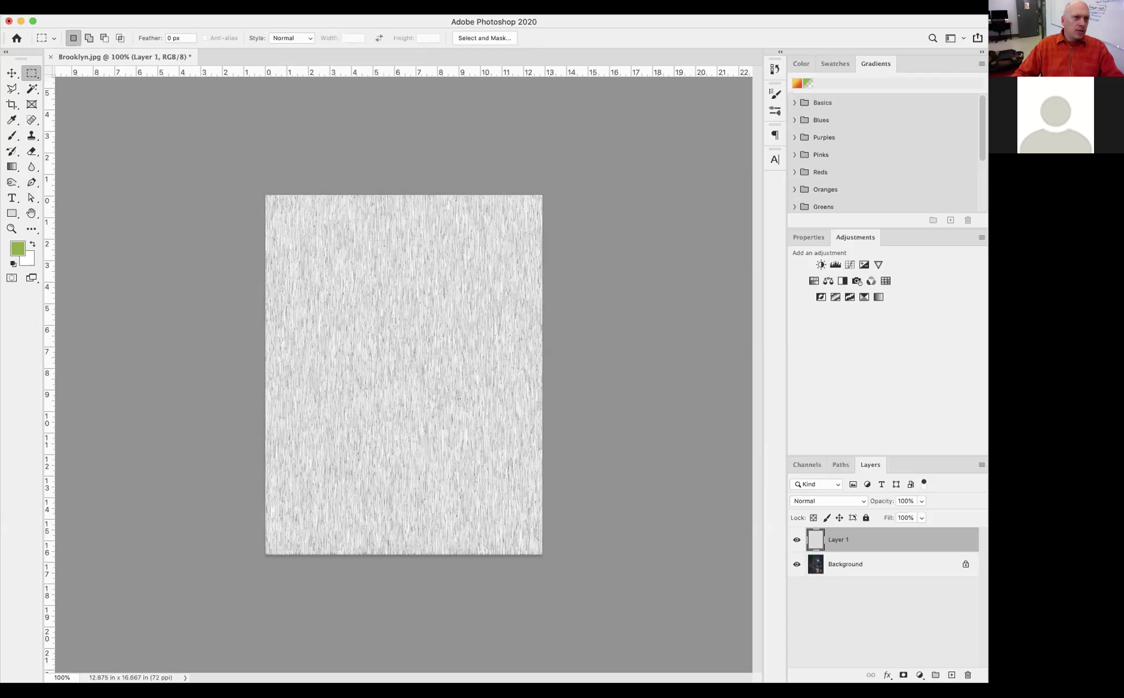
{"action": "left_click", "coordinate": [118, 8]}
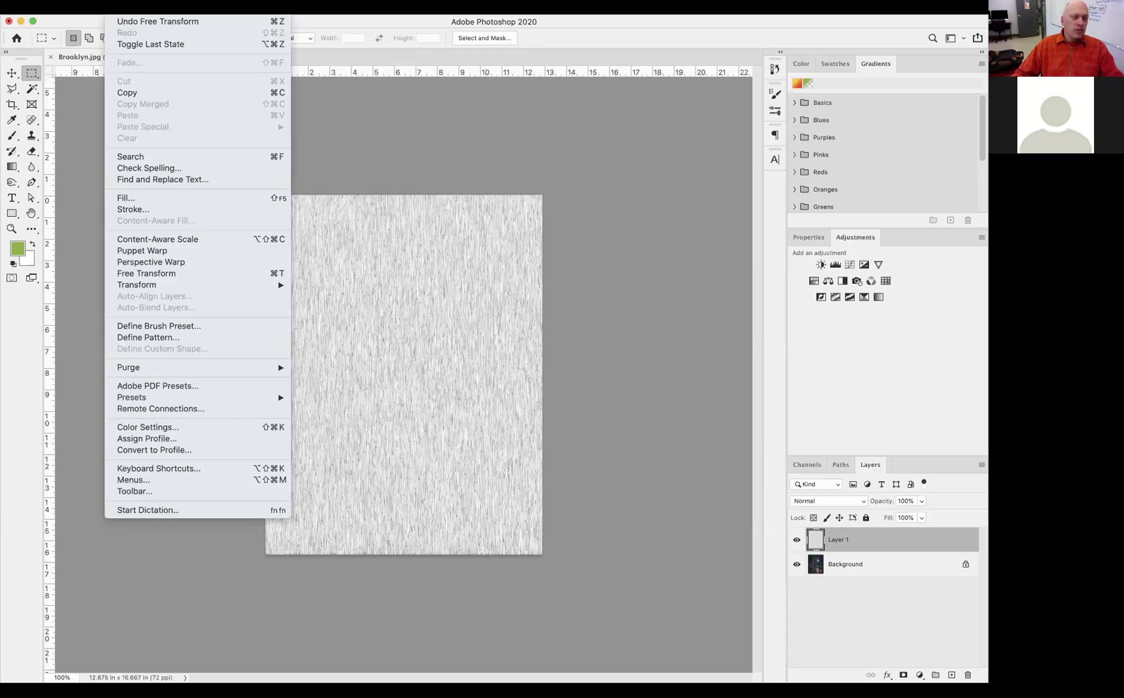
{"action": "mouse_move", "coordinate": [211, 8]}
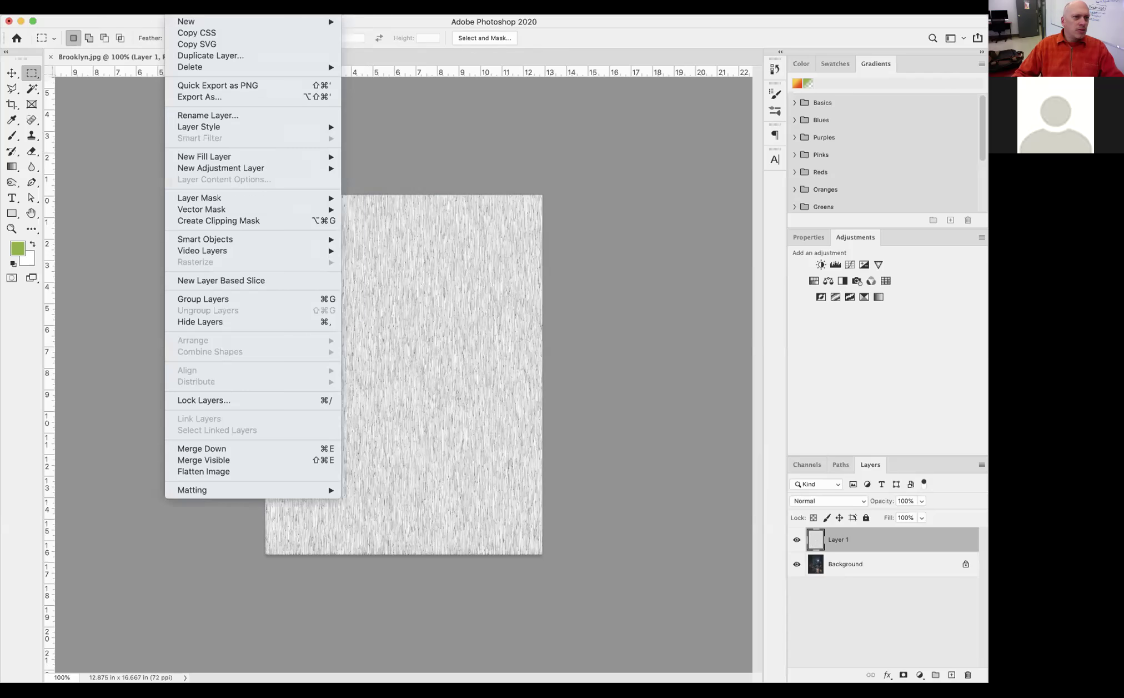
{"action": "mouse_move", "coordinate": [146, 7]}
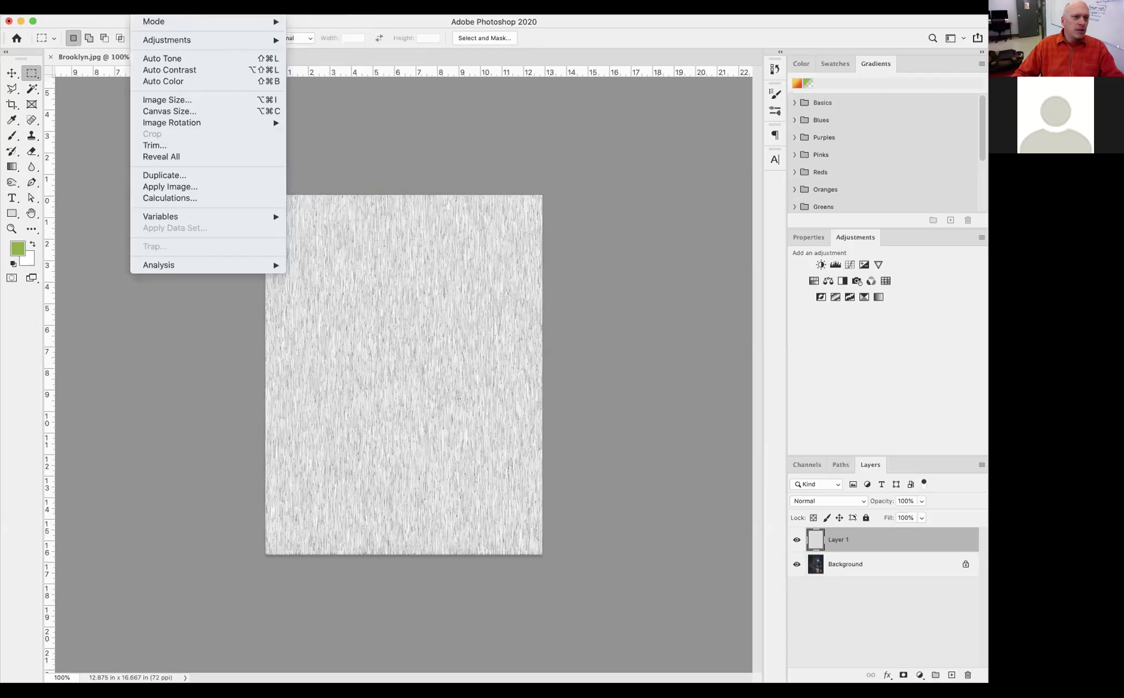
{"action": "mouse_move", "coordinate": [331, 7]}
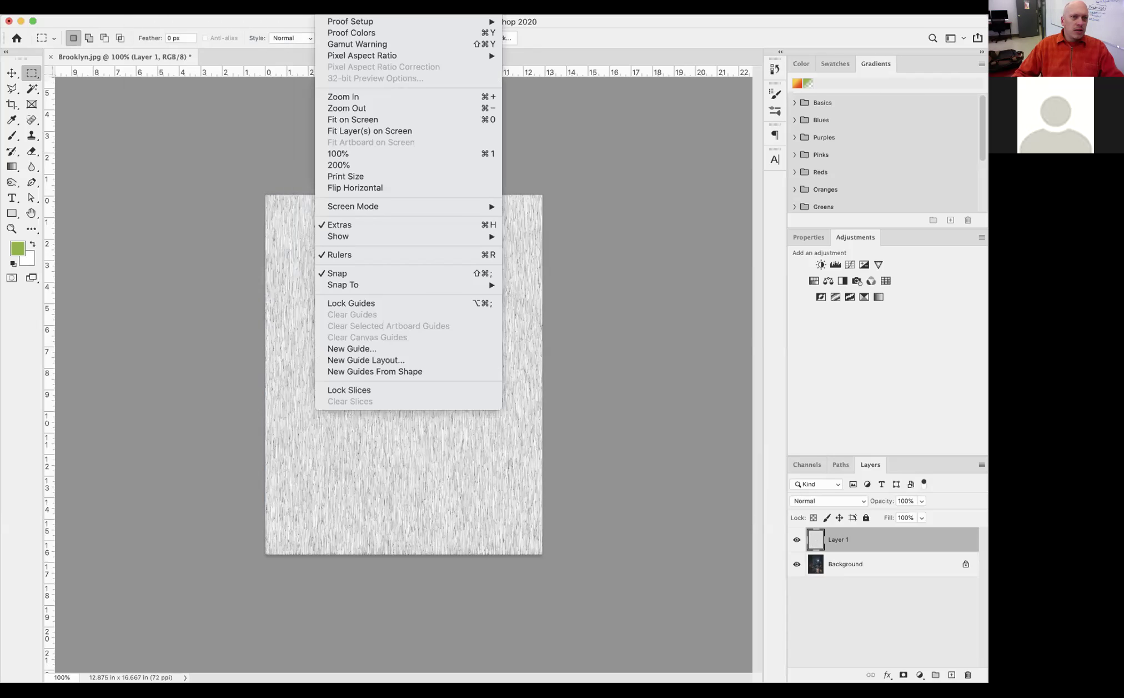
{"action": "mouse_move", "coordinate": [272, 7]}
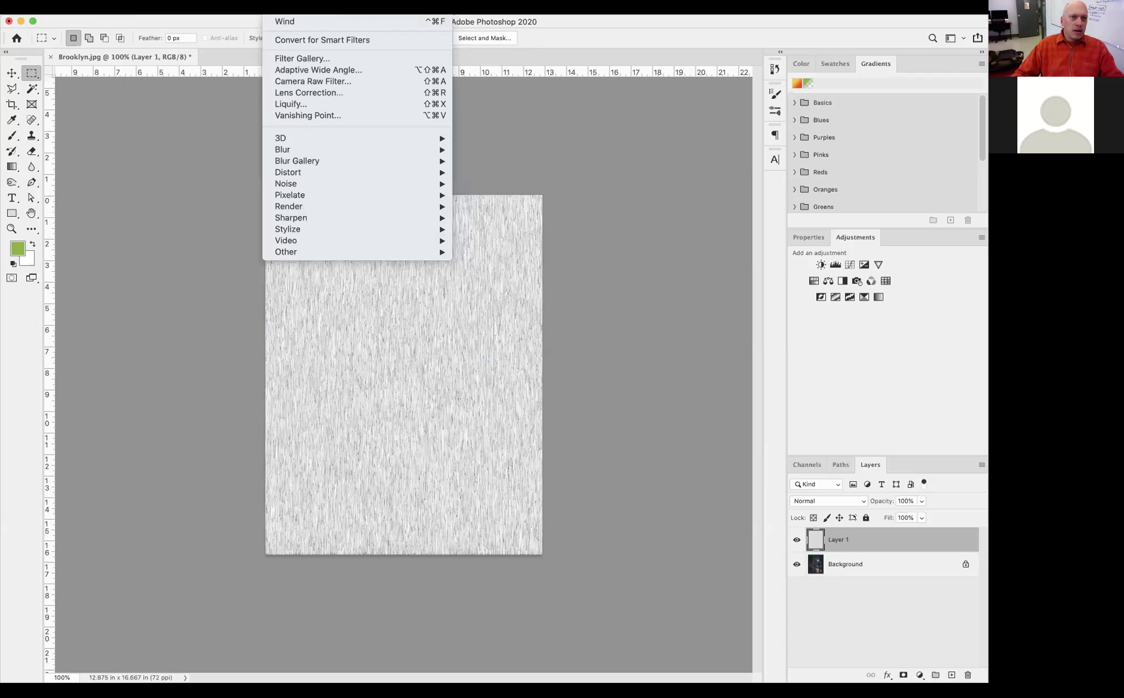
{"action": "mouse_move", "coordinate": [117, 6]}
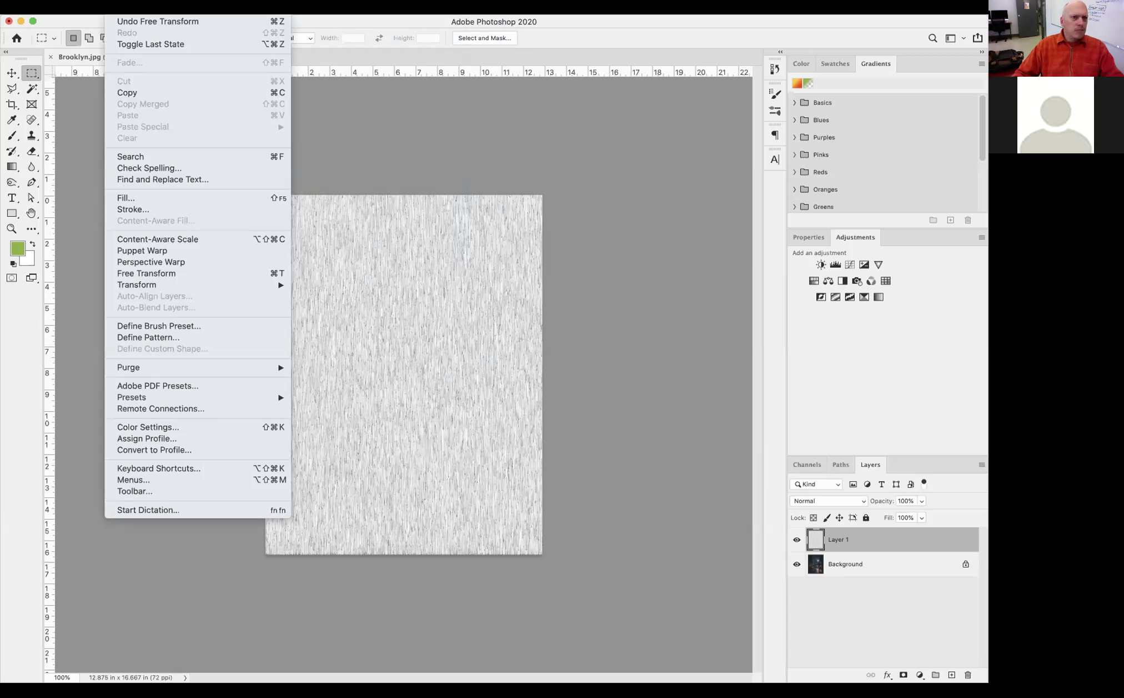
{"action": "key", "text": "Escape"}
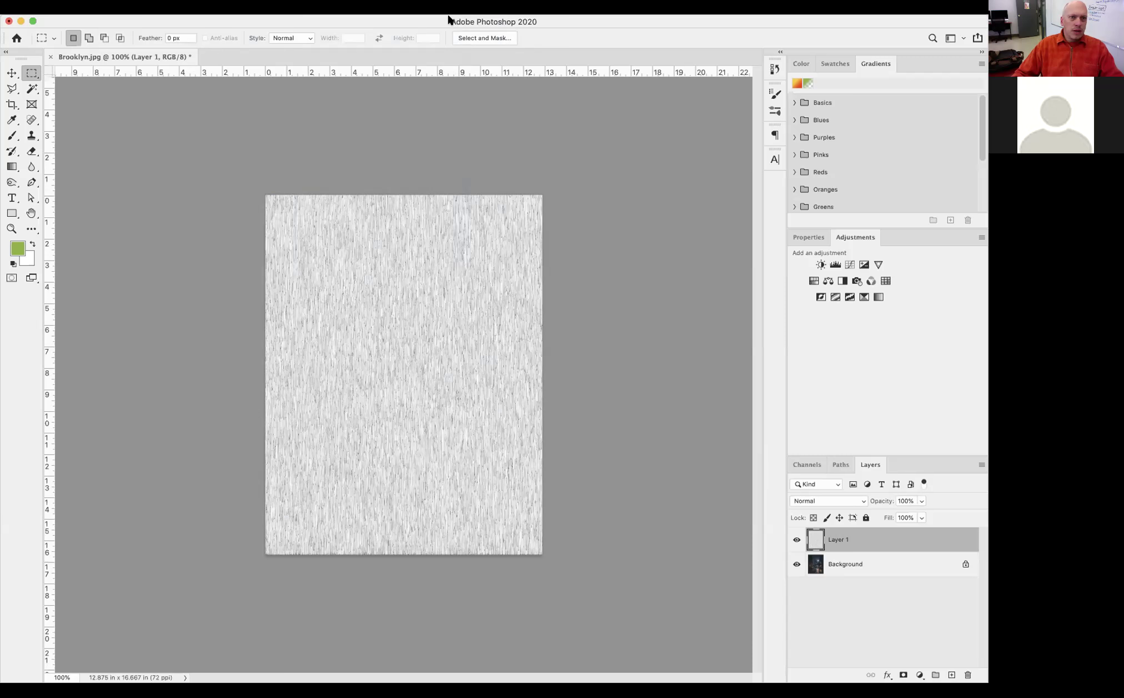
Look up the Invert command in the help search and invert the colours of the streak layer.
{"action": "left_click", "coordinate": [404, 7]}
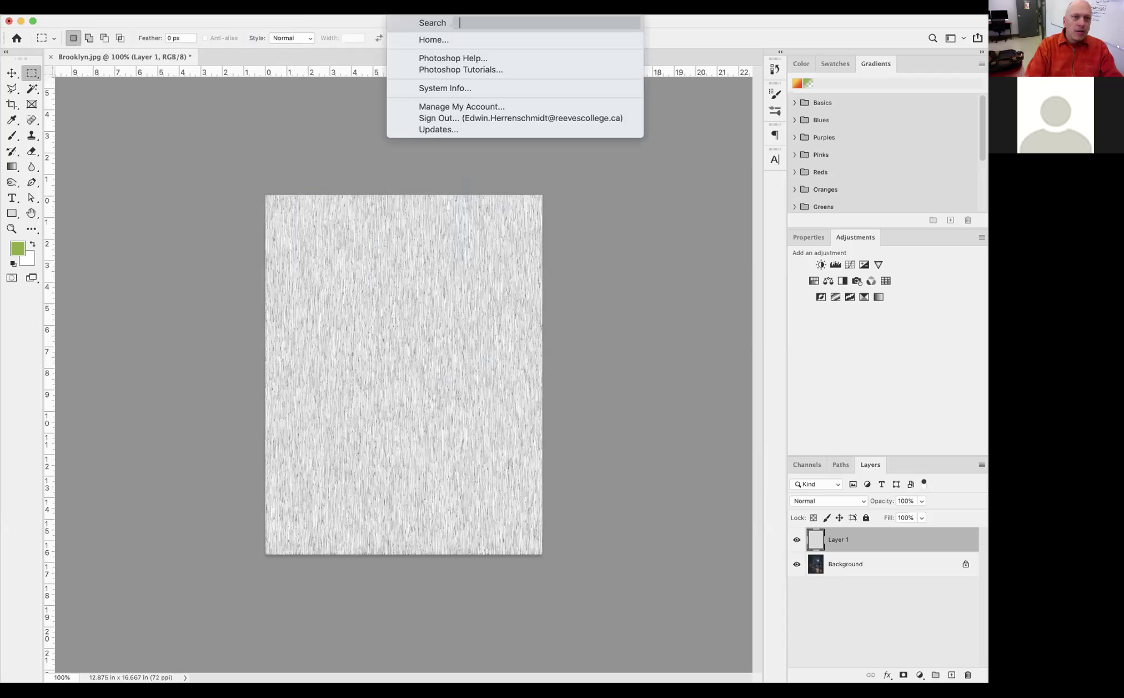
{"action": "type", "text": "valu"}
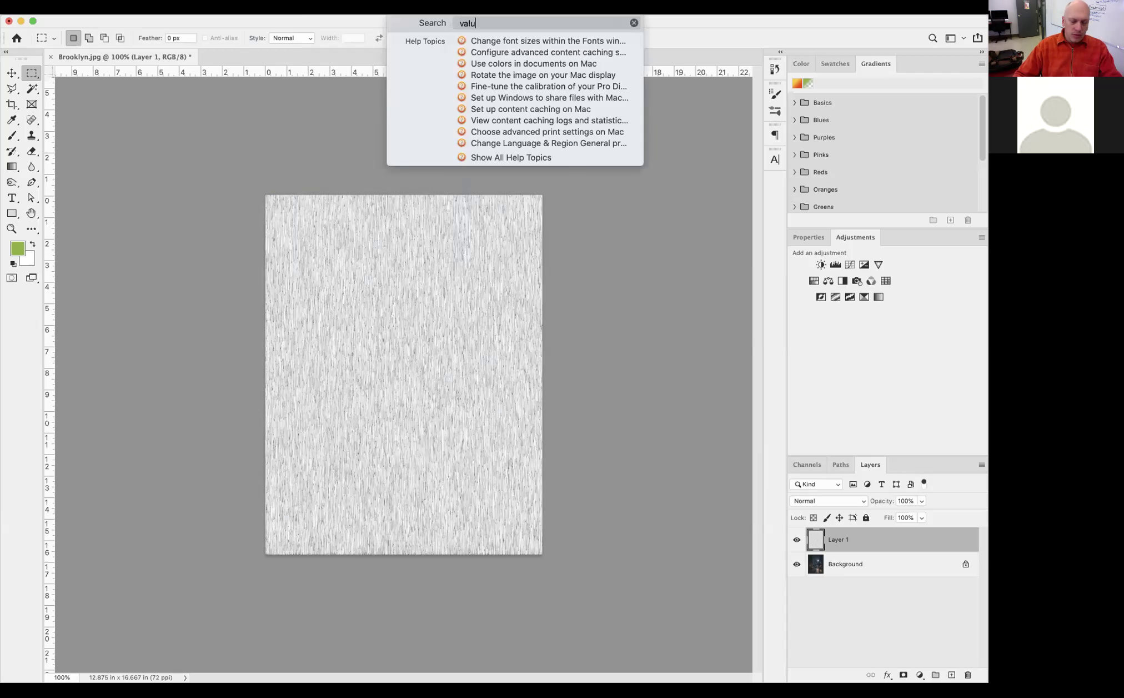
{"action": "key", "text": "BackSpace"}
{"action": "key", "text": "BackSpace"}
{"action": "key", "text": "BackSpace"}
{"action": "key", "text": "BackSpace"}
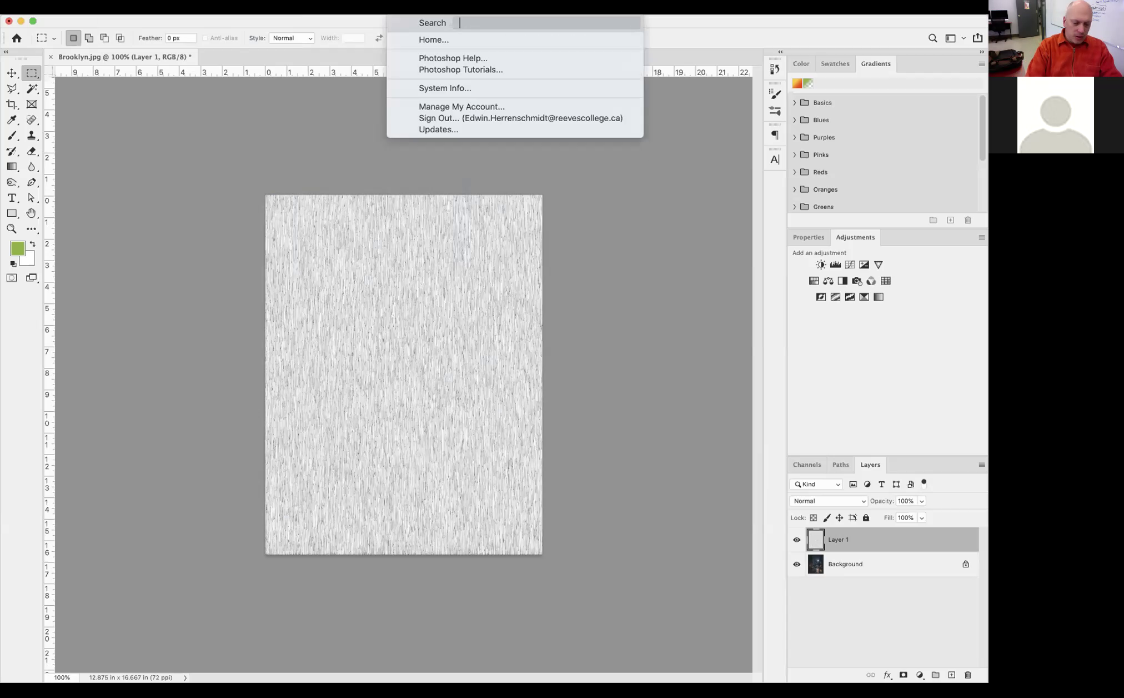
{"action": "type", "text": "inver"}
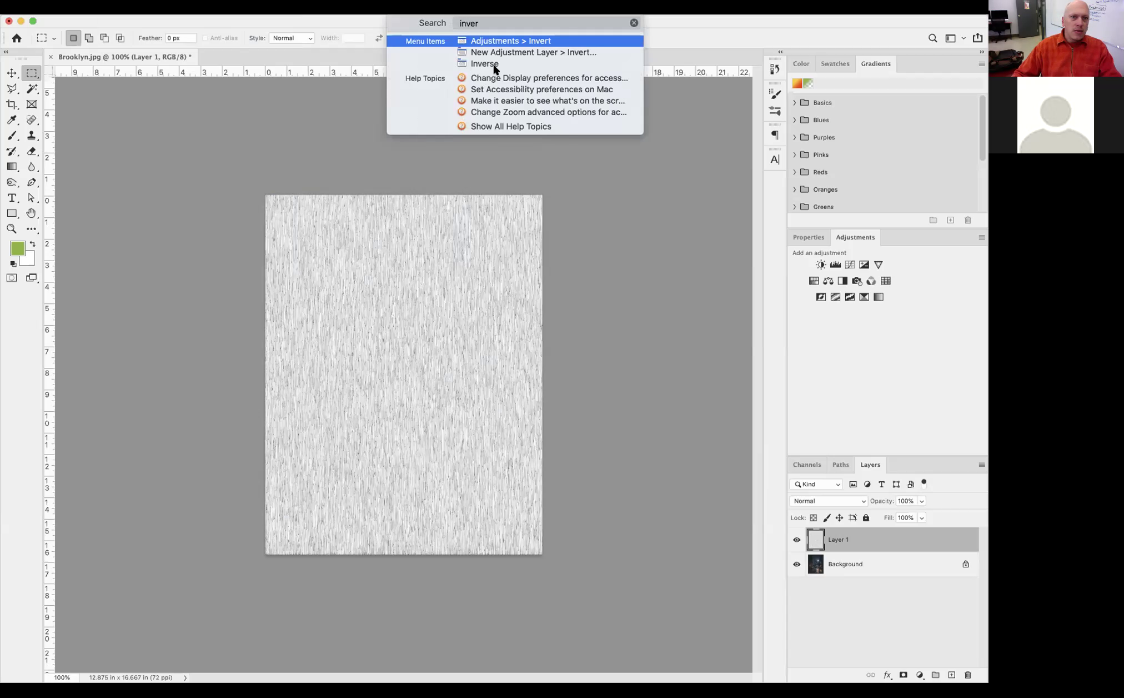
{"action": "mouse_move", "coordinate": [494, 69]}
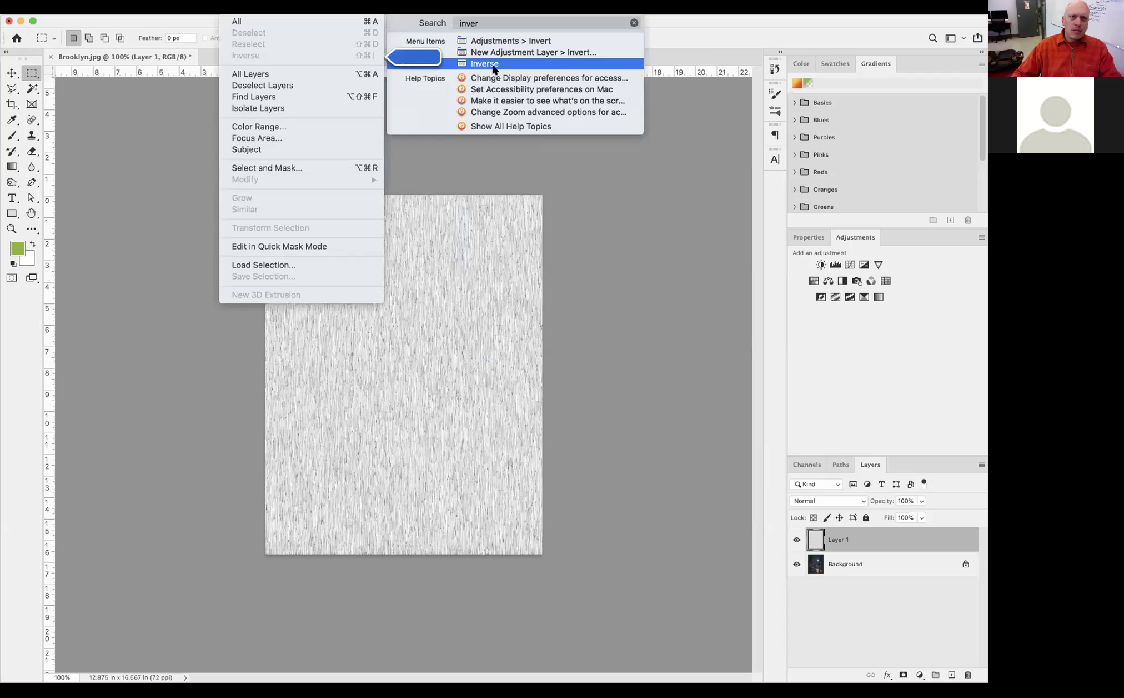
{"action": "mouse_move", "coordinate": [497, 45]}
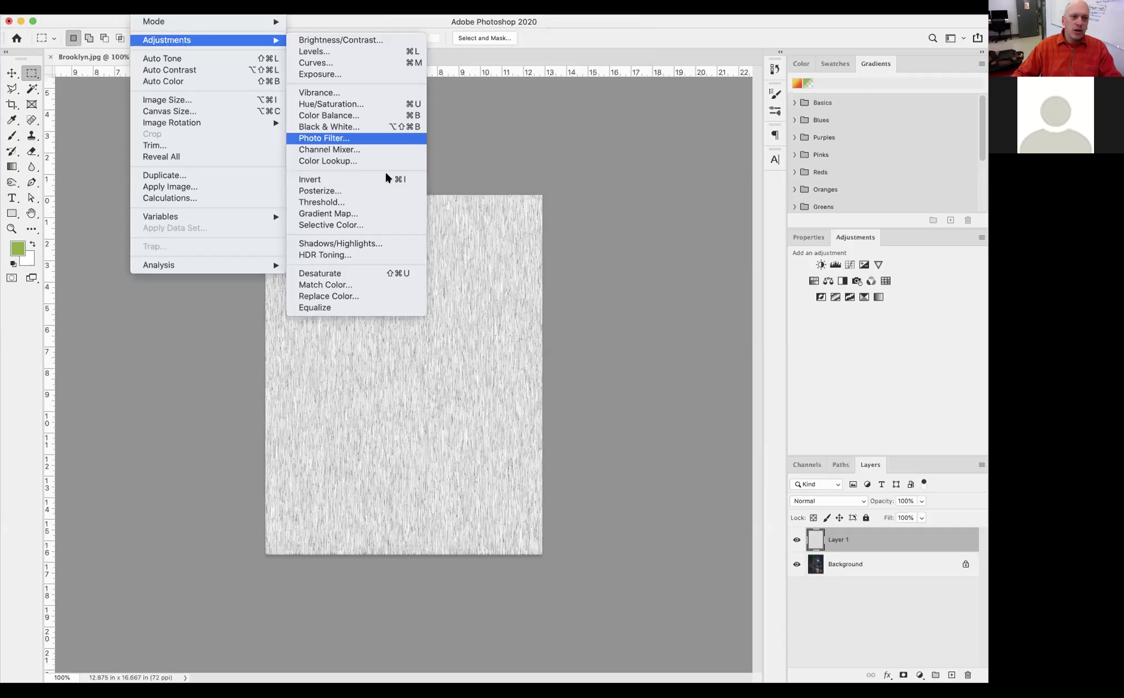
{"action": "left_click", "coordinate": [383, 179]}
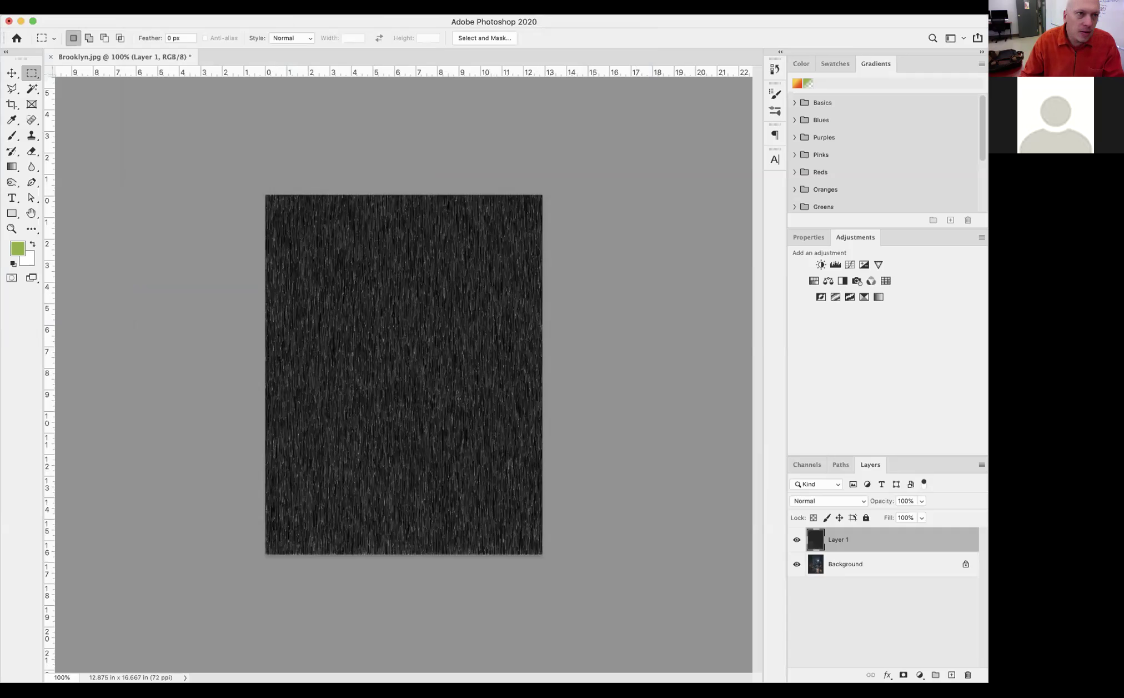
Offset the rain texture 0 pixels horizontally and +489 pixels vertically, with undefined areas set to Wrap Around.
{"action": "left_click", "coordinate": [281, 7]}
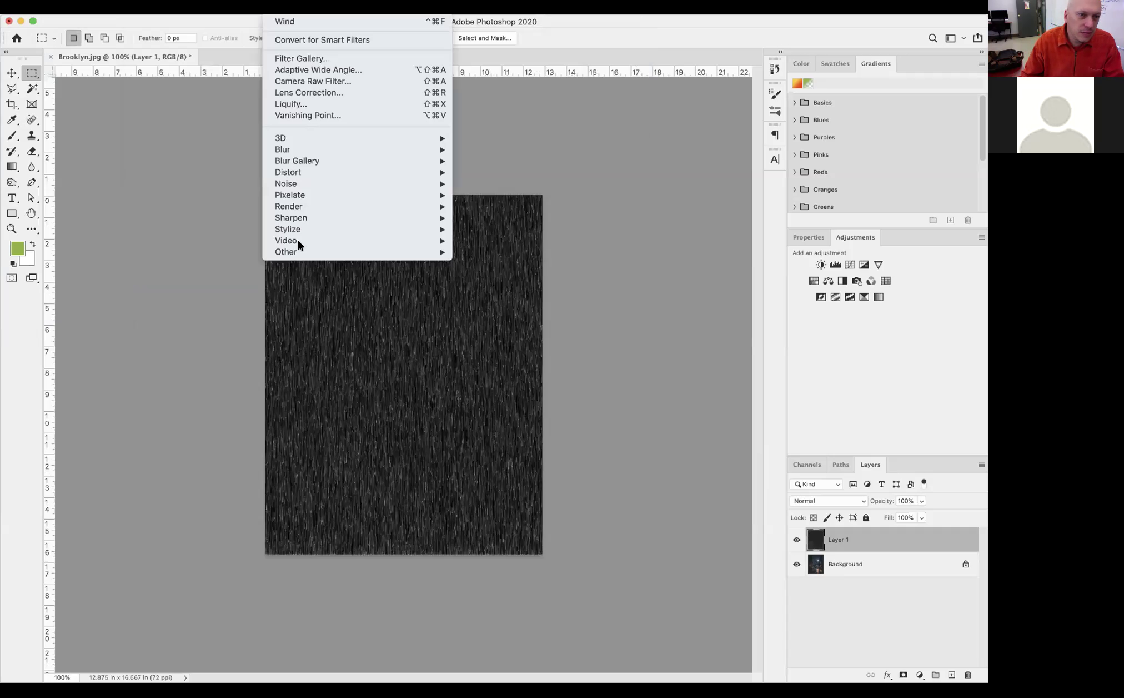
{"action": "mouse_move", "coordinate": [296, 250]}
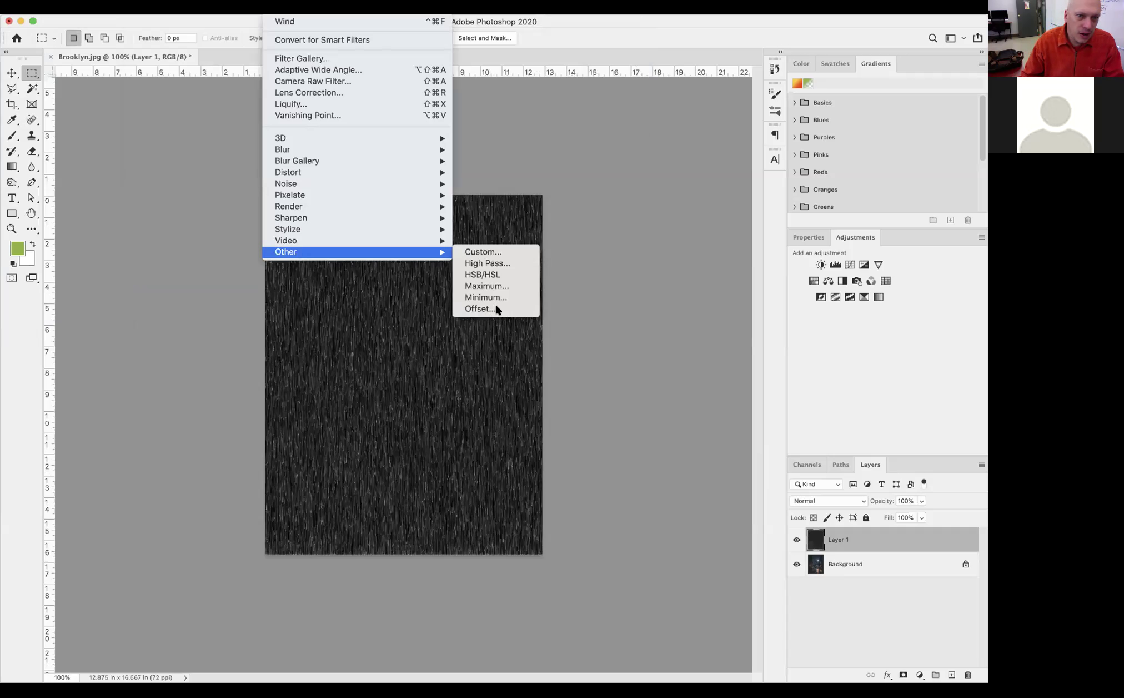
{"action": "left_click", "coordinate": [481, 309]}
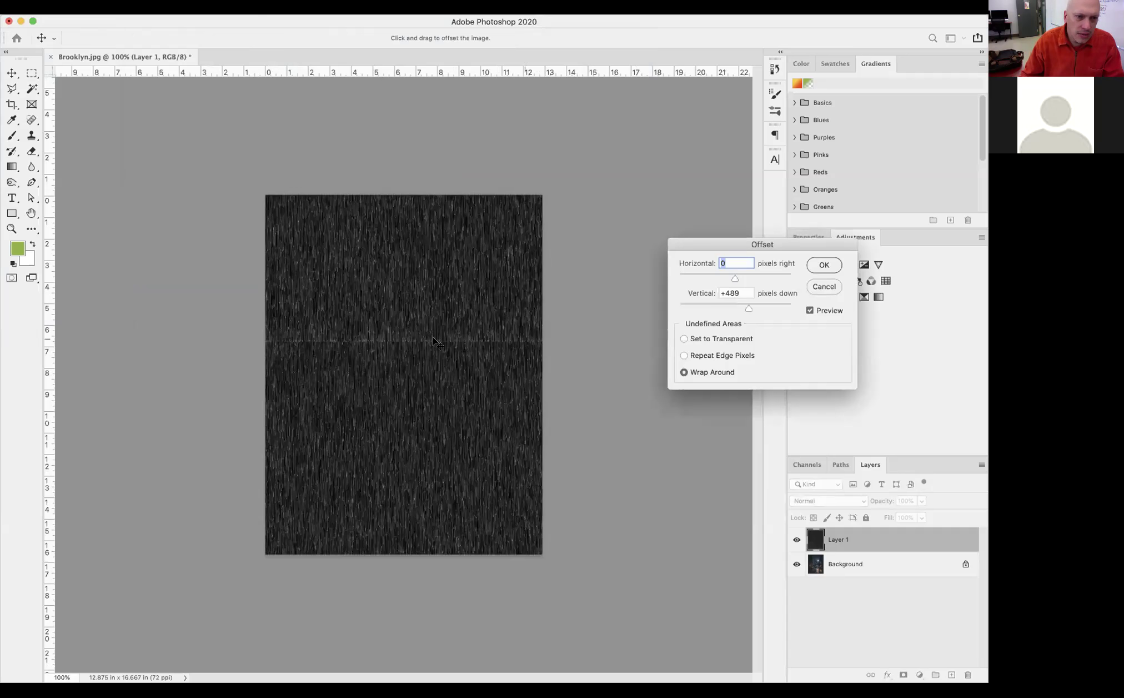
{"action": "key", "text": "super+plus"}
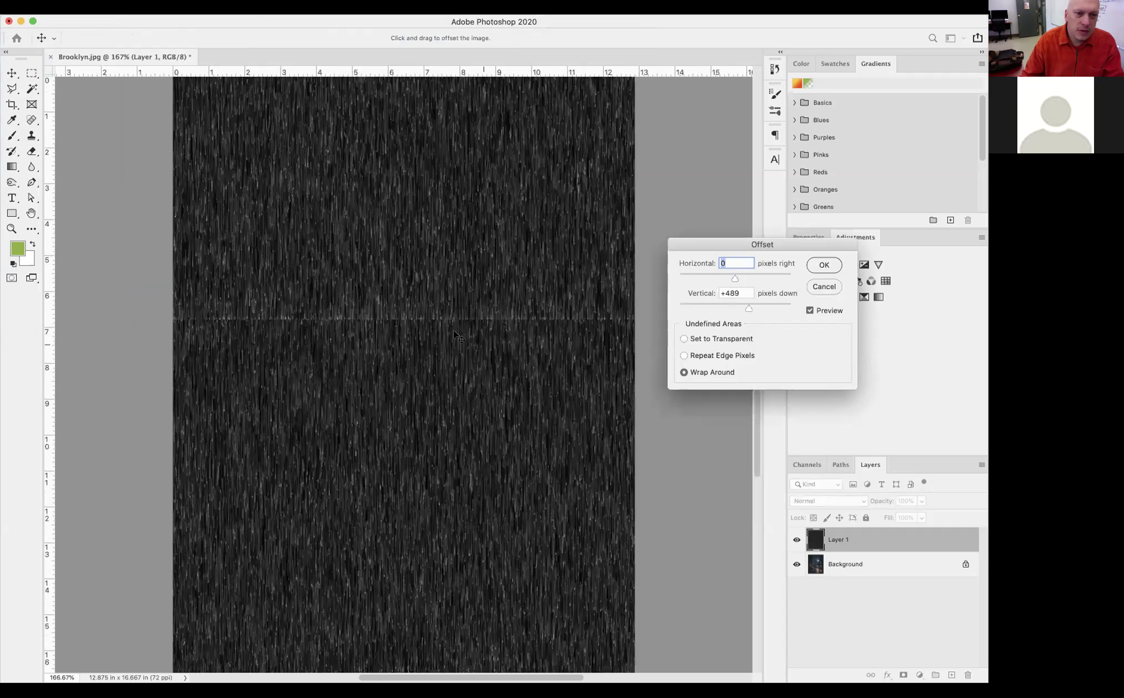
{"action": "left_click", "coordinate": [823, 265]}
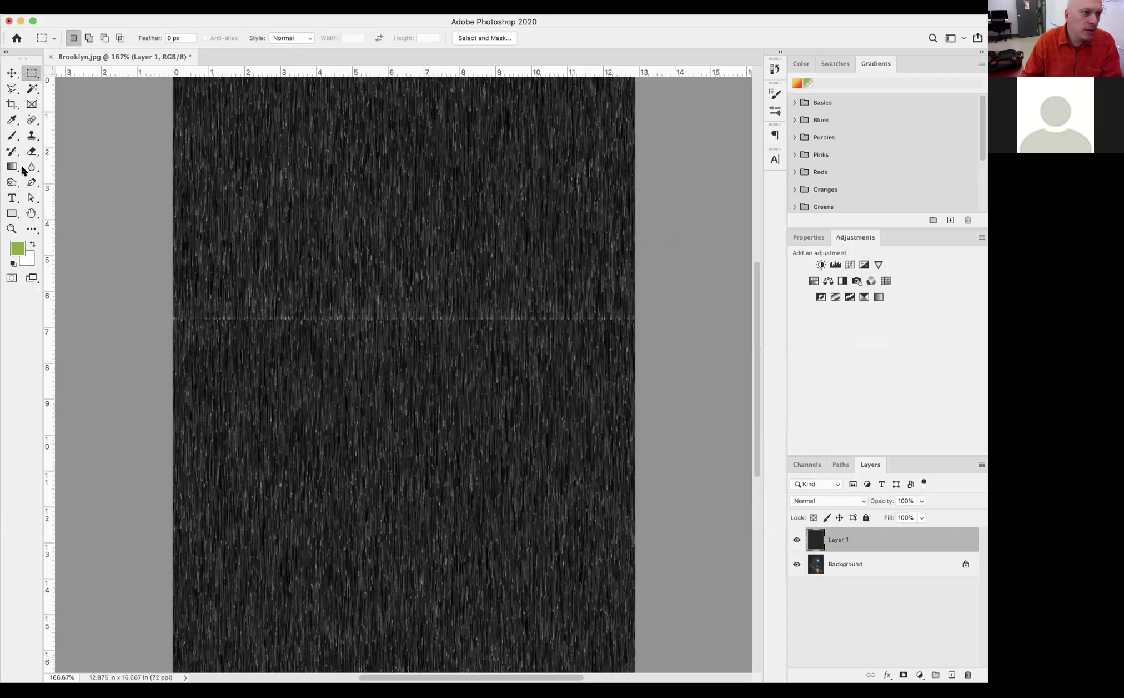
Clone a clean area of streaks over the horizontal seam across the texture with the Clone Stamp tool.
{"action": "left_click", "coordinate": [32, 136]}
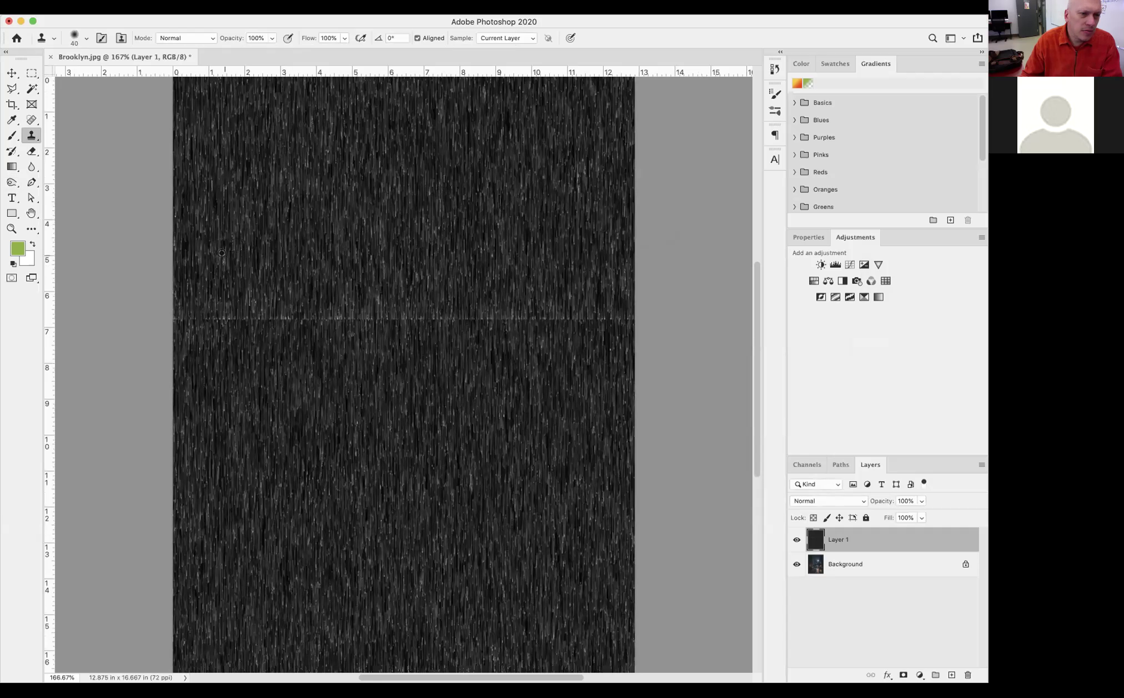
{"action": "left_click", "coordinate": [216, 218], "text": "alt"}
{"action": "mouse_move", "coordinate": [219, 321]}
{"action": "left_mouse_down"}
{"action": "mouse_move", "coordinate": [186, 321]}
{"action": "mouse_move", "coordinate": [632, 320]}
{"action": "left_mouse_up"}
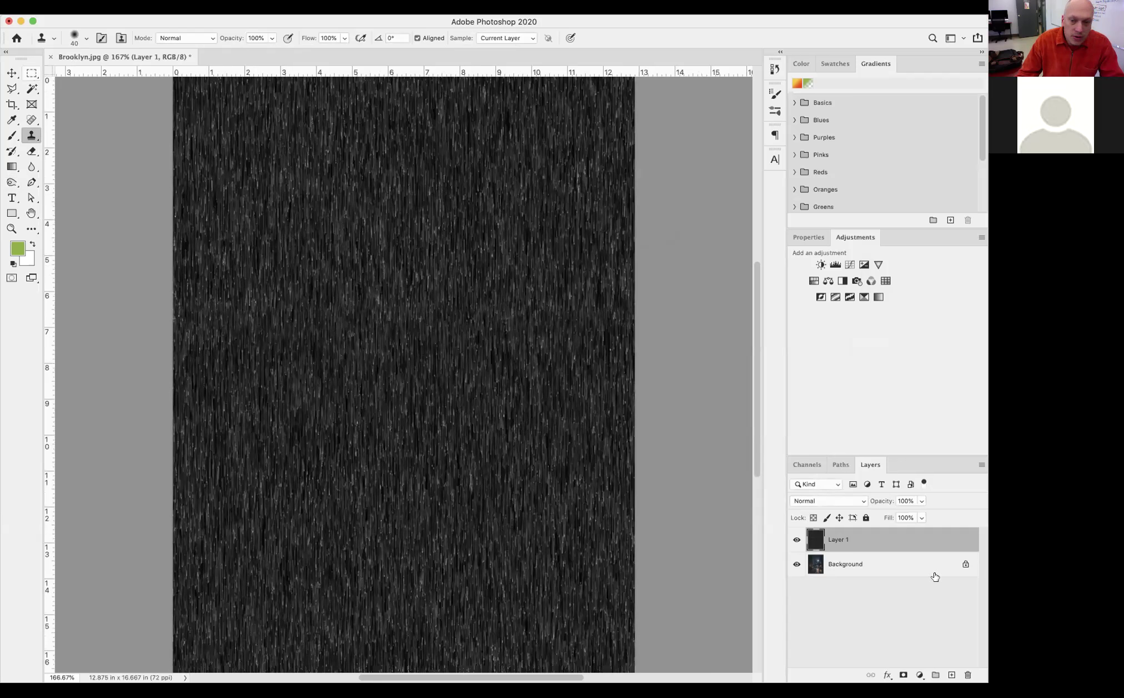
Define the seamless streak texture as a pattern named "rain".
{"action": "key", "text": "m"}
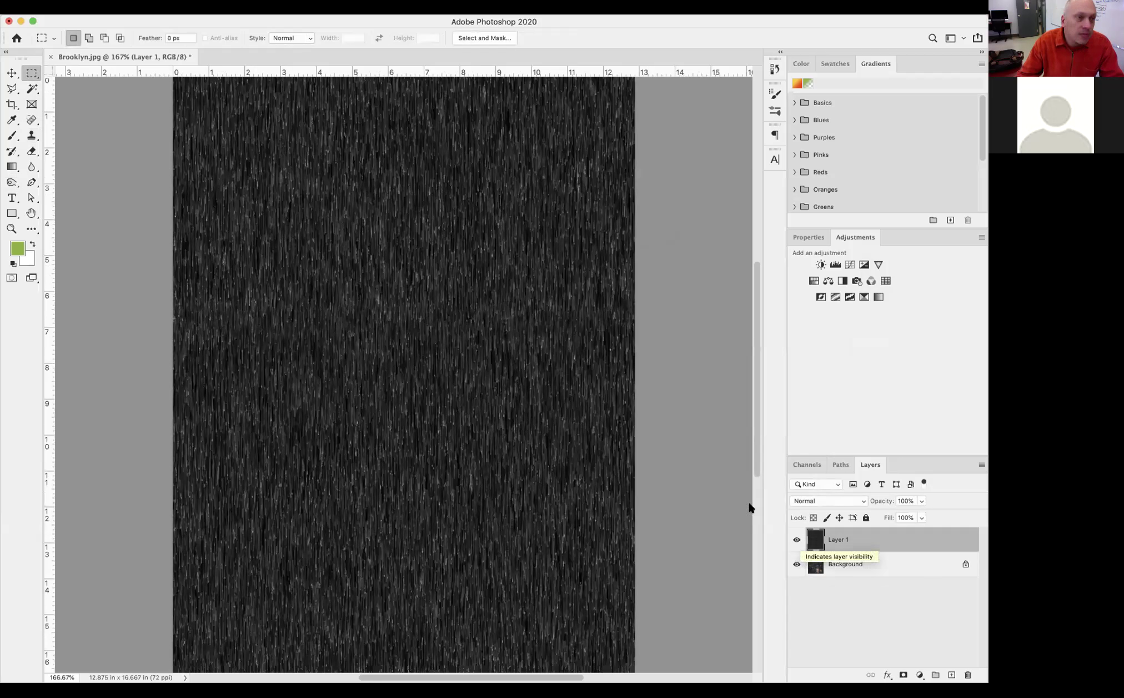
{"action": "left_click", "coordinate": [116, 8]}
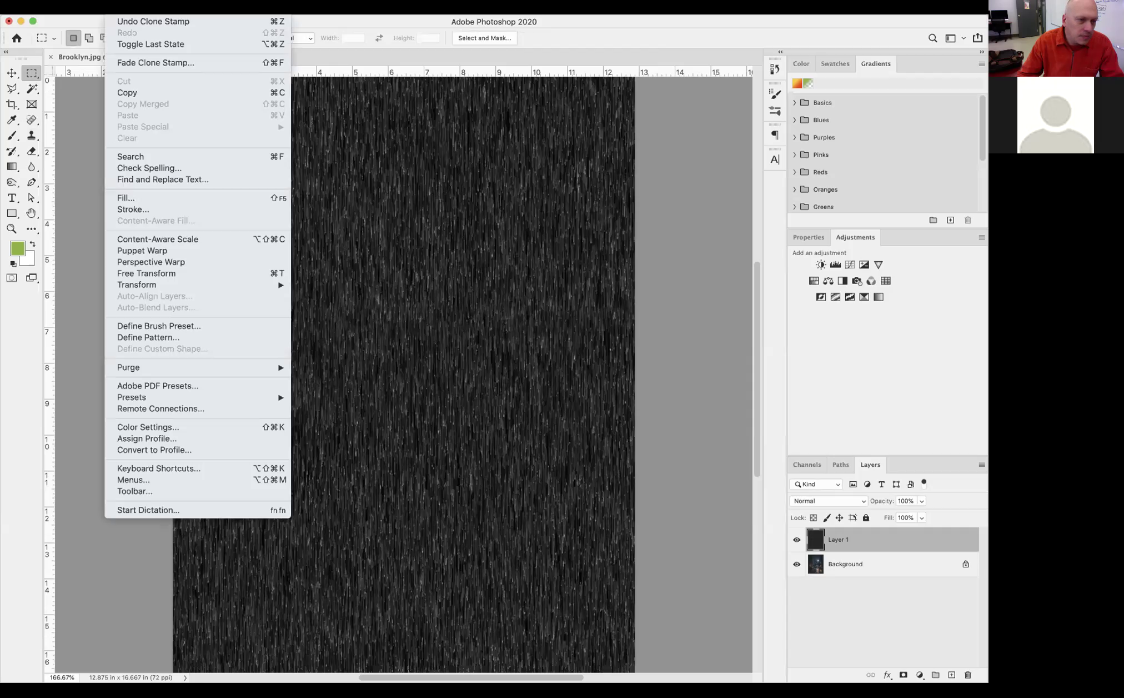
{"action": "left_click", "coordinate": [154, 337]}
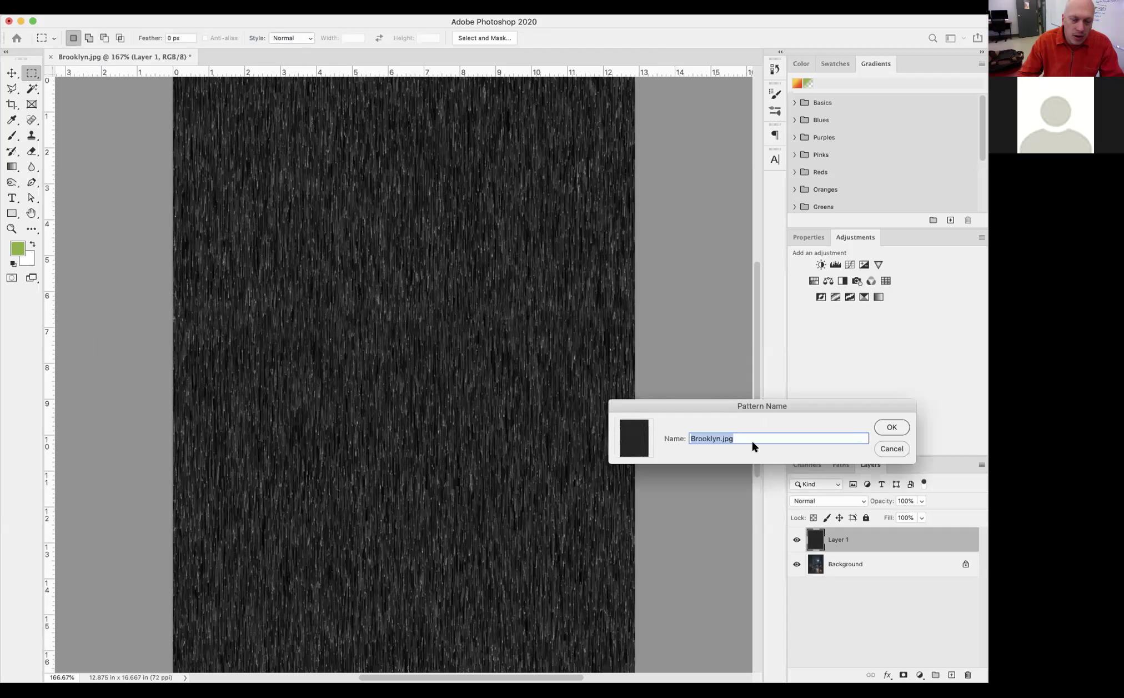
{"action": "type", "text": "rain"}
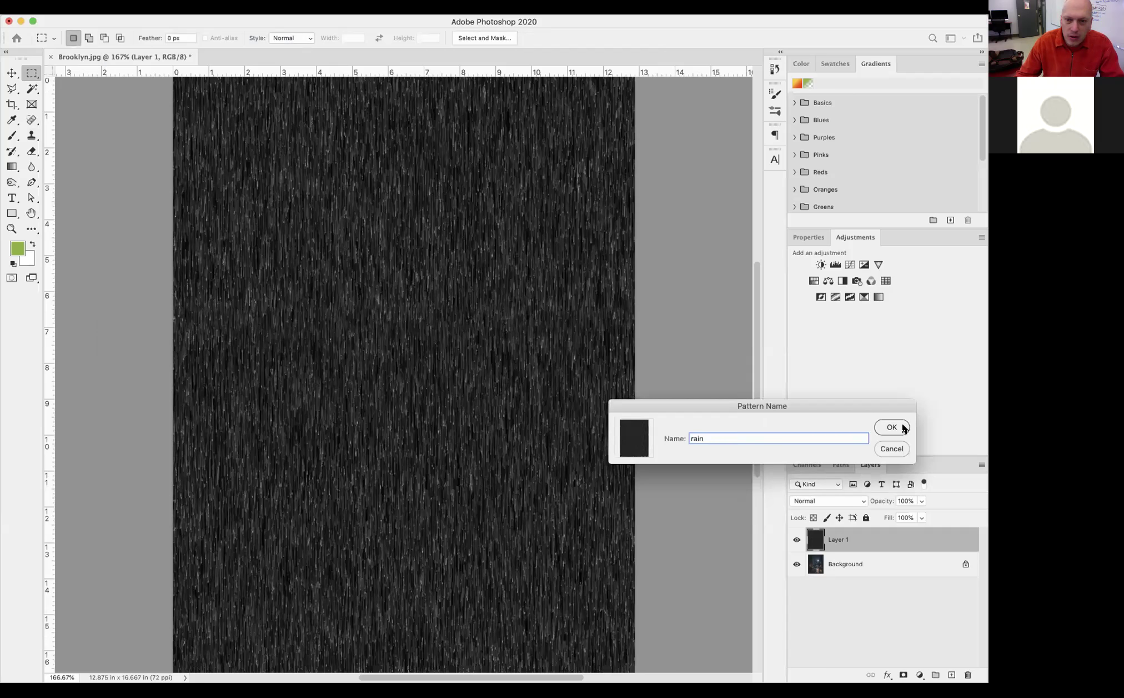
{"action": "left_click", "coordinate": [890, 429]}
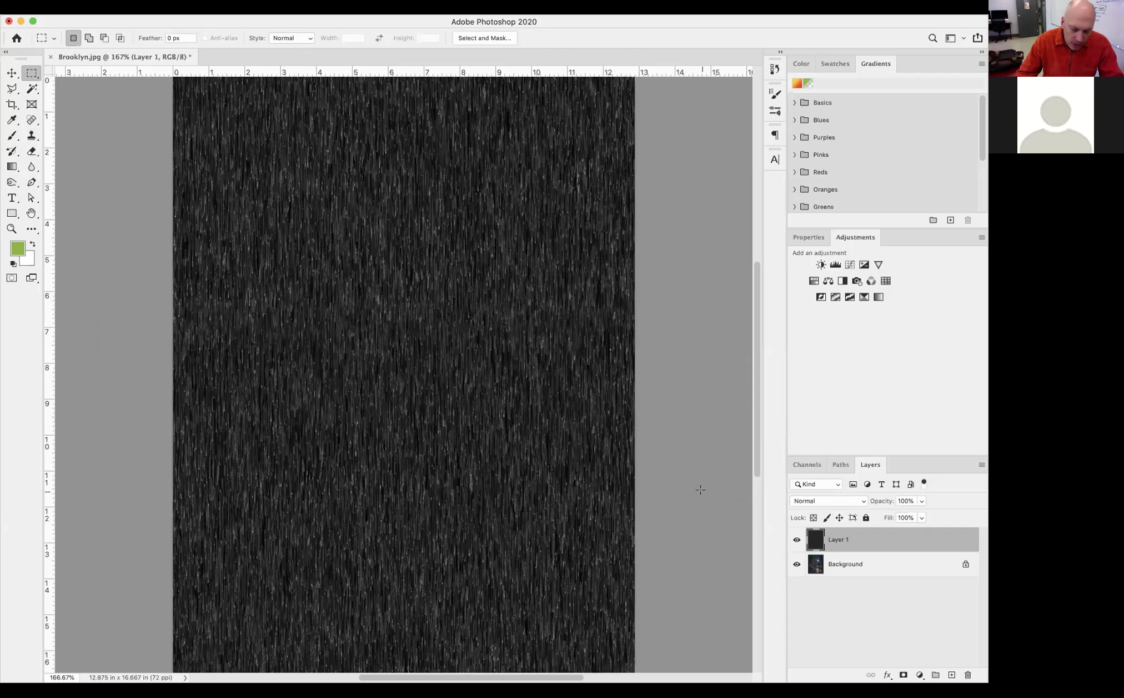
Hide the streak layer, then add a new layer above it filled with 50% Gray in Normal mode at 100% opacity.
{"action": "left_click", "coordinate": [798, 540]}
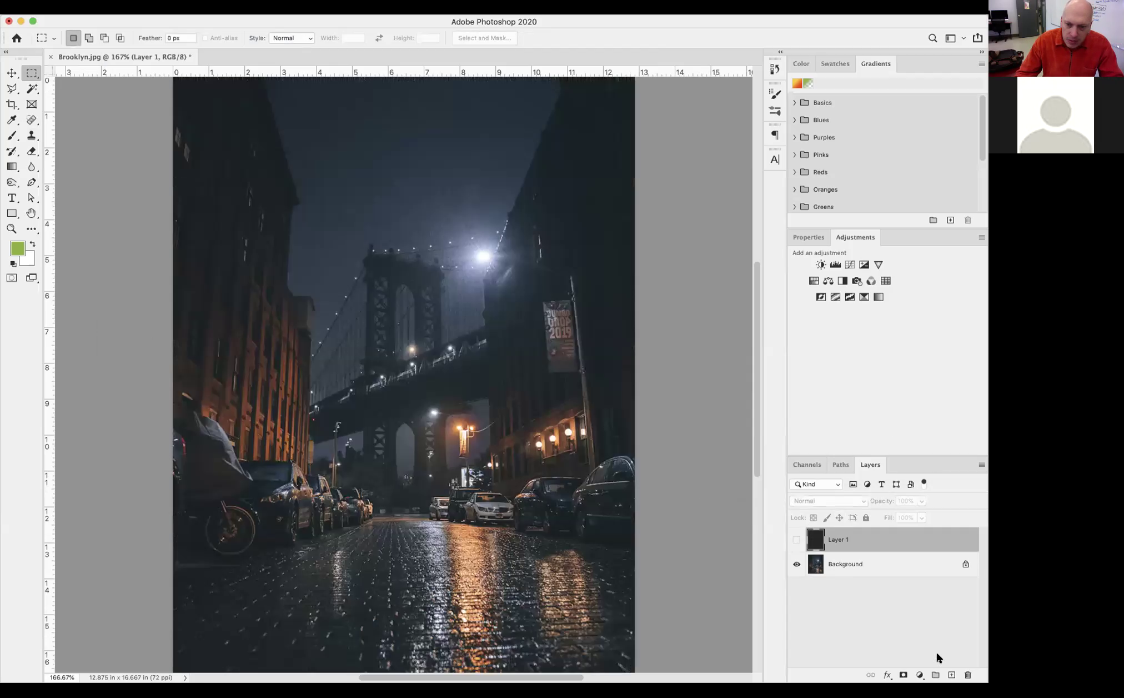
{"action": "left_click", "coordinate": [951, 675]}
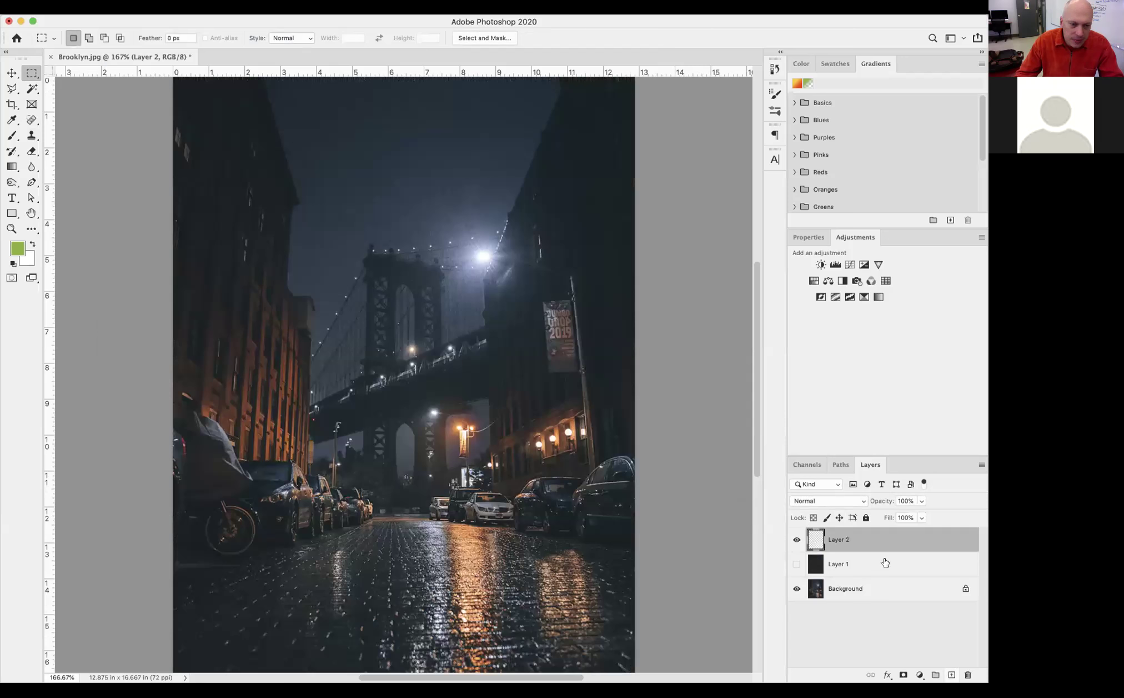
{"action": "left_click", "coordinate": [146, 7]}
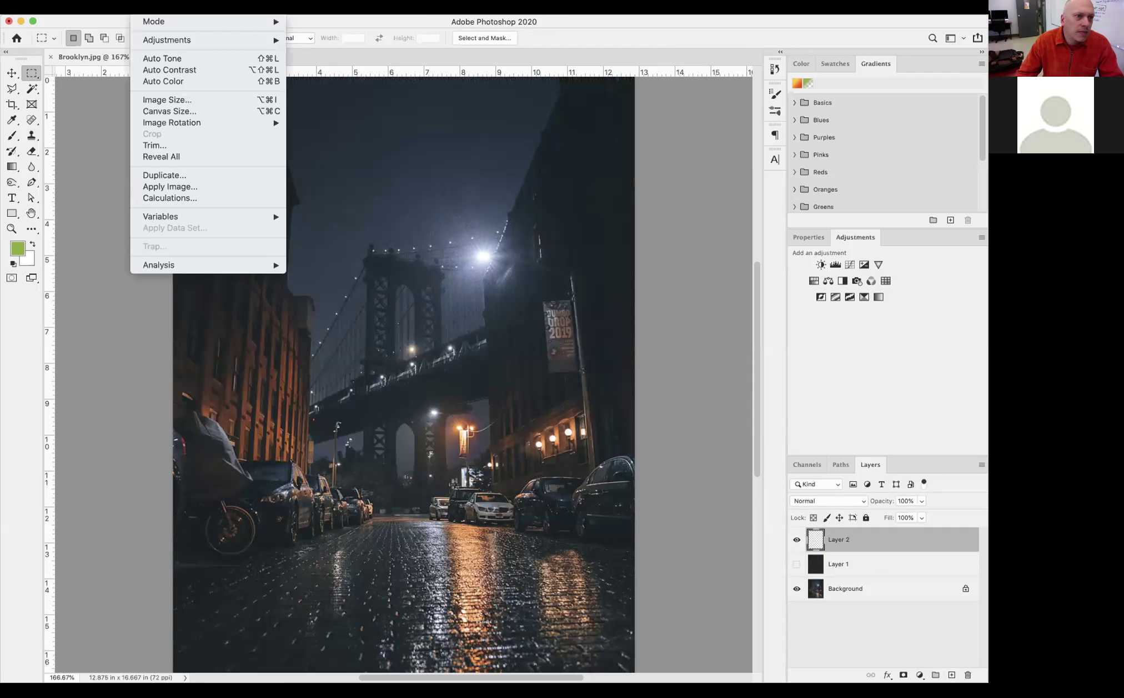
{"action": "mouse_move", "coordinate": [114, 7]}
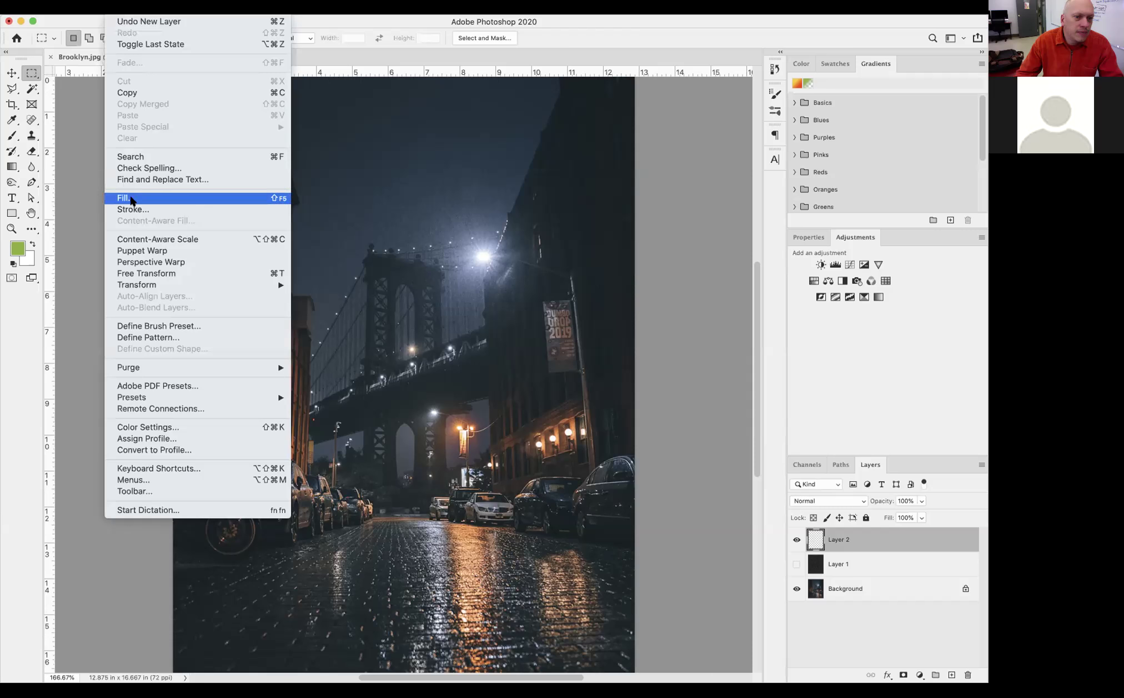
{"action": "key", "text": "Escape"}
{"action": "key", "text": "shift+BackSpace"}
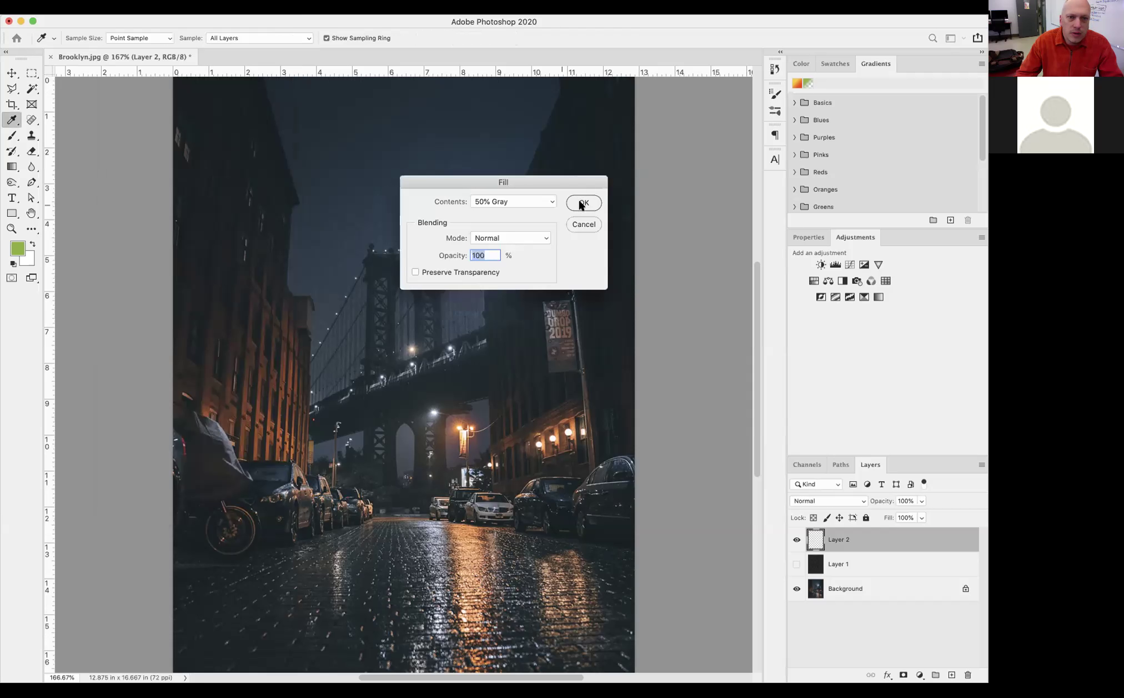
{"action": "key", "text": "Return"}
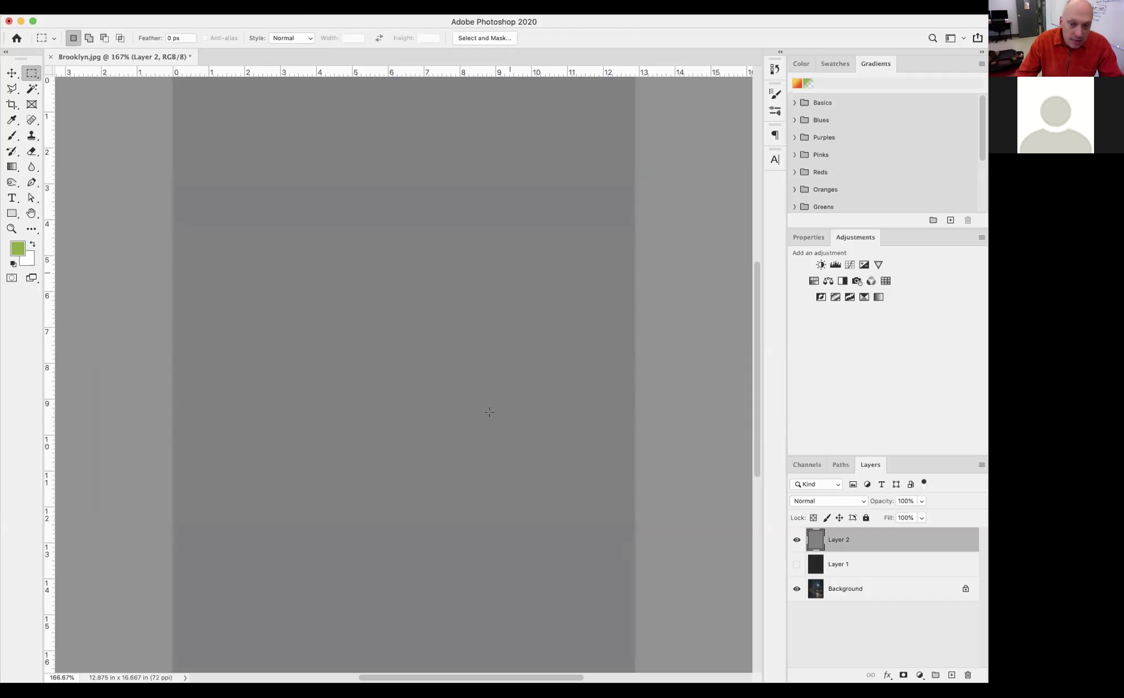
Rename the gray layer "rain" and the hidden streak layer "pattern".
{"action": "double_click", "coordinate": [839, 540]}
{"action": "type", "text": "rain"}
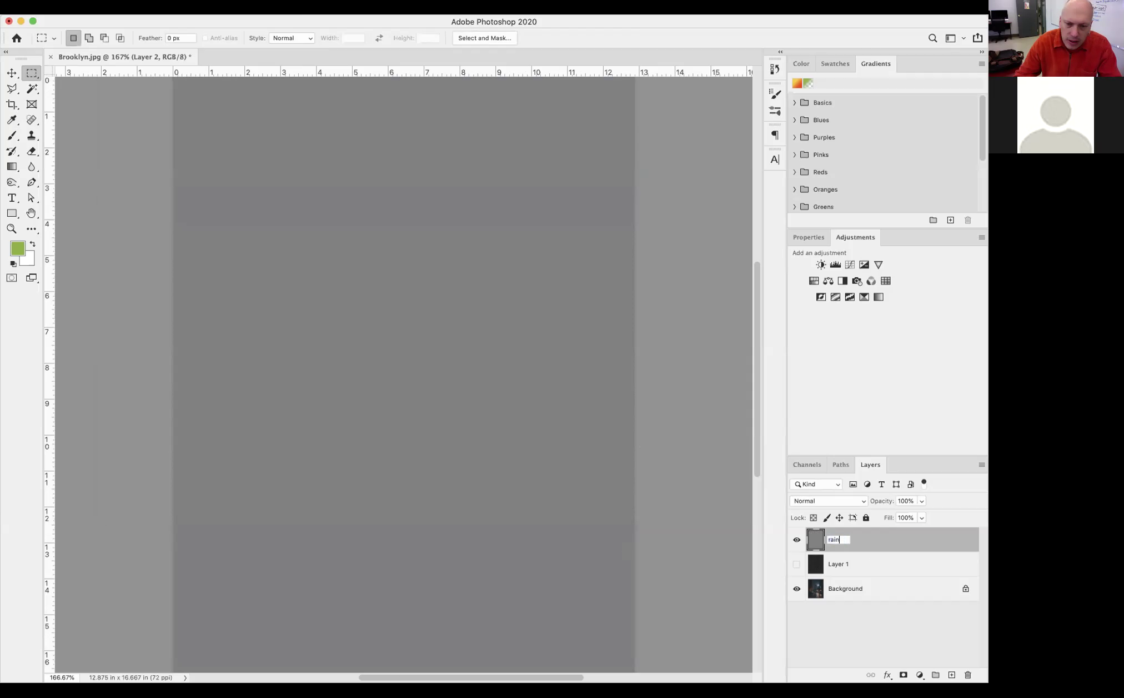
{"action": "key", "text": "Return"}
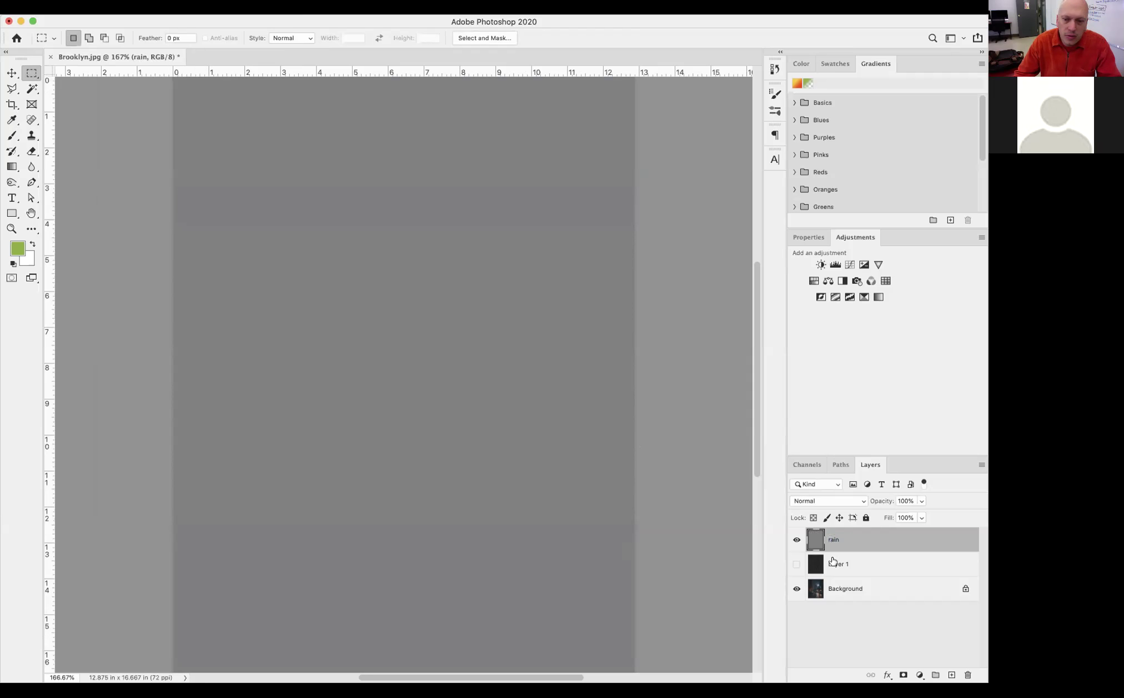
{"action": "double_click", "coordinate": [835, 564]}
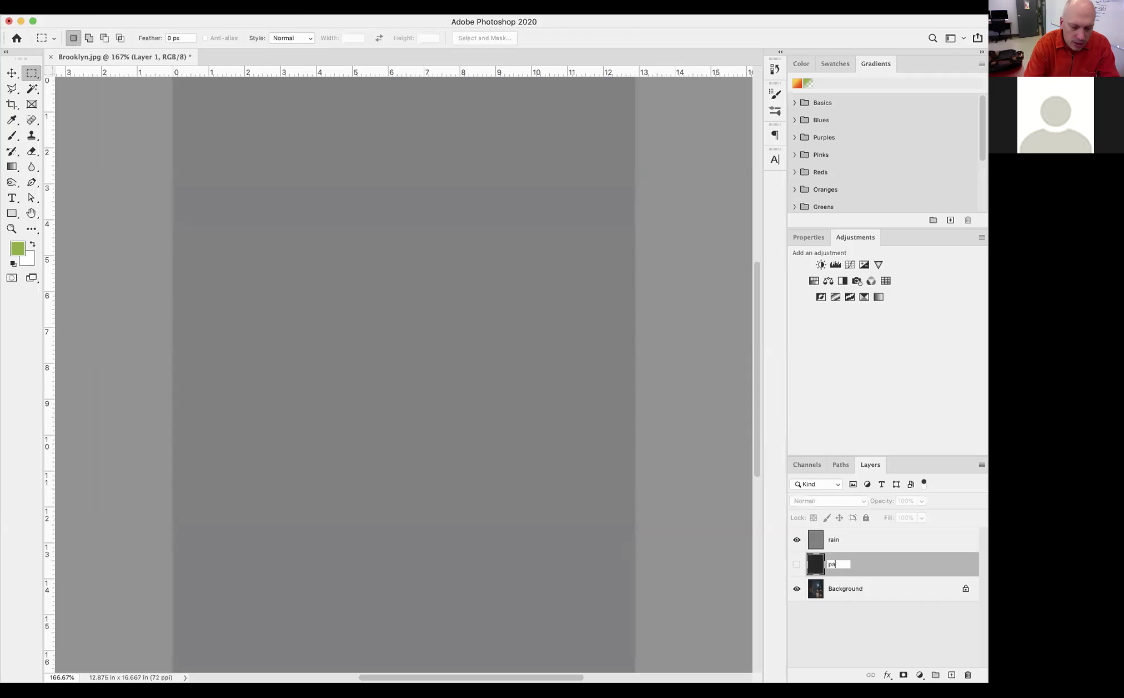
{"action": "type", "text": "pattern"}
{"action": "key", "text": "Return"}
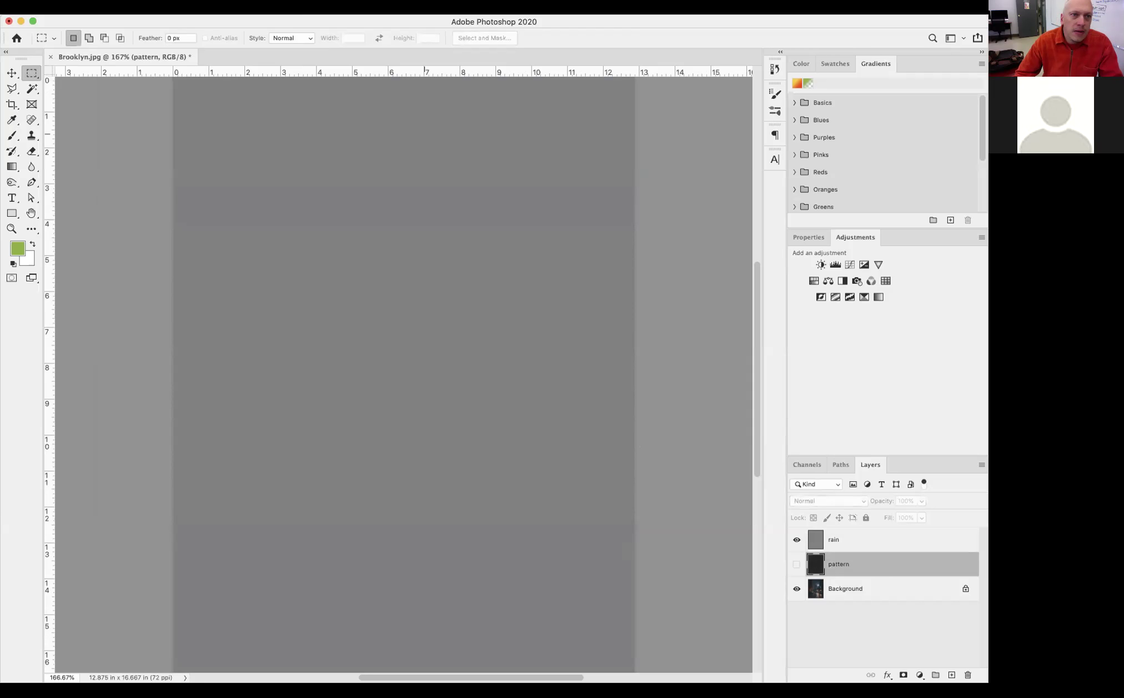
Show the Timeline for animating the layers.
{"action": "left_click", "coordinate": [368, 11]}
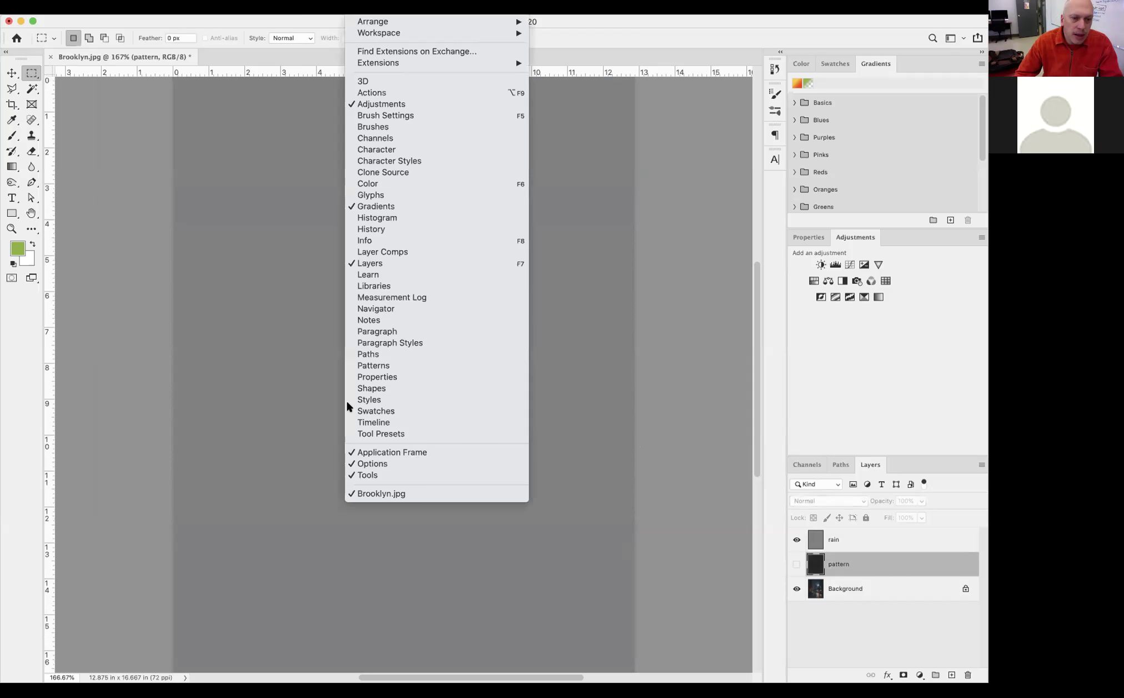
{"action": "left_click", "coordinate": [405, 426]}
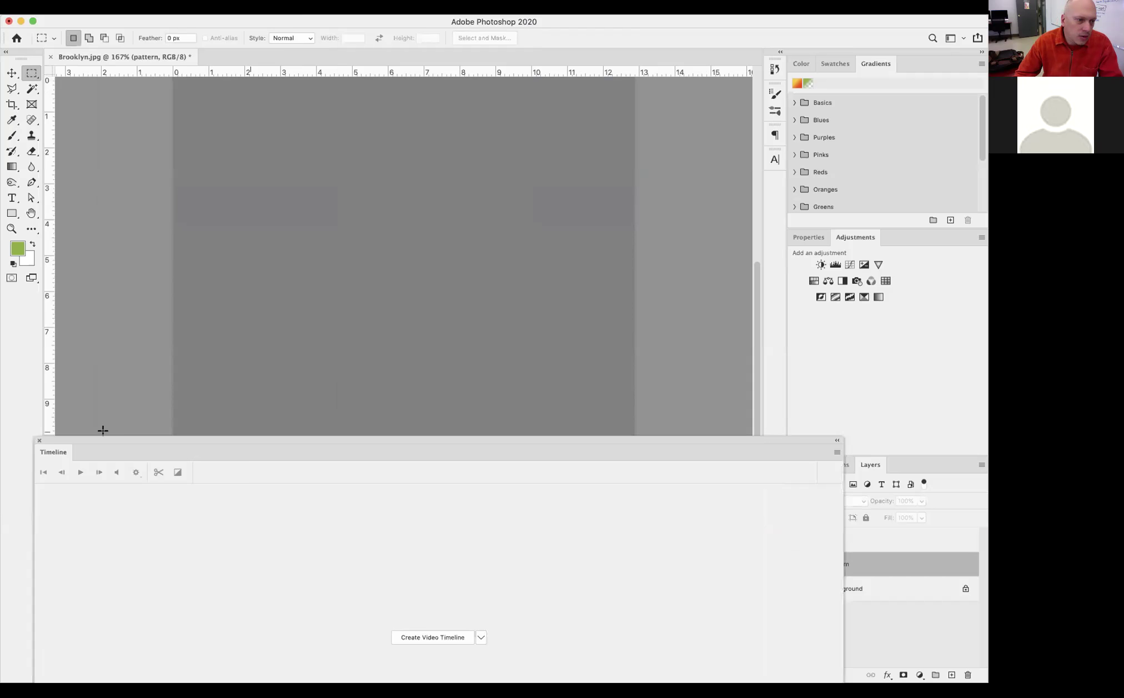
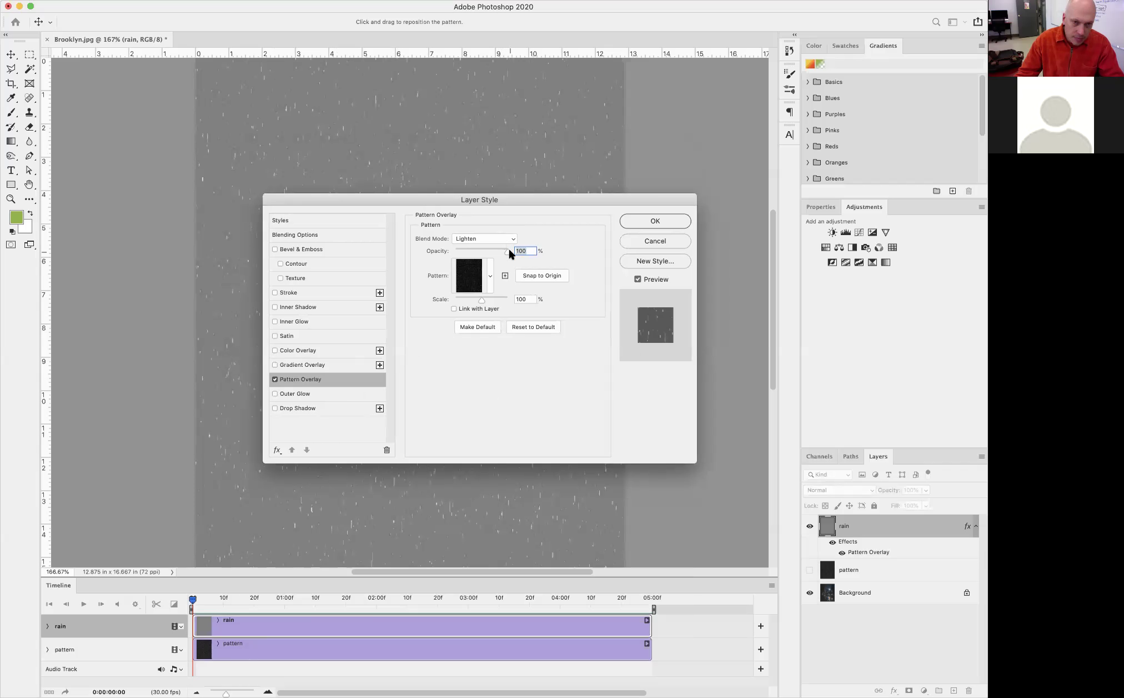
Set the rain layer's Pattern Overlay to Normal blend mode at 100% opacity.
{"action": "left_click_drag", "start_coordinate": [507, 251], "coordinate": [509, 250]}
{"action": "left_click", "coordinate": [502, 238]}
{"action": "left_click", "coordinate": [489, 166]}
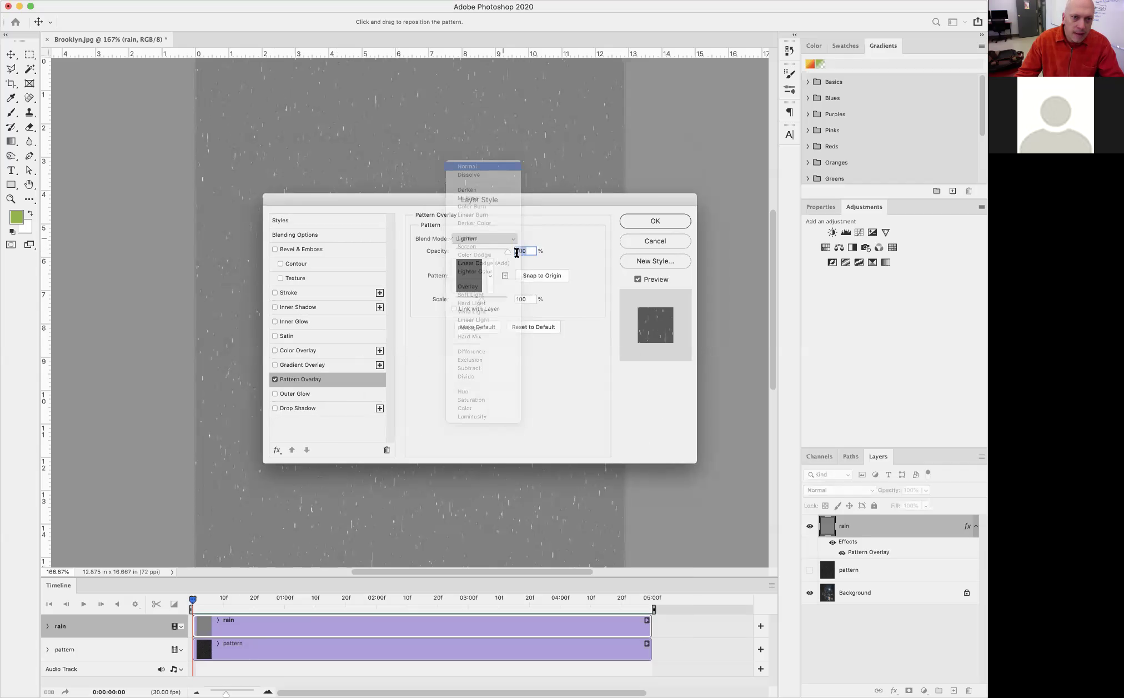
{"action": "left_click_drag", "start_coordinate": [508, 251], "coordinate": [453, 253]}
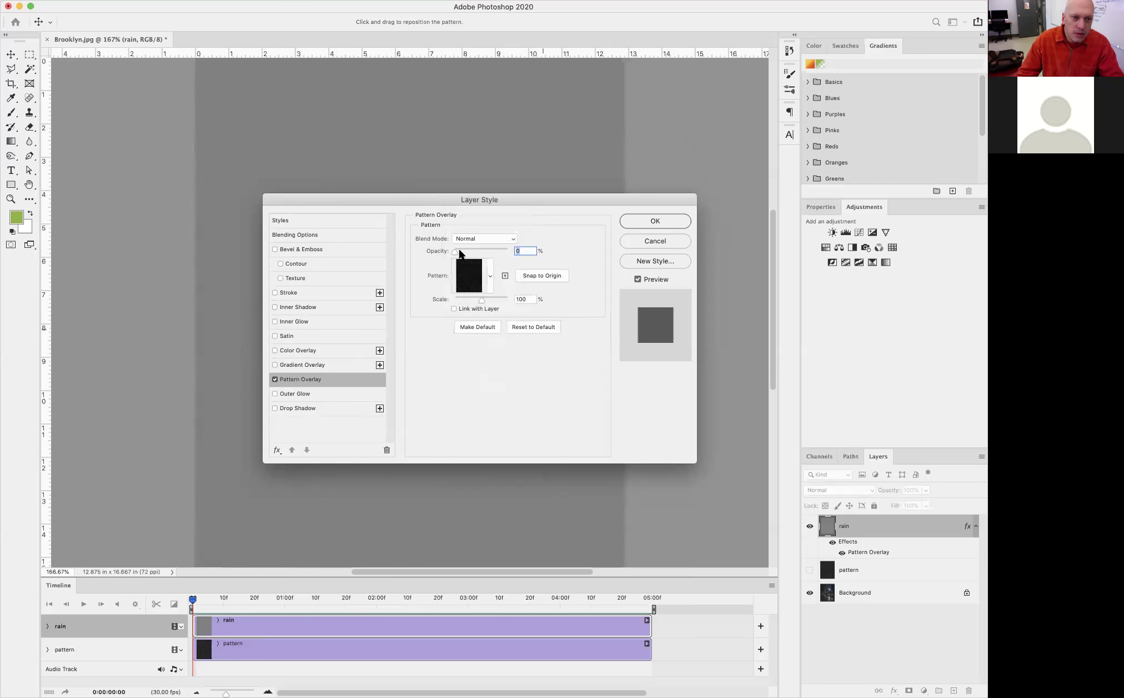
{"action": "left_click_drag", "start_coordinate": [455, 251], "coordinate": [519, 255]}
{"action": "type", "text": "00"}
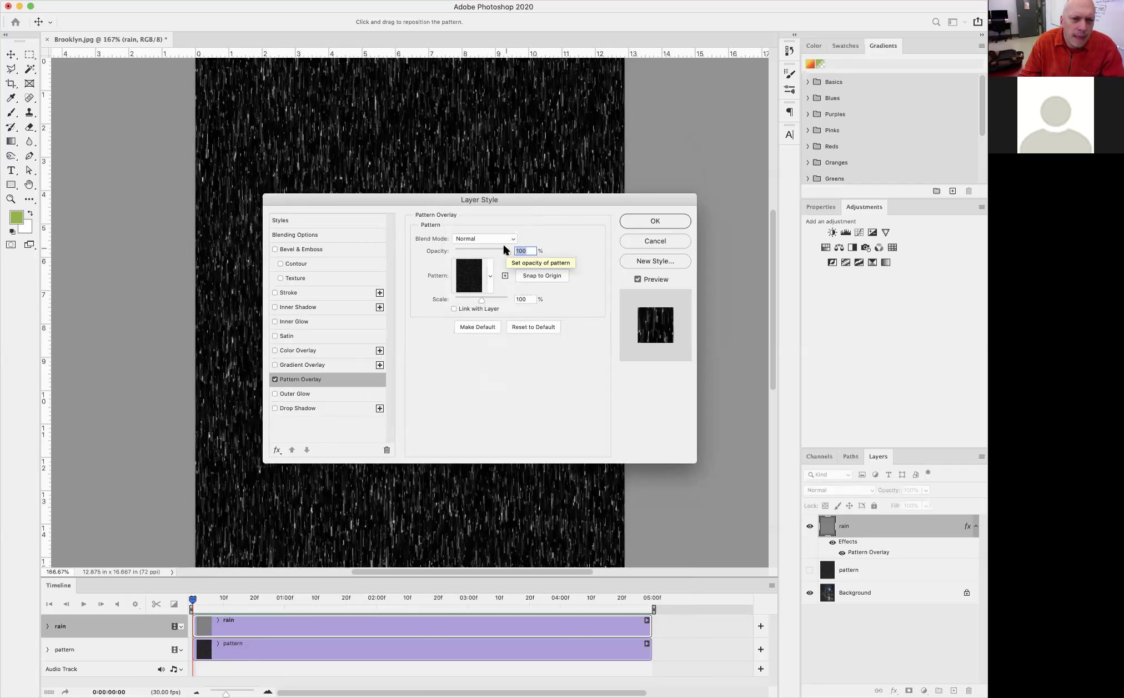
Set the rain layer's Fill Opacity to 0% with overall opacity at 100%, and apply the layer style.
{"action": "left_click", "coordinate": [312, 236]}
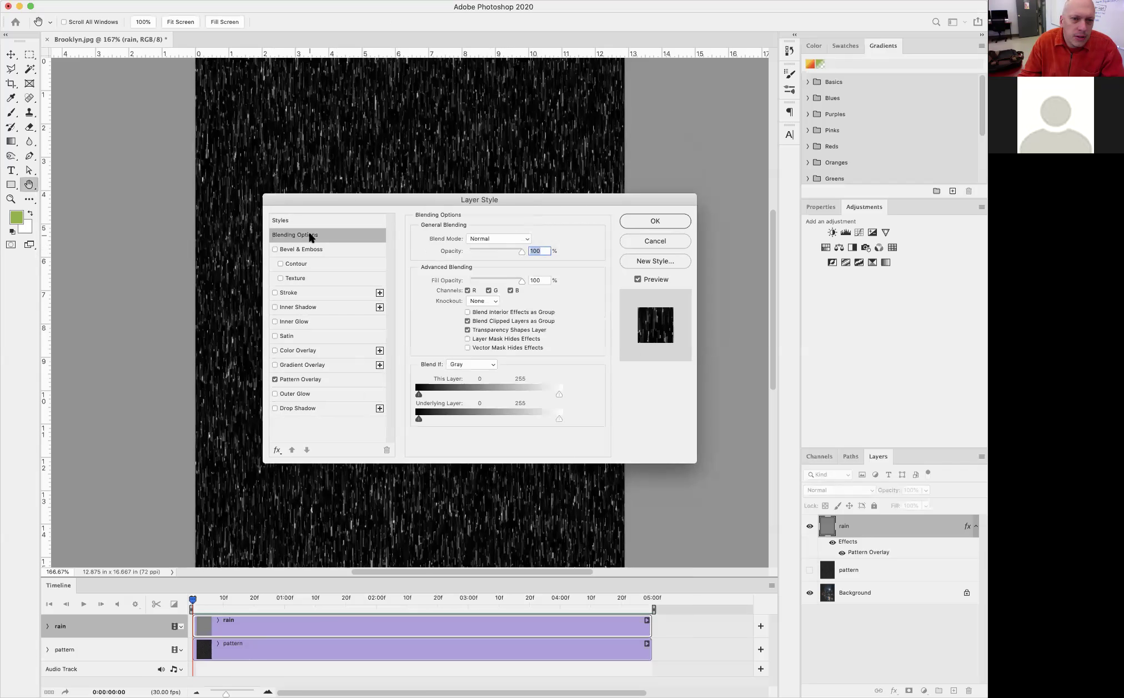
{"action": "left_click", "coordinate": [327, 382]}
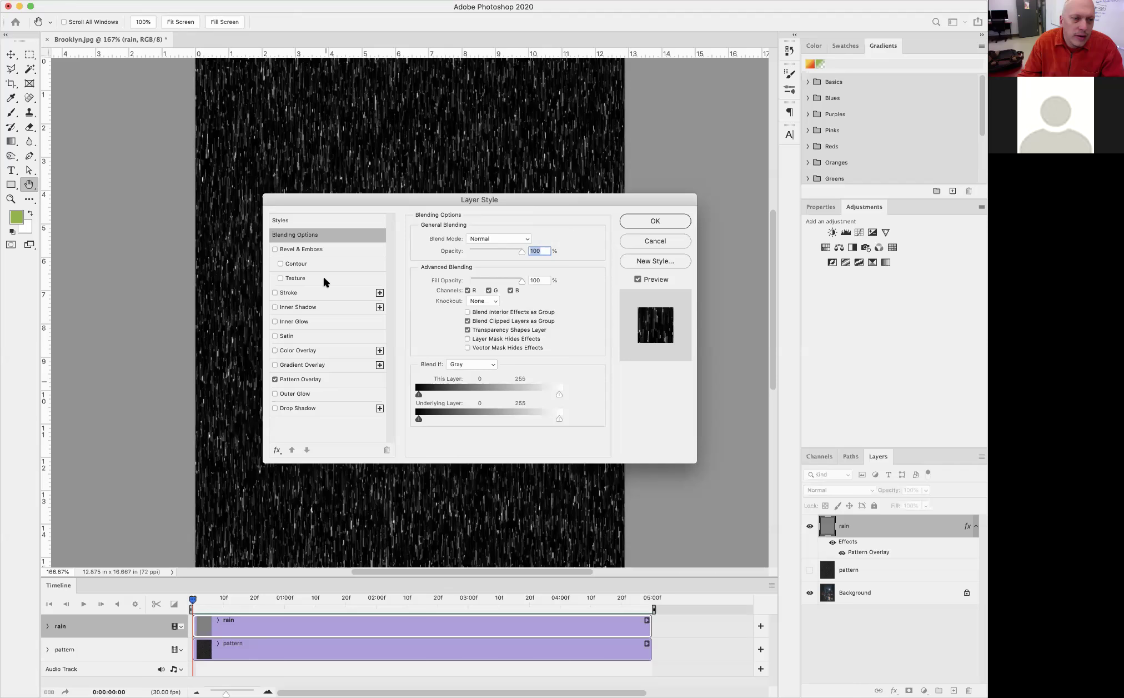
{"action": "left_click", "coordinate": [320, 237]}
{"action": "left_click_drag", "start_coordinate": [509, 251], "coordinate": [461, 254]}
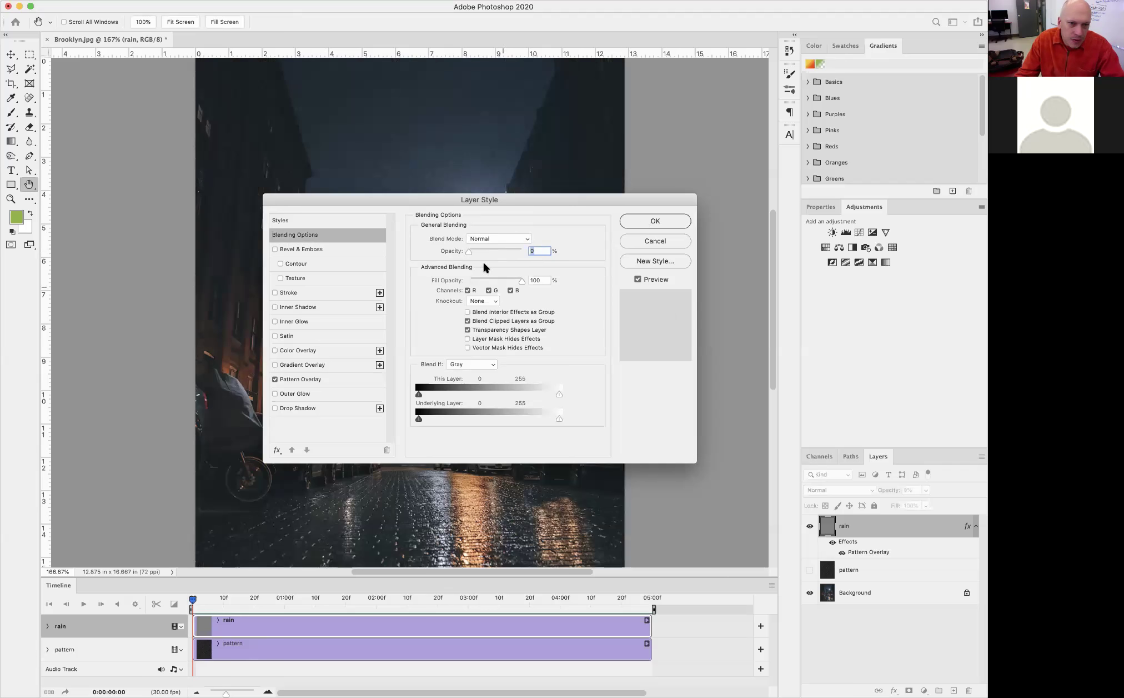
{"action": "left_click_drag", "start_coordinate": [504, 254], "coordinate": [461, 281]}
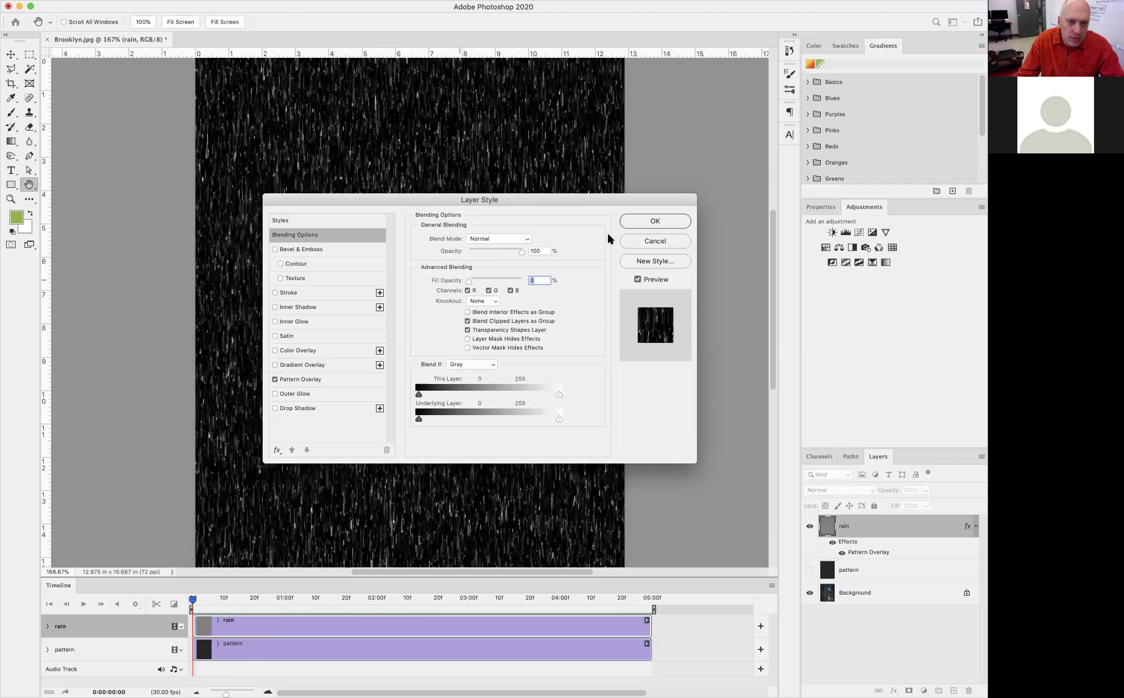
{"action": "key", "text": "Return"}
{"action": "key", "text": "m"}
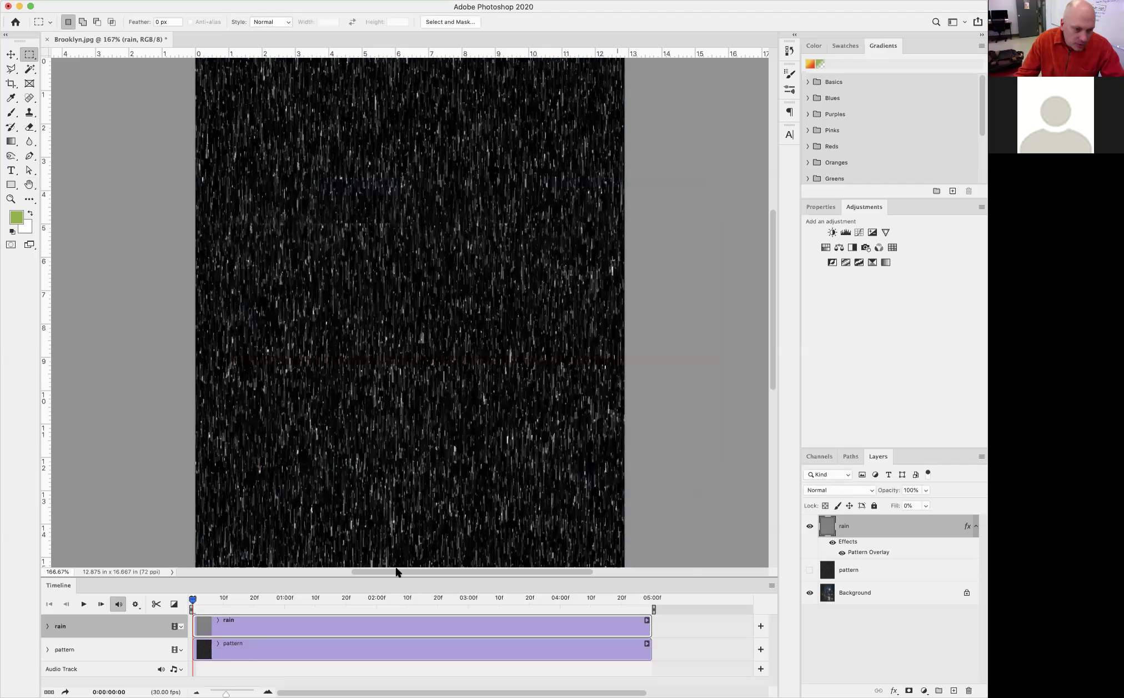
Expand the rain track in an enlarged timeline and enable Style keyframe animation at the first frame.
{"action": "left_click", "coordinate": [48, 626]}
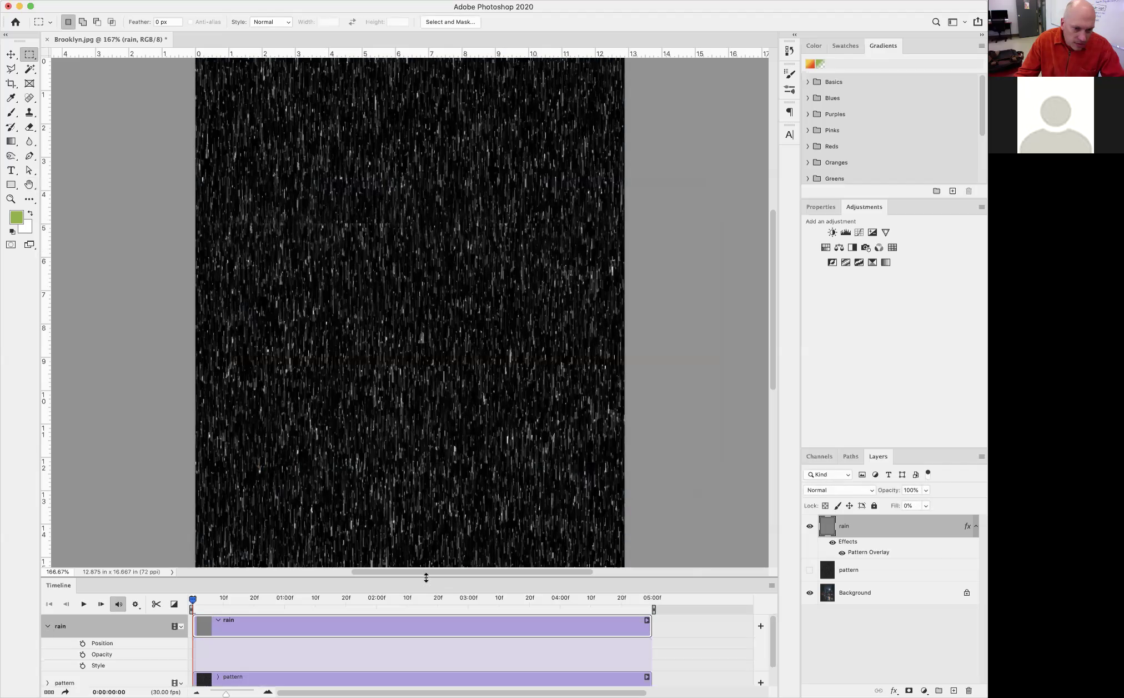
{"action": "left_click_drag", "start_coordinate": [426, 578], "coordinate": [426, 504]}
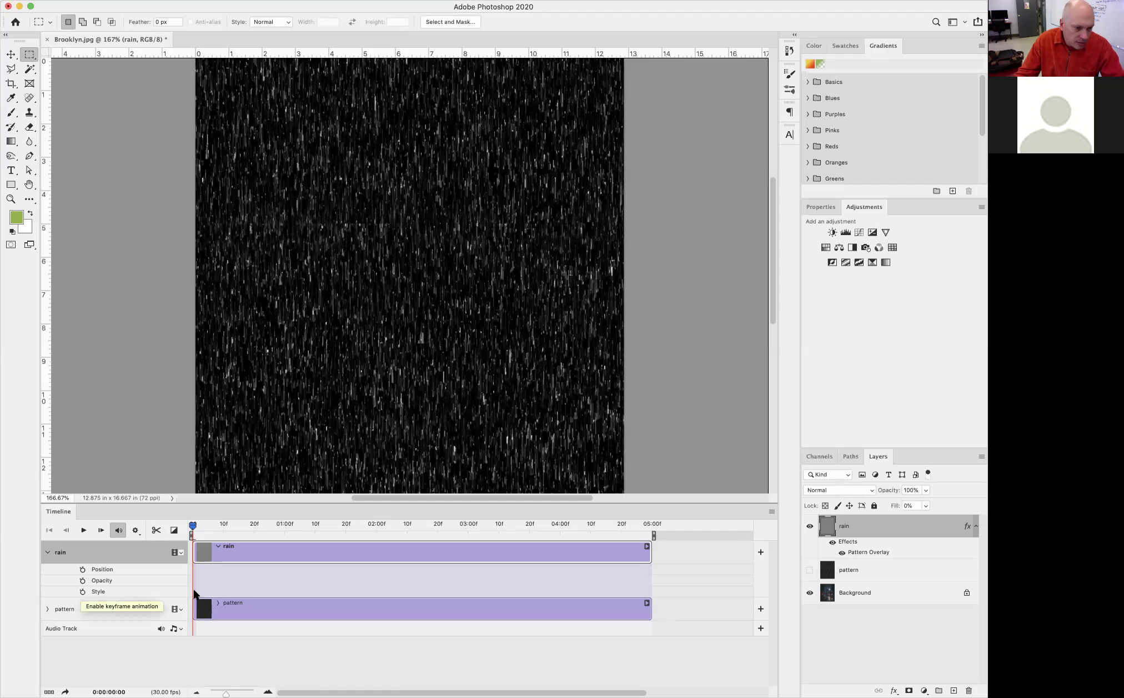
{"action": "left_click", "coordinate": [83, 592]}
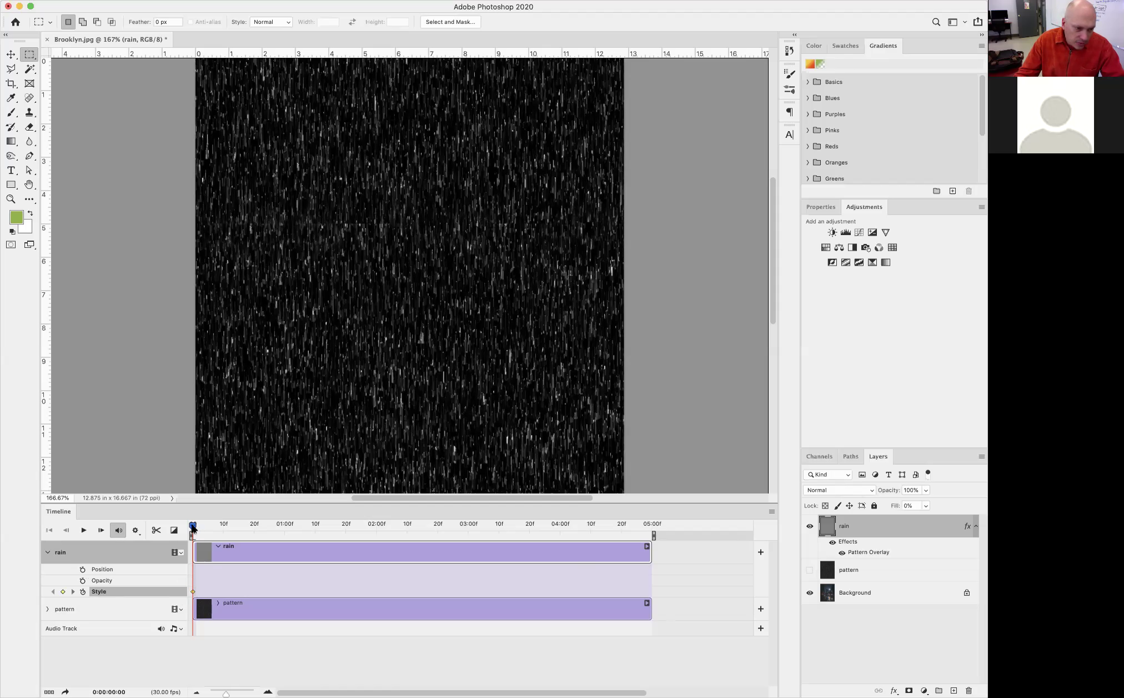
At frame 0:00:04:29, shift the rain layer's Pattern Overlay far down the canvas with repeated downward moves.
{"action": "left_click_drag", "start_coordinate": [216, 523], "coordinate": [658, 533]}
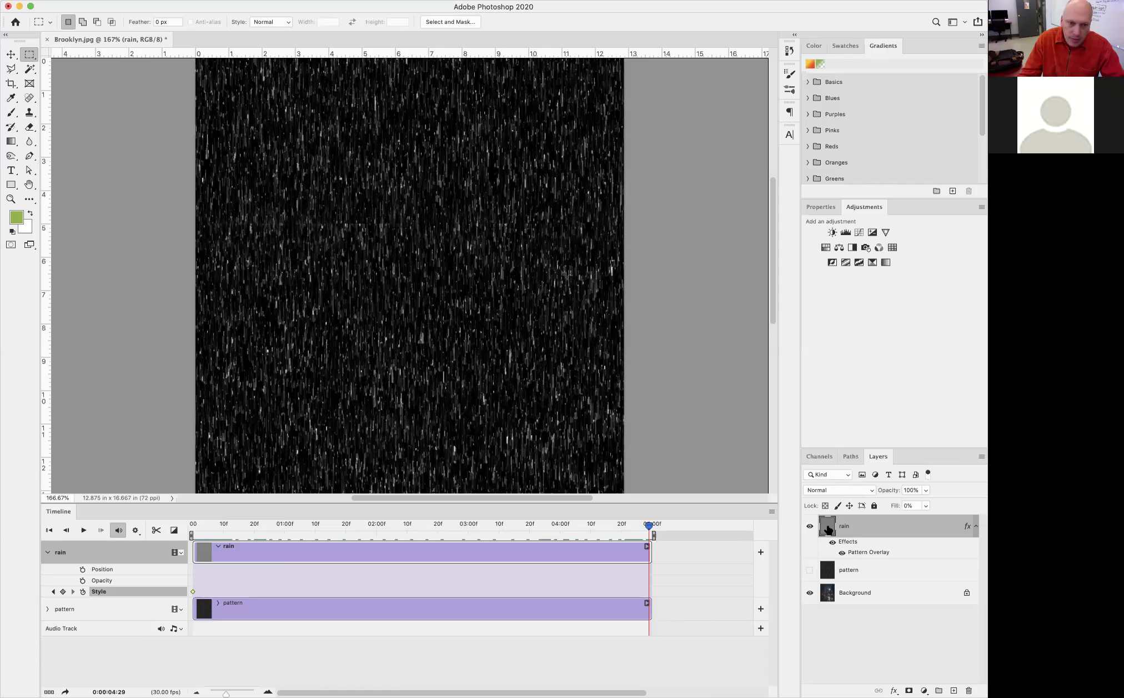
{"action": "double_click", "coordinate": [828, 529]}
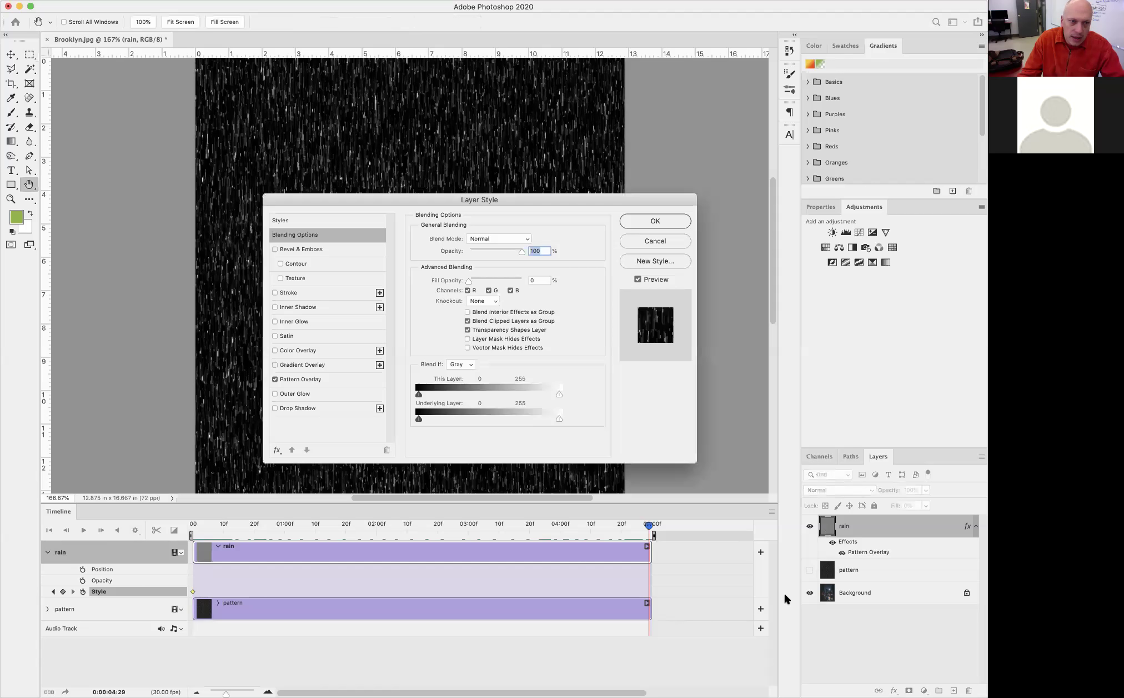
{"action": "left_click", "coordinate": [338, 380]}
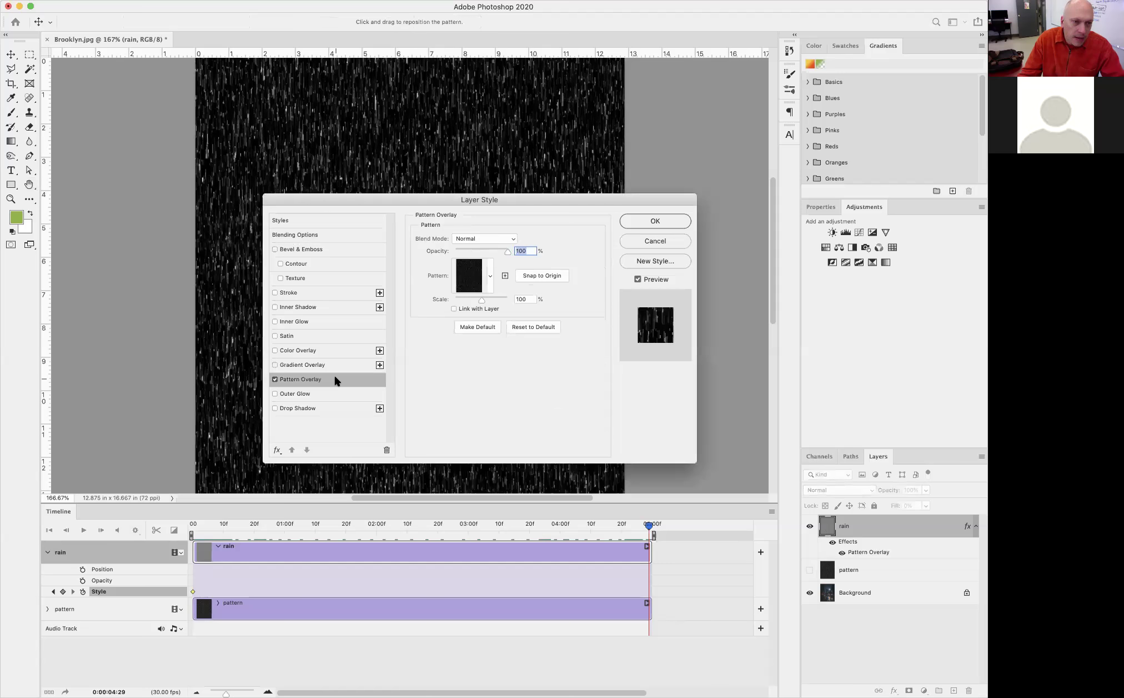
{"action": "left_click_drag", "start_coordinate": [367, 198], "coordinate": [619, 191]}
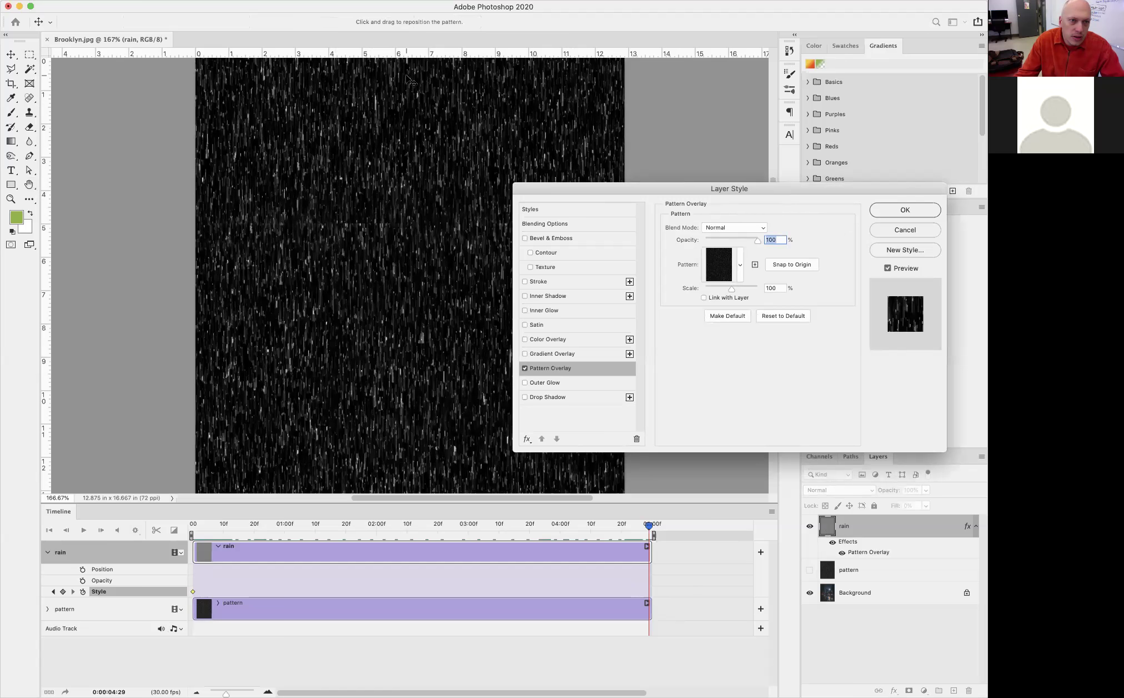
{"action": "left_click_drag", "start_coordinate": [411, 82], "coordinate": [413, 95]}
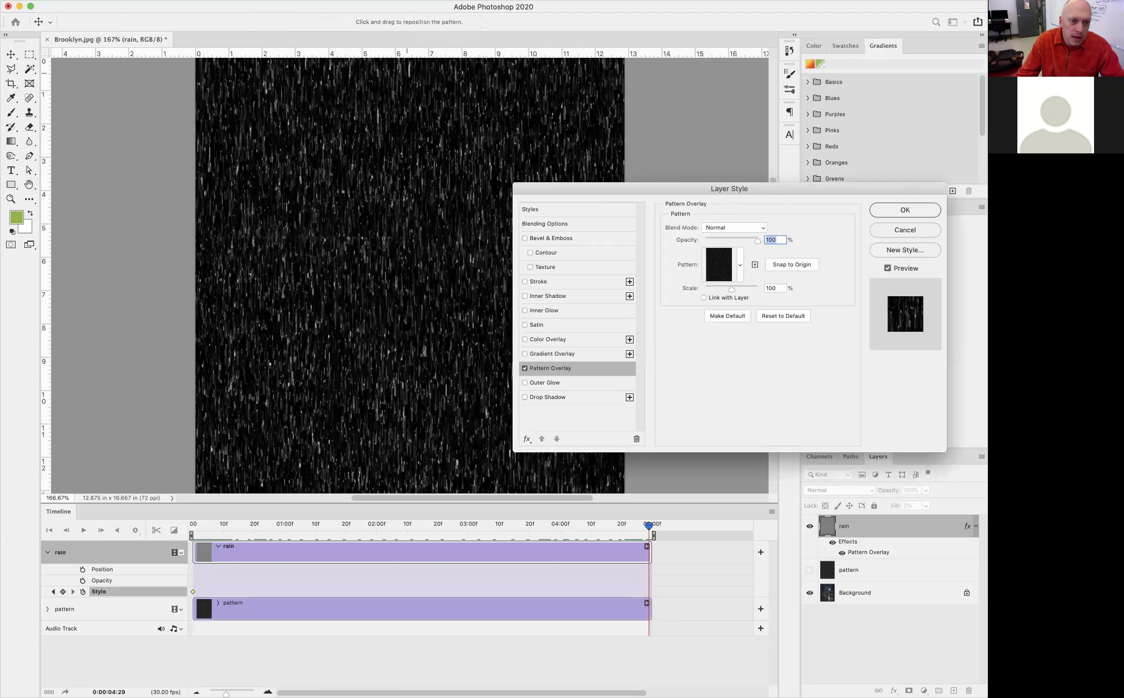
{"action": "left_click_drag", "start_coordinate": [405, 326], "coordinate": [405, 462]}
{"action": "left_click_drag", "start_coordinate": [393, 99], "coordinate": [392, 389]}
{"action": "left_click_drag", "start_coordinate": [404, 89], "coordinate": [383, 404]}
{"action": "left_click_drag", "start_coordinate": [395, 78], "coordinate": [404, 302]}
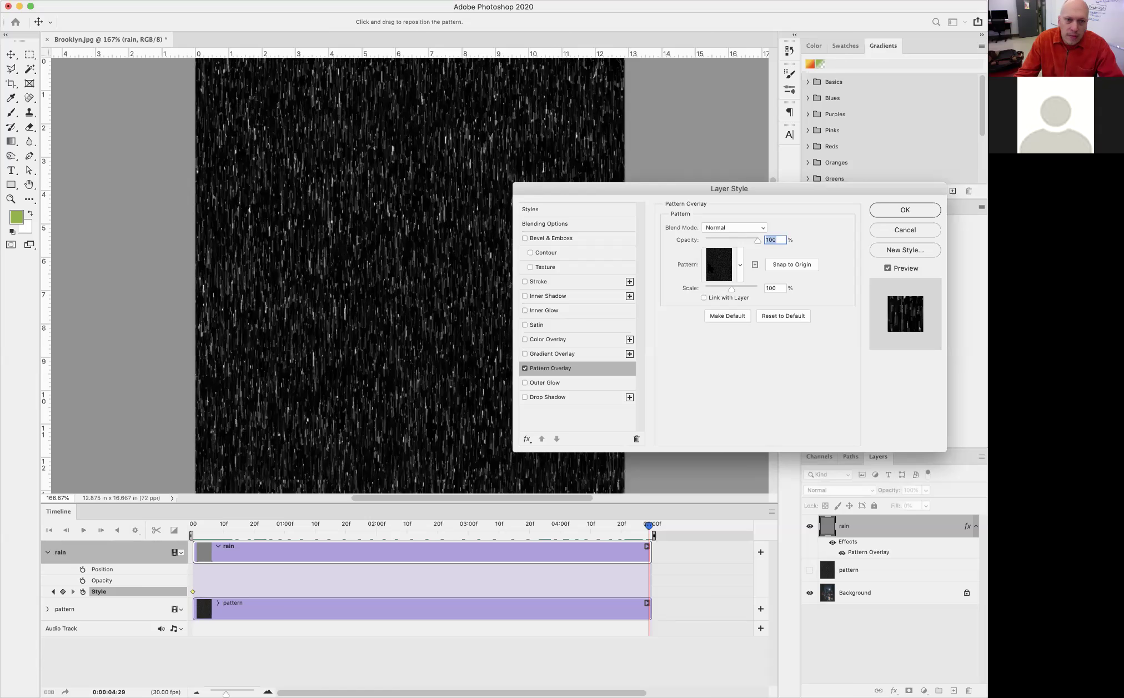
Try the Pattern Overlay at 0% opacity, restore it to 100%, and apply the layer style for the end keyframe.
{"action": "left_click", "coordinate": [559, 225]}
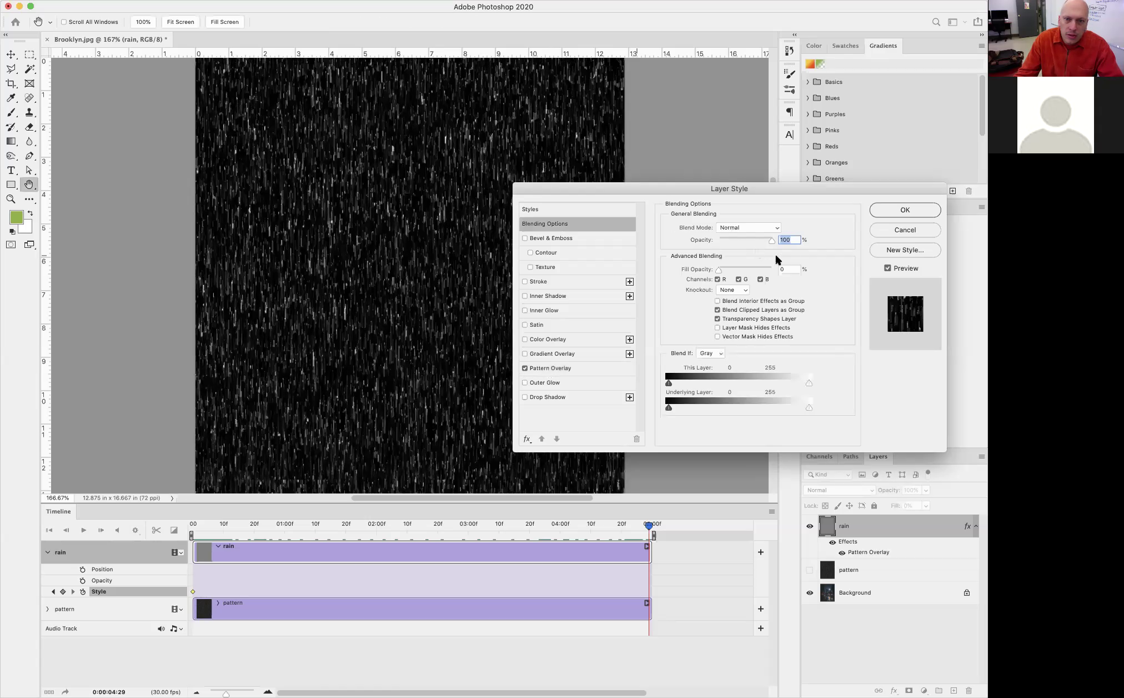
{"action": "left_click", "coordinate": [573, 371]}
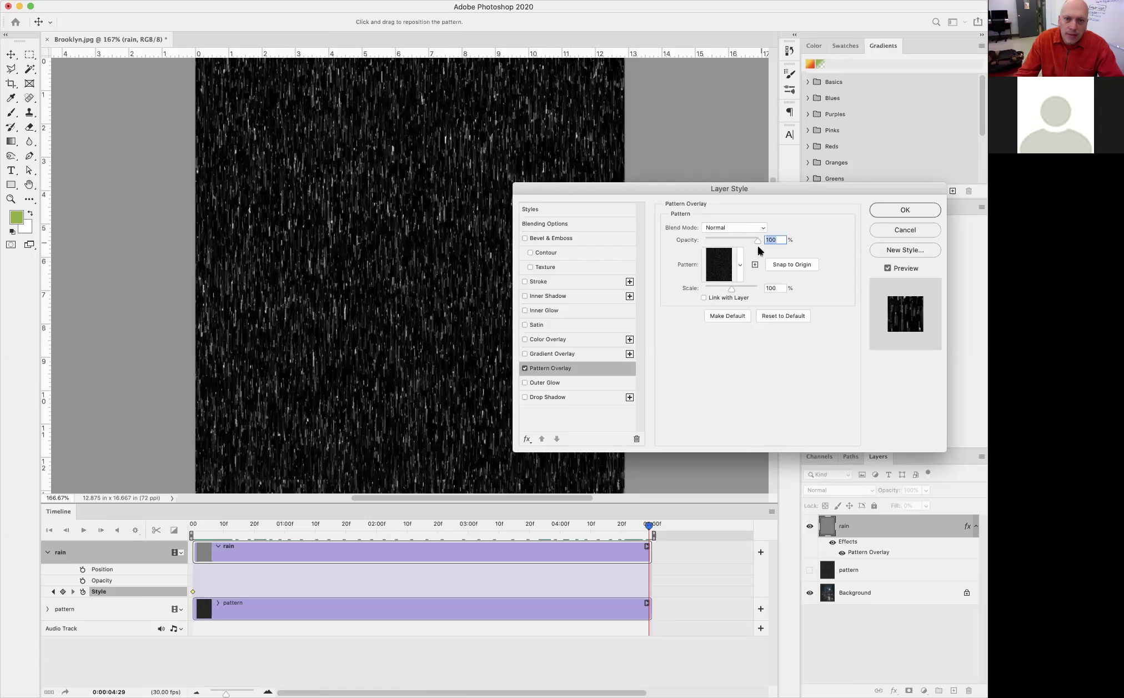
{"action": "left_click_drag", "start_coordinate": [758, 240], "coordinate": [688, 249]}
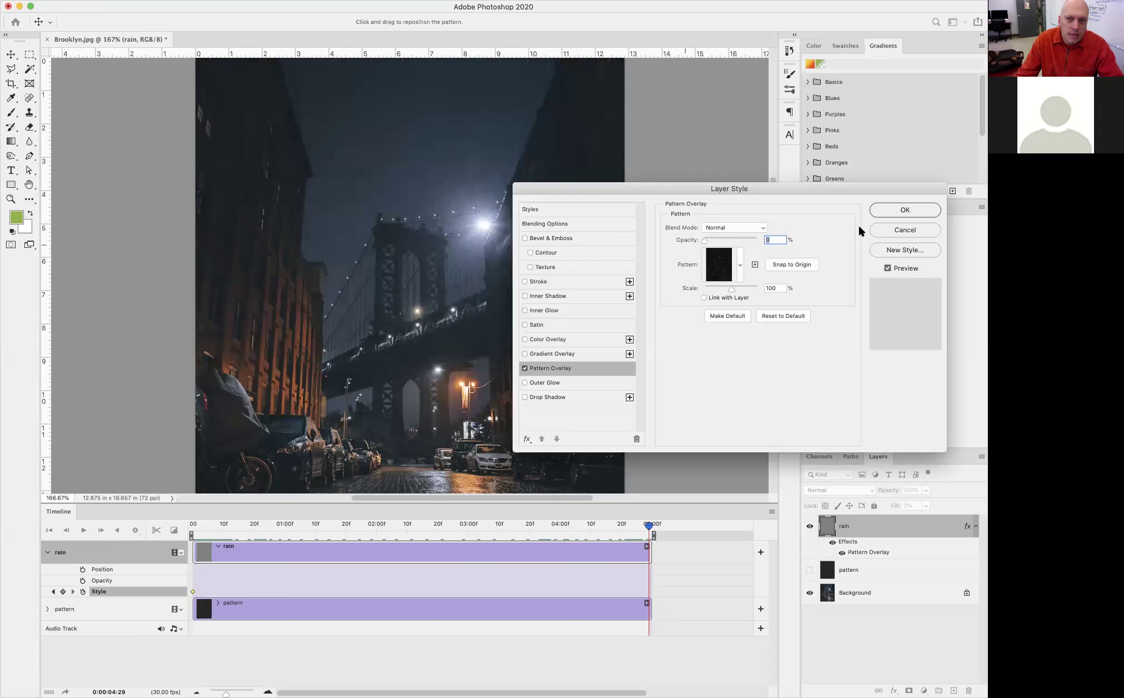
{"action": "type", "text": "100"}
{"action": "left_click", "coordinate": [905, 210]}
{"action": "key", "text": "m"}
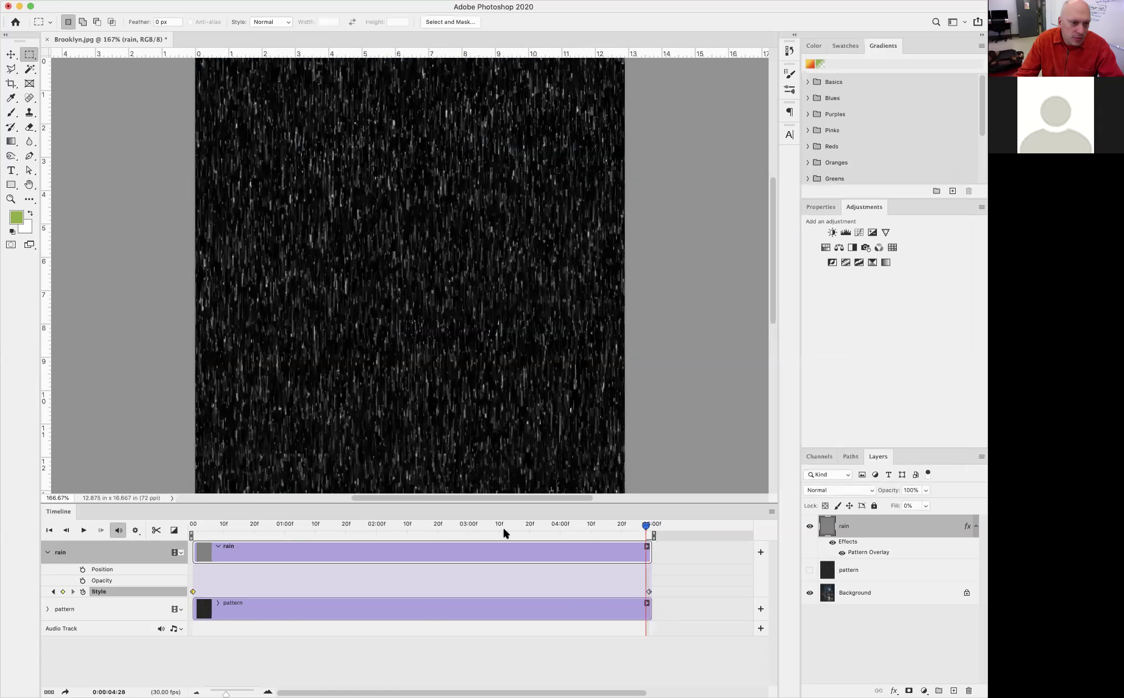
Preview the falling rain animation on the timeline.
{"action": "left_click", "coordinate": [245, 525]}
{"action": "key", "text": "space"}
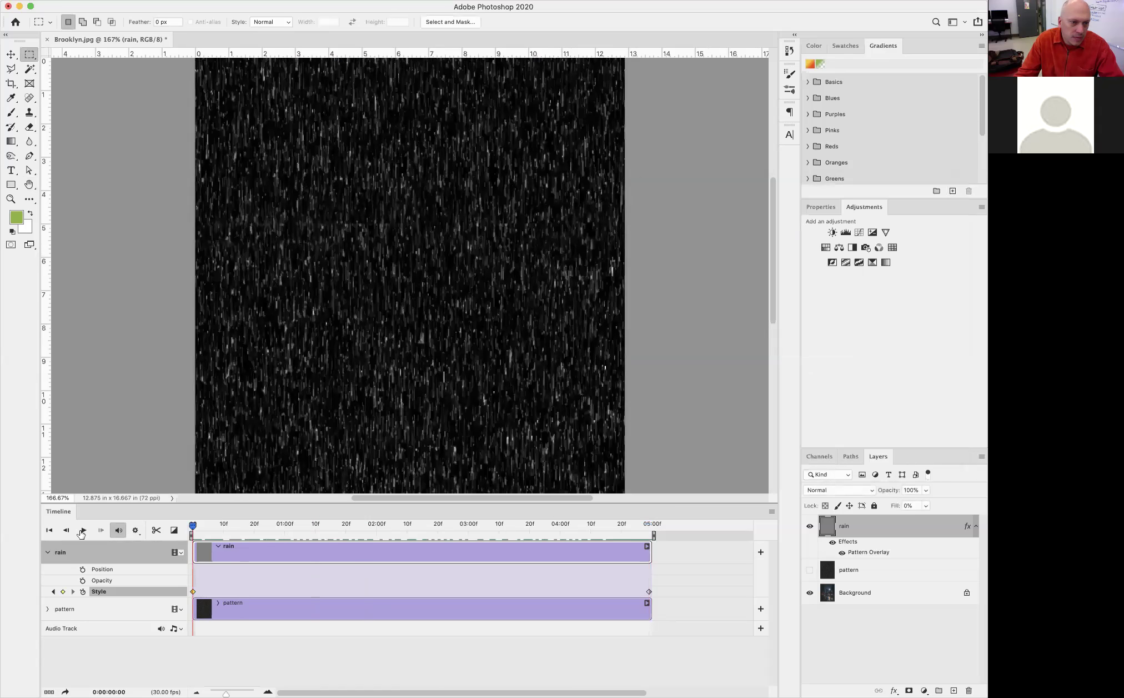
At the first frame, try the Screen blend mode on the rain layer, scrub through it, and restore Normal.
{"action": "left_click", "coordinate": [83, 531]}
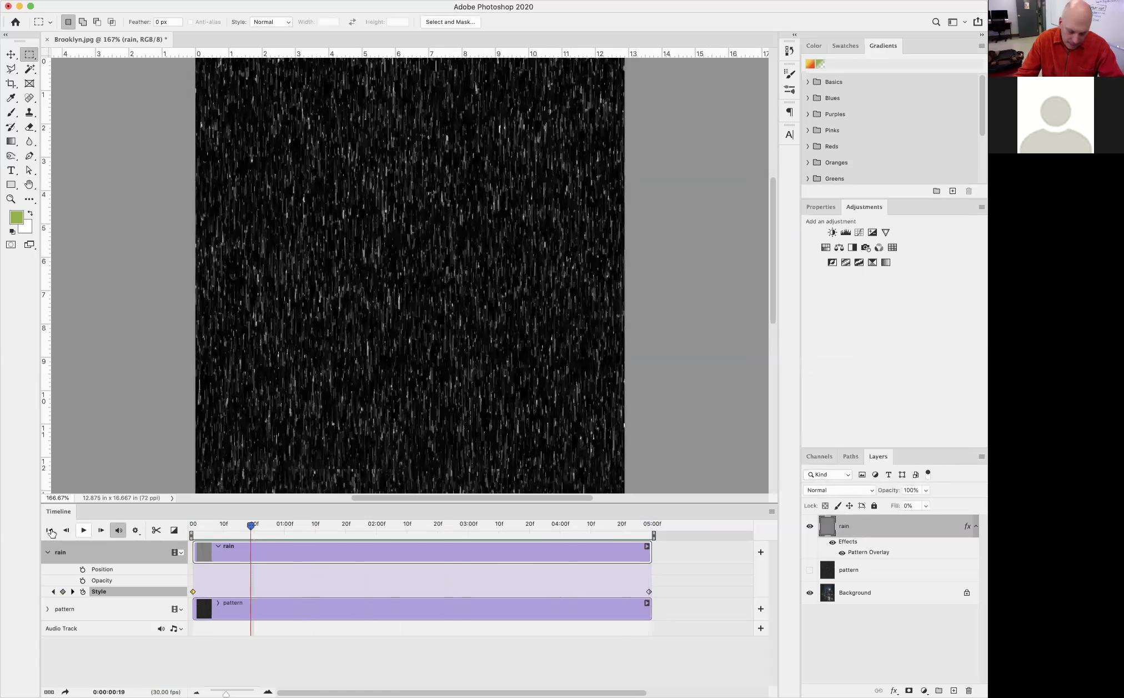
{"action": "left_click", "coordinate": [50, 530]}
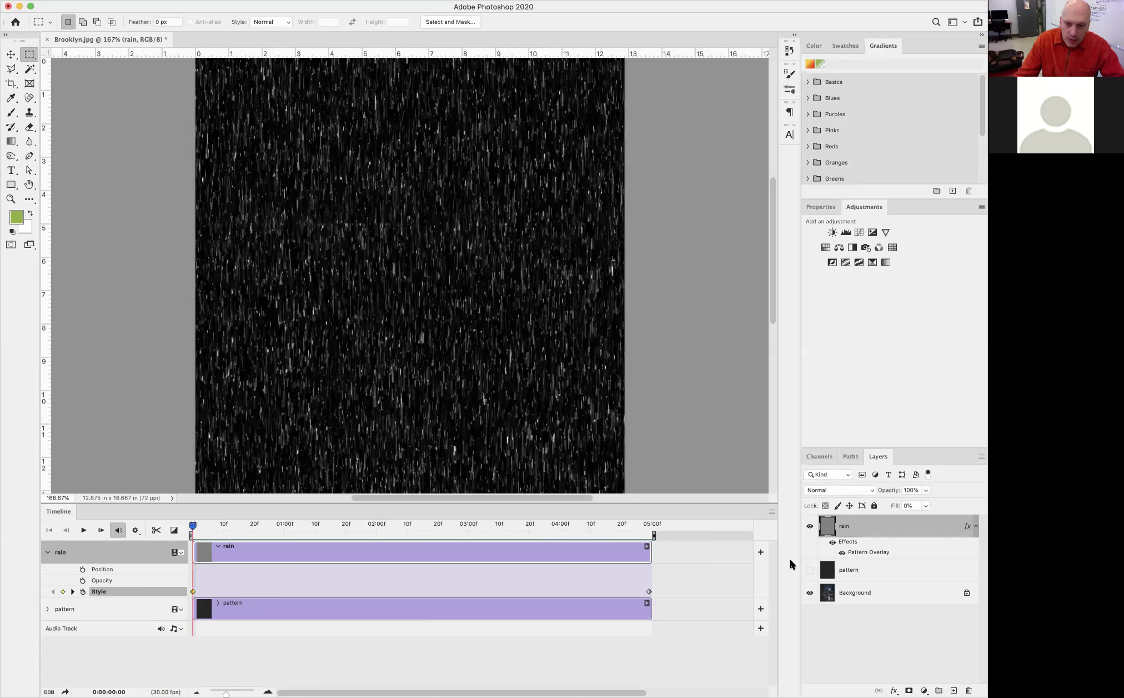
{"action": "left_click", "coordinate": [870, 491]}
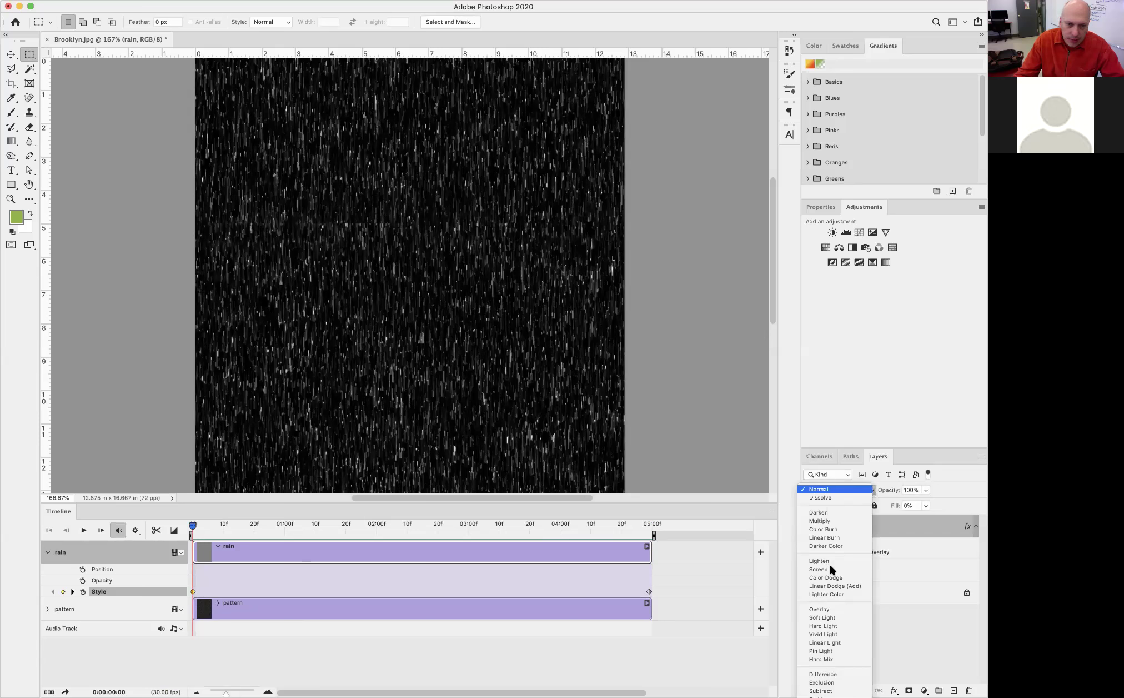
{"action": "key", "text": "Return"}
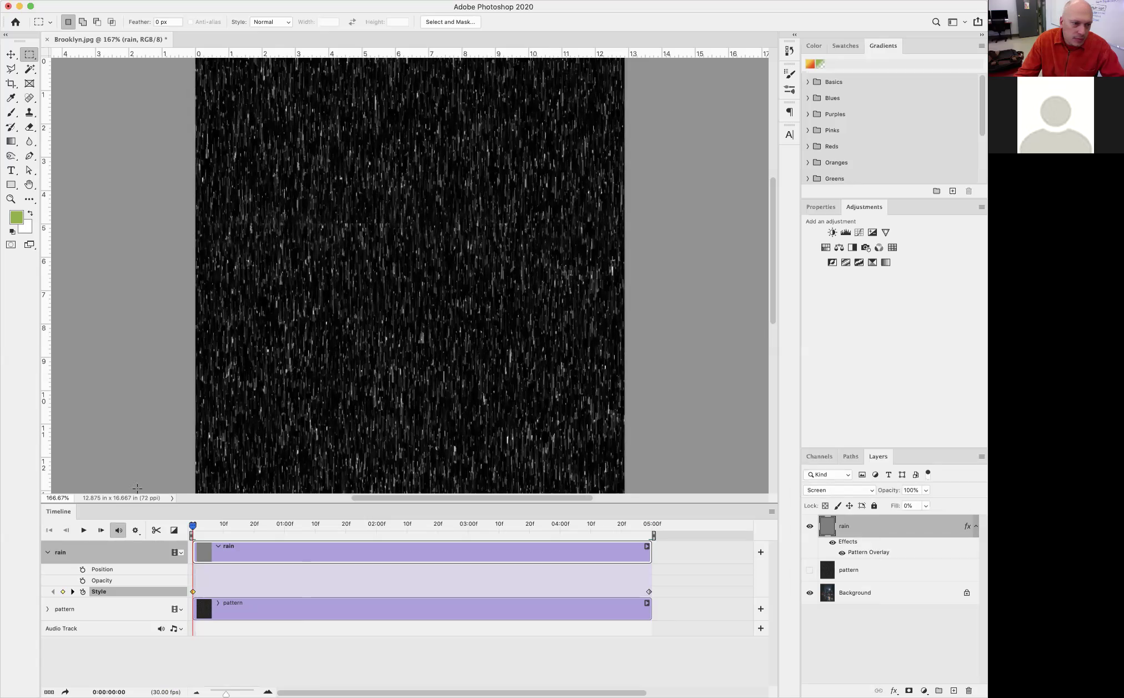
{"action": "left_click_drag", "start_coordinate": [192, 528], "coordinate": [236, 522]}
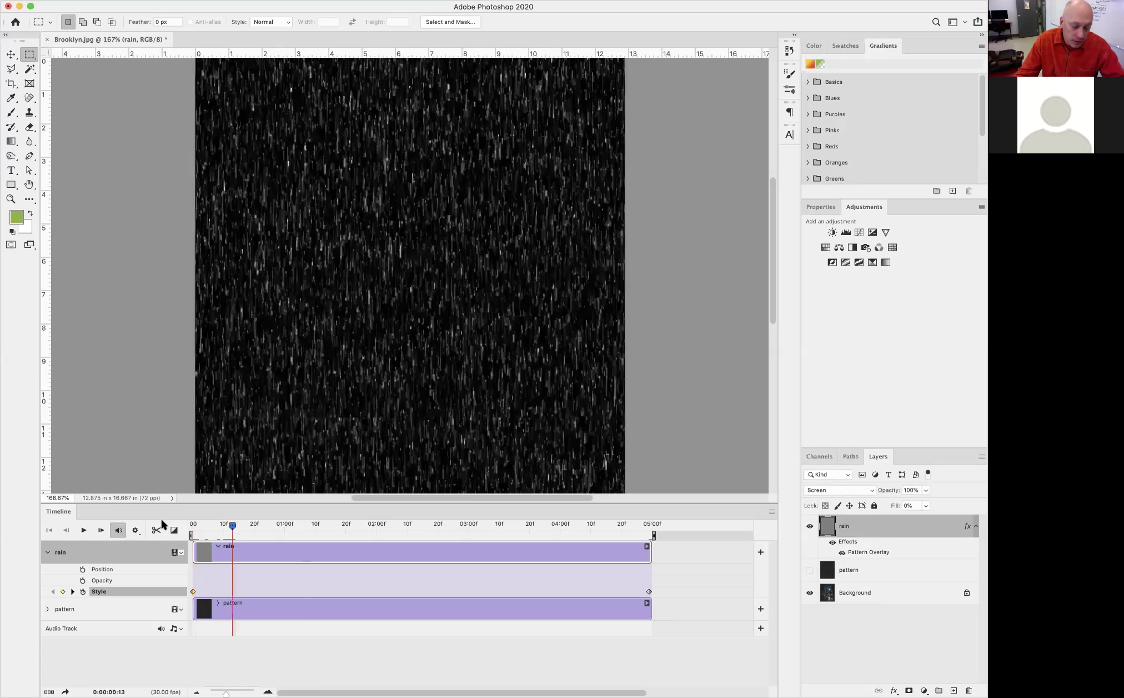
{"action": "key", "text": "Home"}
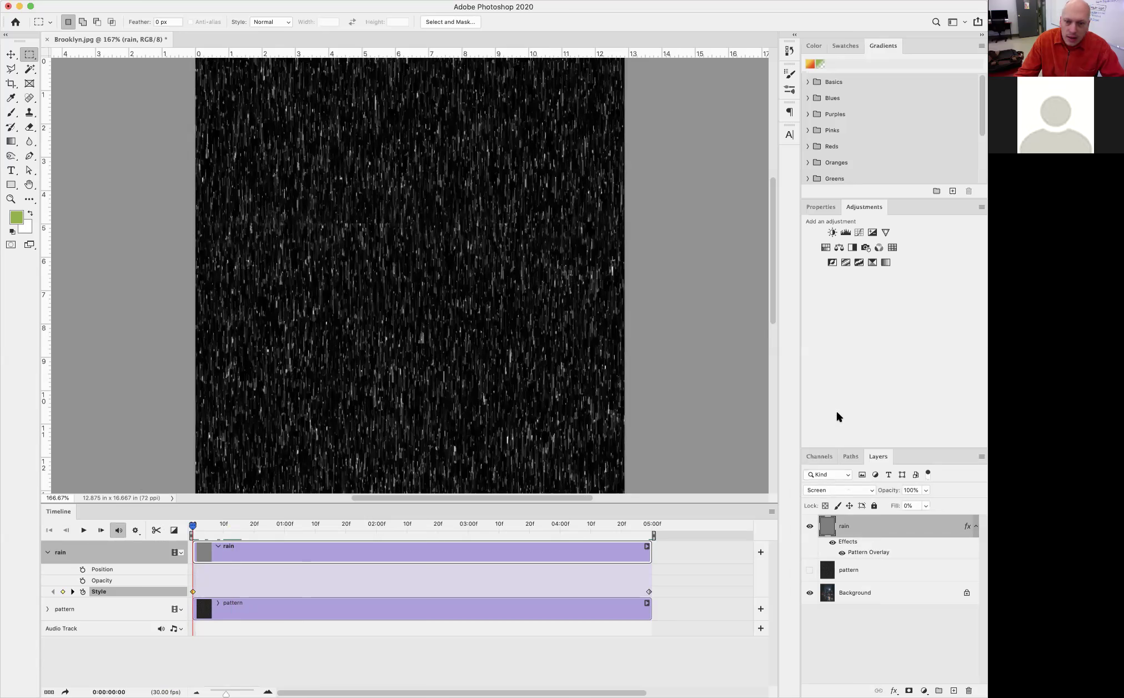
{"action": "left_click", "coordinate": [839, 490]}
{"action": "left_click", "coordinate": [820, 418]}
{"action": "left_click", "coordinate": [833, 489]}
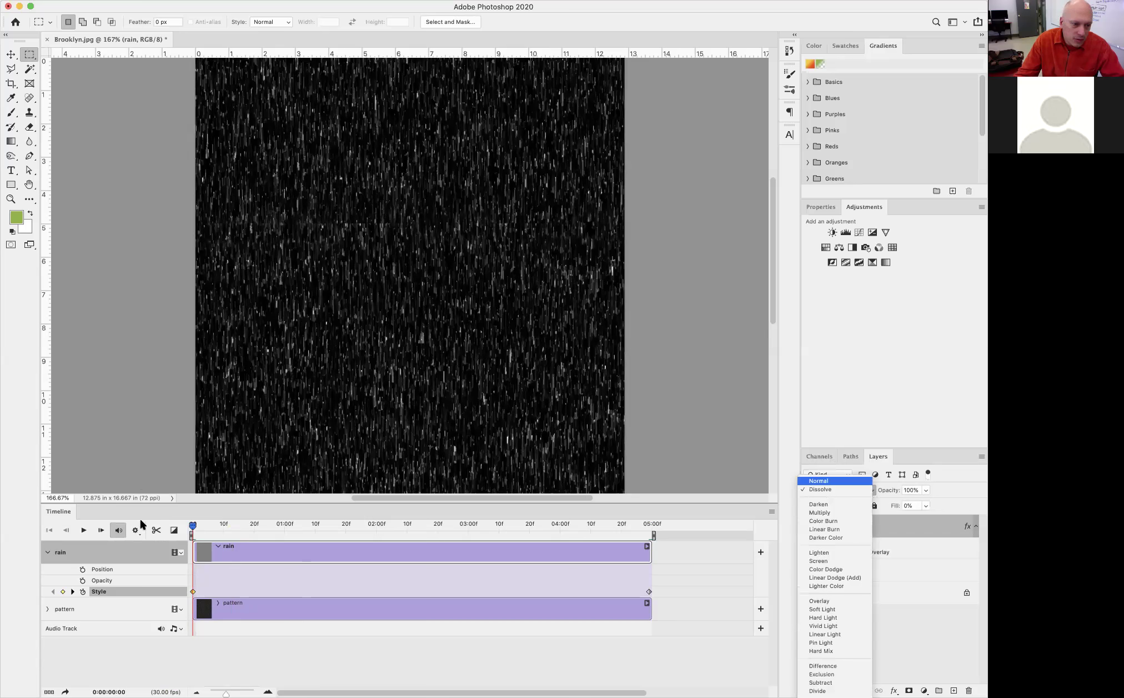
{"action": "key", "text": "Return"}
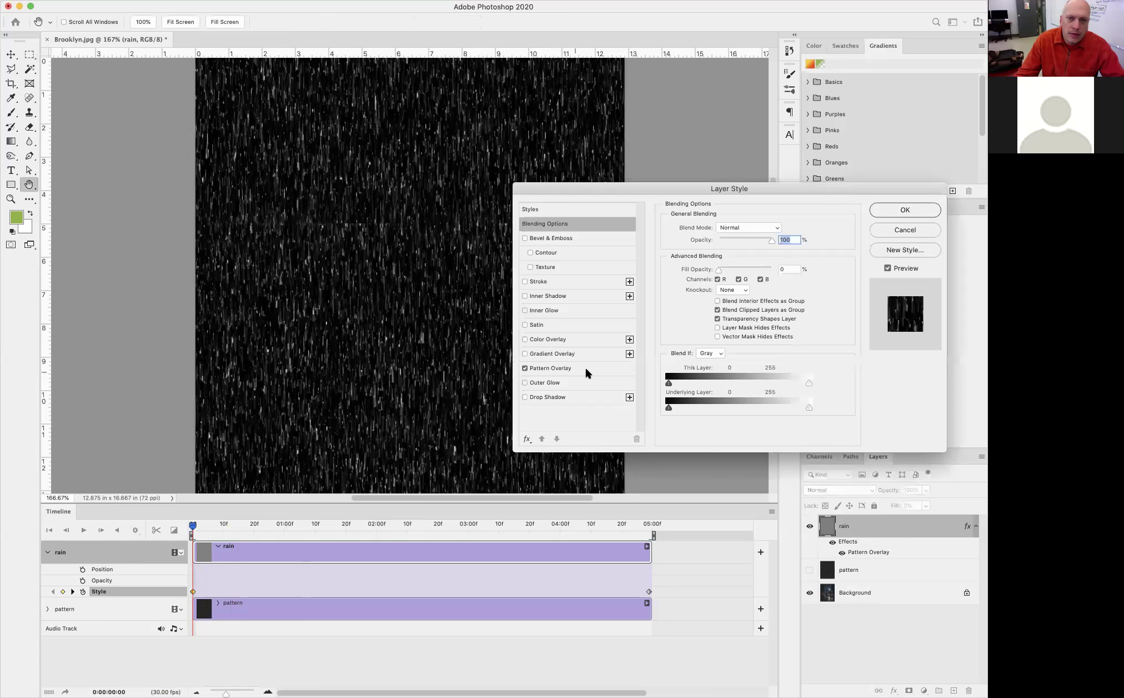
Try Screen for the rain layer's Pattern Overlay at the first keyframe, settle on Lighten, and apply the style.
{"action": "left_click", "coordinate": [572, 369]}
{"action": "left_click", "coordinate": [745, 227]}
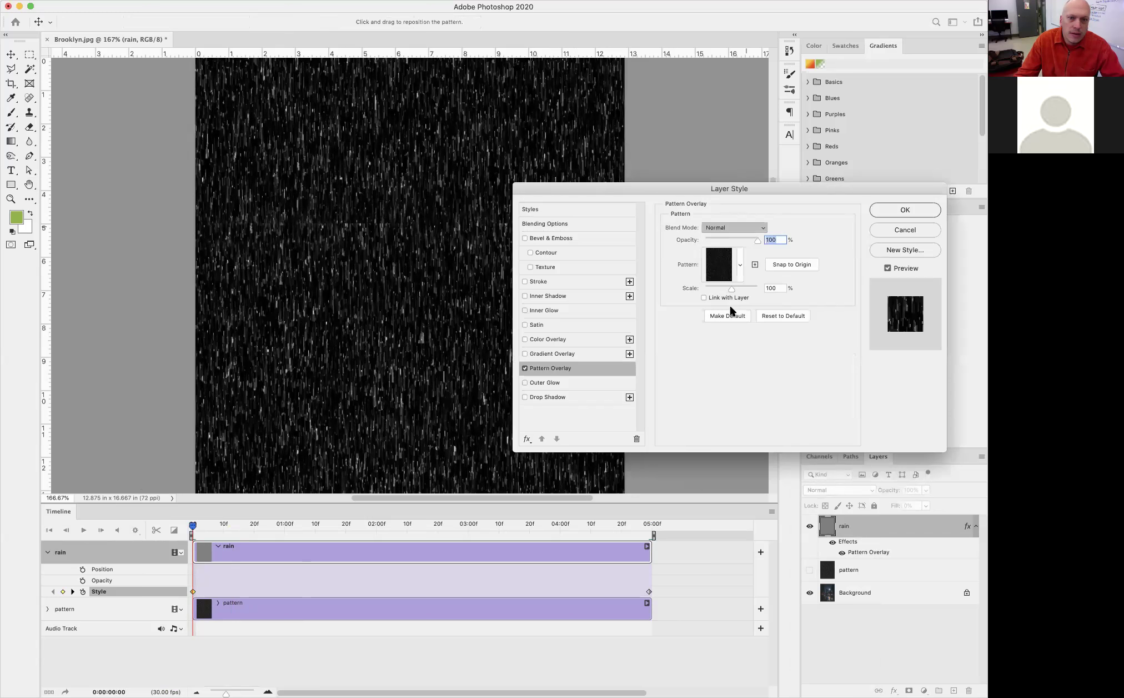
{"action": "left_click", "coordinate": [730, 306]}
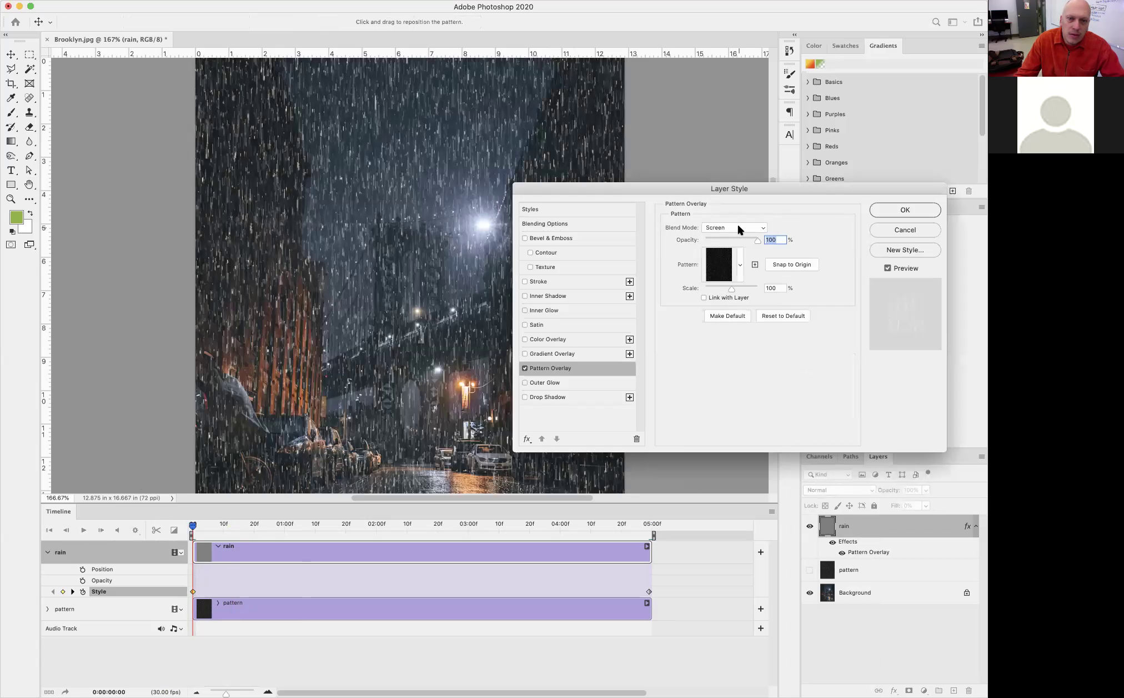
{"action": "left_click", "coordinate": [739, 225]}
{"action": "left_click", "coordinate": [738, 219]}
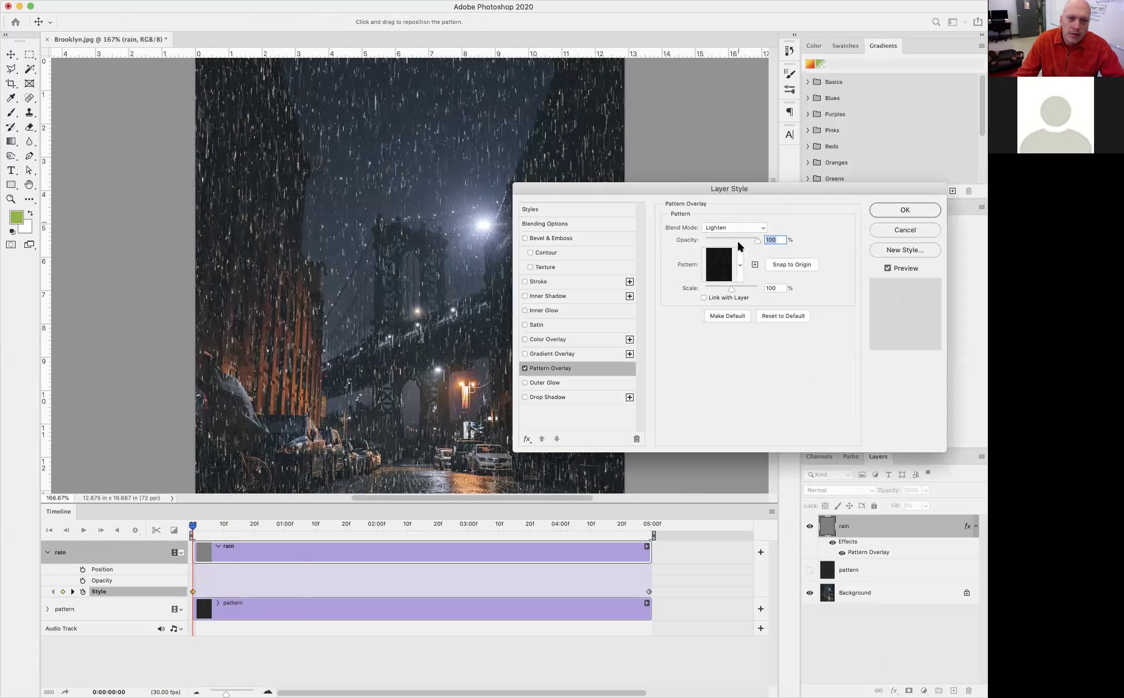
{"action": "left_click", "coordinate": [895, 212]}
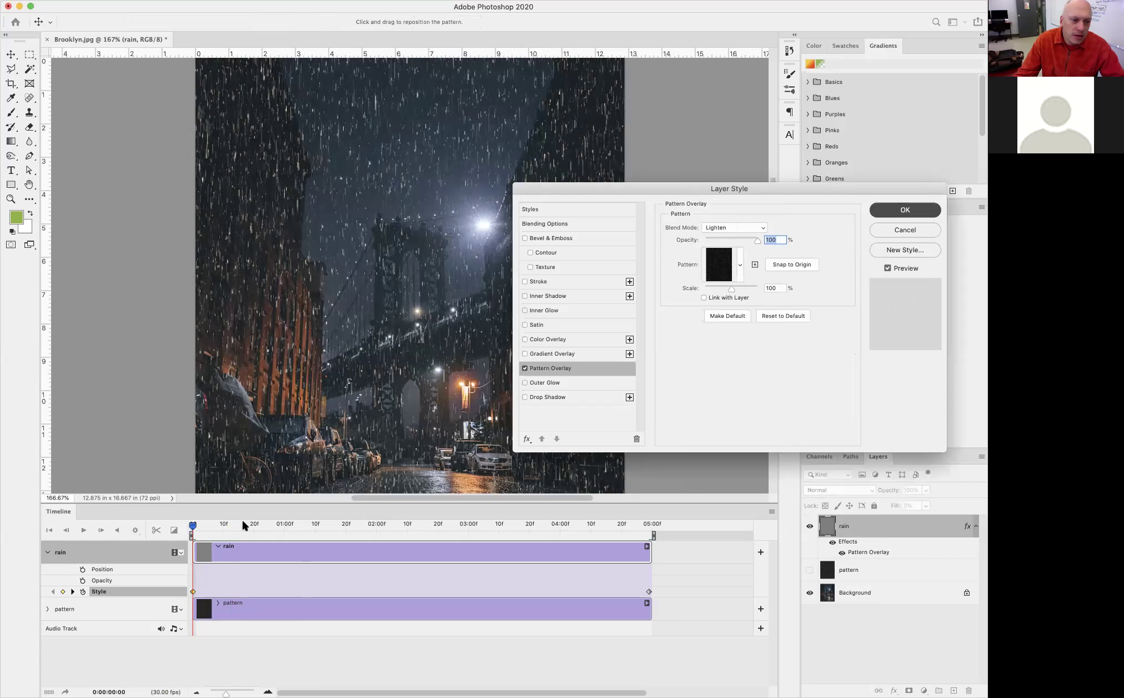
At 0:00:04:29, compare Screen with Lighten for the rain layer's Pattern Overlay and apply Lighten.
{"action": "left_click_drag", "start_coordinate": [192, 528], "coordinate": [650, 595]}
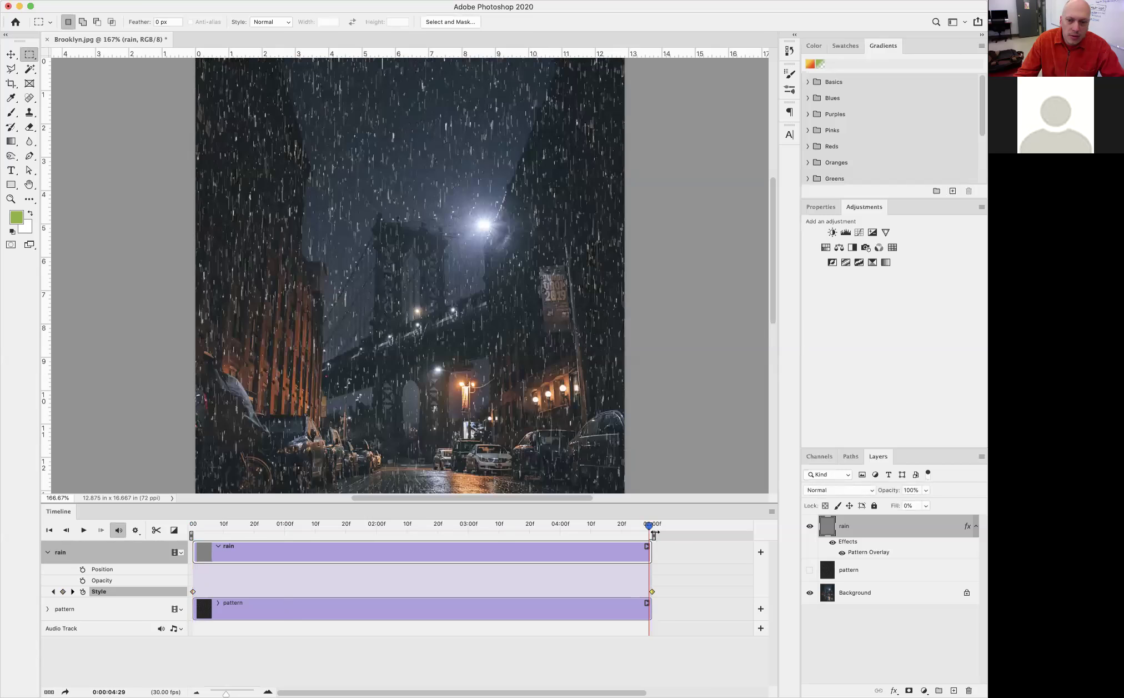
{"action": "double_click", "coordinate": [828, 530]}
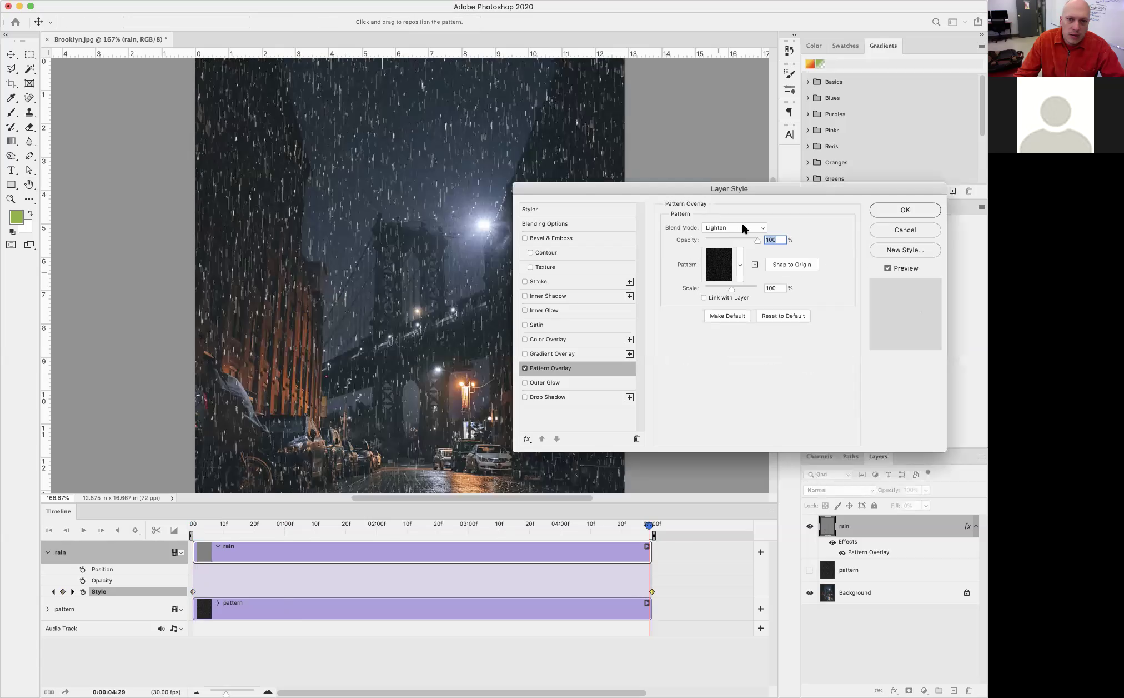
{"action": "left_click", "coordinate": [745, 229]}
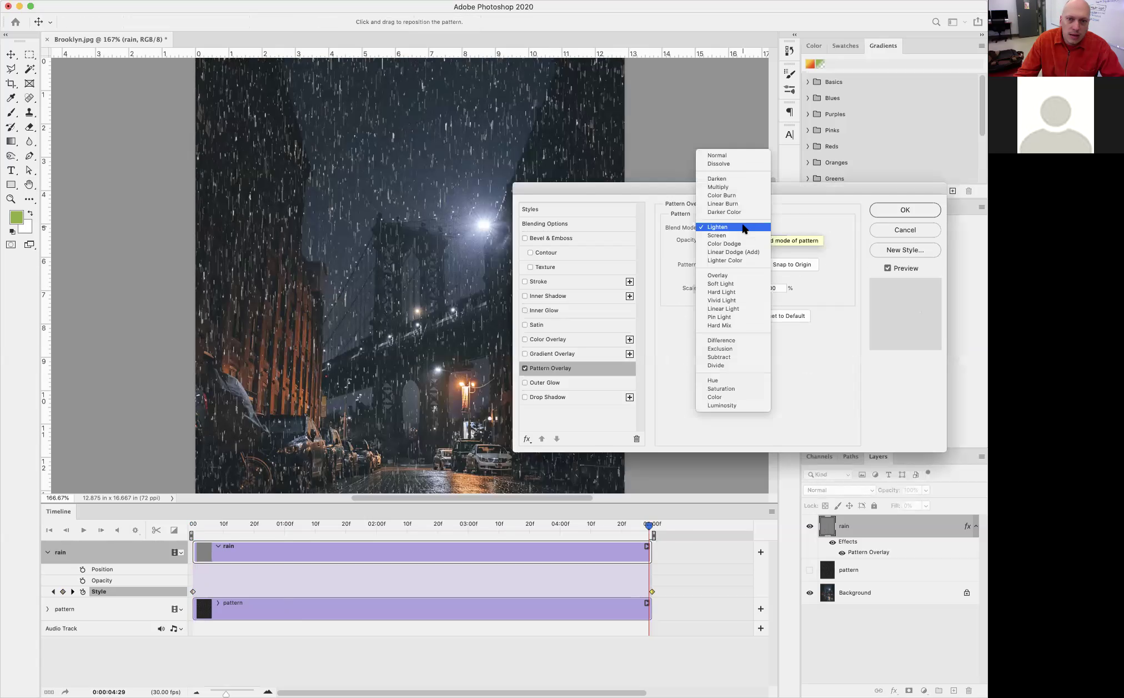
{"action": "left_click", "coordinate": [742, 235]}
{"action": "left_click", "coordinate": [743, 226]}
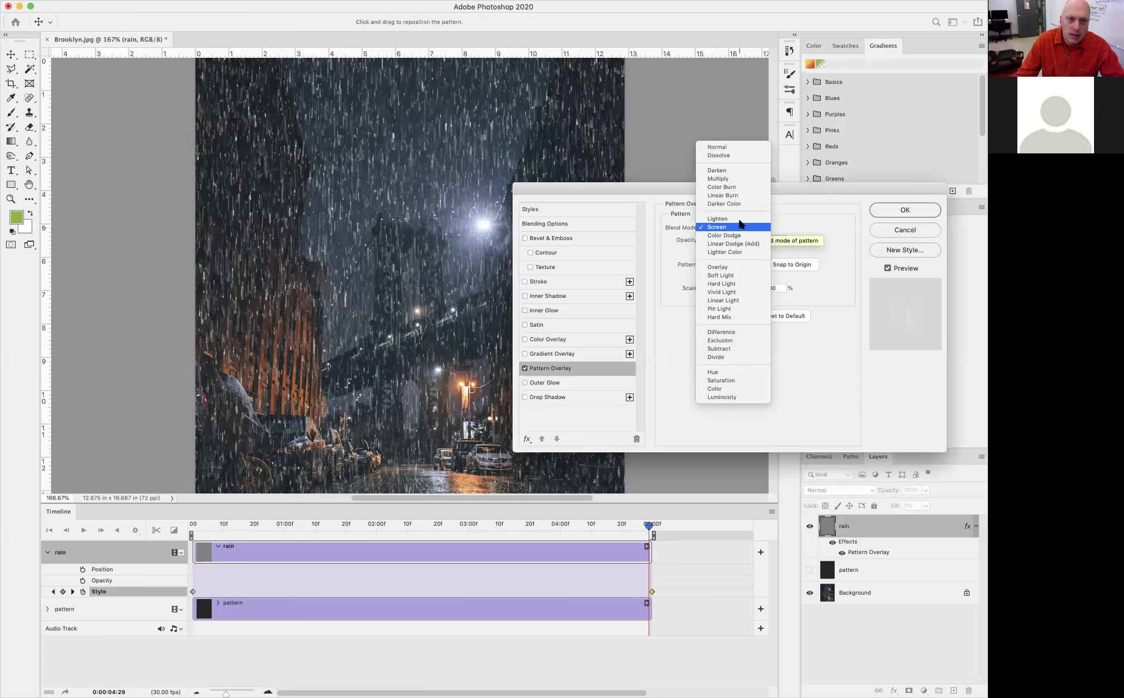
{"action": "left_click", "coordinate": [741, 219]}
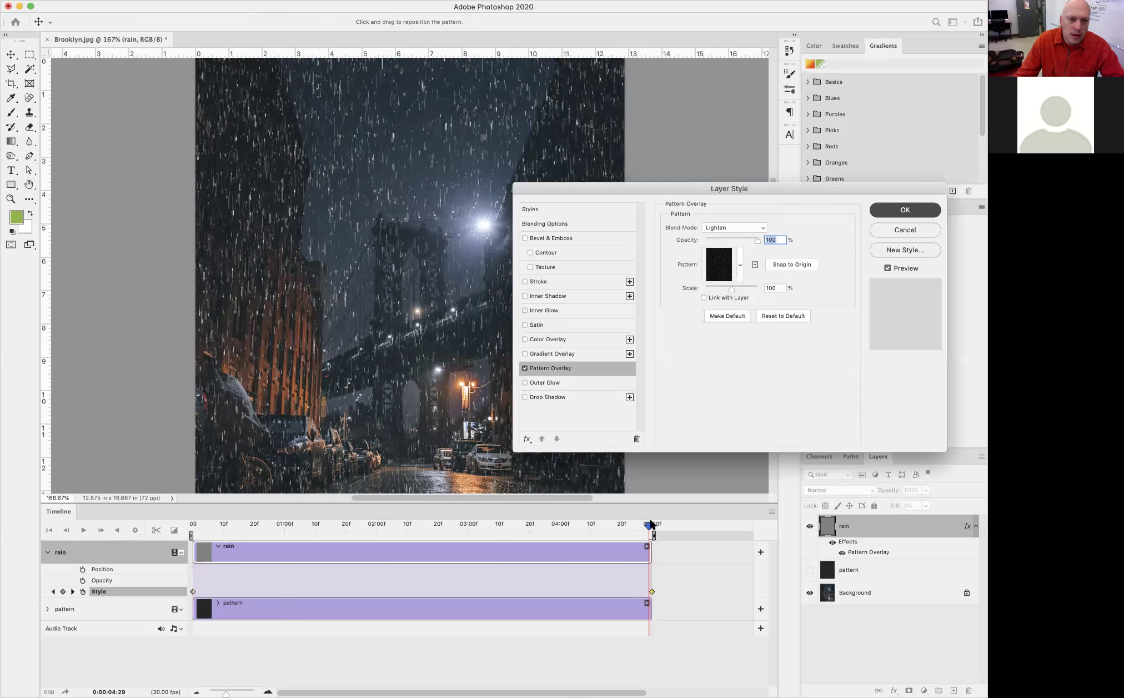
{"action": "key", "text": "Return"}
Play back the rain blended over the street photo and return to the first frame.
{"action": "left_click", "coordinate": [373, 525]}
{"action": "left_click", "coordinate": [82, 534]}
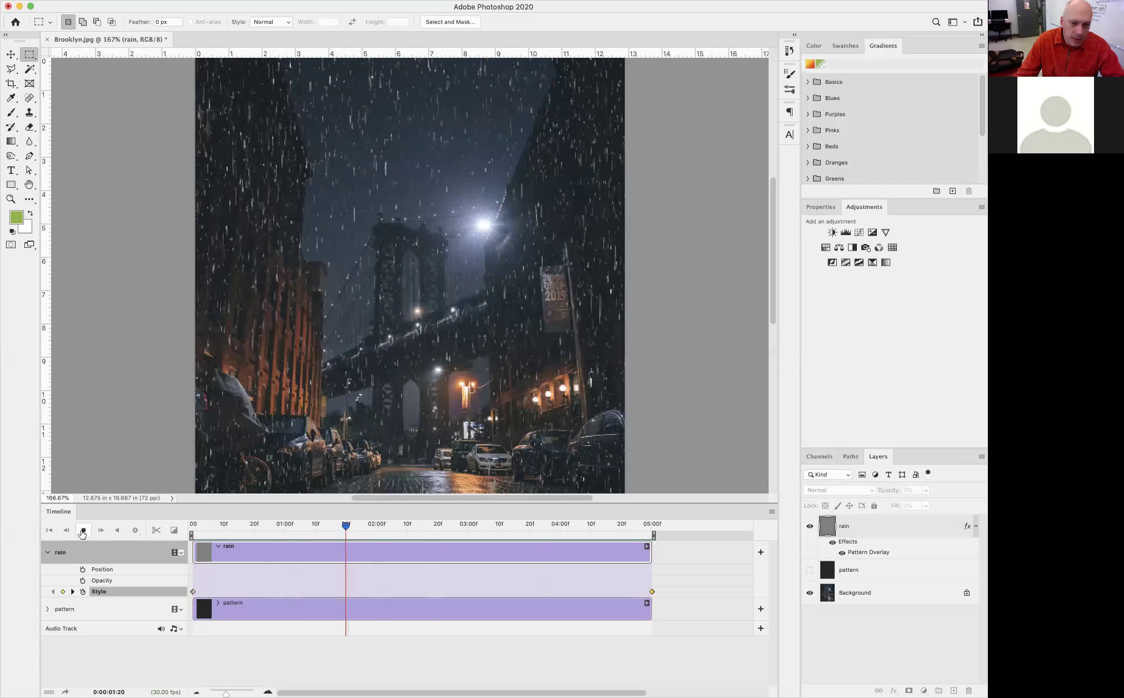
{"action": "left_click", "coordinate": [82, 531]}
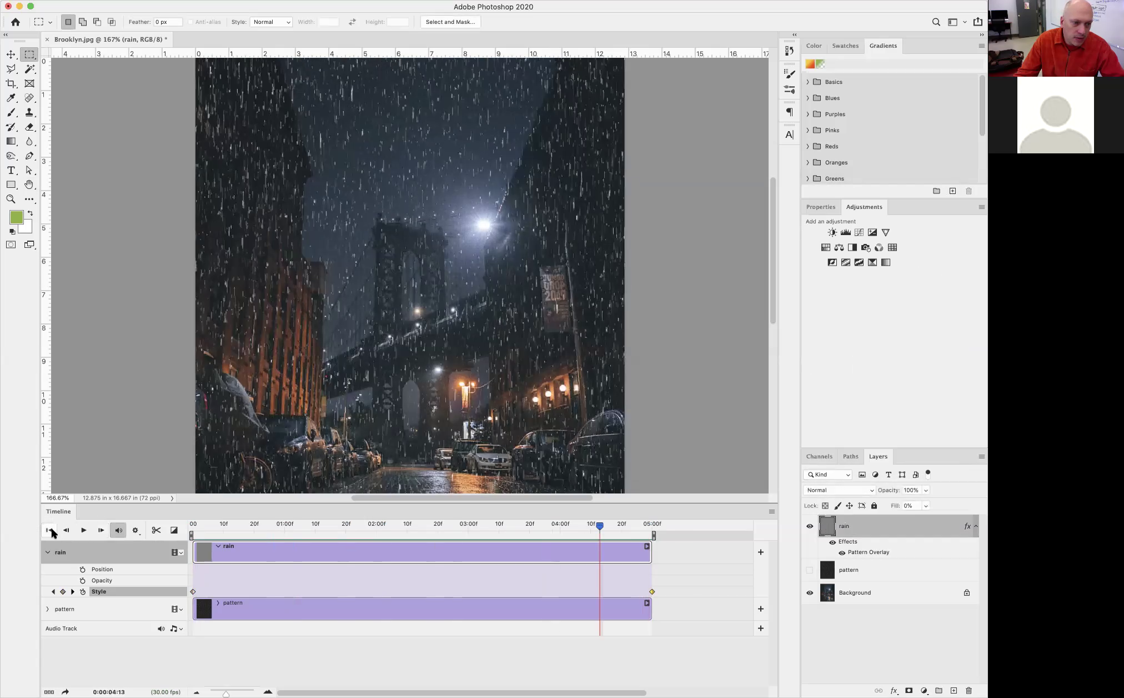
{"action": "left_click", "coordinate": [50, 530]}
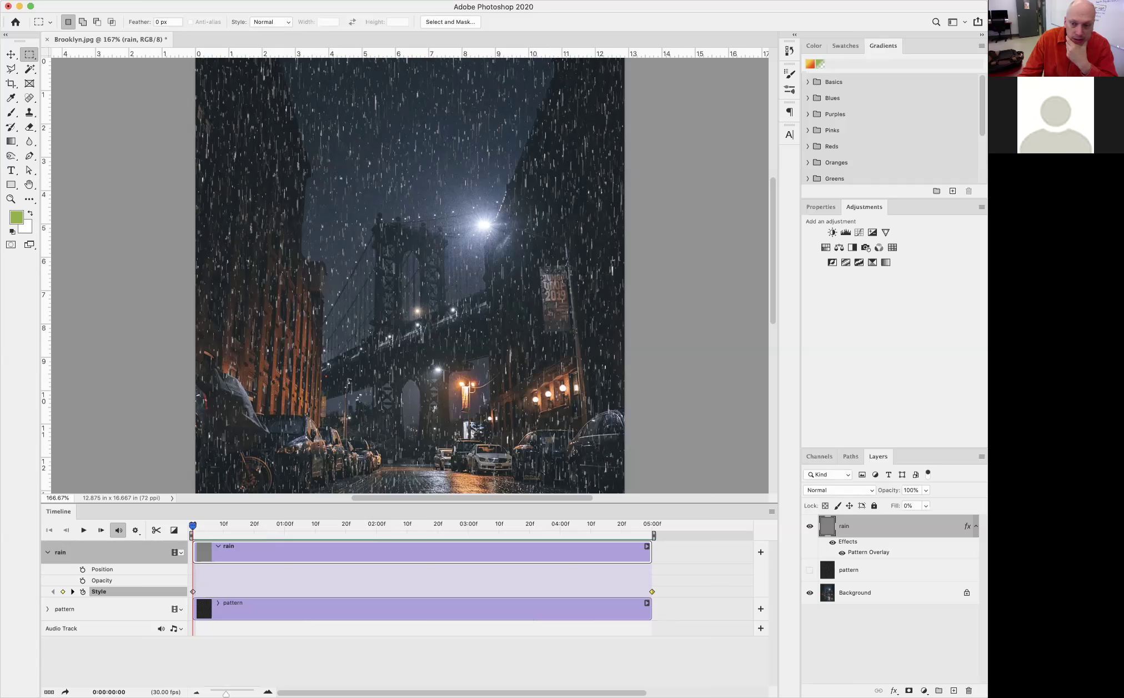
Collapse the rain layer's effects, duplicate the layer, and hide the original.
{"action": "left_click", "coordinate": [976, 526]}
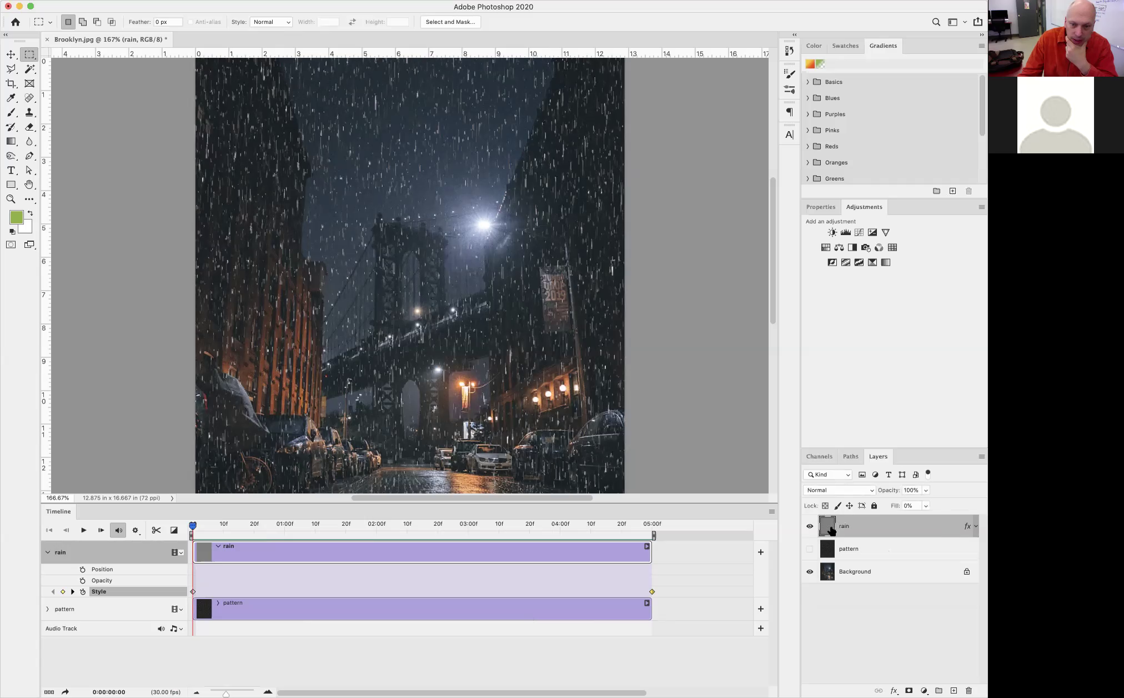
{"action": "left_click_drag", "start_coordinate": [831, 531], "coordinate": [954, 690]}
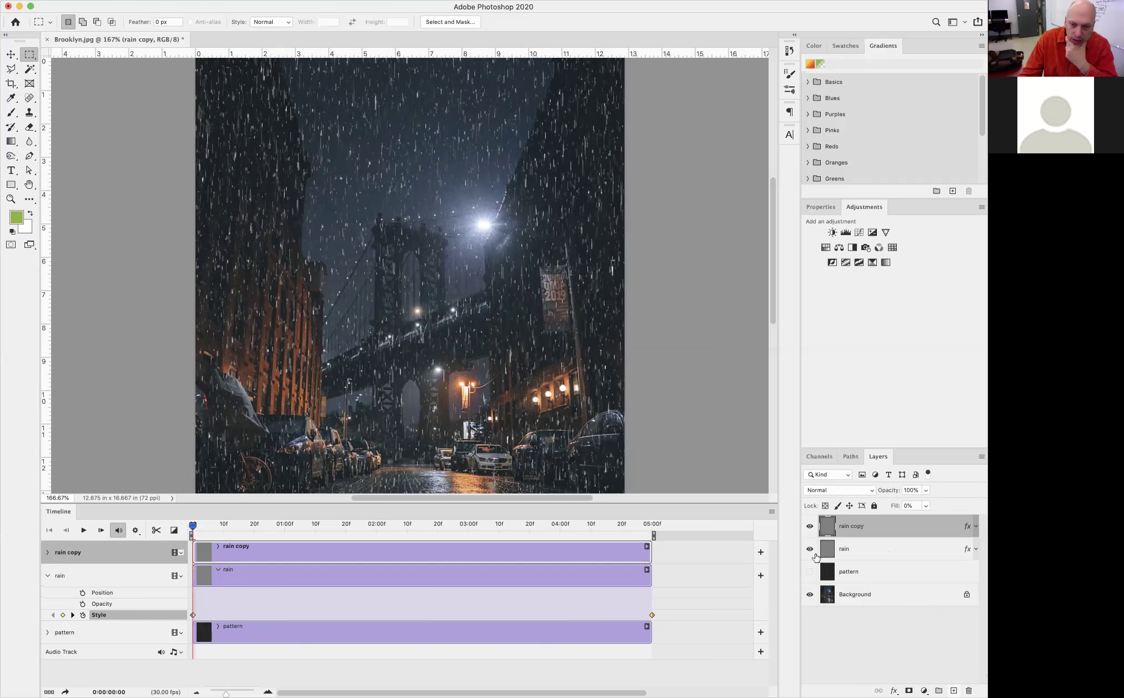
{"action": "left_click", "coordinate": [810, 552]}
Convert the rain copy layer to a Smart Object.
{"action": "right_click", "coordinate": [829, 528]}
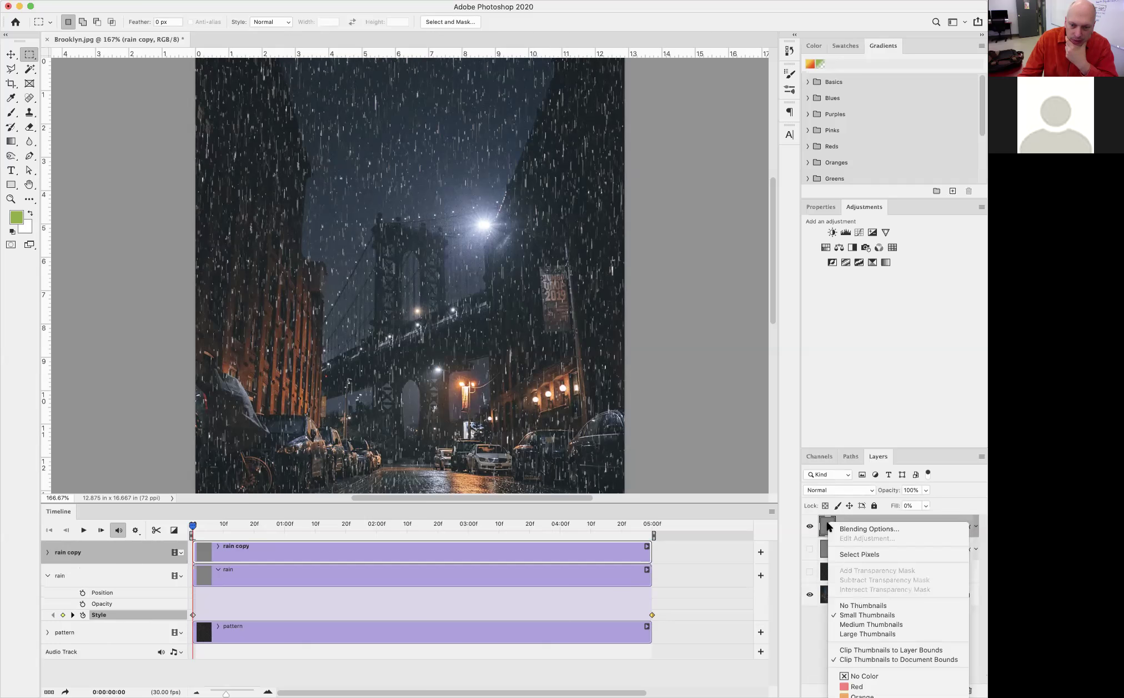
{"action": "left_click", "coordinate": [834, 529]}
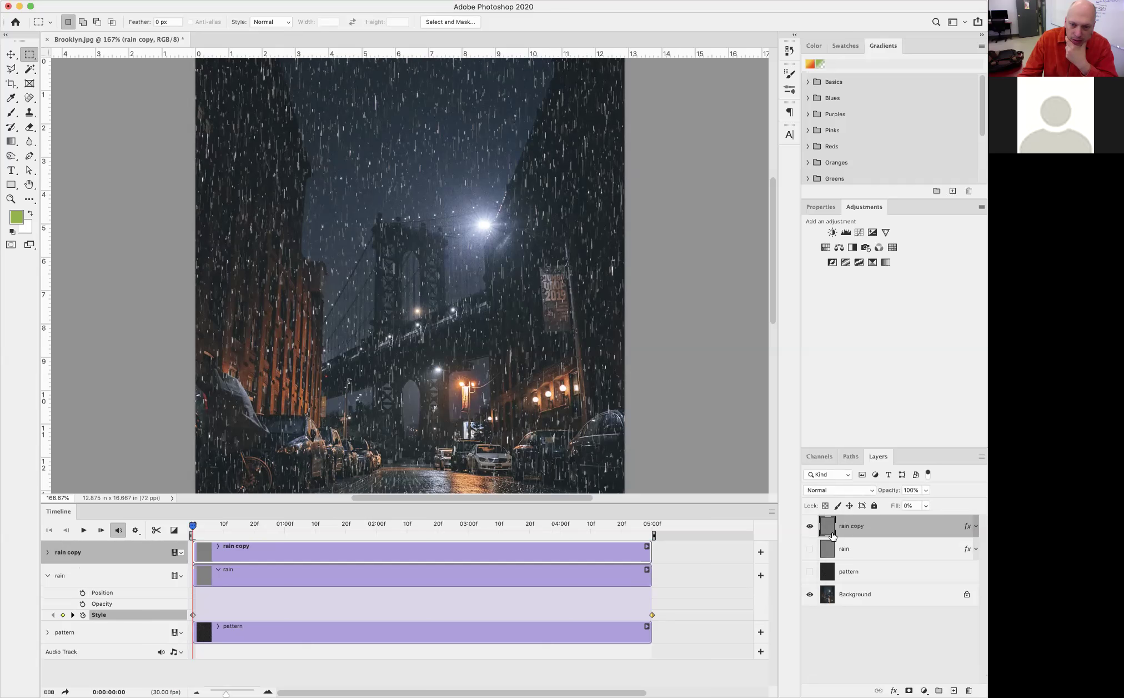
{"action": "right_click", "coordinate": [885, 529]}
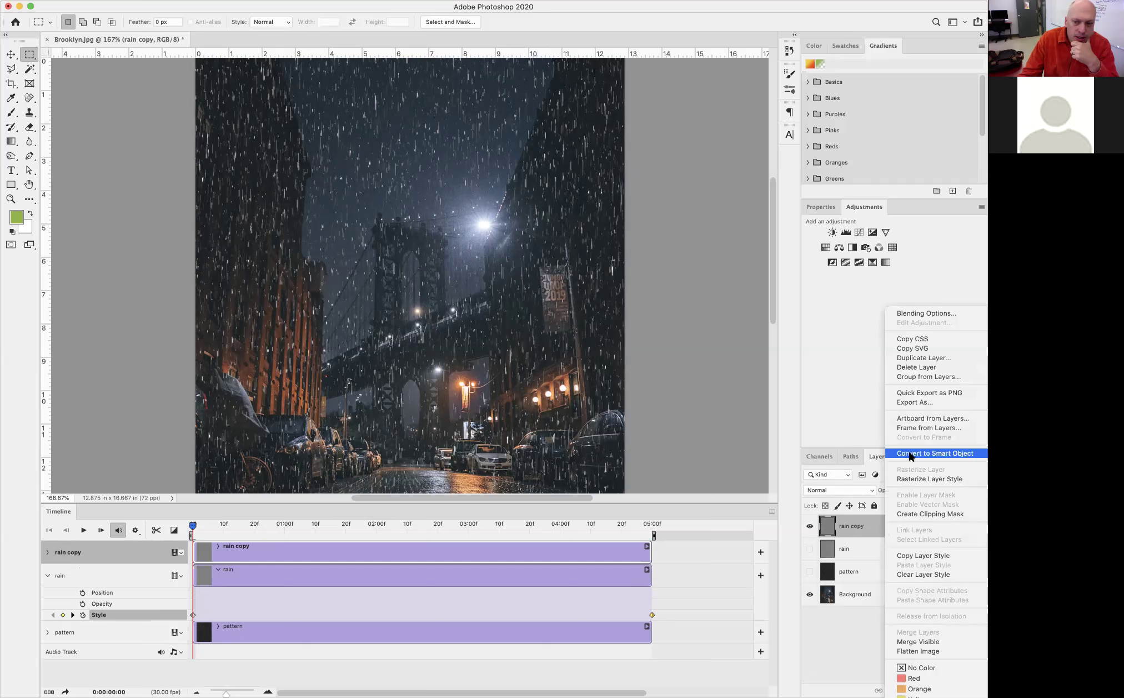
{"action": "left_click", "coordinate": [911, 453]}
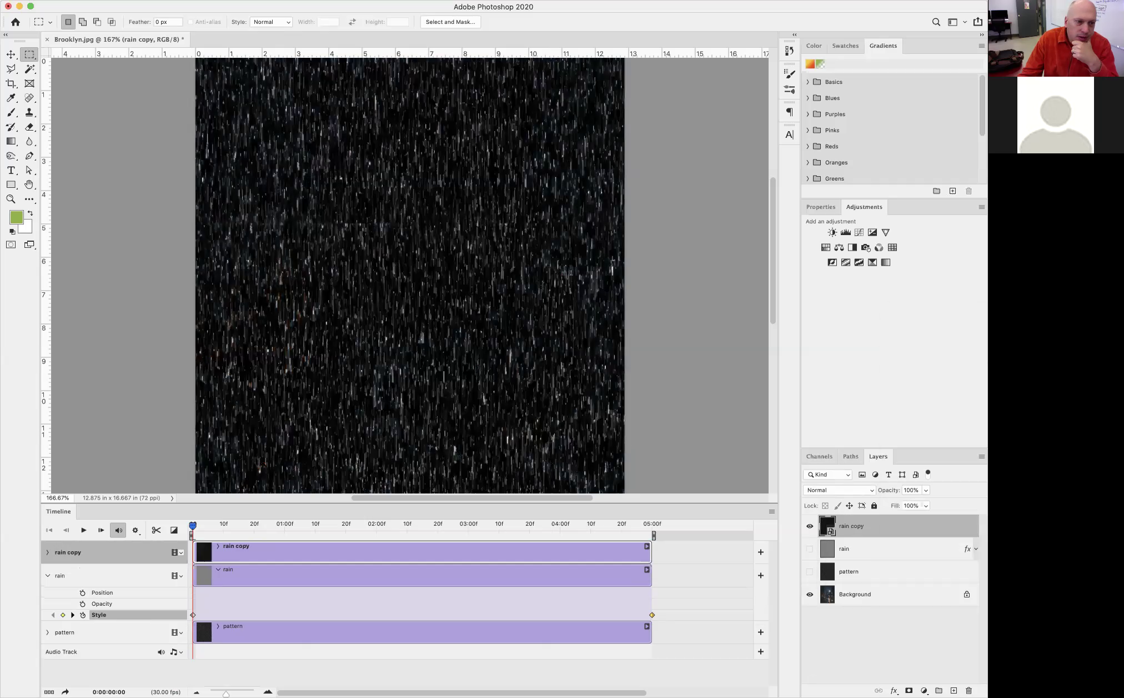
Set the rain copy layer's blend mode to Lighten and play back the animation.
{"action": "left_click_drag", "start_coordinate": [193, 527], "coordinate": [156, 518]}
{"action": "left_click", "coordinate": [144, 576]}
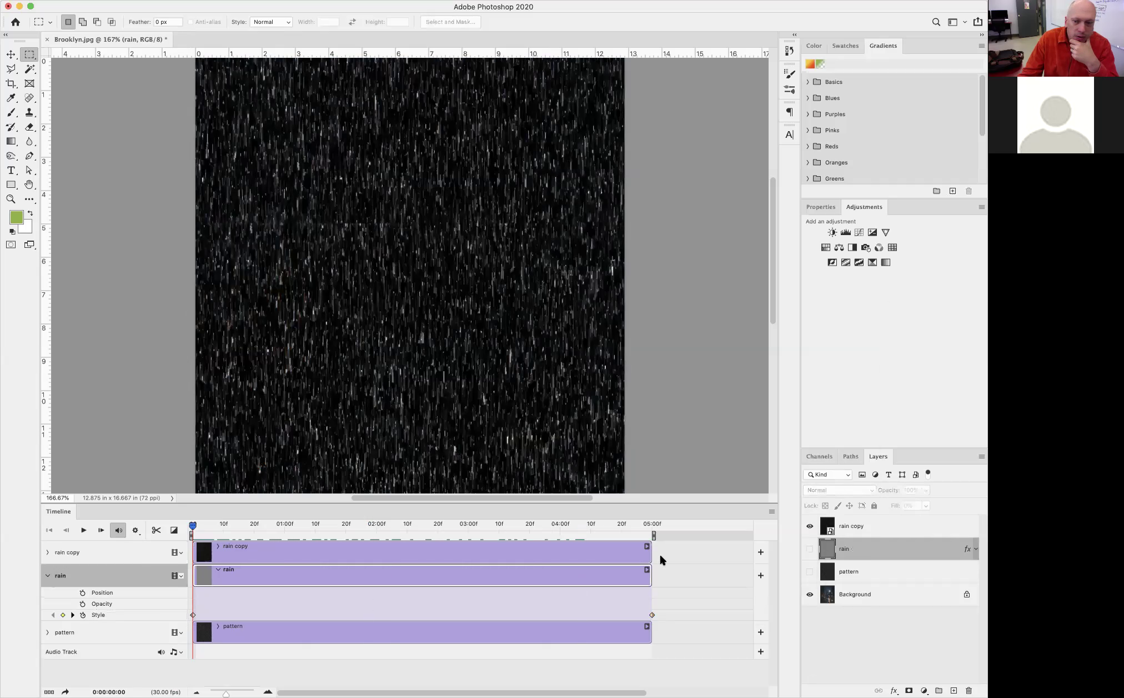
{"action": "left_click", "coordinate": [830, 527]}
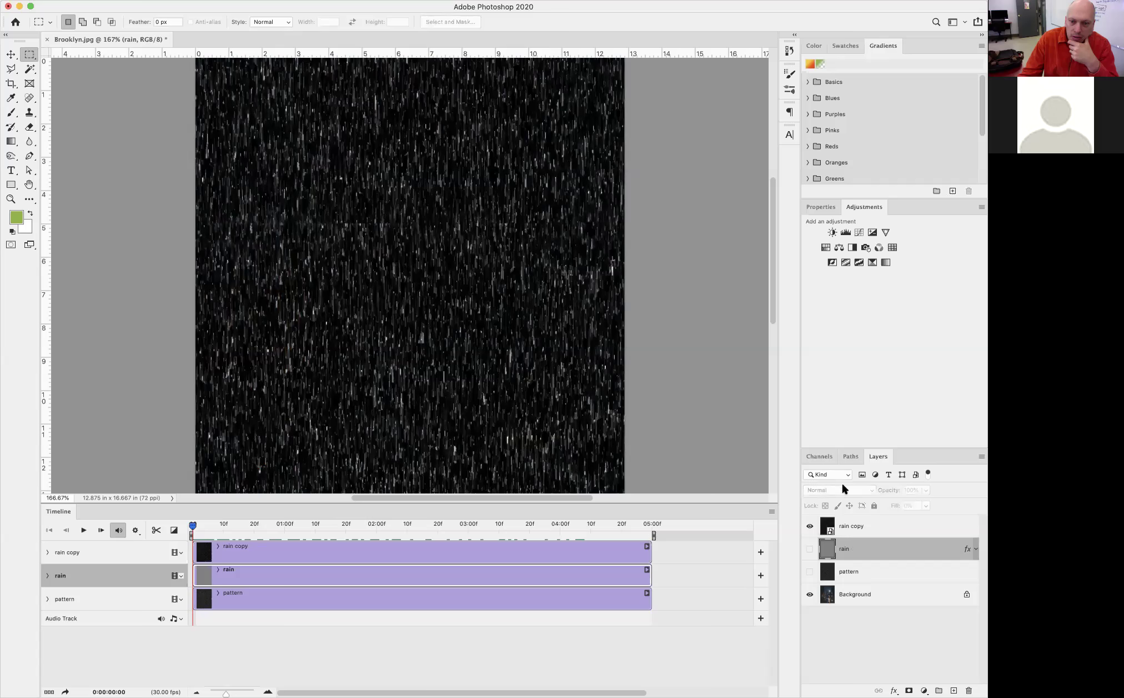
{"action": "left_click", "coordinate": [847, 490]}
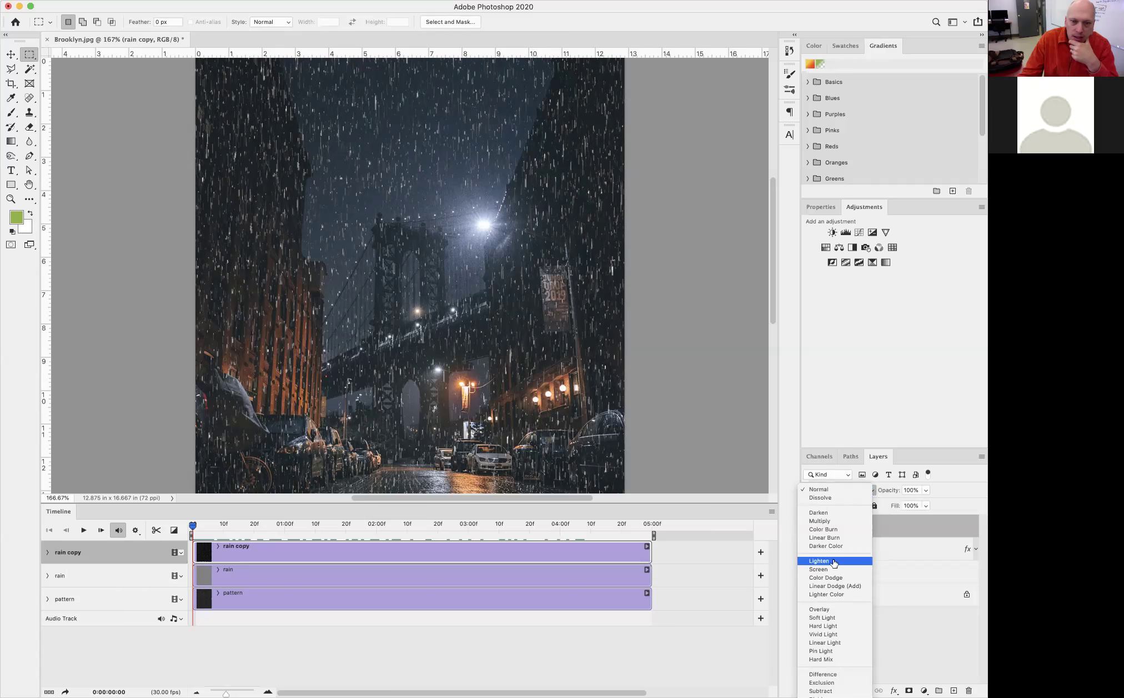
{"action": "left_click", "coordinate": [833, 561]}
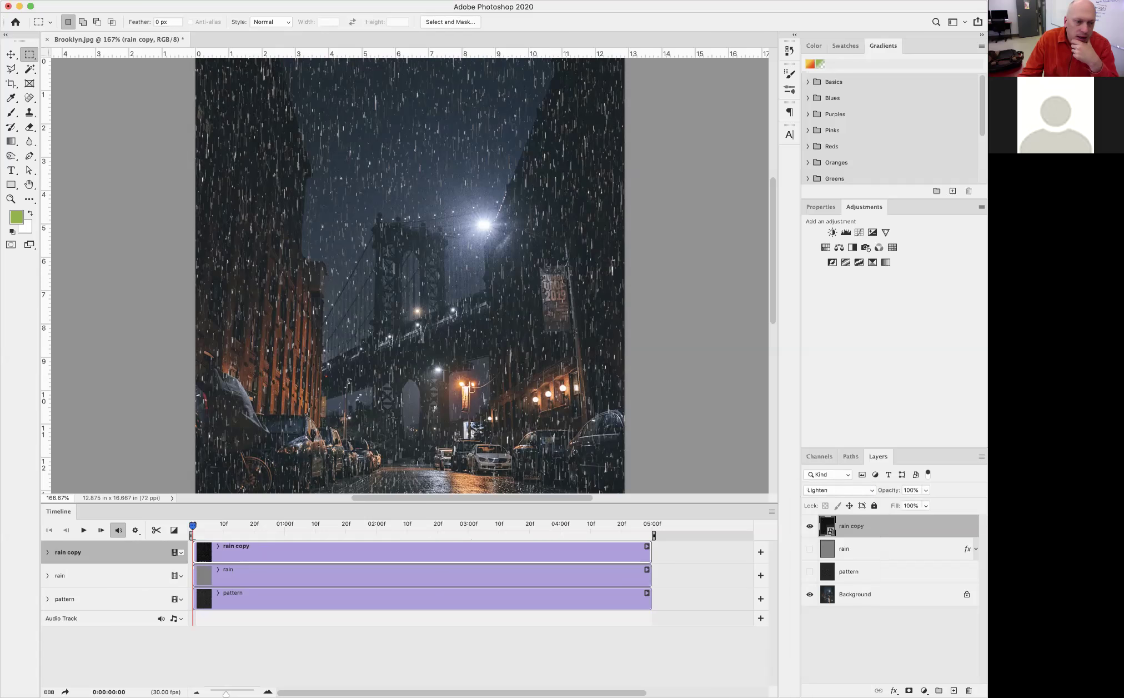
{"action": "left_click", "coordinate": [82, 530]}
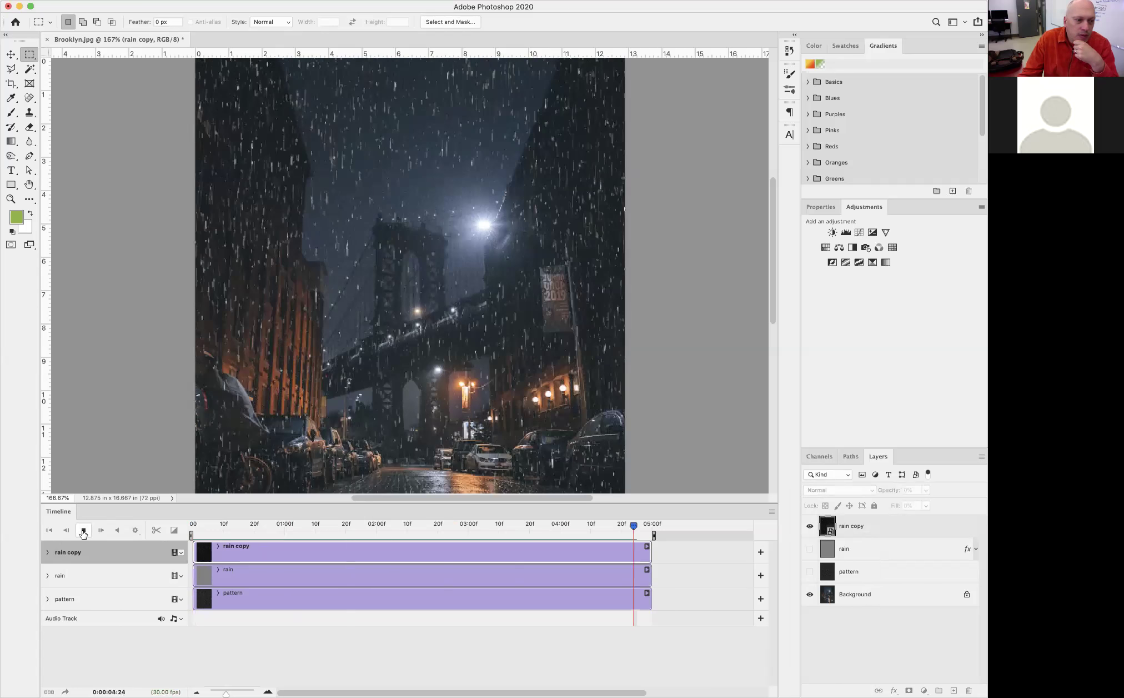
{"action": "left_click", "coordinate": [84, 533]}
Compare the keyframe properties of the rain copy and rain tracks, then view the image at 100%.
{"action": "left_click", "coordinate": [48, 553]}
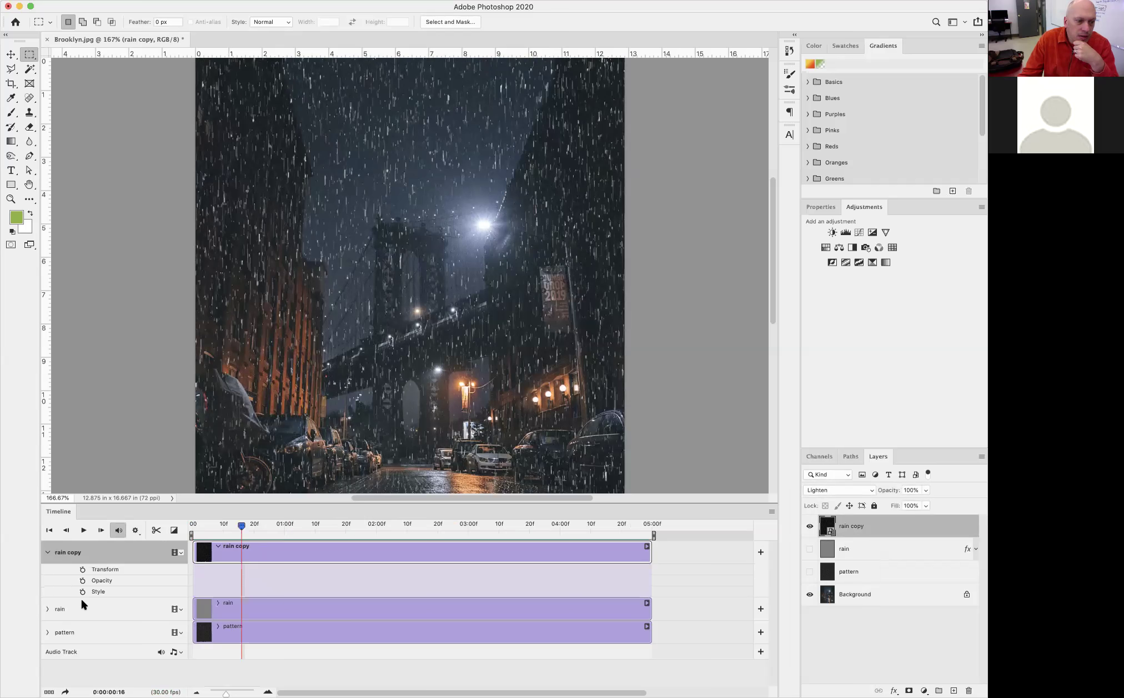
{"action": "left_click", "coordinate": [47, 609]}
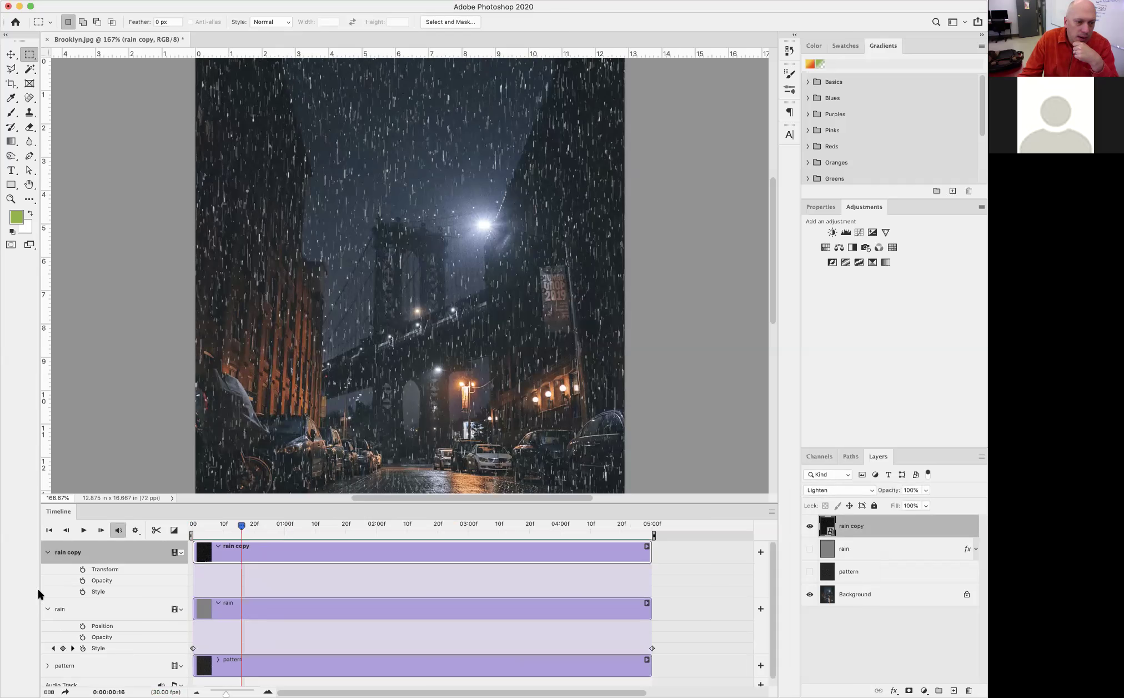
{"action": "left_click", "coordinate": [48, 608]}
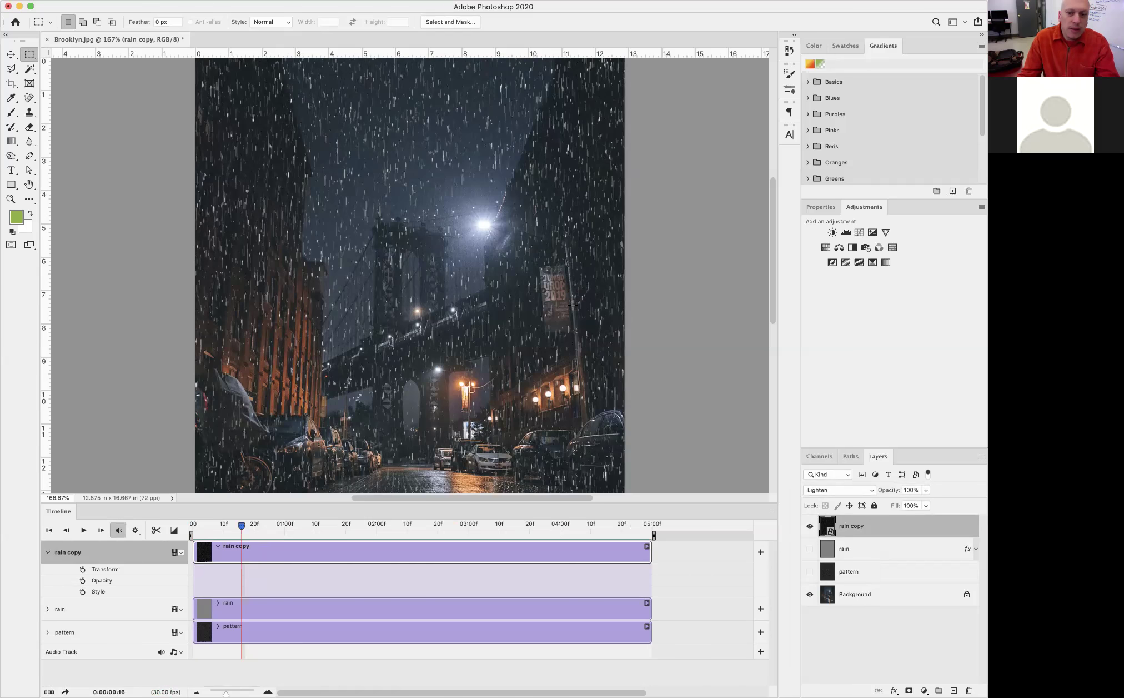
{"action": "key", "text": "super+1"}
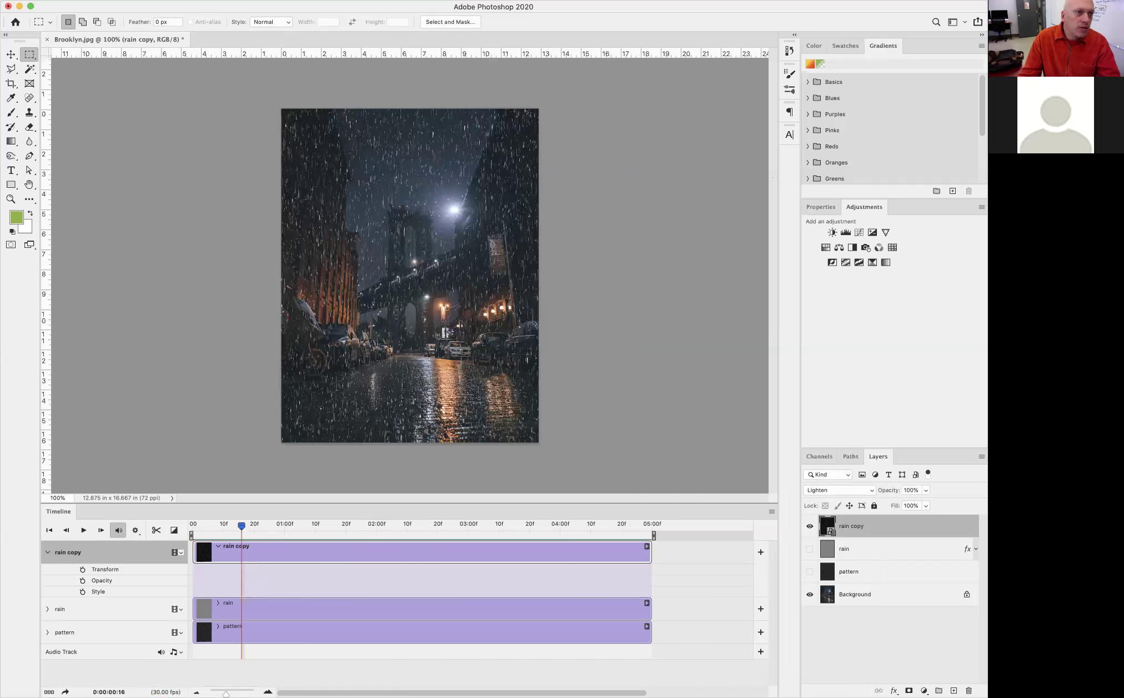
Free-transform the rain copy layer, rotating it about 12° and enlarging it to about 126% by 116% so it covers the canvas.
{"action": "left_click", "coordinate": [85, 0]}
{"action": "mouse_move", "coordinate": [109, 0]}
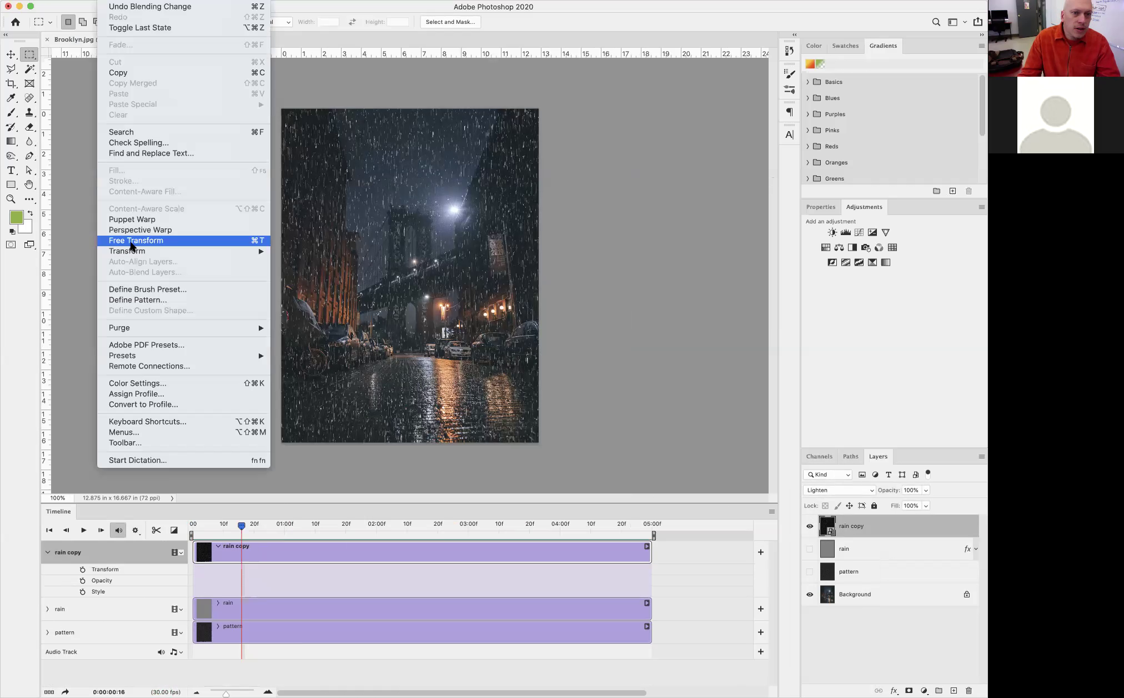
{"action": "left_click", "coordinate": [132, 241]}
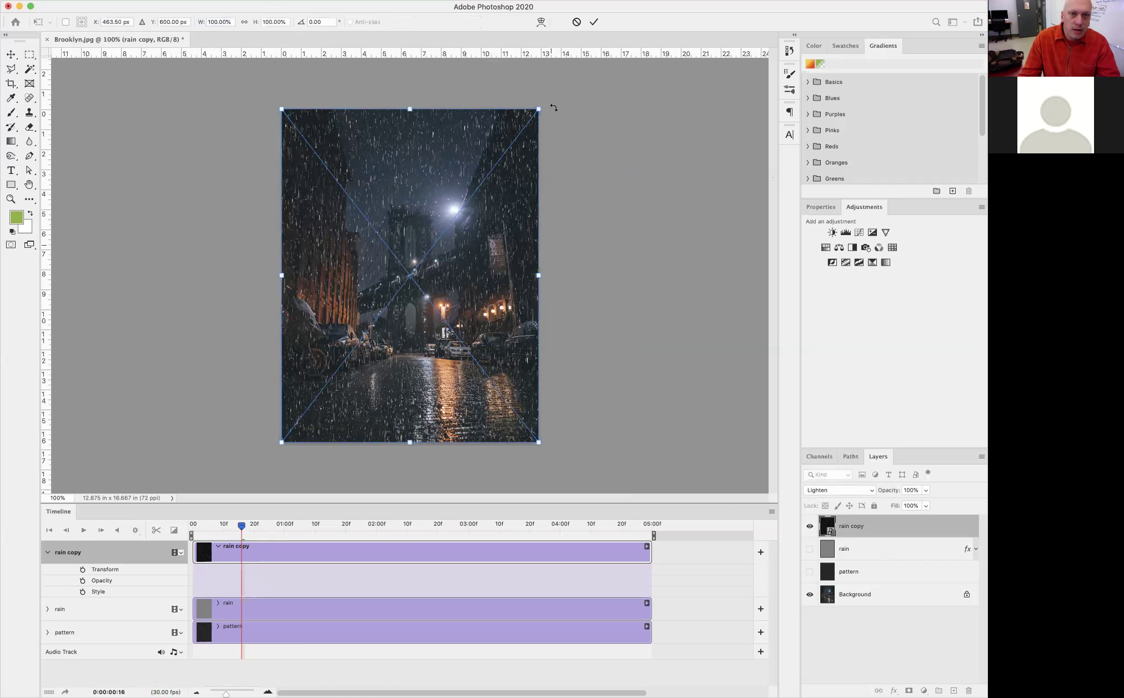
{"action": "left_click_drag", "start_coordinate": [564, 113], "coordinate": [590, 137]}
{"action": "left_click_drag", "start_coordinate": [449, 150], "coordinate": [291, 59]}
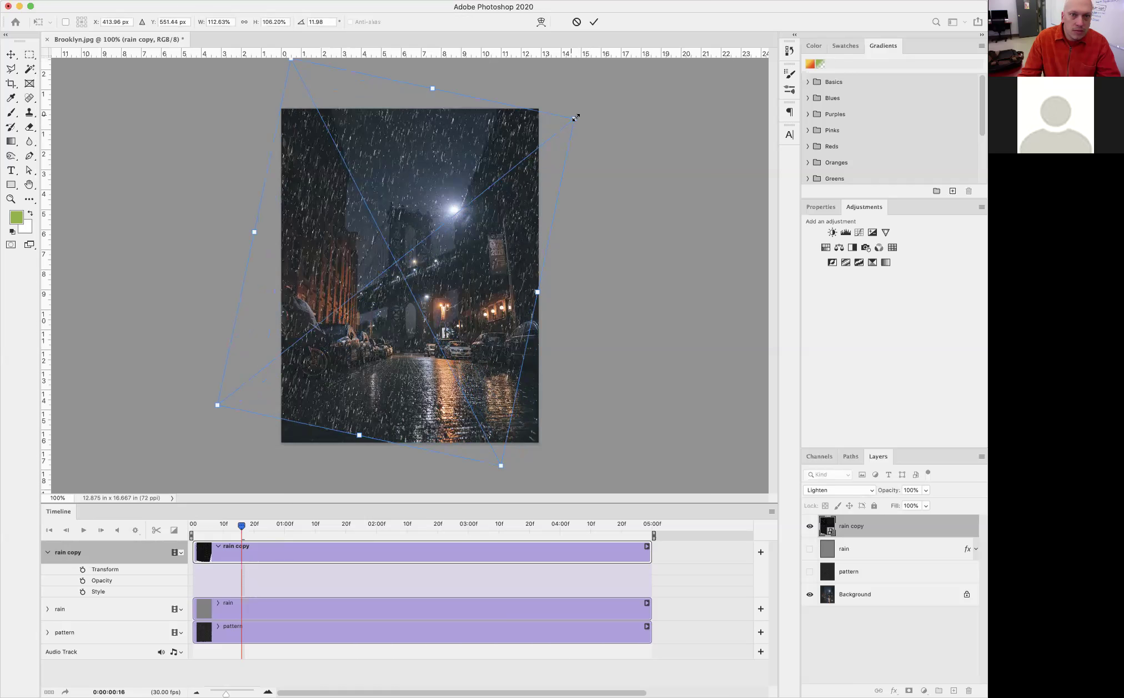
{"action": "left_click_drag", "start_coordinate": [574, 118], "coordinate": [577, 117]}
{"action": "left_click_drag", "start_coordinate": [502, 463], "coordinate": [527, 494]}
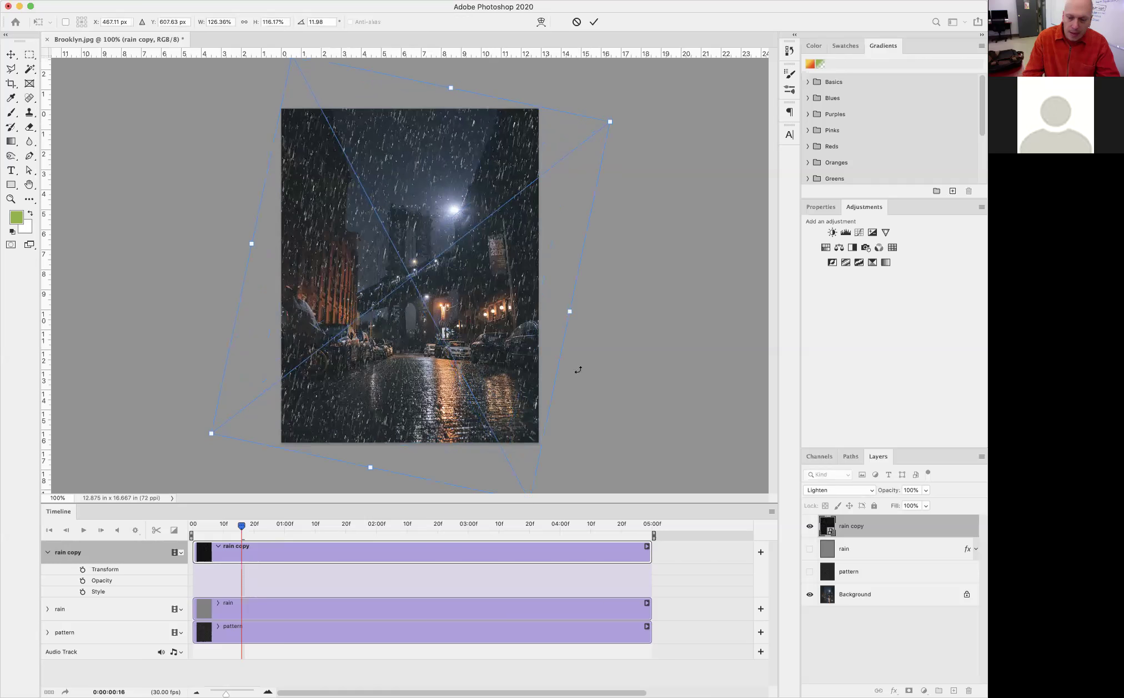
{"action": "key", "text": "Return"}
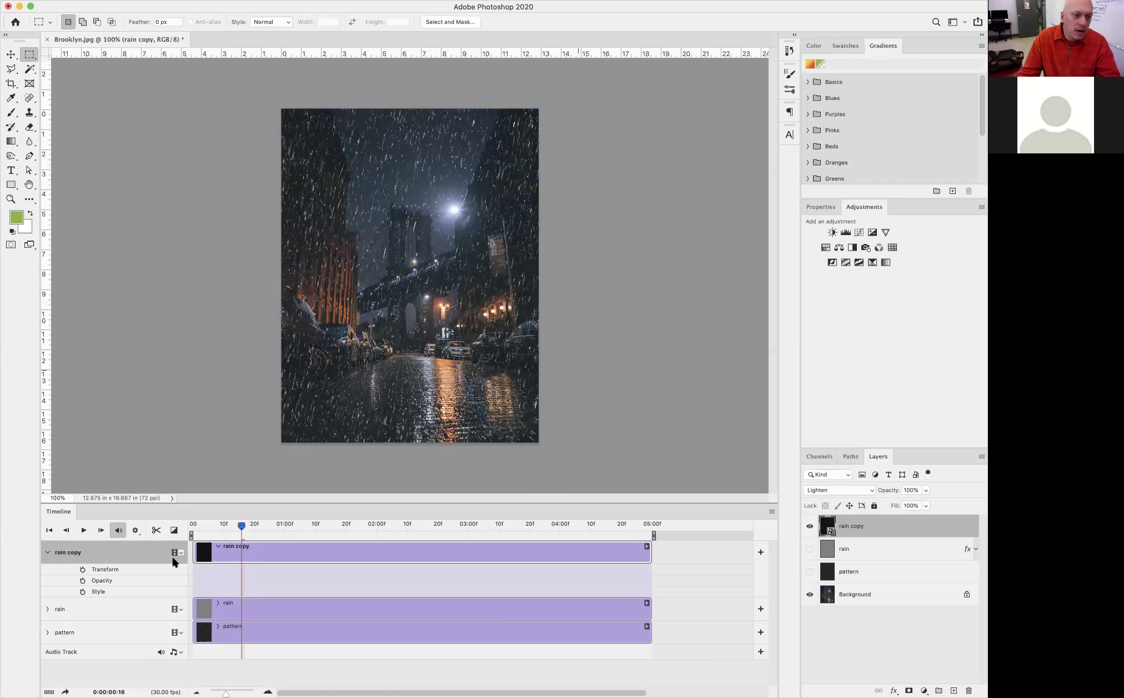
Play the slanted rain animation from the start, stop it, and return the playhead to 0:00:00:00.
{"action": "left_click", "coordinate": [194, 525]}
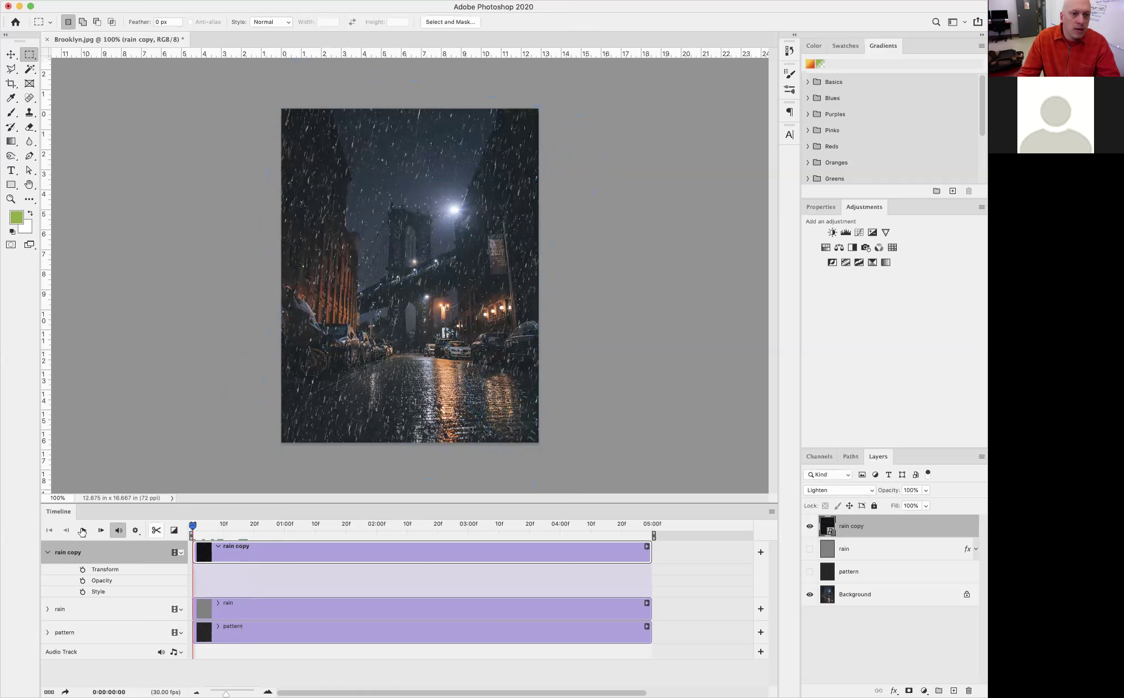
{"action": "left_click", "coordinate": [83, 530]}
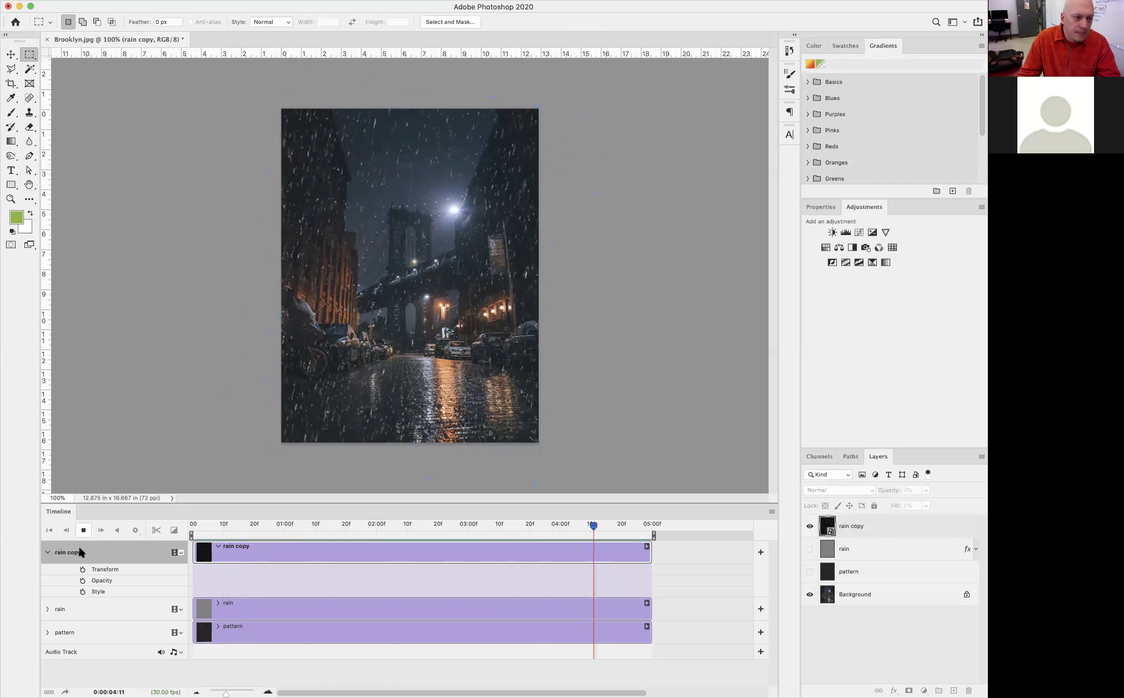
{"action": "key", "text": "space"}
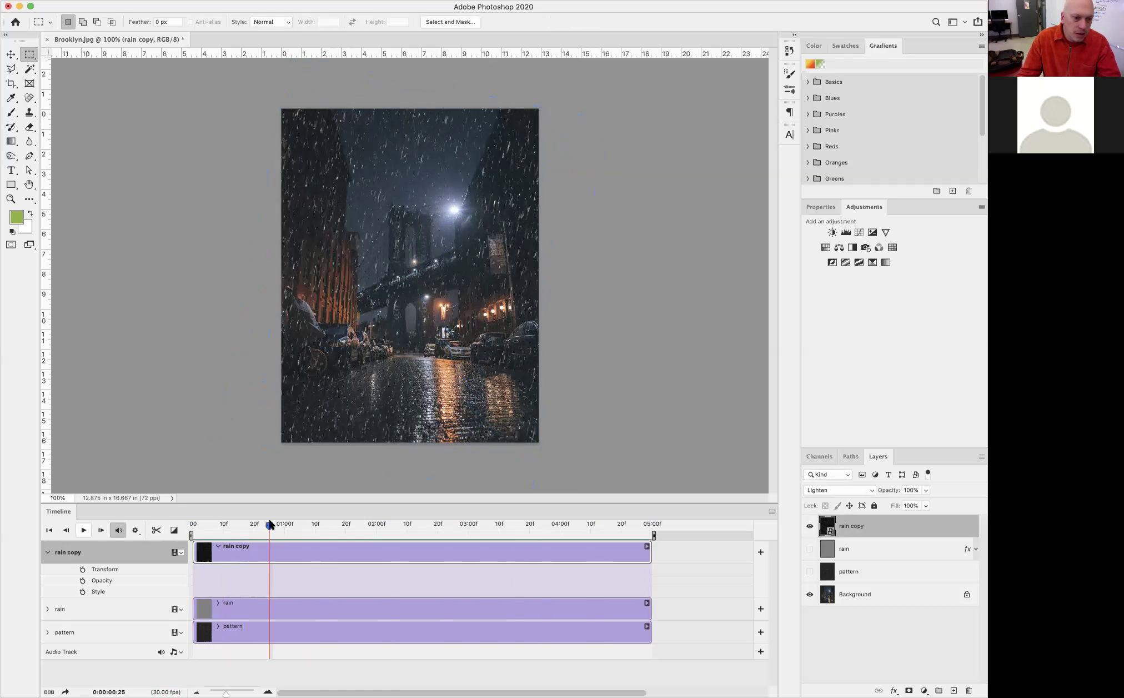
{"action": "left_click", "coordinate": [185, 524]}
{"action": "left_click_drag", "start_coordinate": [234, 527], "coordinate": [193, 526]}
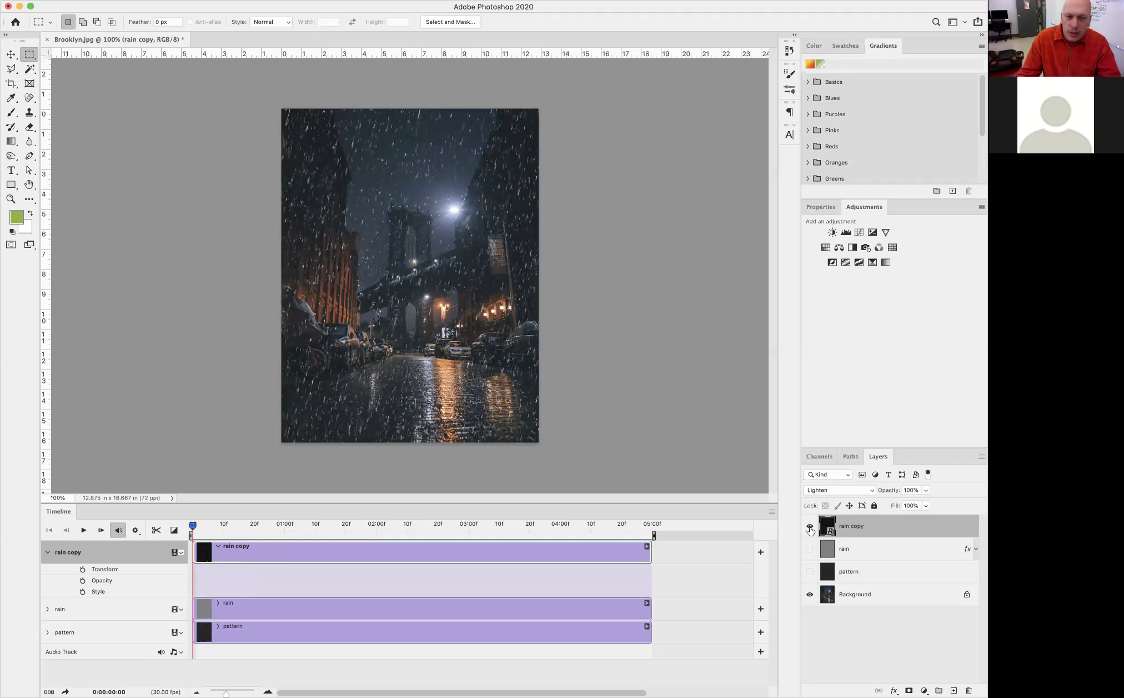
Hide the rain copy layer and add a new layer named "text demo" directly above the Background.
{"action": "left_click", "coordinate": [810, 527]}
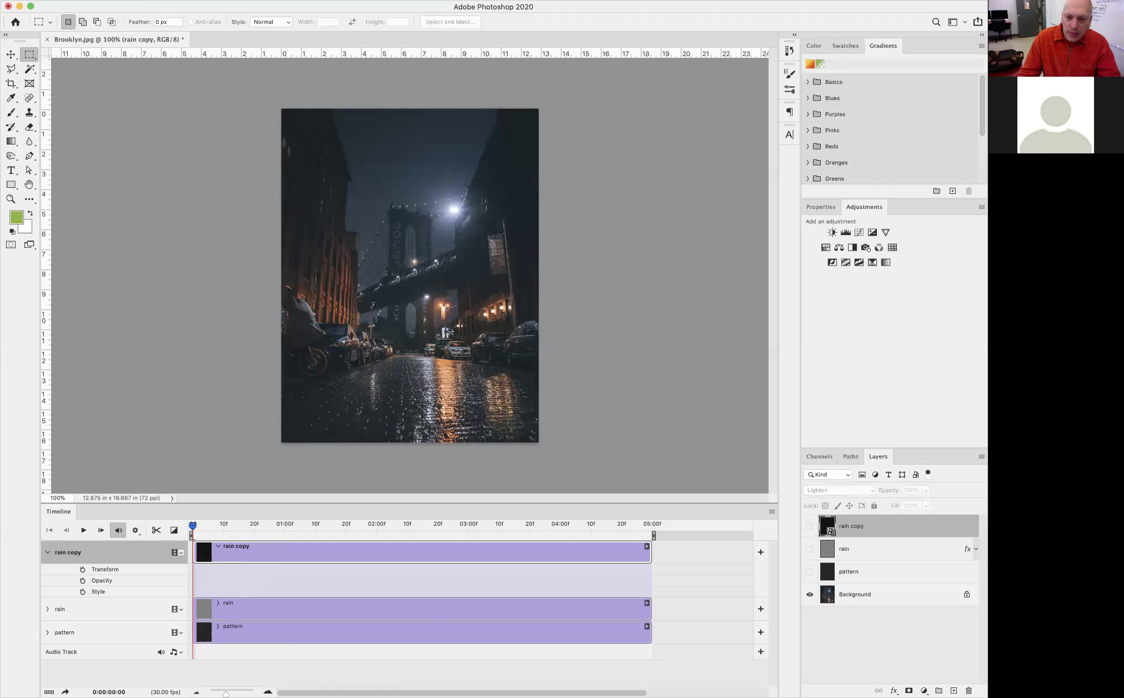
{"action": "left_click", "coordinate": [866, 594]}
{"action": "key", "text": "alt+shift+super+n"}
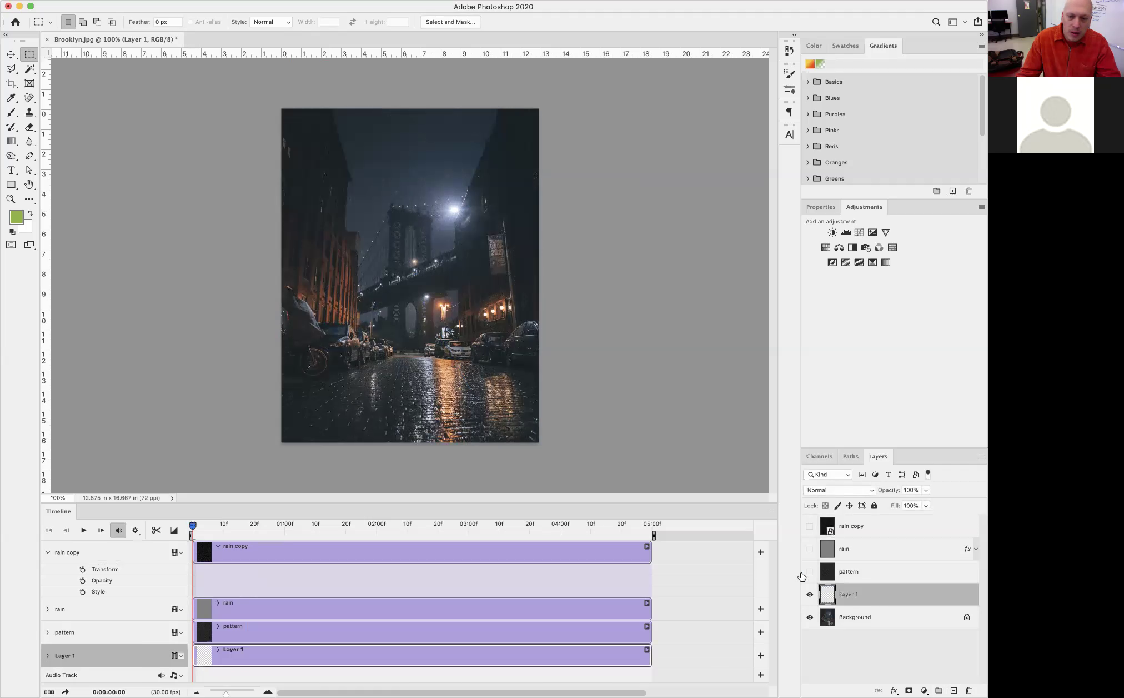
{"action": "double_click", "coordinate": [854, 600]}
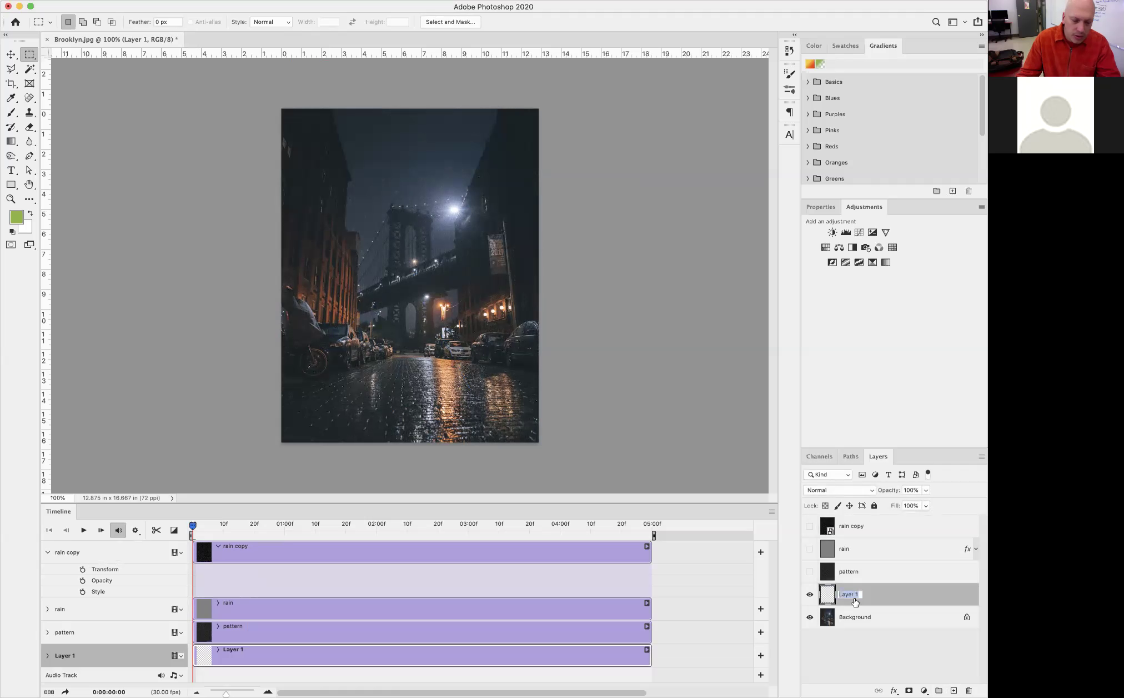
{"action": "type", "text": "text demo"}
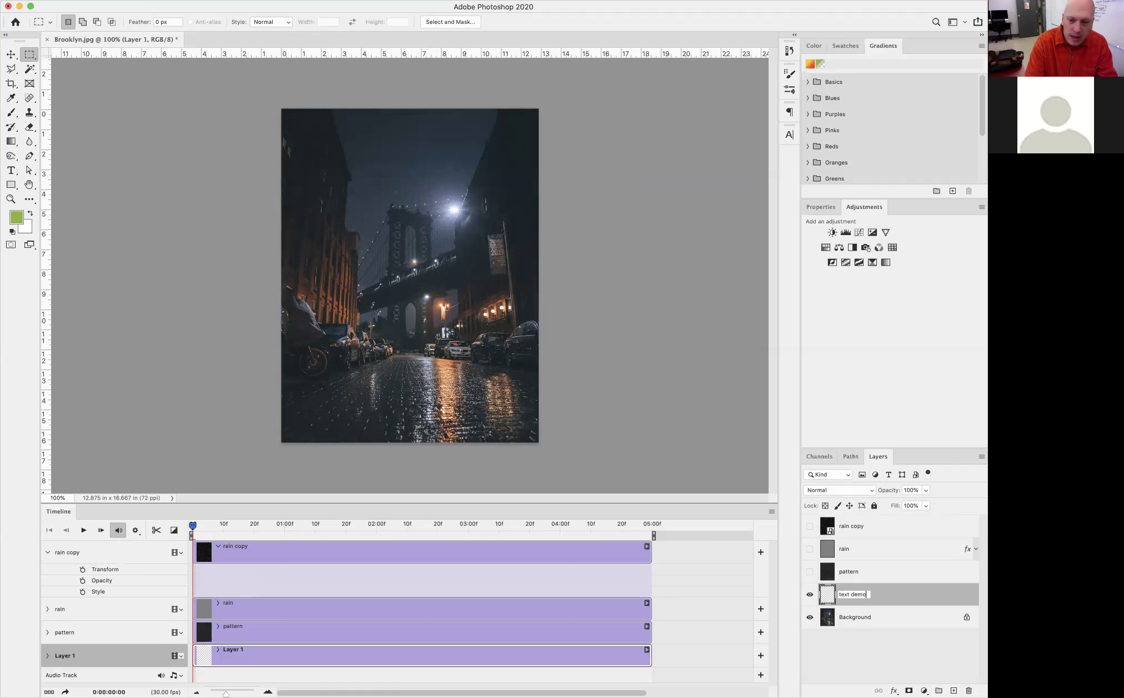
{"action": "key", "text": "Return"}
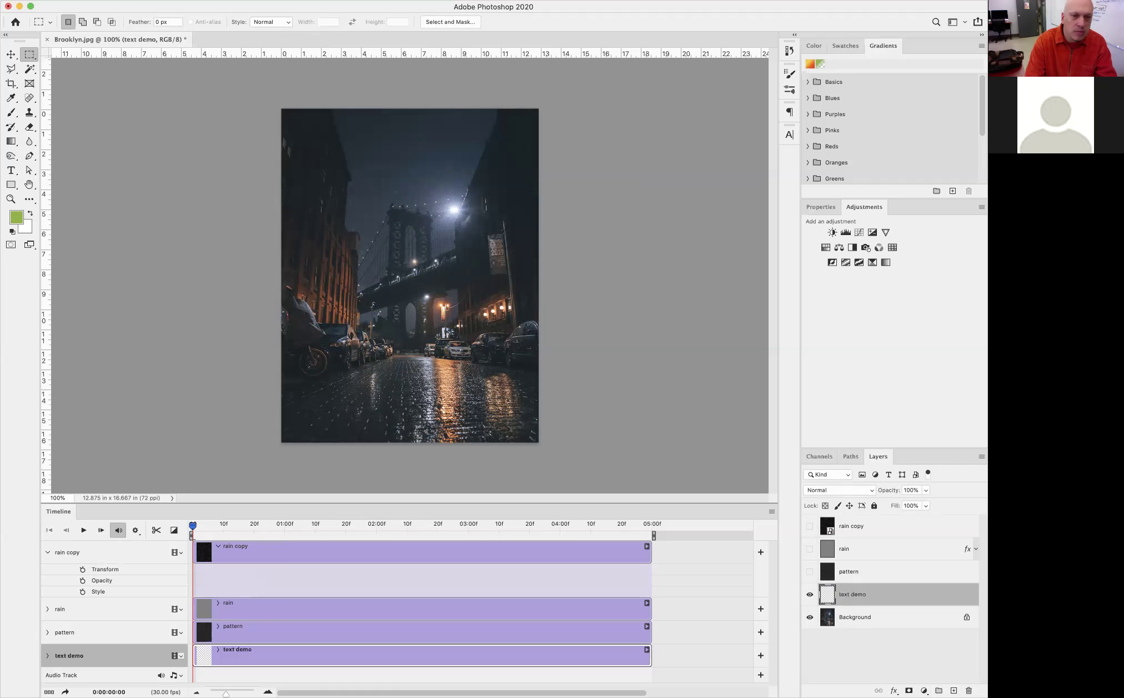
Add the text "TEXT ANIMATION DEMO" over the bridge on the text demo layer and center-align it.
{"action": "scroll", "coordinate": [408, 236], "scroll_direction": "up", "scroll_amount": 3}
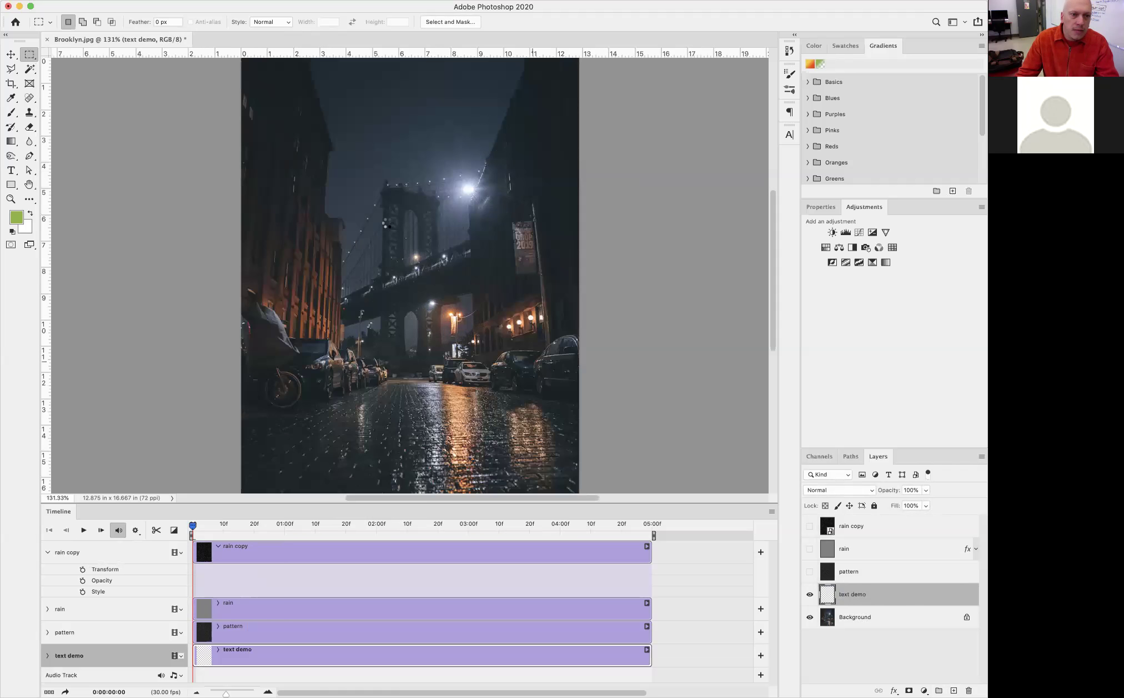
{"action": "key", "text": "t"}
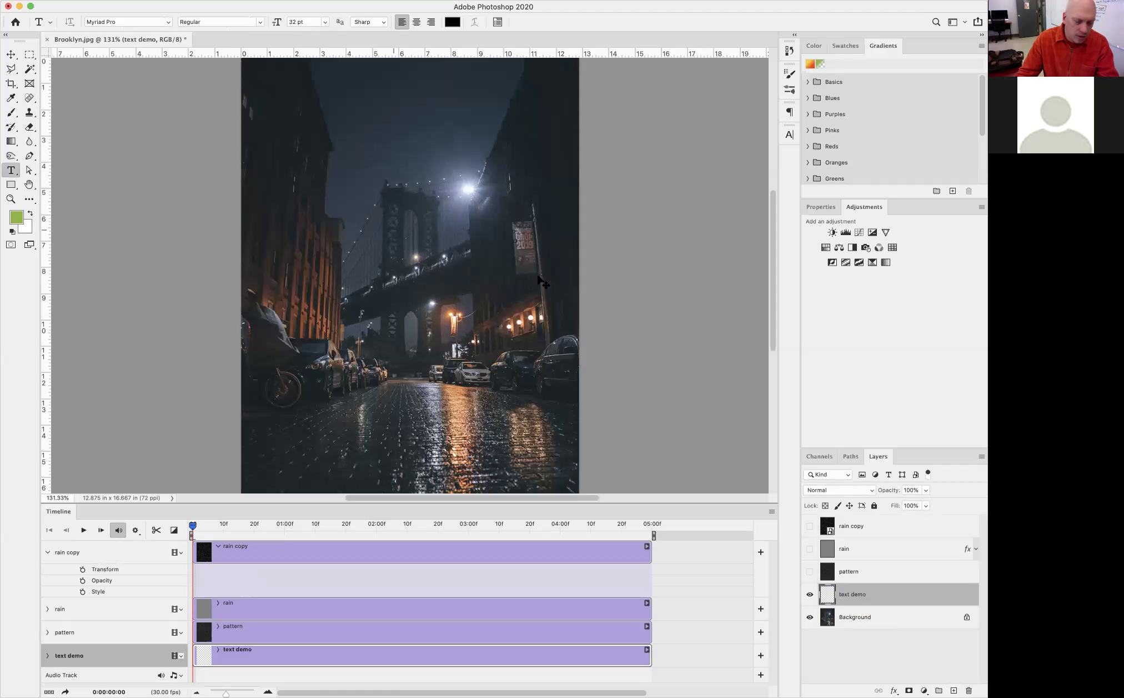
{"action": "left_click", "coordinate": [393, 228]}
{"action": "type", "text": "TE"}
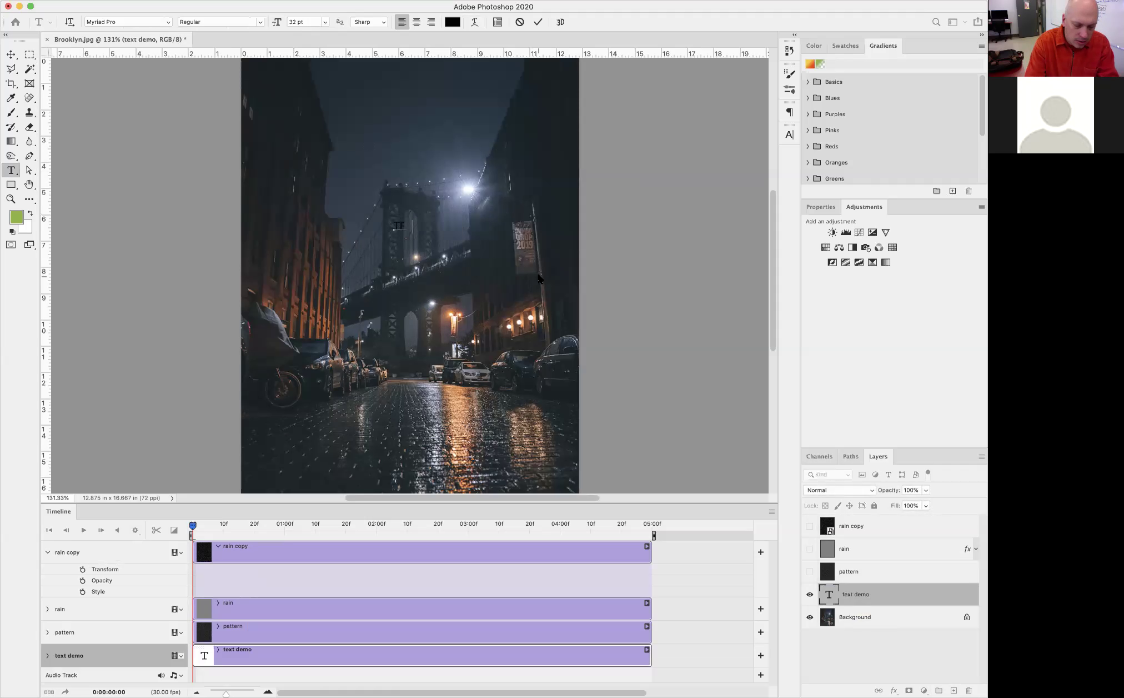
{"action": "type", "text": "XT ANIMATION DEMO"}
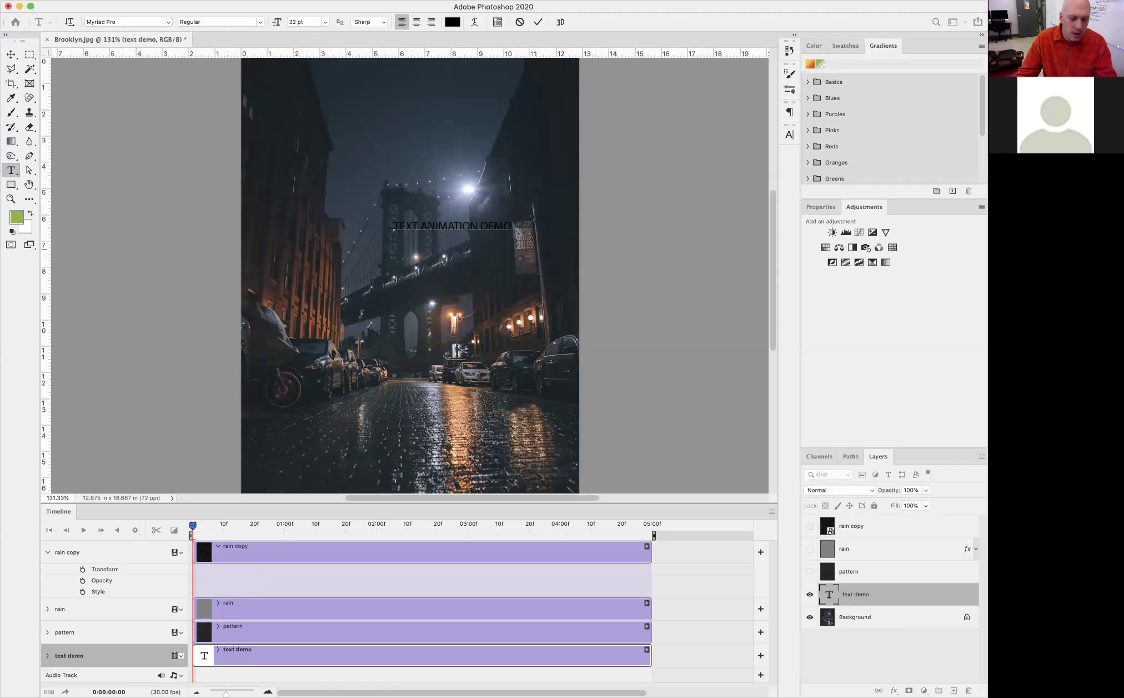
{"action": "key", "text": "super+a"}
{"action": "key", "text": "super+shift+c"}
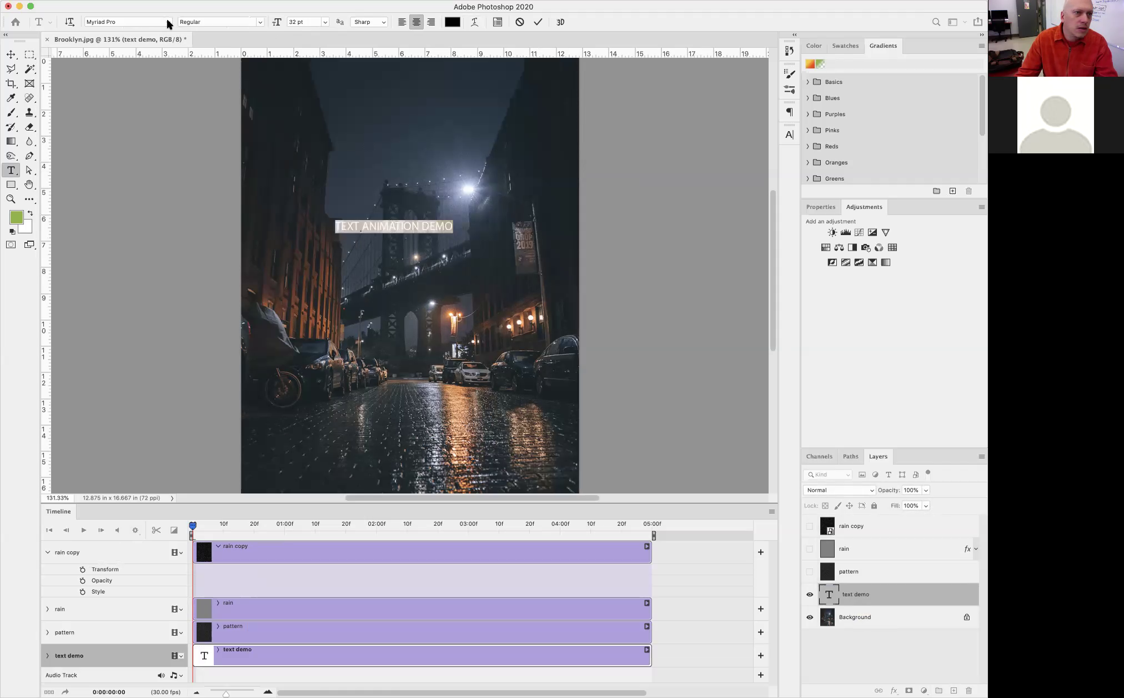
Set the text's font to Scorched Earth and its color to burnt orange #a15028, sampled from the photo's lit building.
{"action": "left_click", "coordinate": [169, 22]}
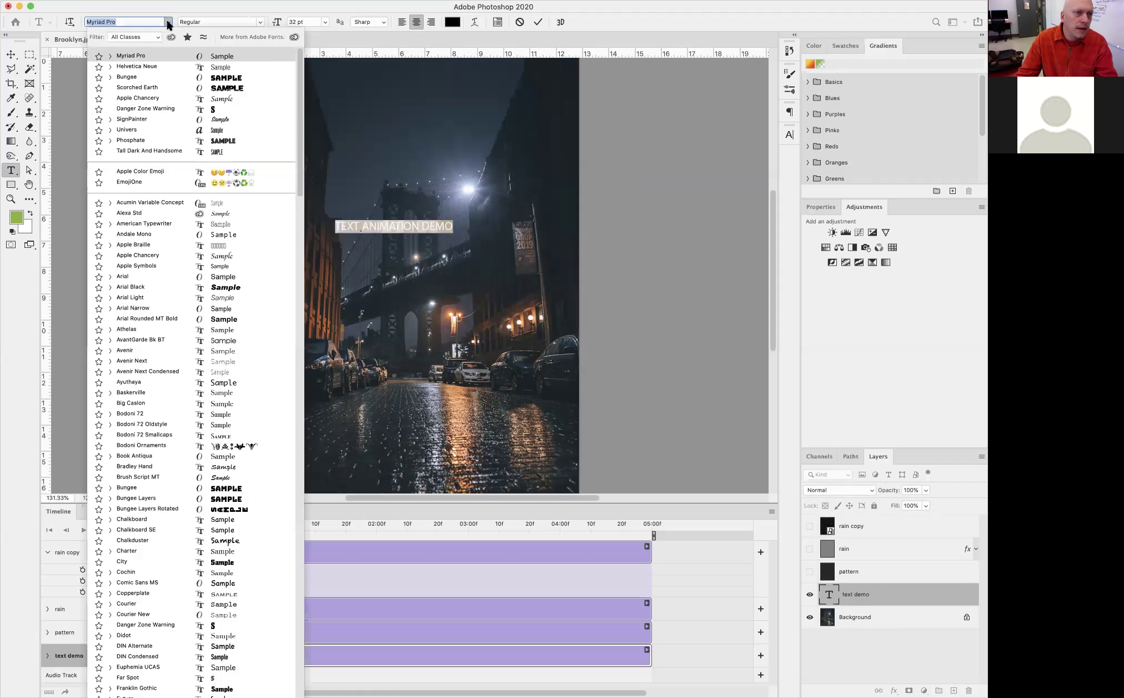
{"action": "left_click", "coordinate": [151, 91]}
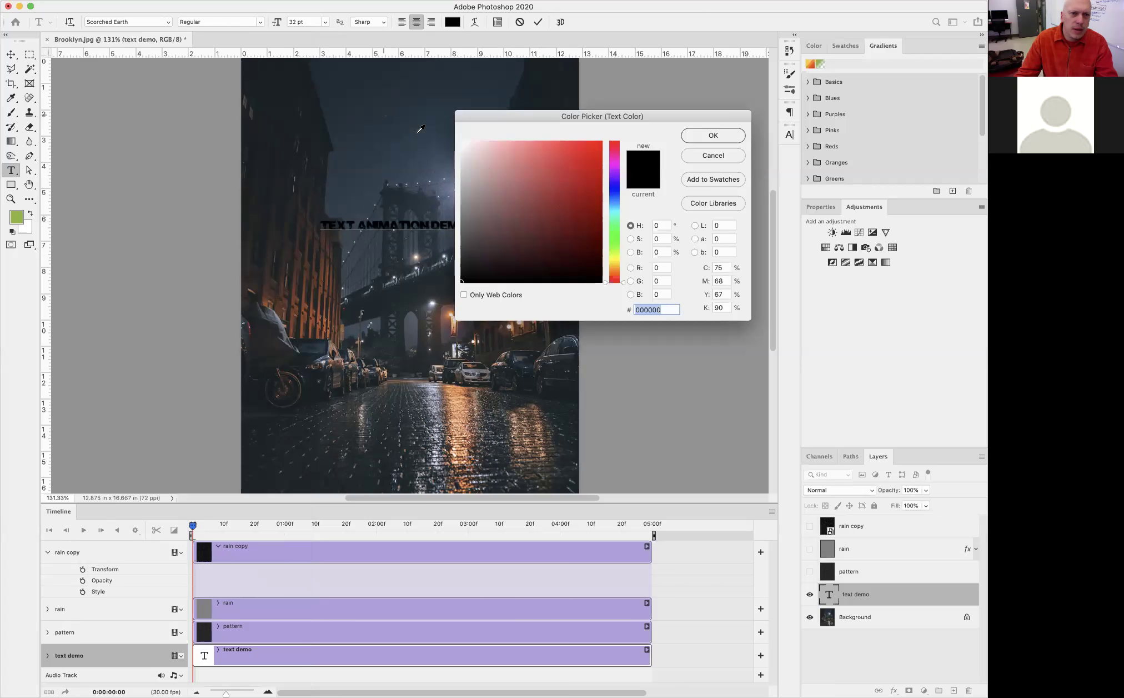
{"action": "left_click", "coordinate": [325, 316]}
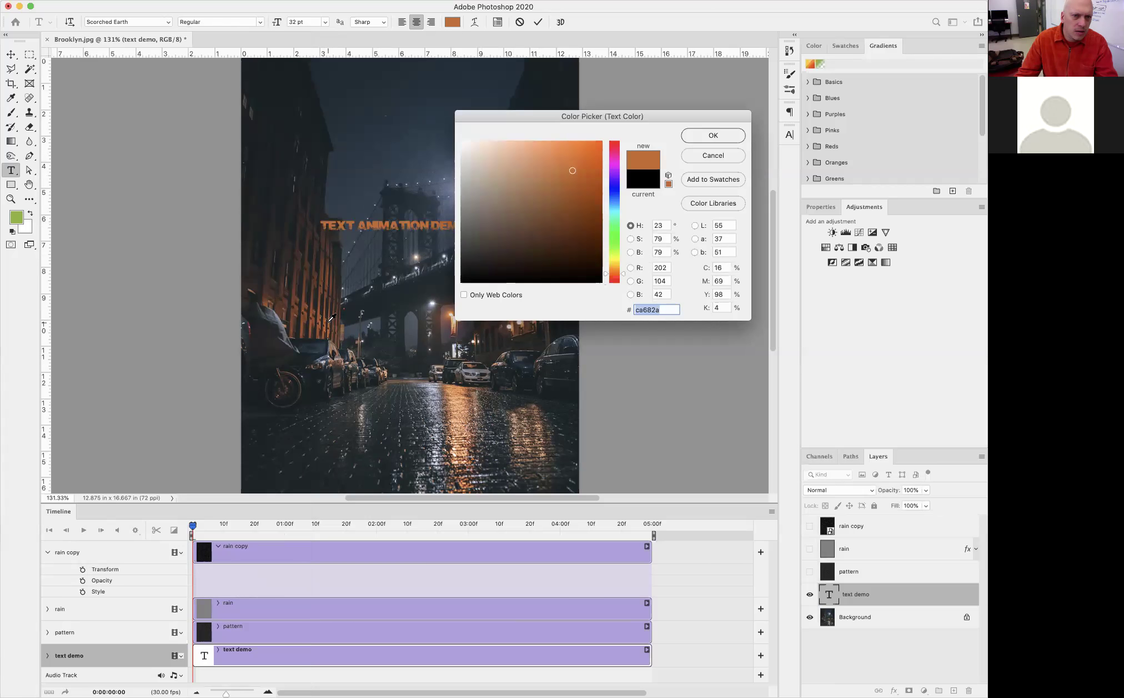
{"action": "left_click", "coordinate": [332, 323]}
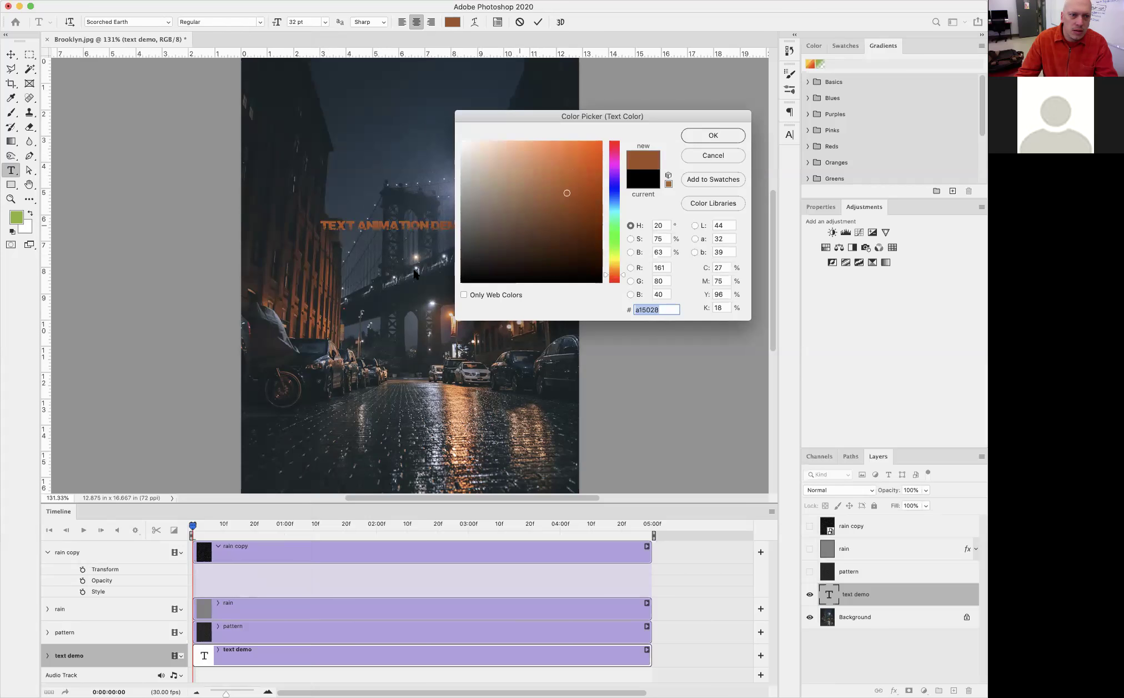
{"action": "left_click", "coordinate": [699, 135]}
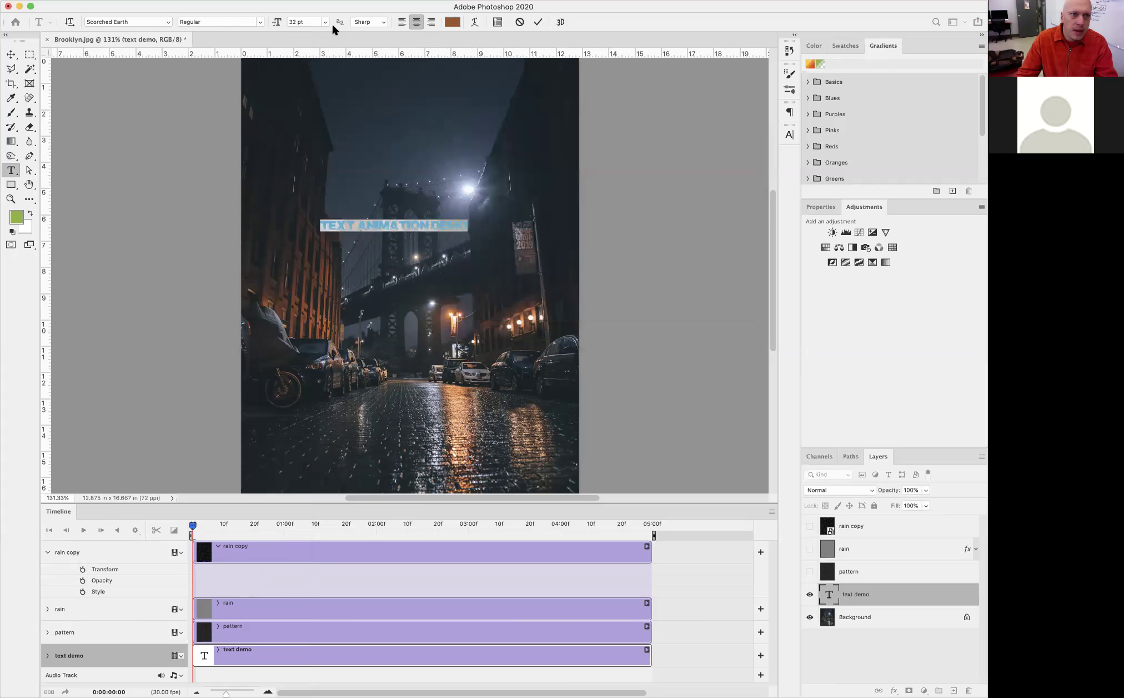
Set the text size to 70 pt and change its font to Bungee.
{"action": "left_click", "coordinate": [295, 22]}
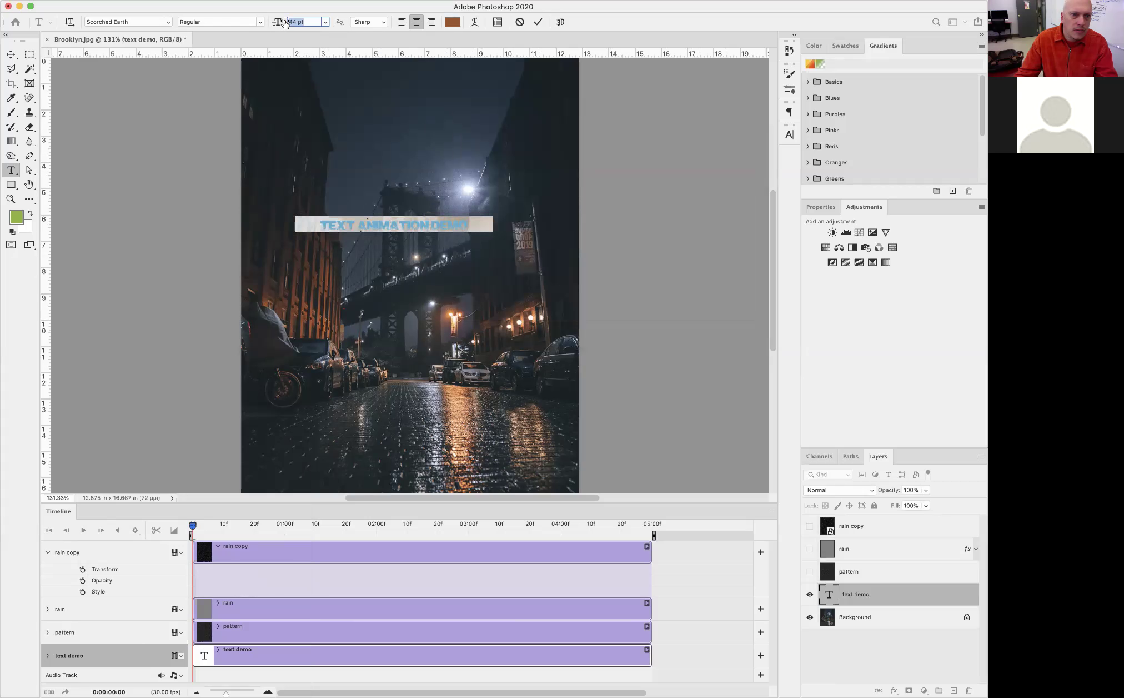
{"action": "type", "text": "60"}
{"action": "key", "text": "Return"}
{"action": "type", "text": "70"}
{"action": "key", "text": "Return"}
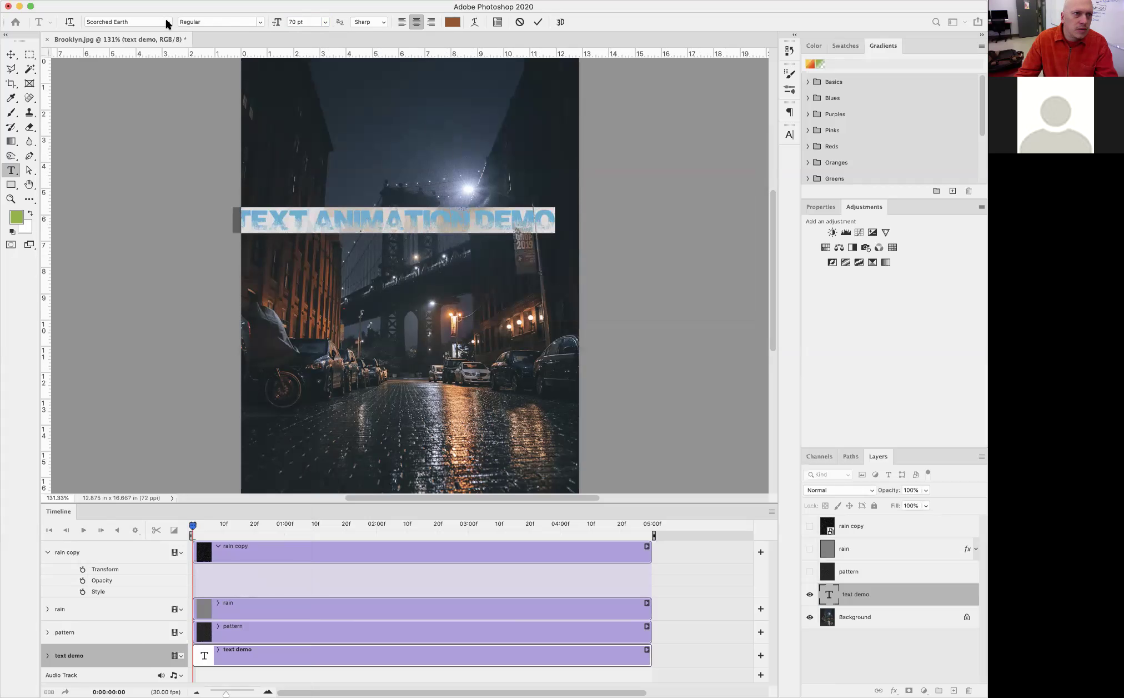
{"action": "left_click", "coordinate": [168, 22]}
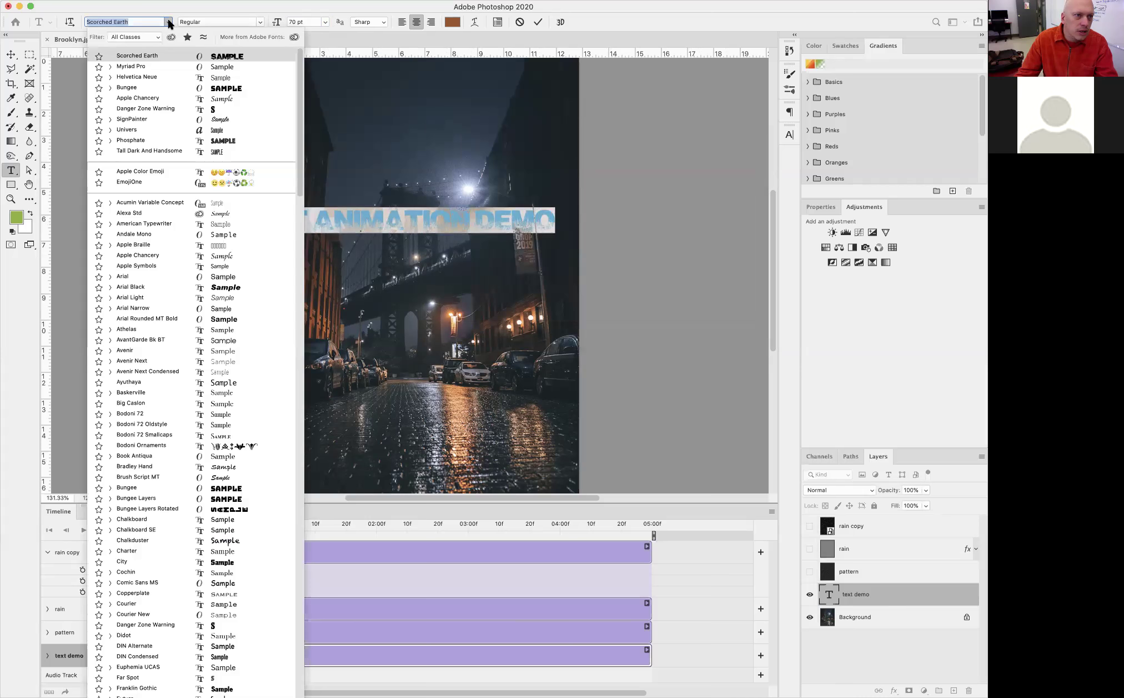
{"action": "left_click", "coordinate": [156, 91]}
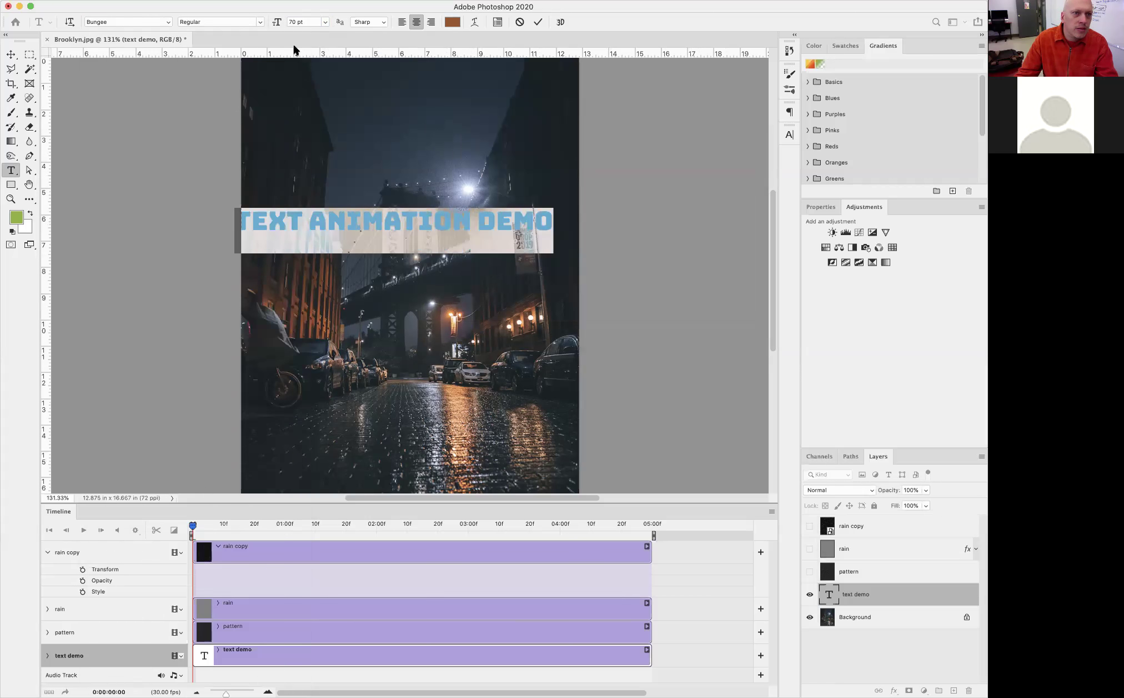
Move the text horizontally until it sits completely outside the canvas's right edge.
{"action": "left_click", "coordinate": [12, 55]}
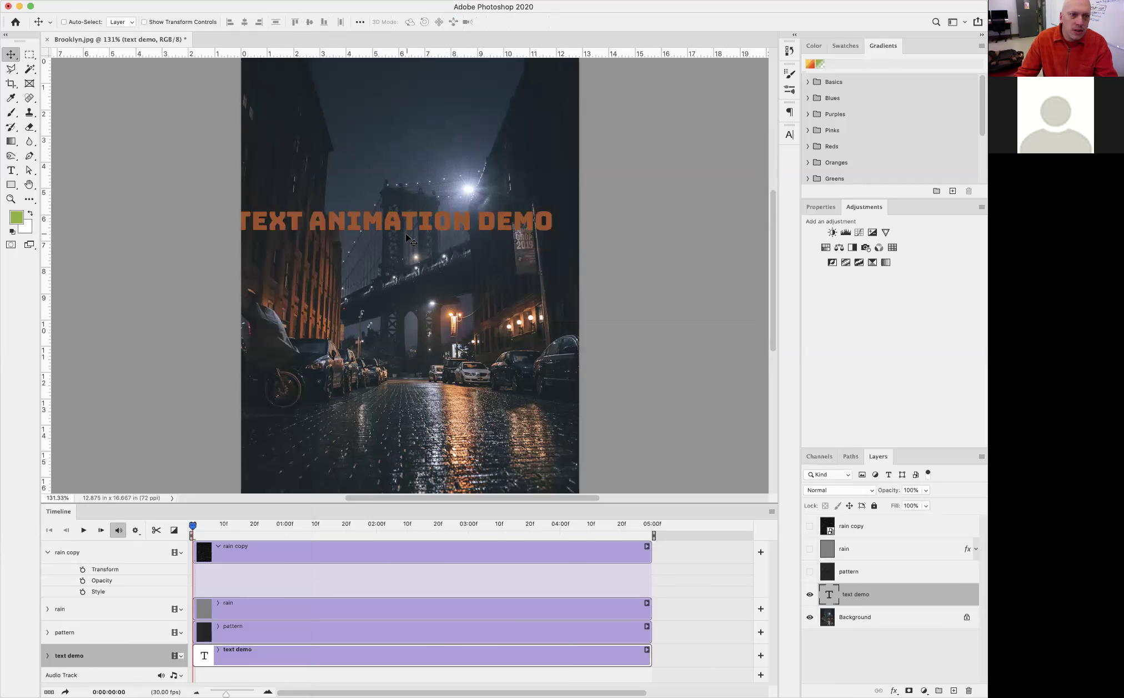
{"action": "left_click_drag", "start_coordinate": [443, 240], "coordinate": [668, 236]}
{"action": "left_click_drag", "start_coordinate": [541, 240], "coordinate": [600, 240]}
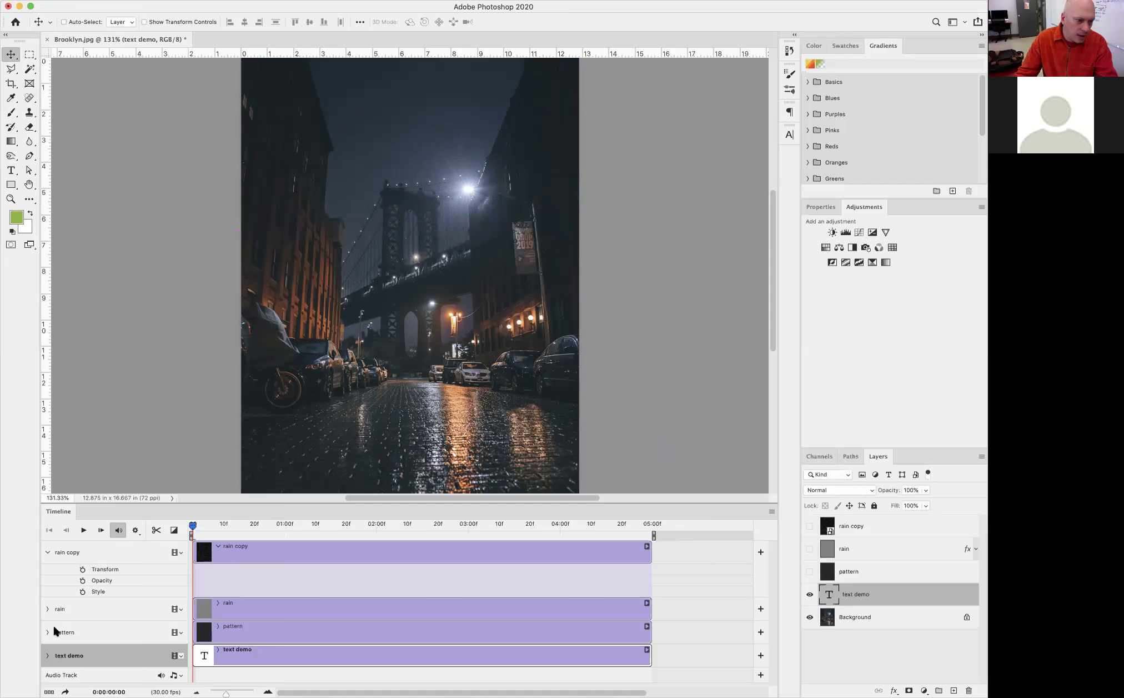
Collapse the rain copy track, expand the text demo track, and enable Transform keyframing for the text at 0:00:00:00.
{"action": "left_click", "coordinate": [48, 552]}
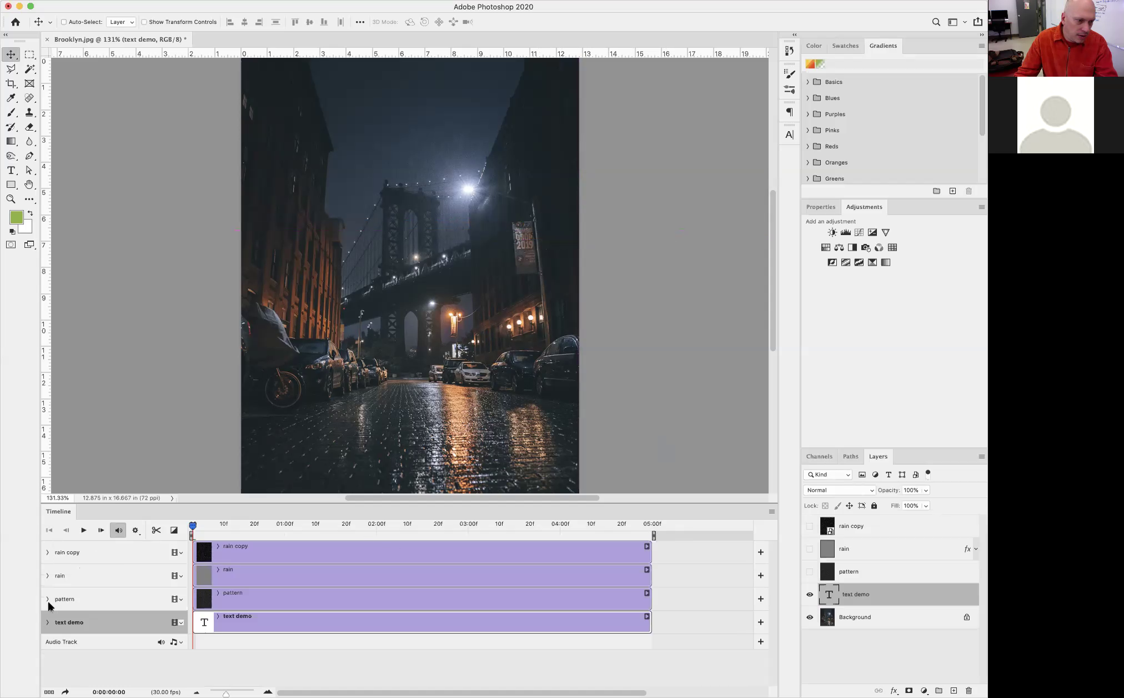
{"action": "left_click", "coordinate": [49, 622]}
{"action": "scroll", "coordinate": [336, 582], "scroll_direction": "down", "scroll_amount": 1}
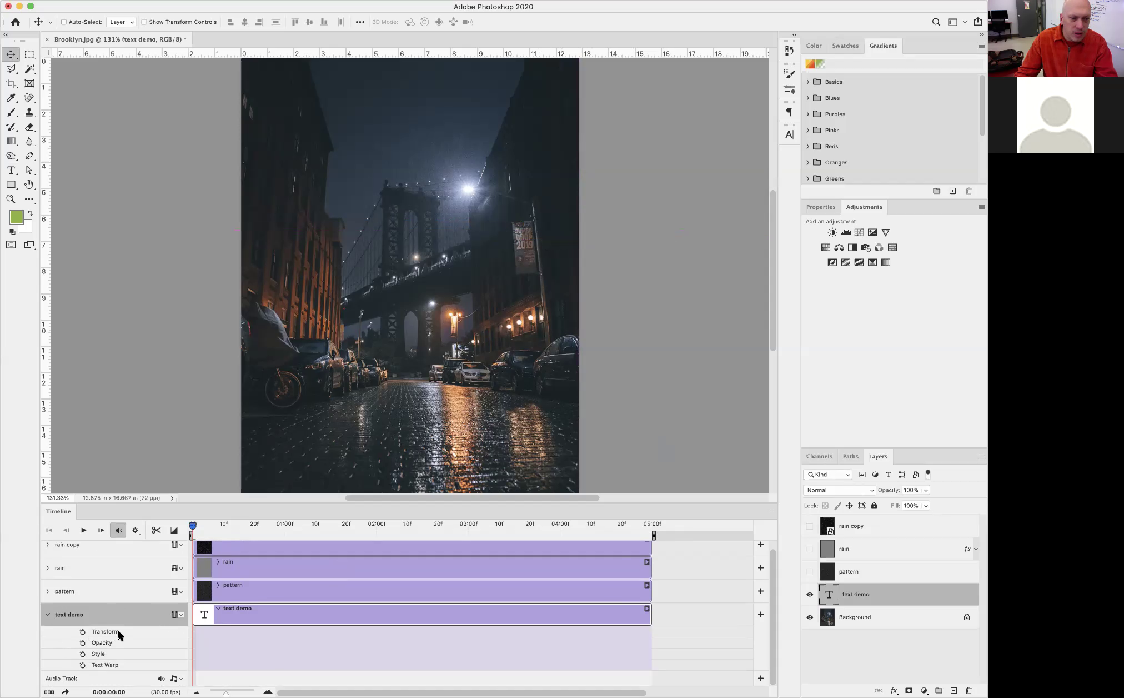
{"action": "left_click", "coordinate": [82, 632]}
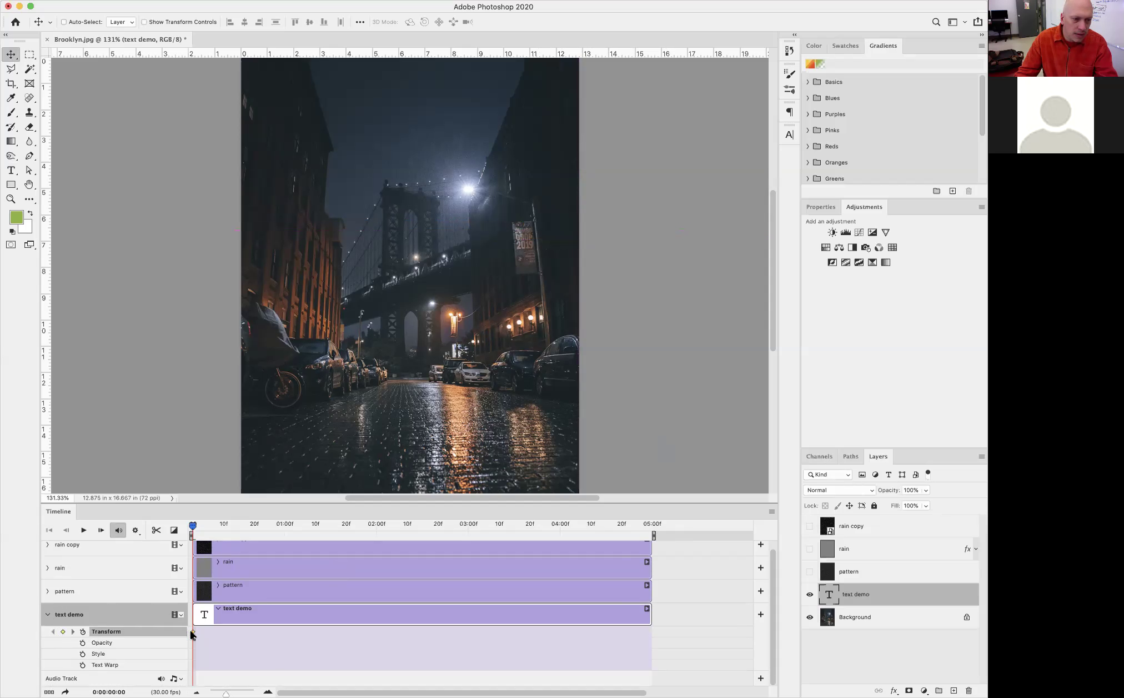
At 0:00:04:29, move the text horizontally until it sits completely outside the canvas's left edge.
{"action": "left_click_drag", "start_coordinate": [192, 528], "coordinate": [647, 535]}
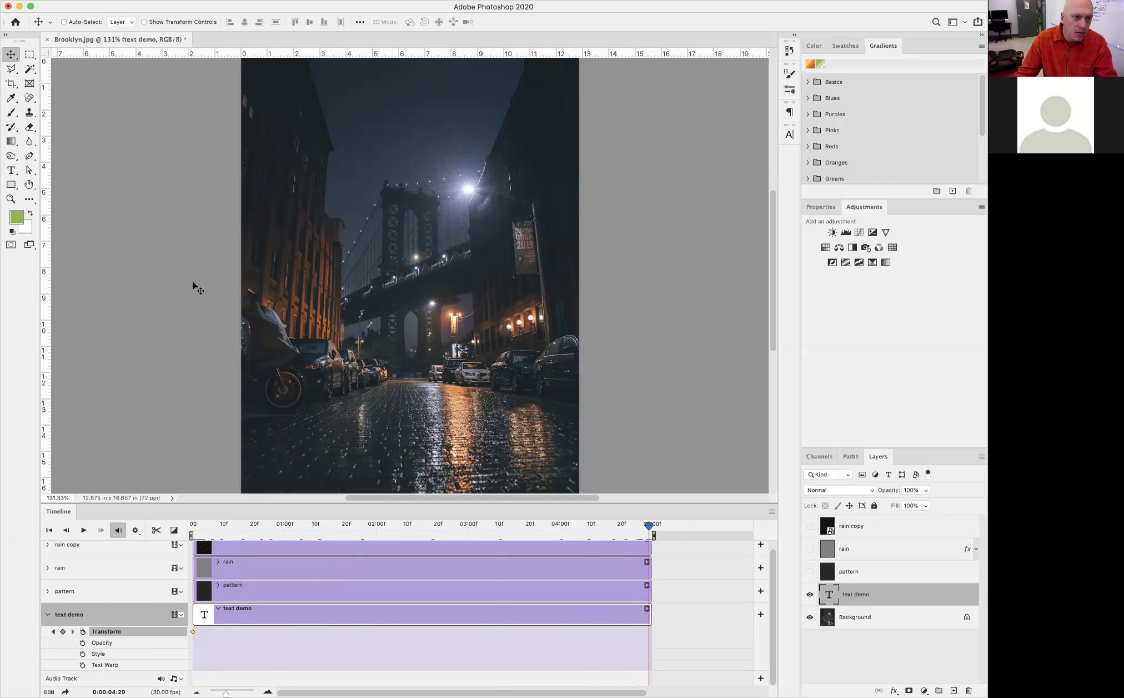
{"action": "left_click_drag", "start_coordinate": [684, 264], "coordinate": [117, 259]}
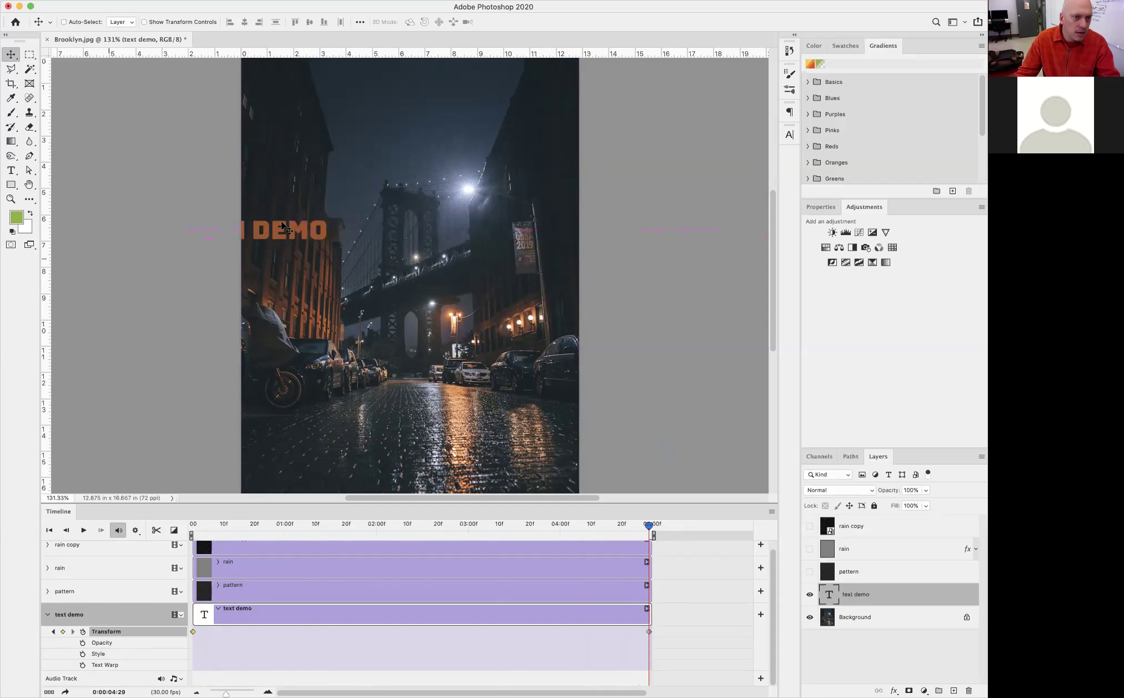
{"action": "left_click_drag", "start_coordinate": [288, 234], "coordinate": [200, 233]}
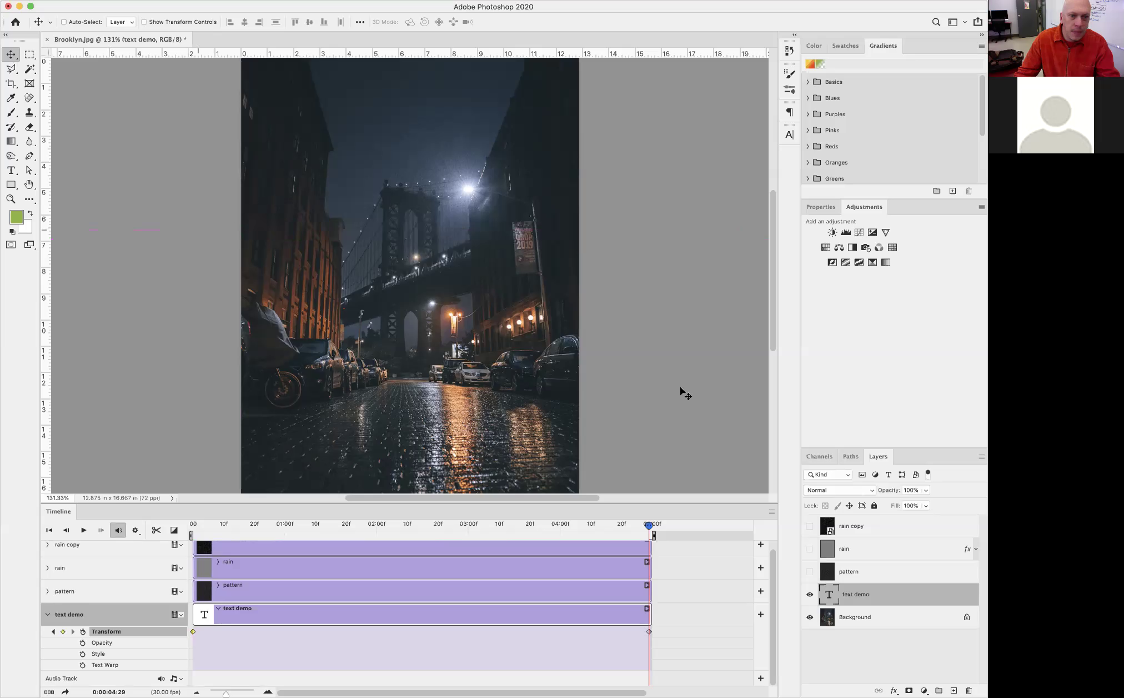
Play the animation from the start to preview the text sliding in, and stop playback.
{"action": "left_click_drag", "start_coordinate": [647, 527], "coordinate": [156, 492]}
{"action": "left_click", "coordinate": [84, 529]}
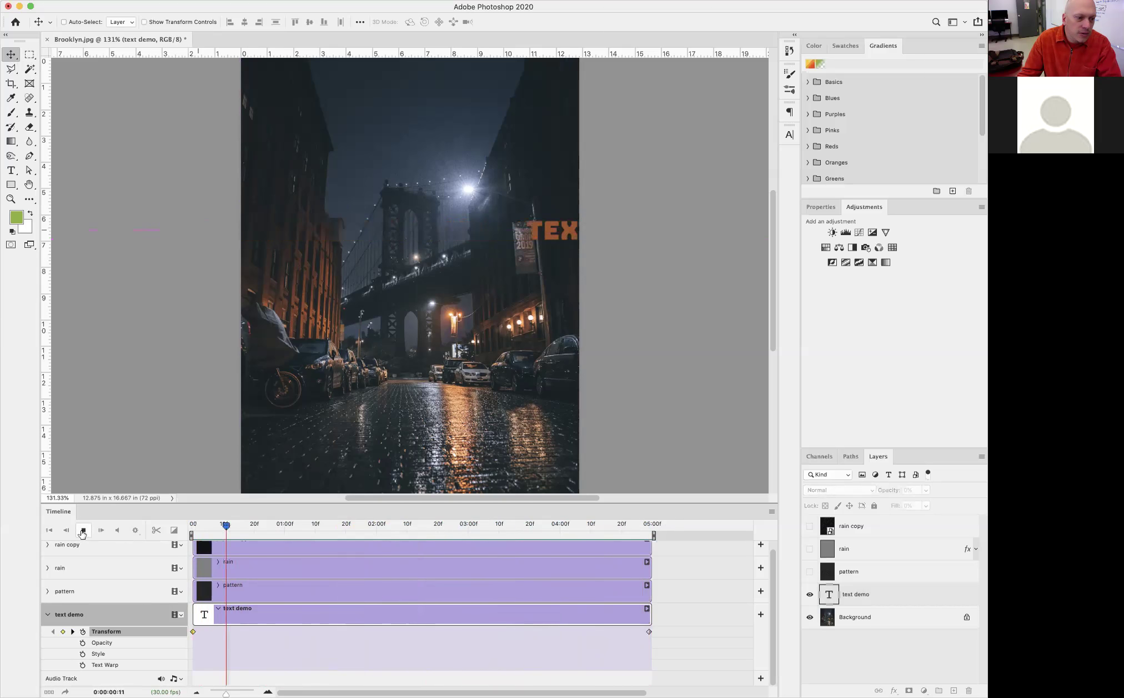
{"action": "key", "text": "space"}
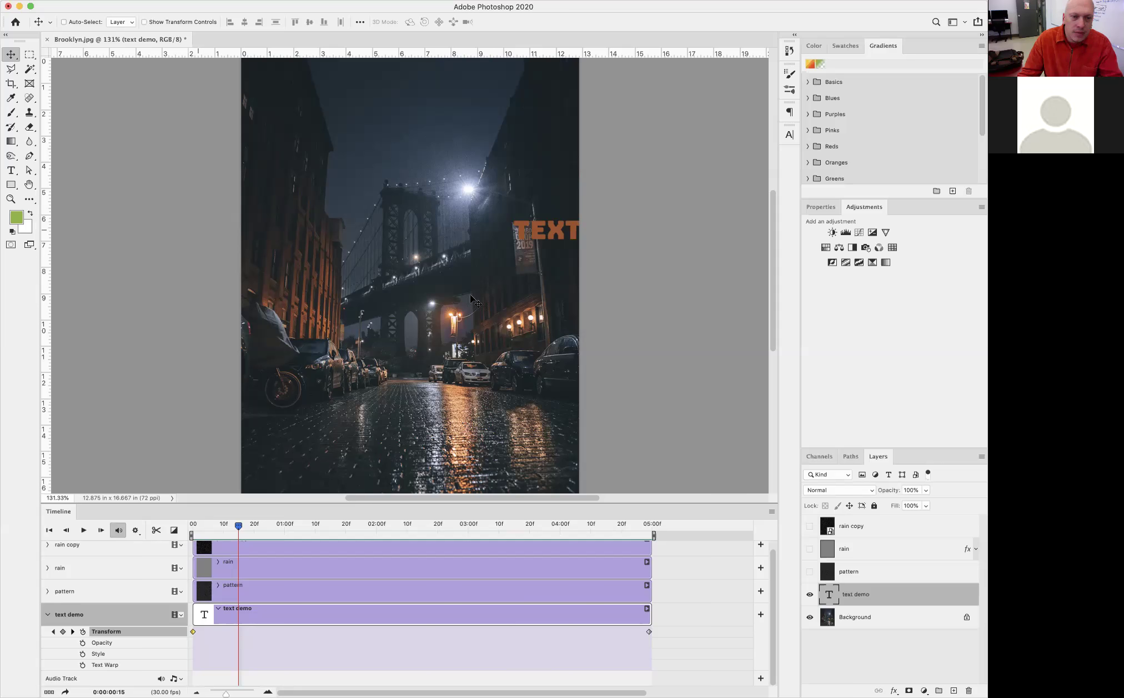
Add a layer mask to the text demo layer and select the bridge's left tower column with a rectangular marquee.
{"action": "key", "text": "super"}
{"action": "left_click_drag", "start_coordinate": [379, 196], "coordinate": [395, 213]}
{"action": "key", "text": "super+r"}
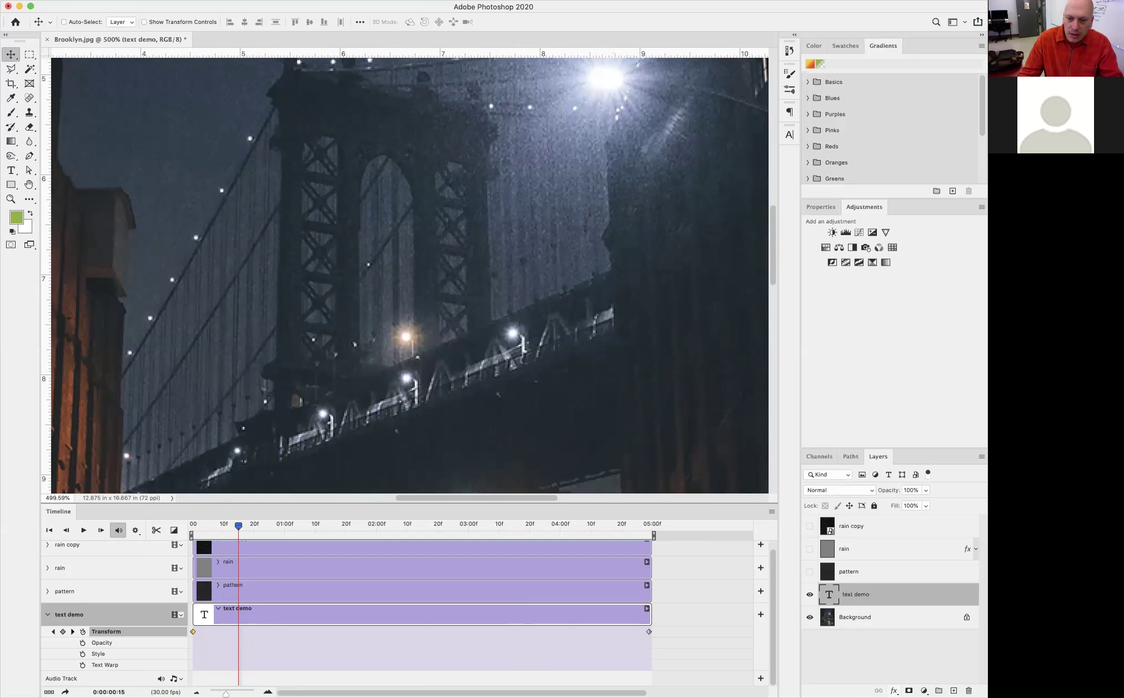
{"action": "left_click", "coordinate": [908, 690]}
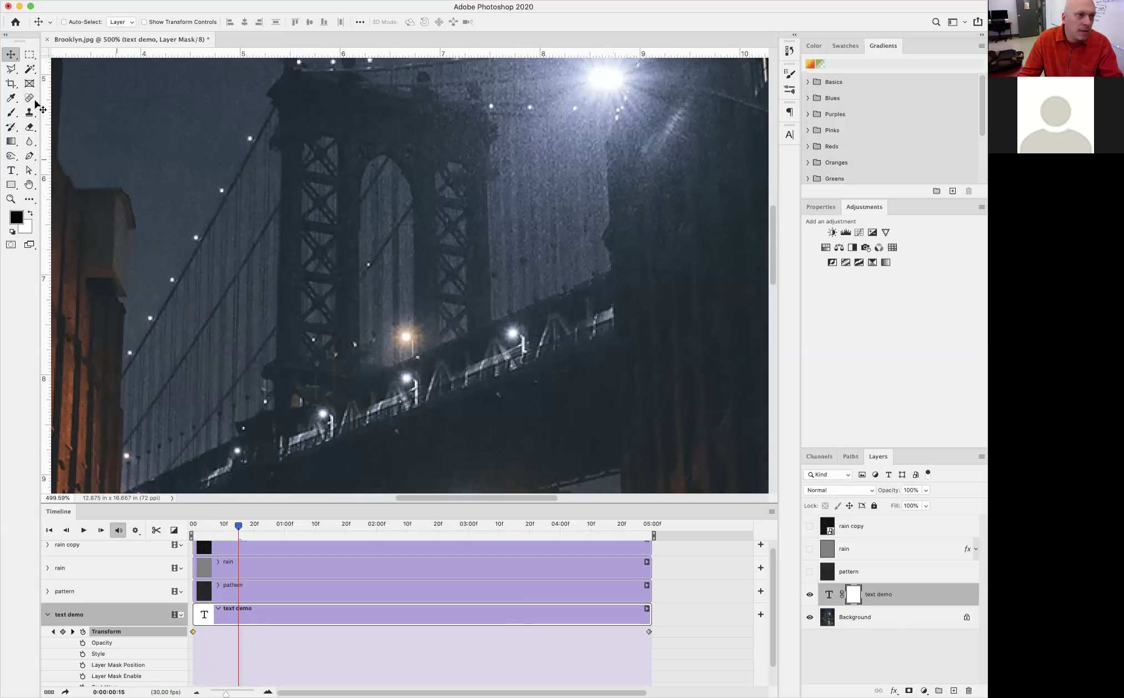
{"action": "left_click", "coordinate": [30, 54]}
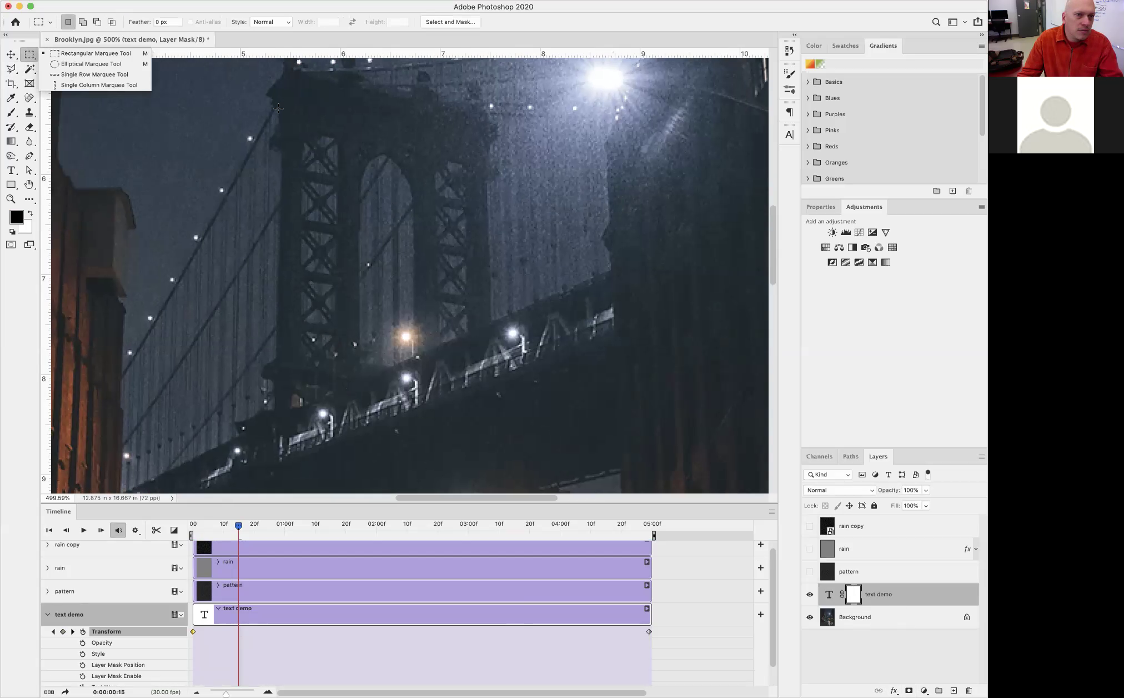
{"action": "left_click", "coordinate": [295, 197]}
{"action": "left_click_drag", "start_coordinate": [280, 119], "coordinate": [357, 407]}
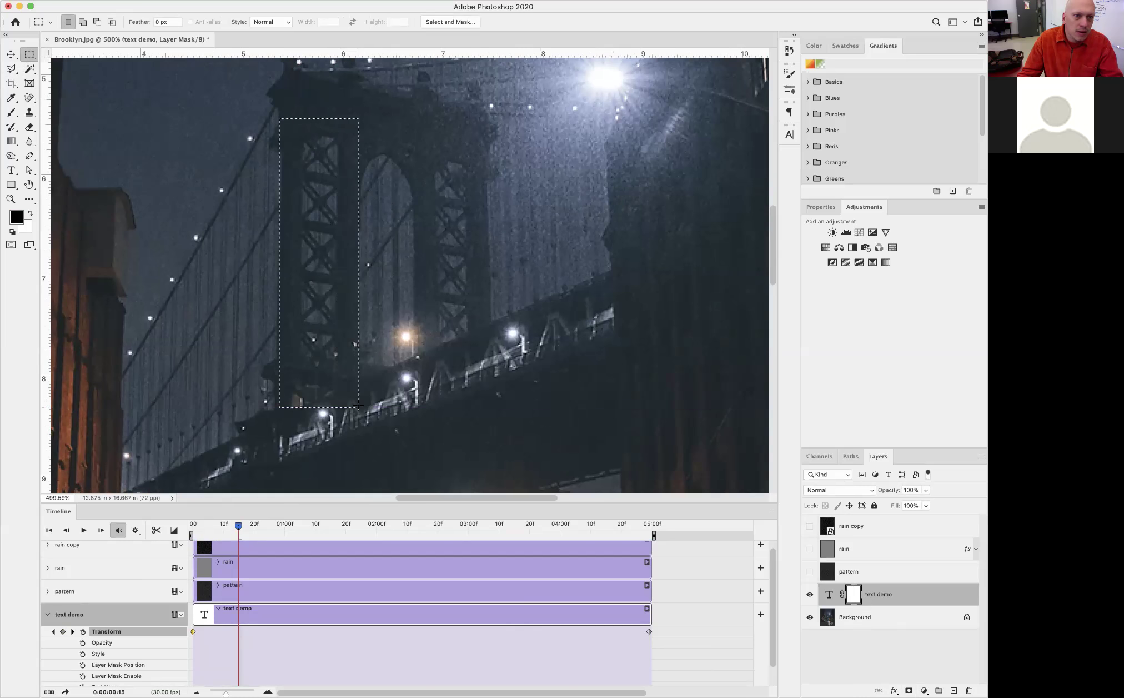
Fill the selected tower area on the text demo layer mask with Black, Normal mode, 100% opacity.
{"action": "left_click", "coordinate": [86, 0]}
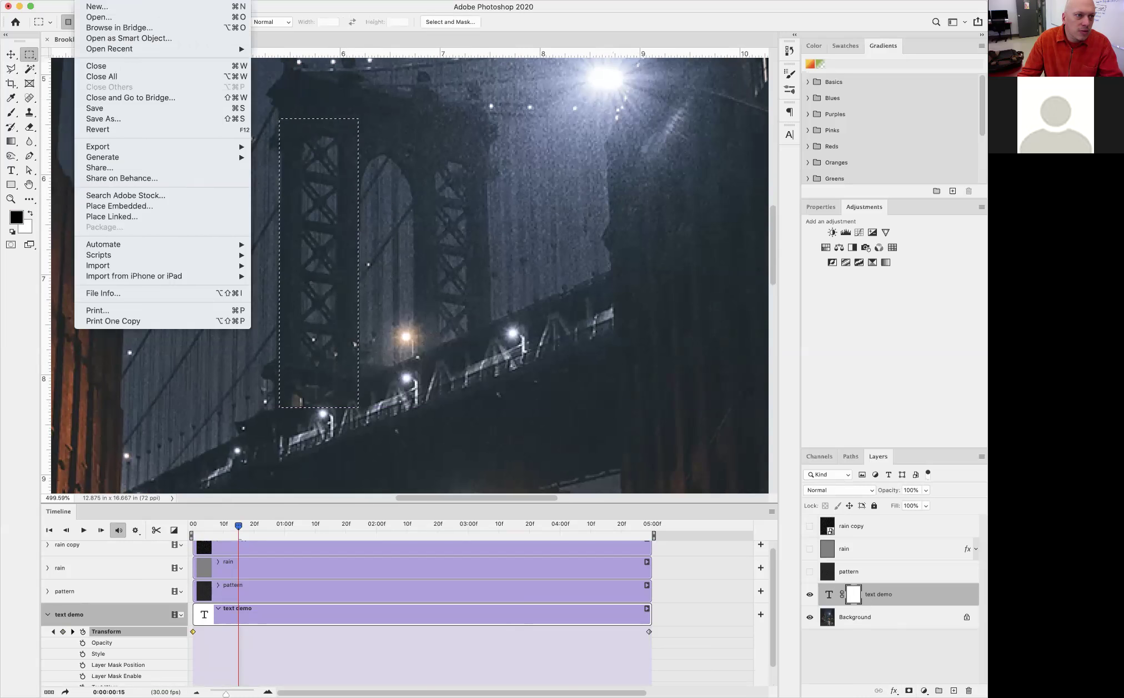
{"action": "key", "text": "Escape"}
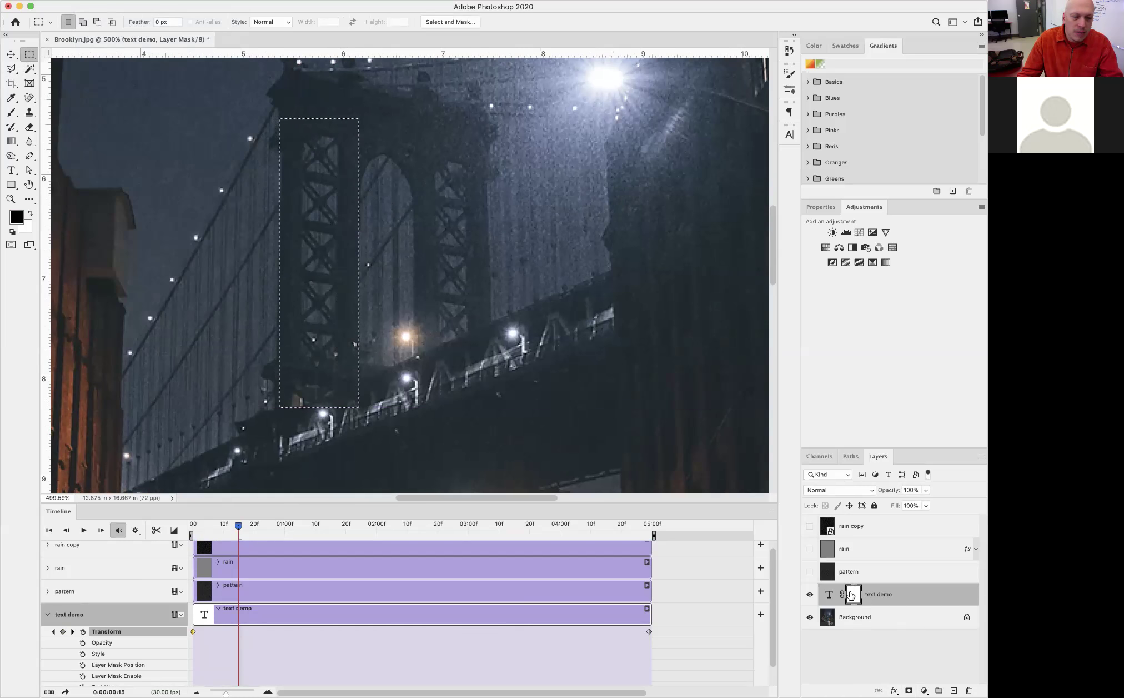
{"action": "left_click", "coordinate": [112, 0]}
{"action": "left_click", "coordinate": [114, 175]}
{"action": "left_click", "coordinate": [486, 173]}
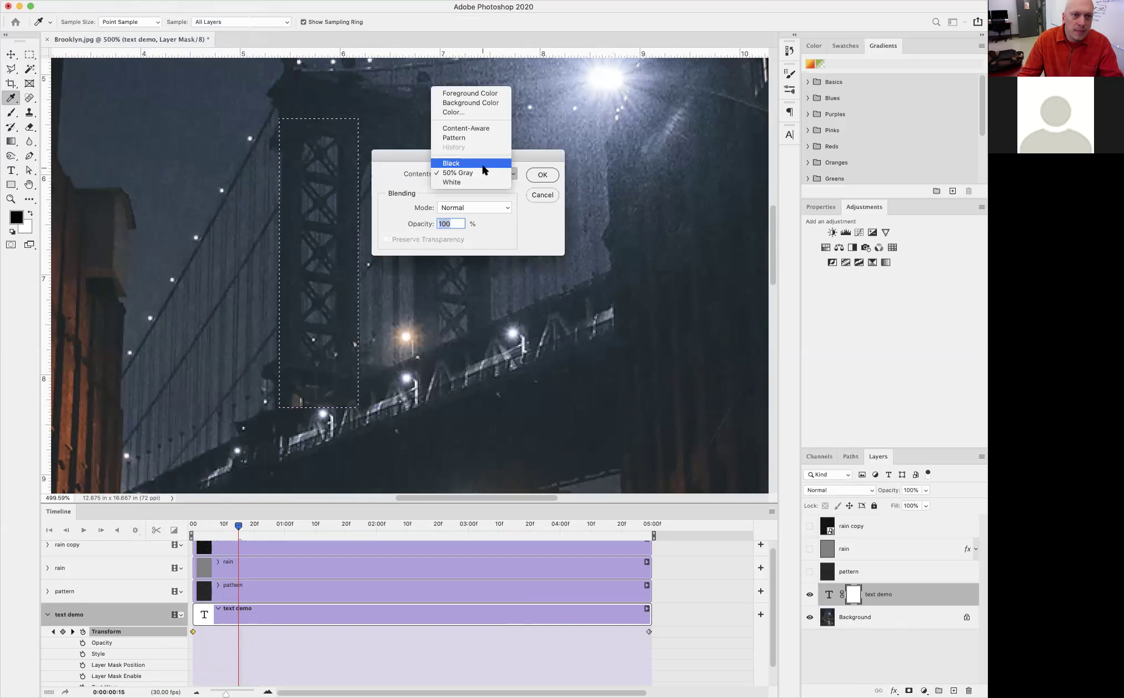
{"action": "left_click", "coordinate": [487, 163]}
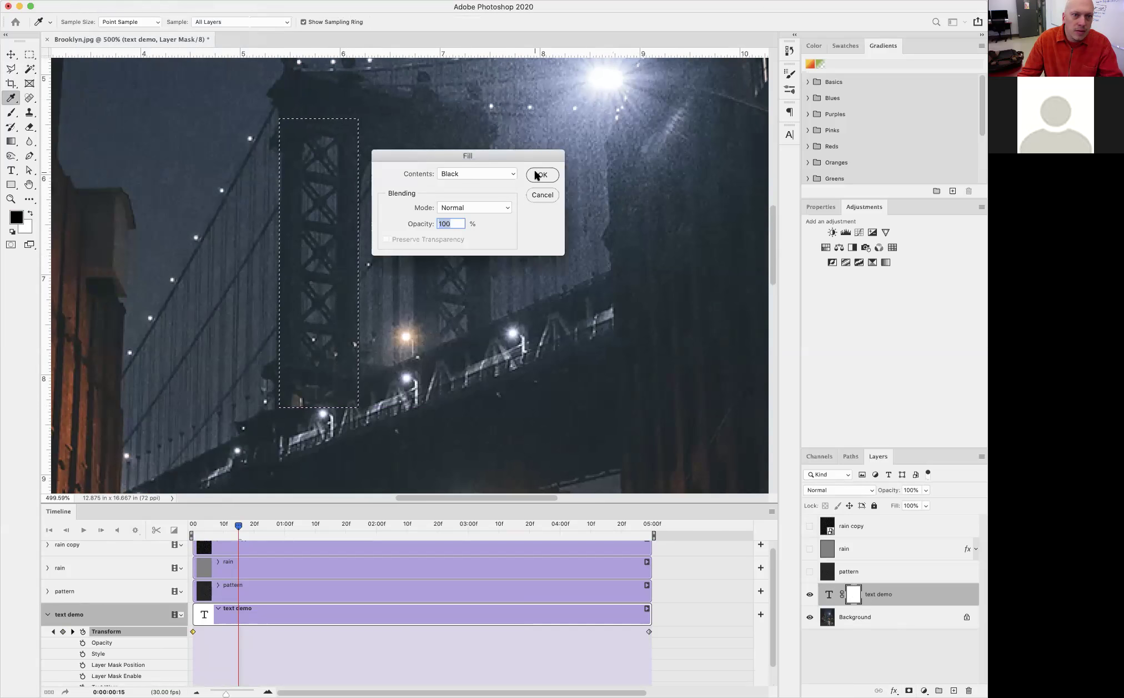
{"action": "left_click", "coordinate": [532, 176]}
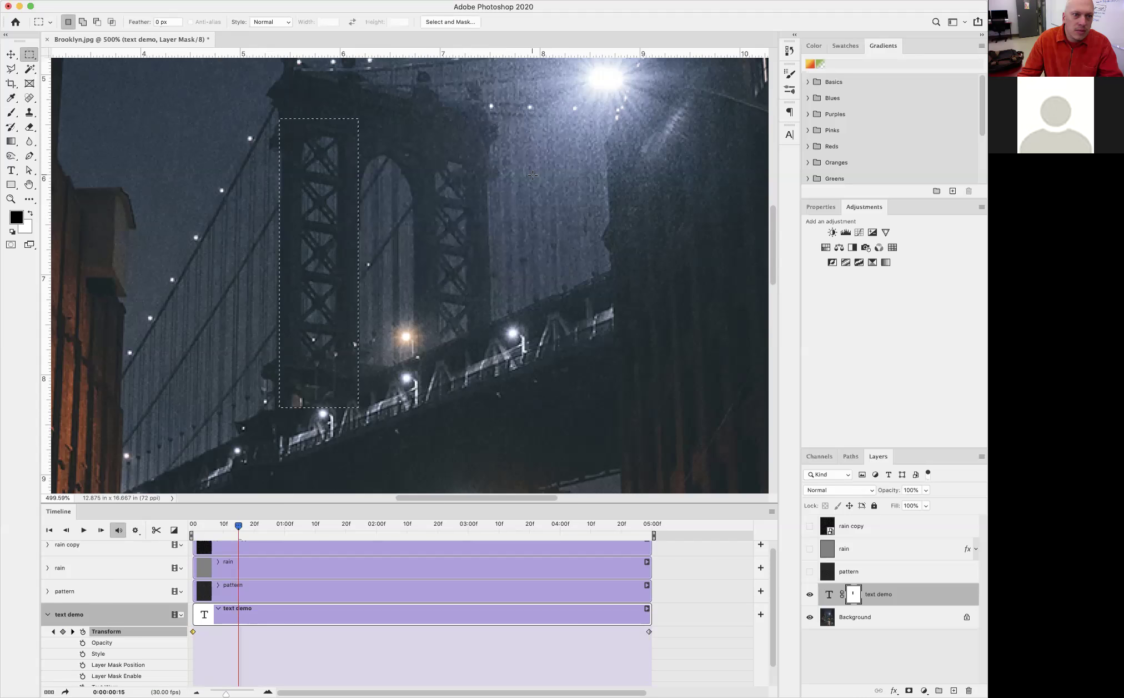
Deselect the tower area, fit the image in view, and preview the text passing behind the masked tower from the start.
{"action": "left_click", "coordinate": [29, 53]}
{"action": "left_click_drag", "start_coordinate": [228, 526], "coordinate": [297, 522]}
{"action": "key", "text": "super+0"}
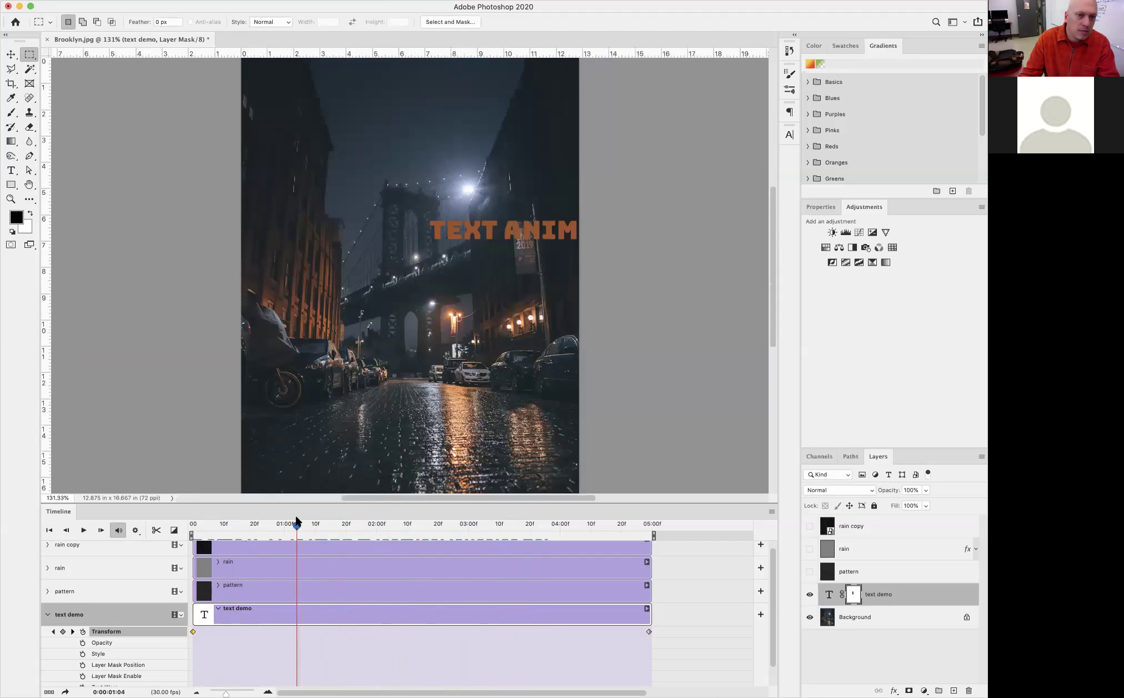
{"action": "left_click", "coordinate": [48, 532]}
{"action": "left_click", "coordinate": [83, 530]}
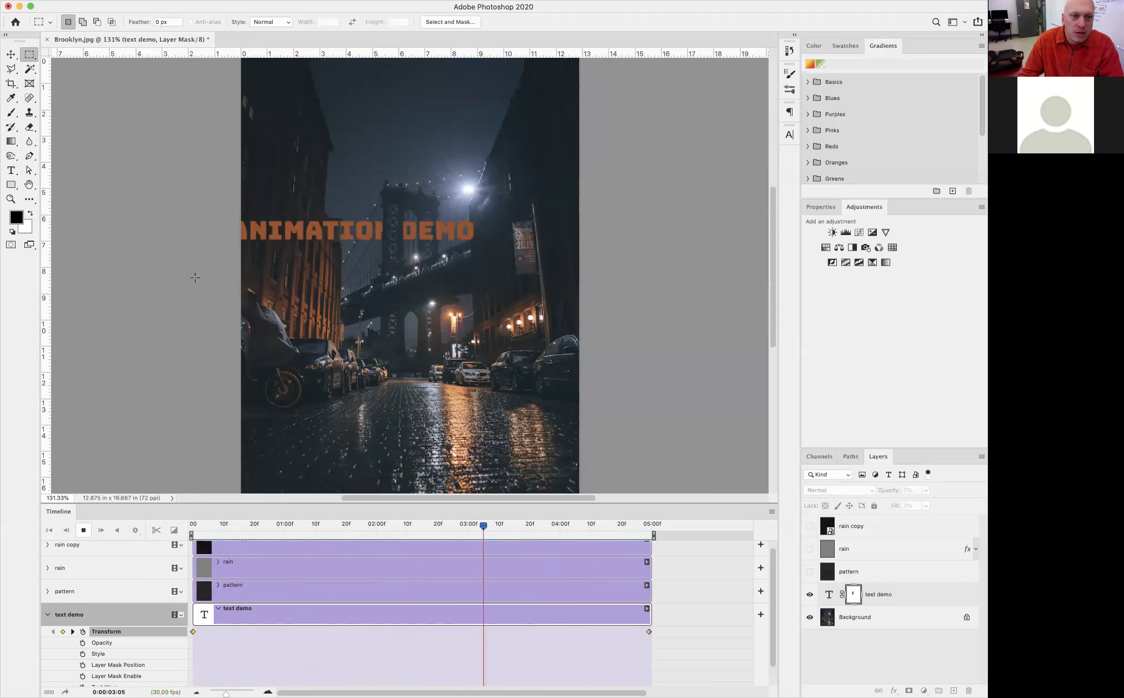
{"action": "left_click", "coordinate": [84, 531]}
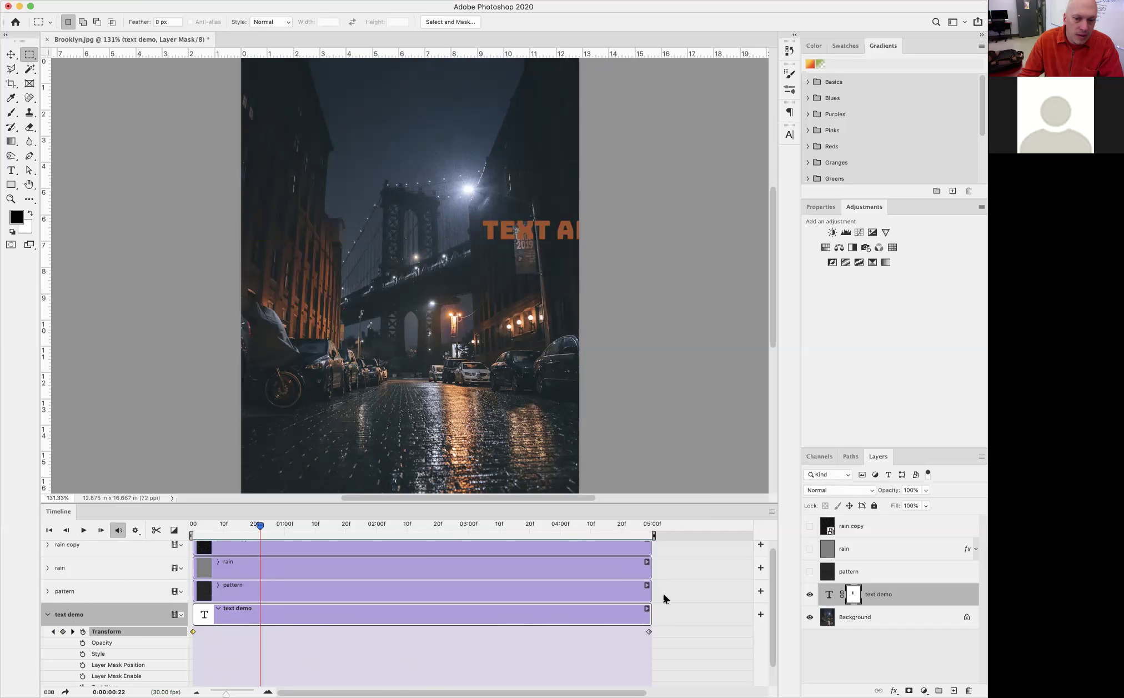
Return the playhead to 0:00:00:00 and collapse the text demo track.
{"action": "scroll", "coordinate": [556, 580], "scroll_direction": "down", "scroll_amount": 1}
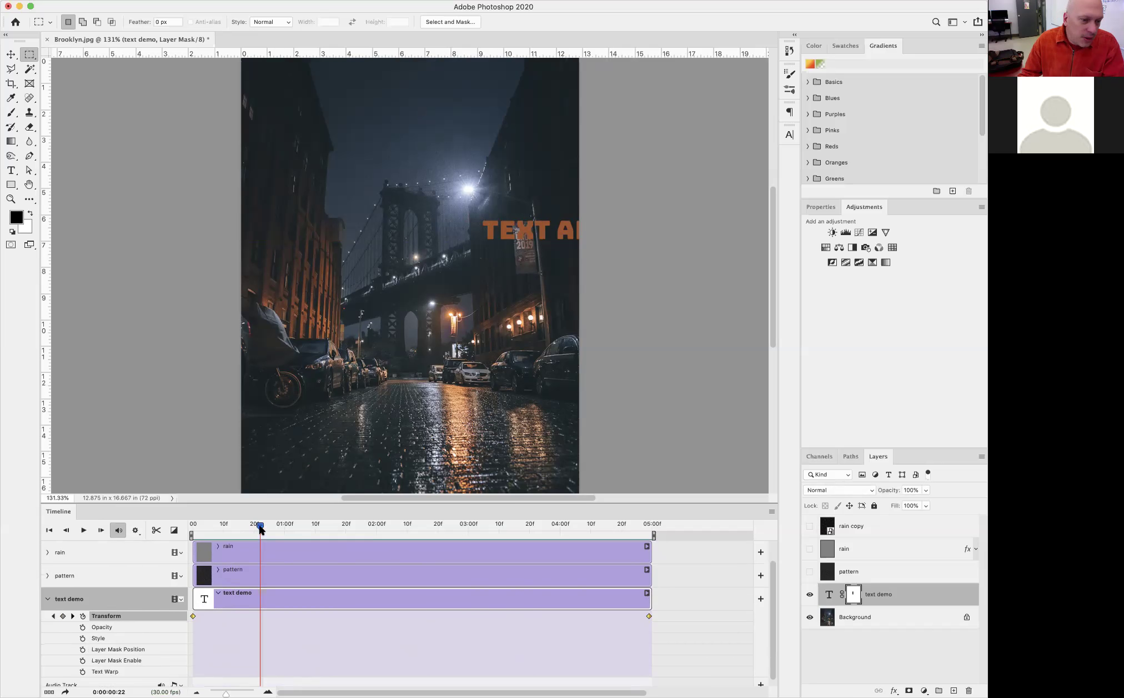
{"action": "left_click_drag", "start_coordinate": [260, 525], "coordinate": [213, 529]}
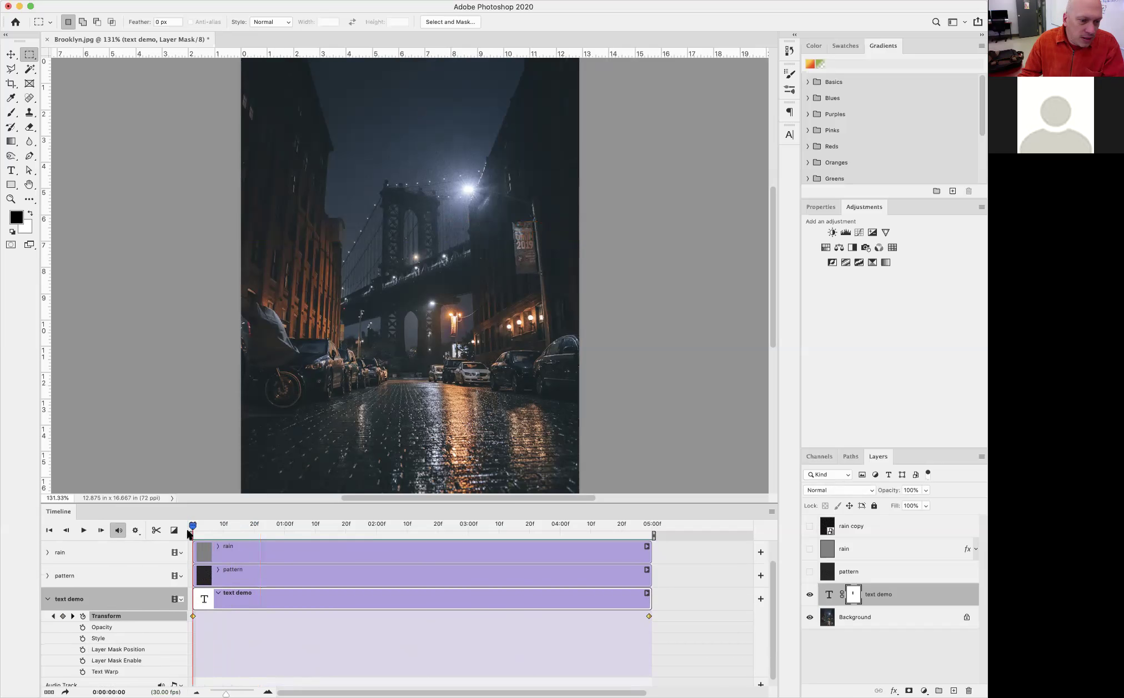
{"action": "left_click", "coordinate": [47, 598]}
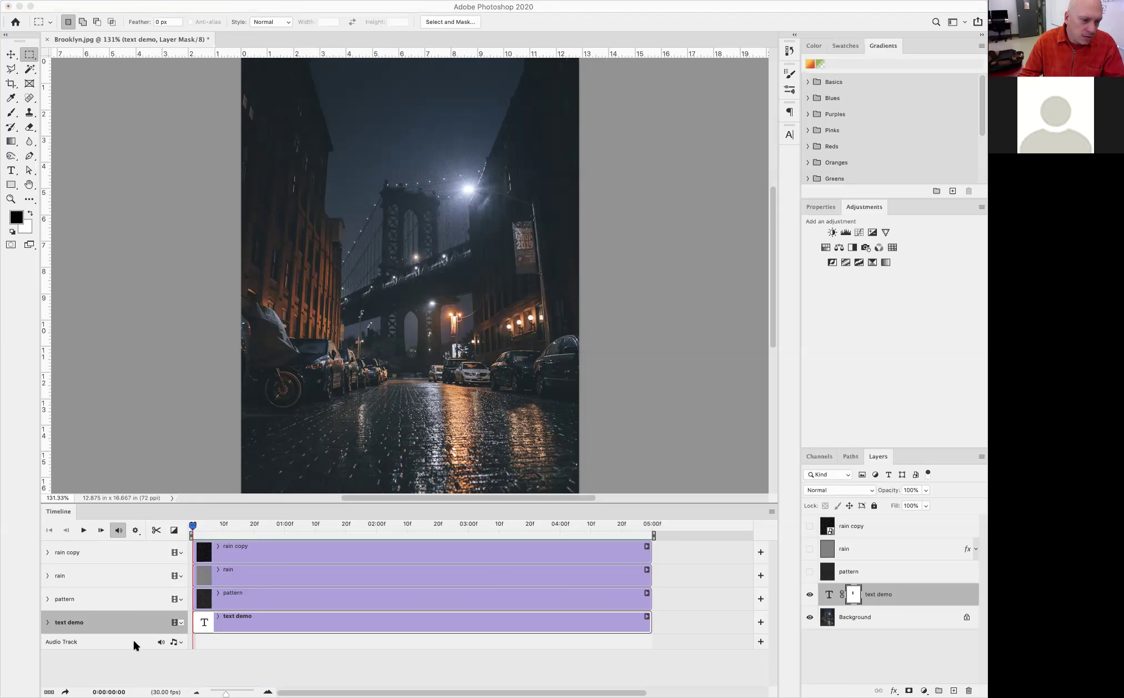
Open the audio file chooser for the Audio Track and browse up from the images folder to Macintosh HD.
{"action": "left_click", "coordinate": [174, 641]}
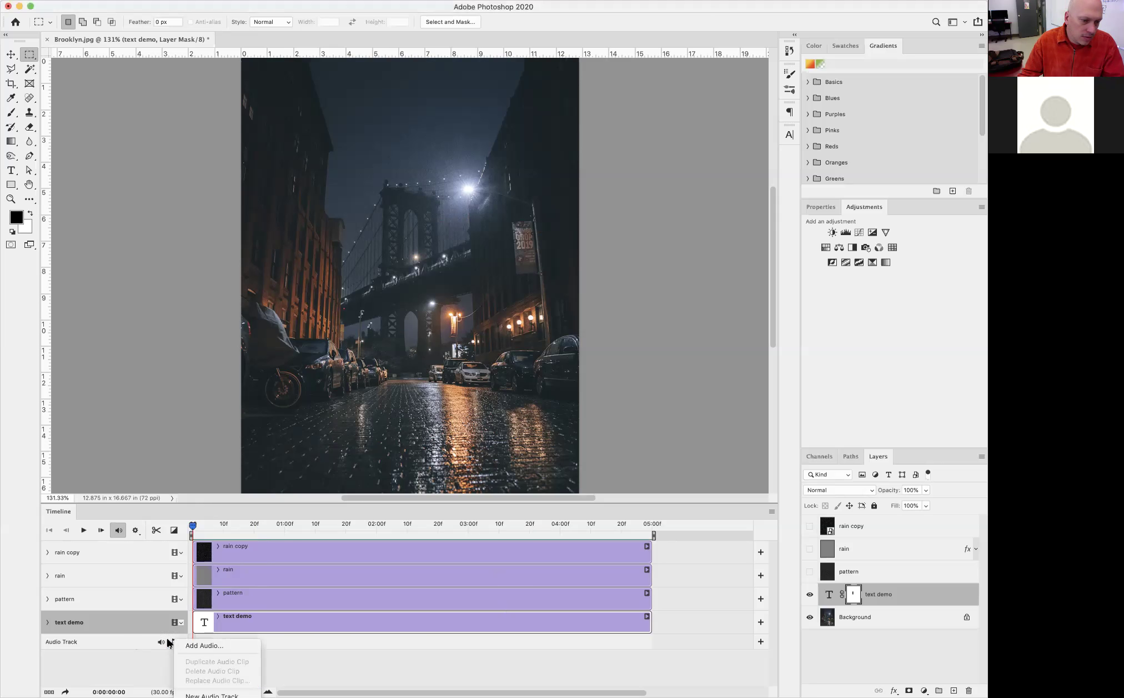
{"action": "left_click", "coordinate": [184, 644]}
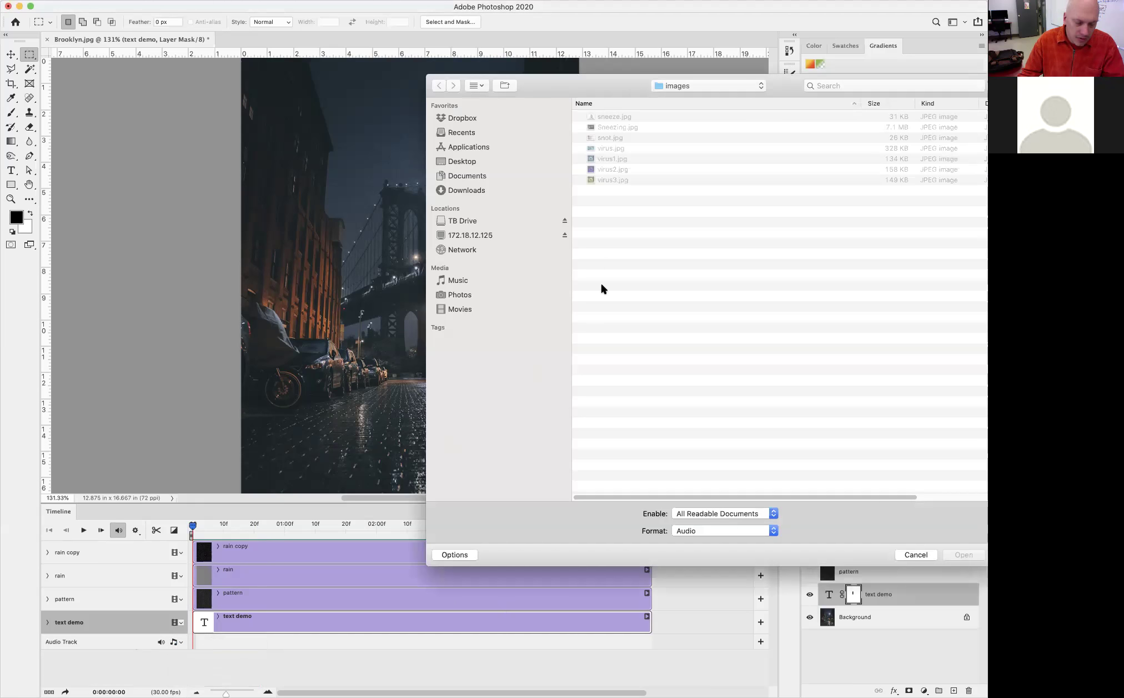
{"action": "left_click_drag", "start_coordinate": [580, 85], "coordinate": [398, 86]}
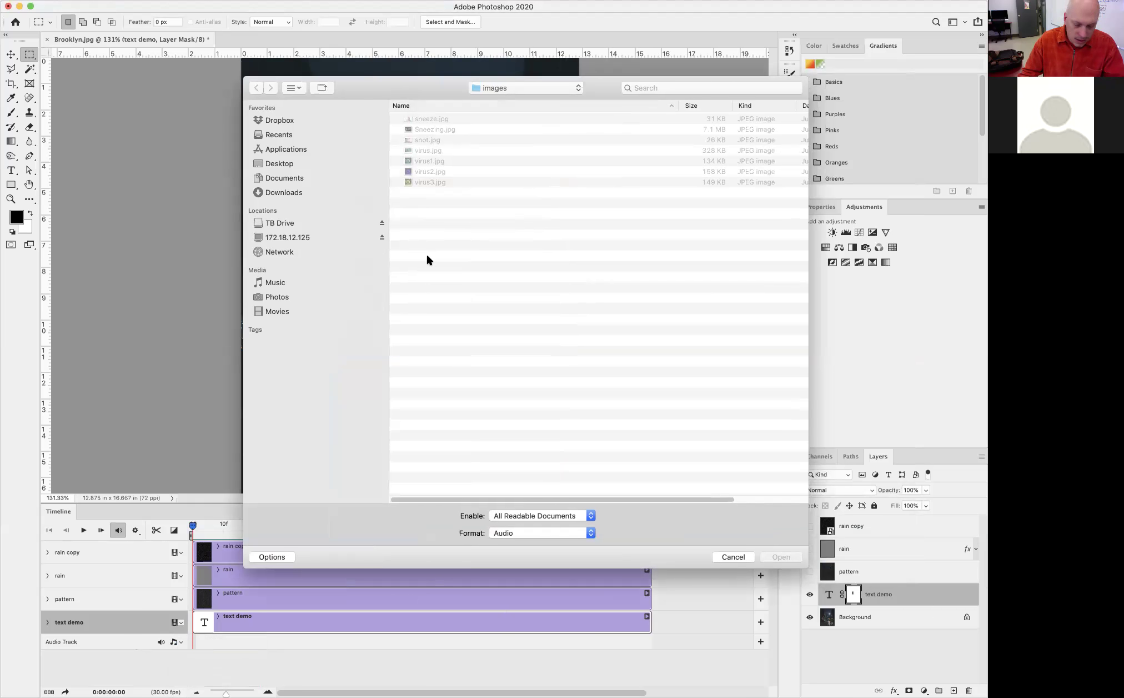
{"action": "key", "text": "super+Up"}
{"action": "key", "text": "super+Up"}
{"action": "key", "text": "super+Up"}
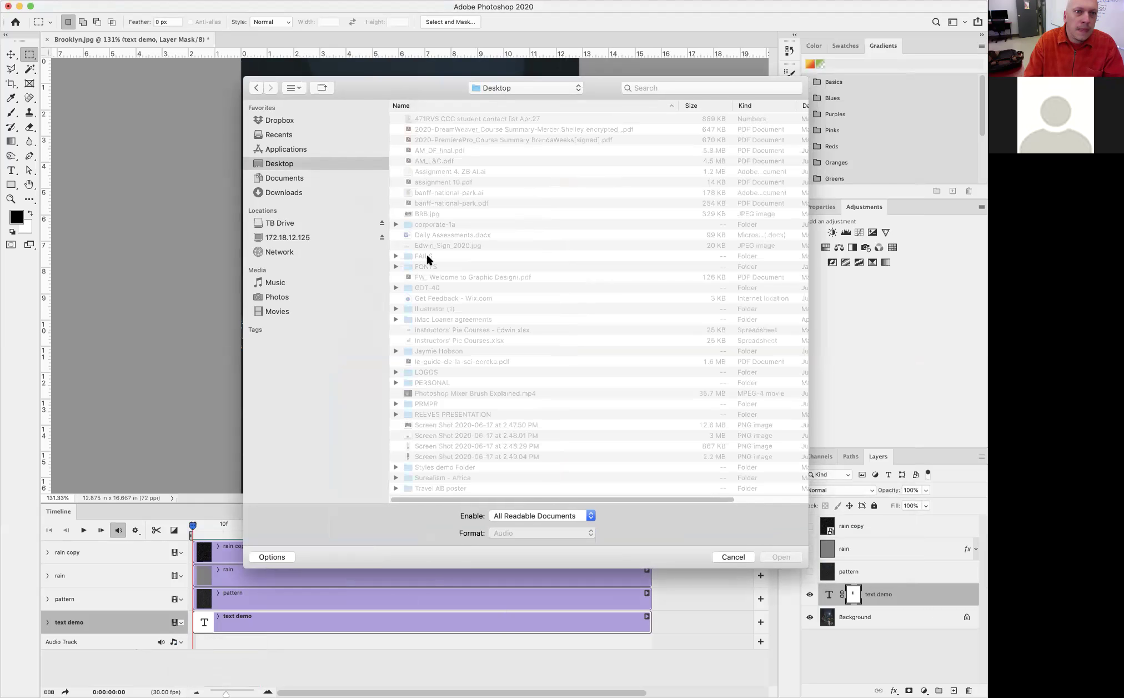
{"action": "key", "text": "super+Up"}
{"action": "key", "text": "super+Up"}
{"action": "key", "text": "super+Up"}
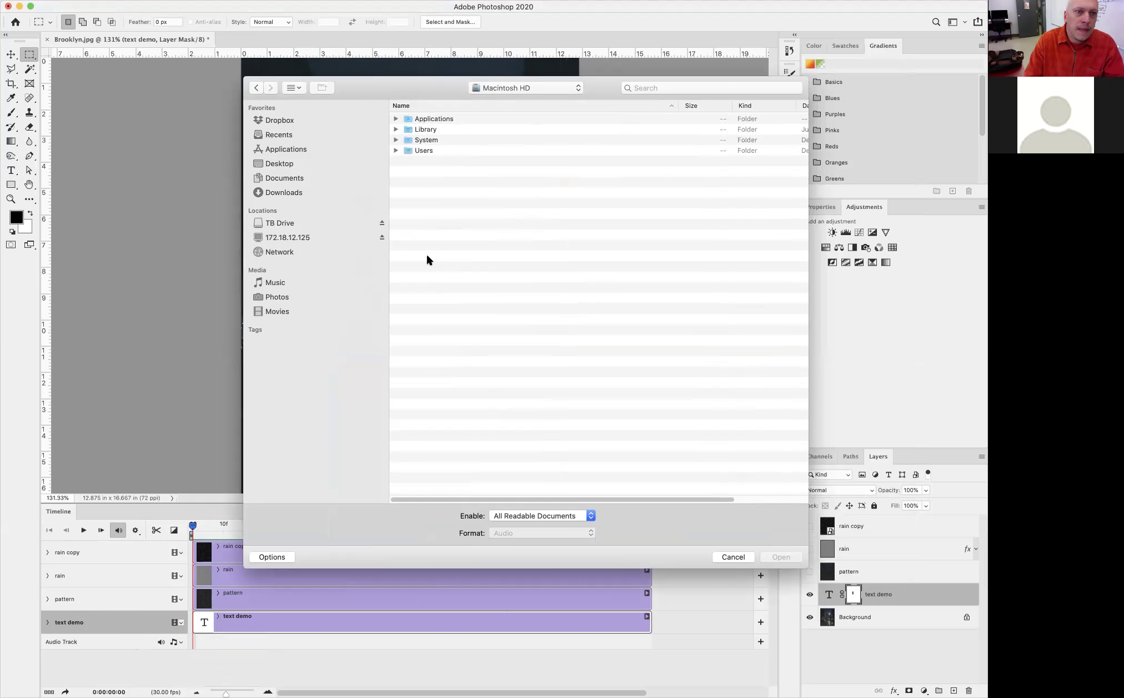
Browse through MacLab2's Resources to the Example folder inside 01_Photoshop's Assignments Assets and add Thunder Sound effect.mp3 to the Audio Track.
{"action": "double_click", "coordinate": [457, 127]}
{"action": "double_click", "coordinate": [459, 128]}
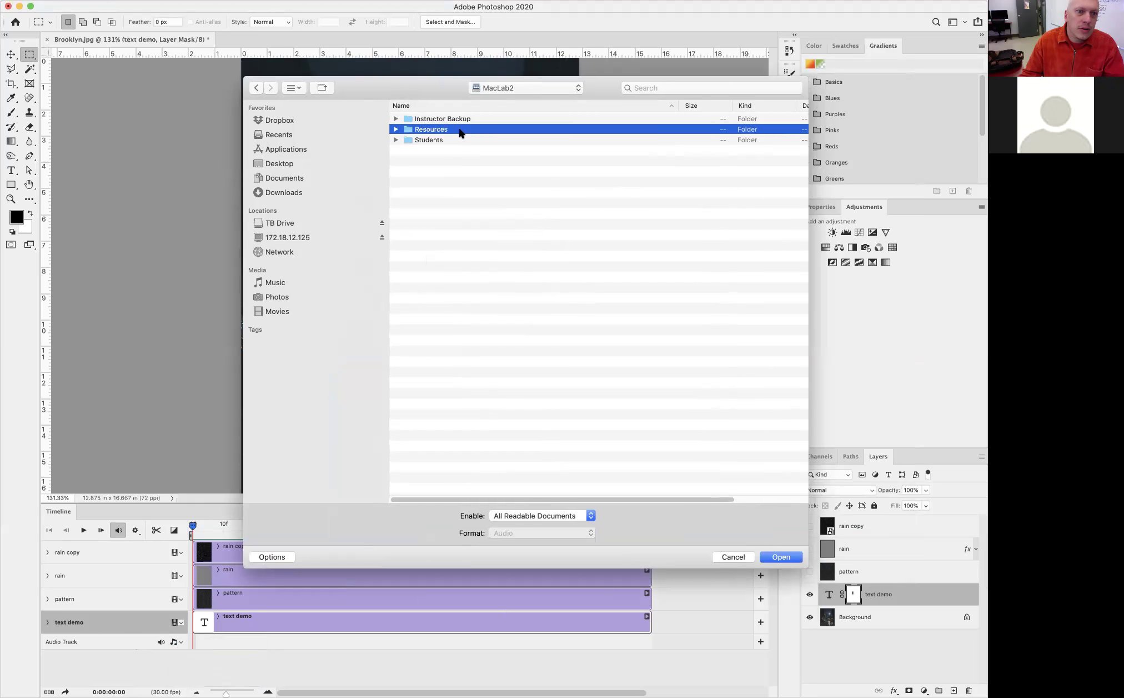
{"action": "double_click", "coordinate": [455, 224]}
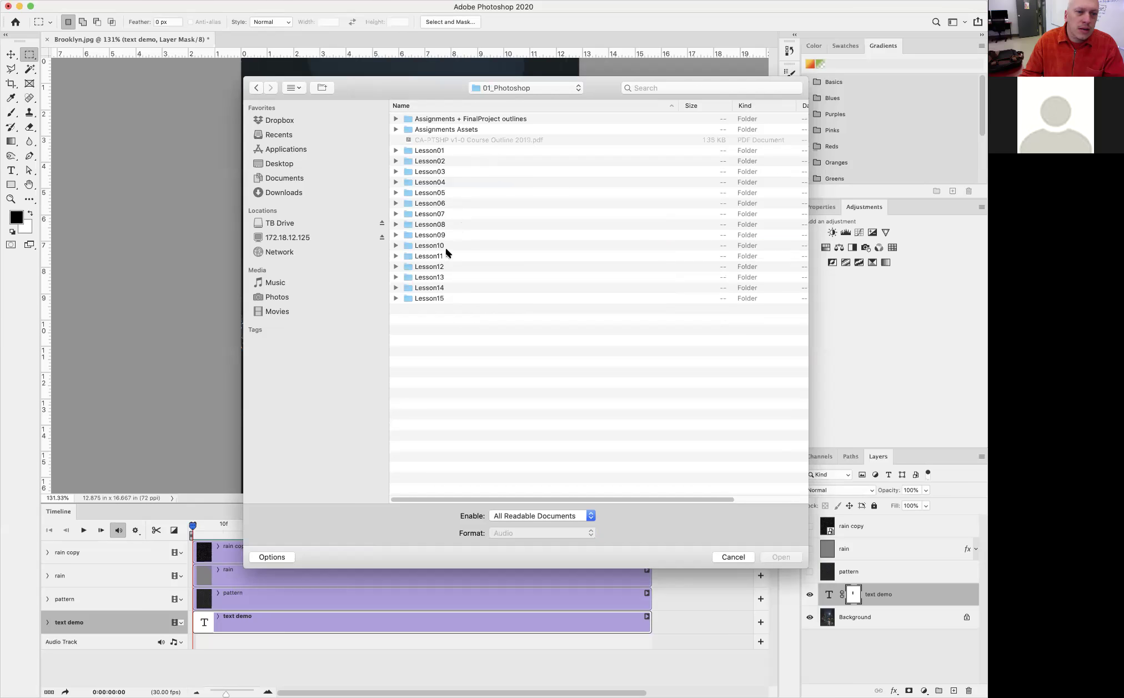
{"action": "double_click", "coordinate": [472, 130]}
{"action": "double_click", "coordinate": [466, 203]}
{"action": "double_click", "coordinate": [446, 160]}
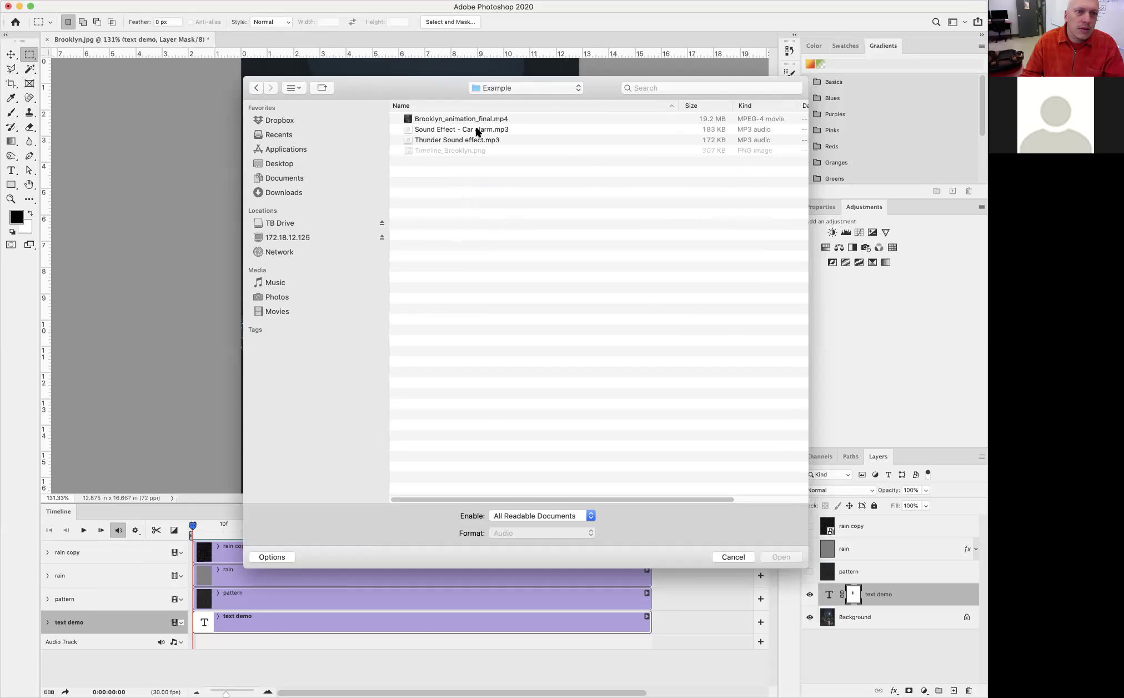
{"action": "left_click", "coordinate": [522, 140]}
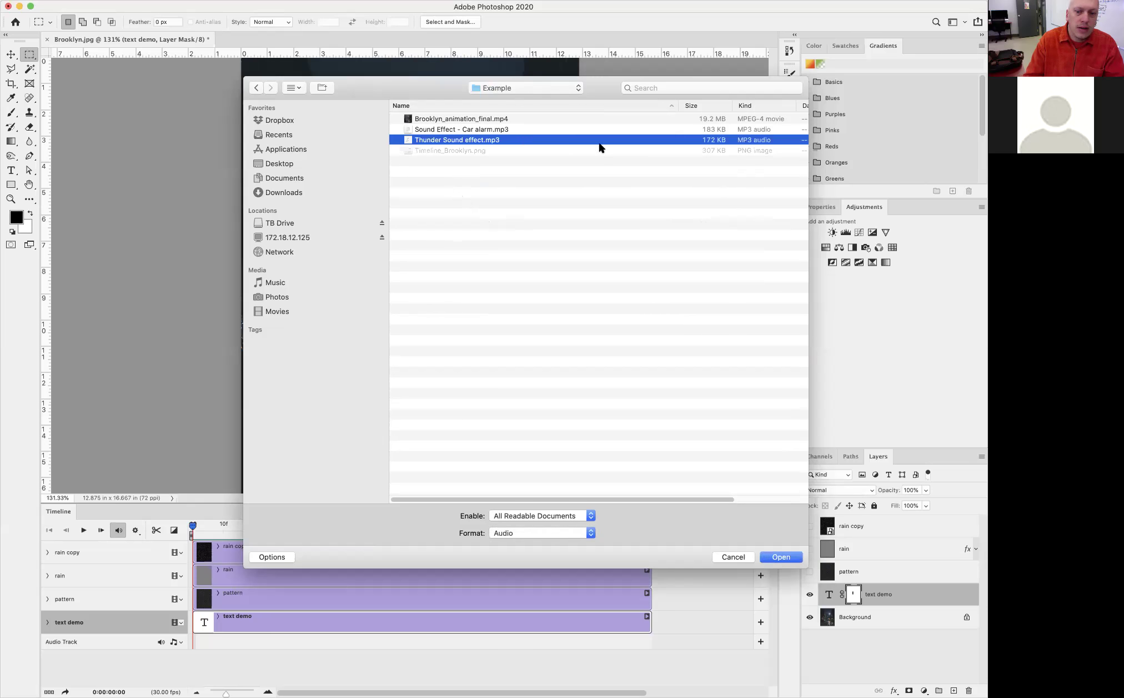
{"action": "double_click", "coordinate": [600, 142]}
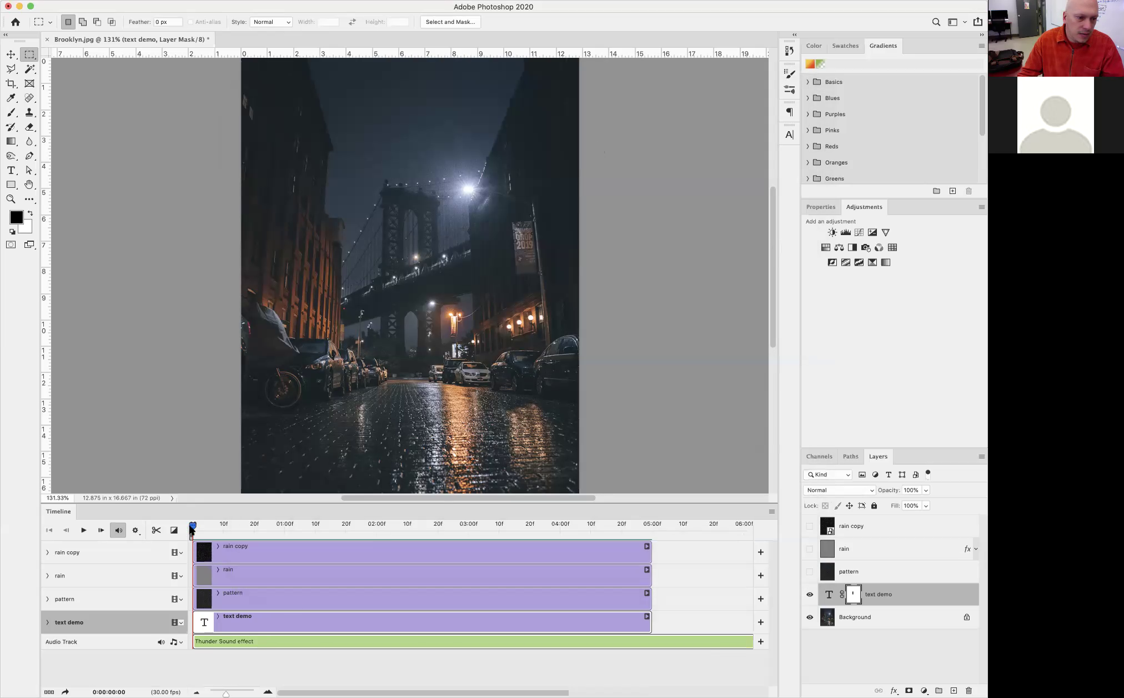
Play the animation with the thunder audio, and stop playback.
{"action": "left_click", "coordinate": [82, 531]}
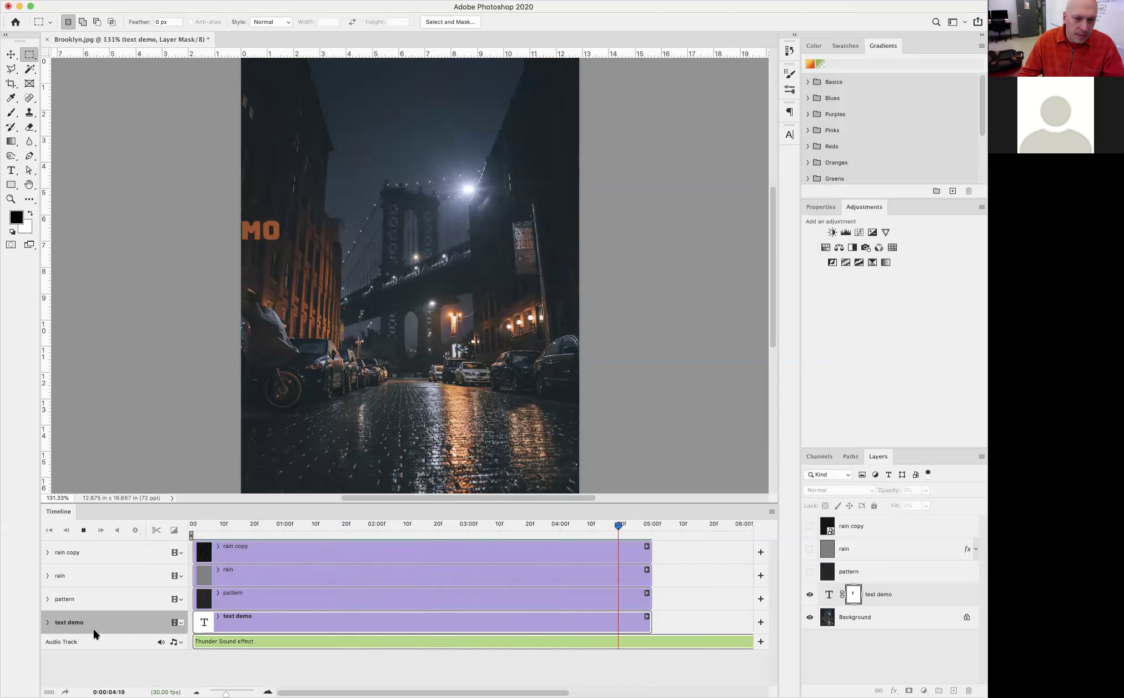
{"action": "left_click", "coordinate": [84, 532]}
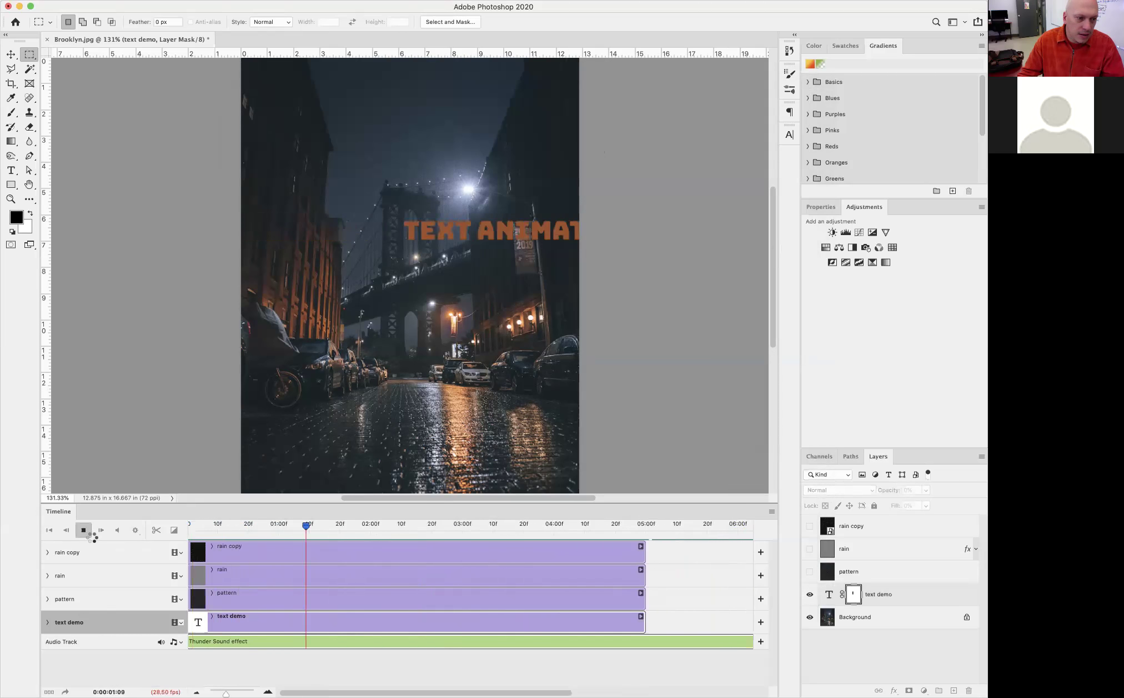
Trim the end of the Thunder Sound effect clip to 05:00f, level with the ends of the video tracks.
{"action": "scroll", "coordinate": [417, 589], "scroll_direction": "right", "scroll_amount": 10}
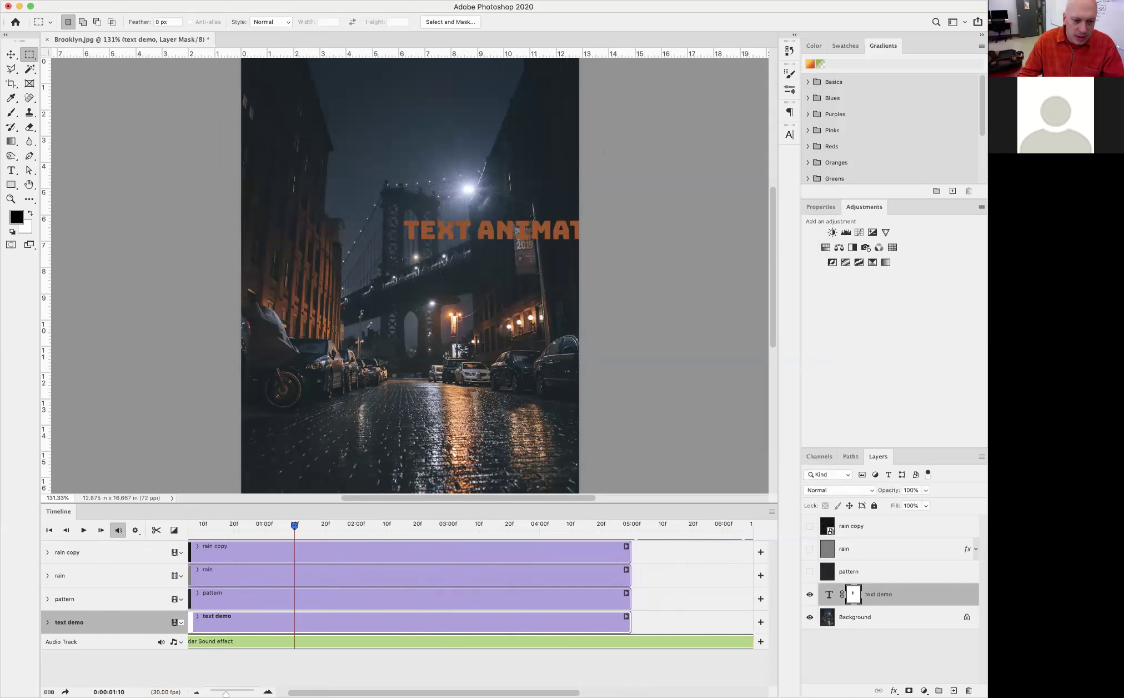
{"action": "scroll", "coordinate": [470, 653], "scroll_direction": "left", "scroll_amount": 3}
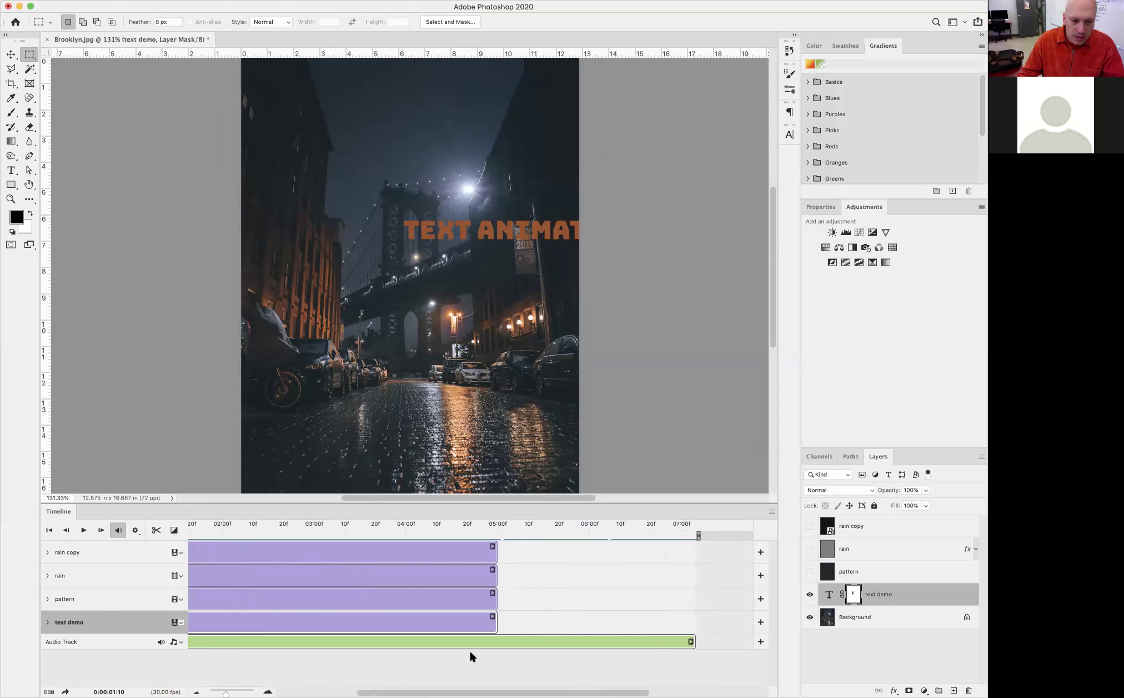
{"action": "left_click", "coordinate": [673, 640]}
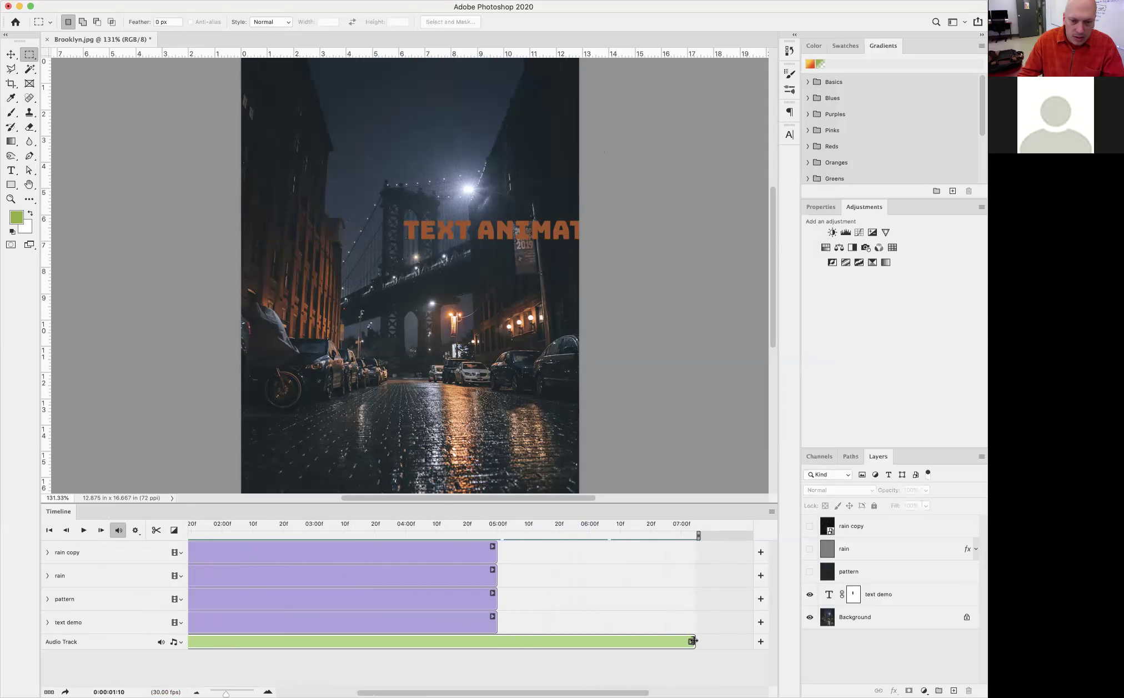
{"action": "left_click_drag", "start_coordinate": [680, 640], "coordinate": [495, 641]}
{"action": "scroll", "coordinate": [264, 603], "scroll_direction": "left", "scroll_amount": 3}
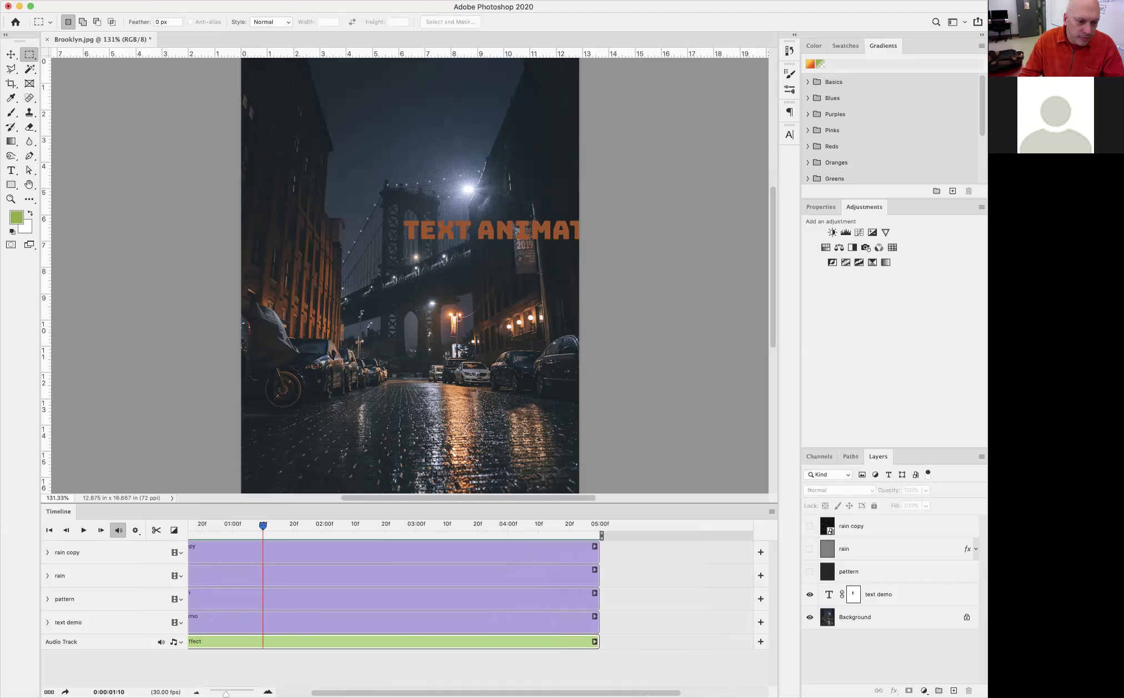
{"action": "scroll", "coordinate": [422, 589], "scroll_direction": "left", "scroll_amount": 2}
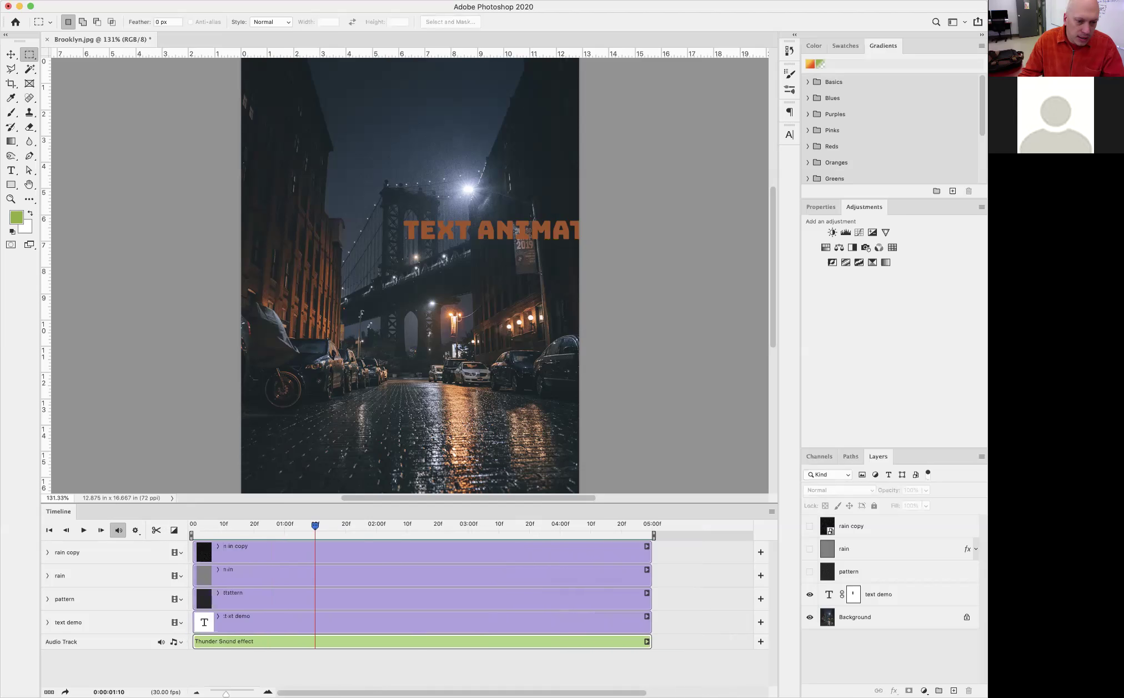
Try to apply the Fade transition to the end of the Thunder Sound effect clip.
{"action": "left_click", "coordinate": [174, 531]}
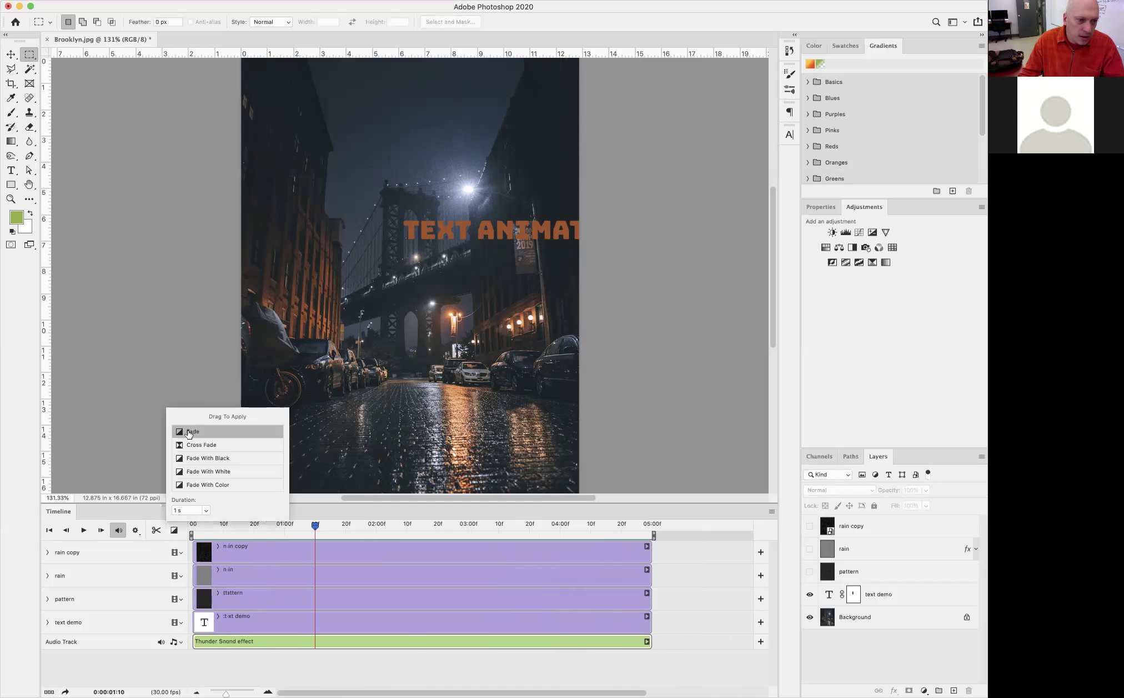
{"action": "left_click_drag", "start_coordinate": [179, 434], "coordinate": [646, 646]}
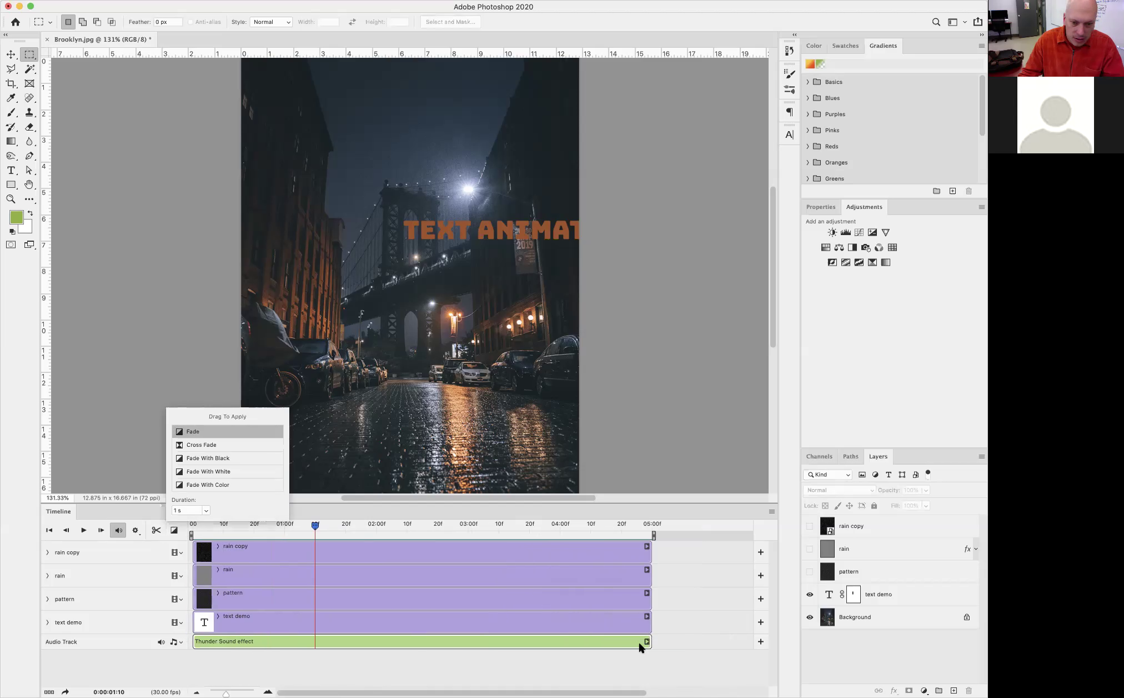
{"action": "left_click", "coordinate": [647, 646]}
{"action": "left_click", "coordinate": [647, 643]}
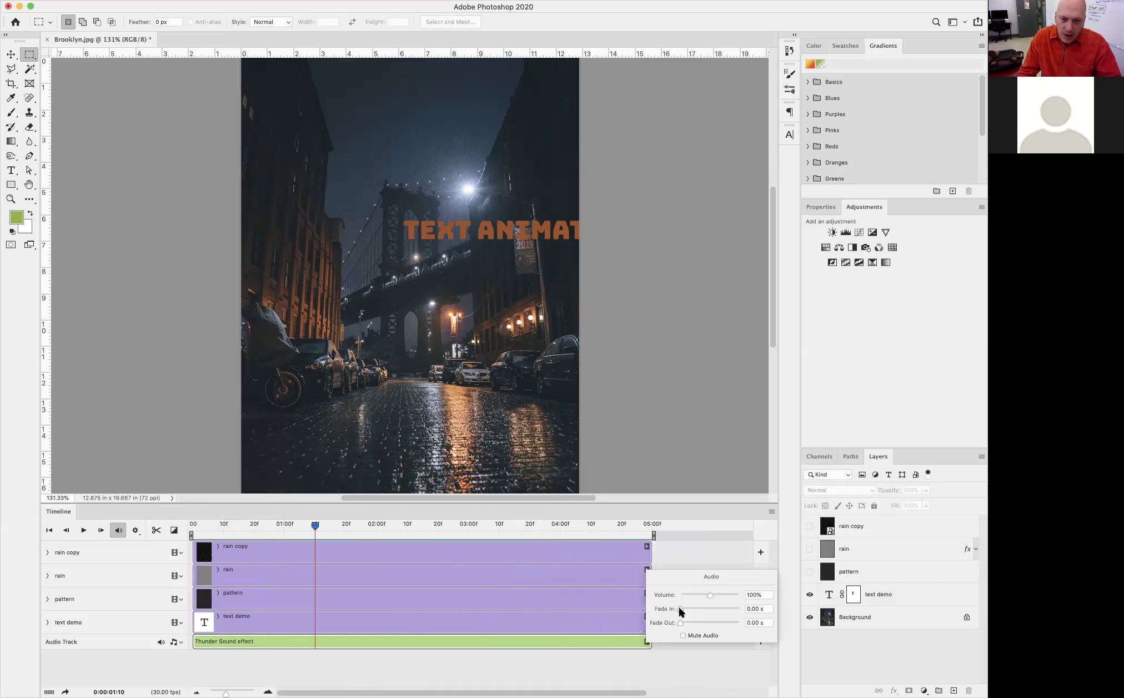
{"action": "left_click", "coordinate": [677, 553]}
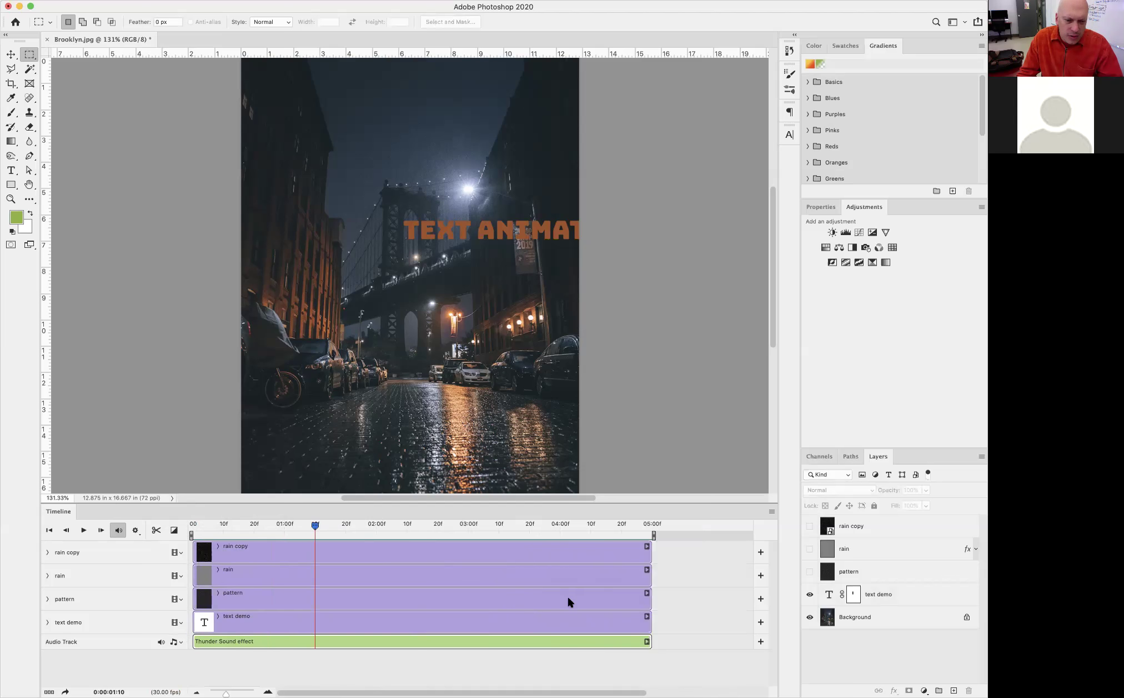
Set the thunder clip's audio fade-out to 0.5 s and play part of the animation to test it.
{"action": "left_click", "coordinate": [647, 643]}
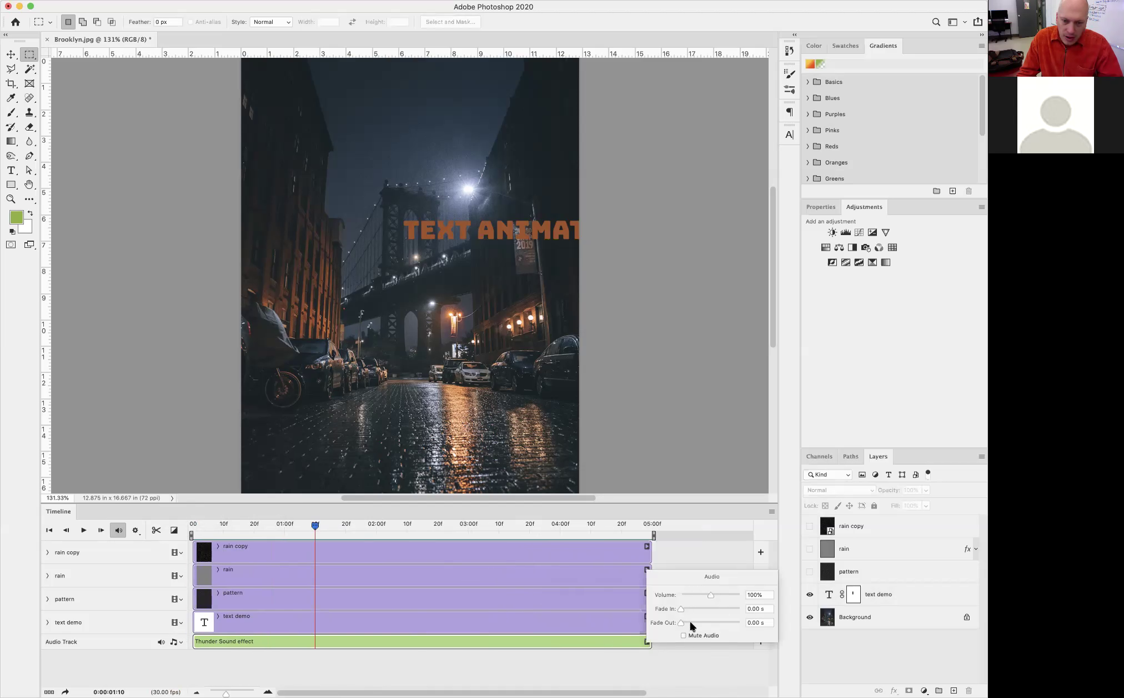
{"action": "left_click_drag", "start_coordinate": [679, 621], "coordinate": [690, 620]}
{"action": "left_click_drag", "start_coordinate": [688, 622], "coordinate": [681, 625]}
{"action": "type", "text": "0.5"}
{"action": "key", "text": "Tab"}
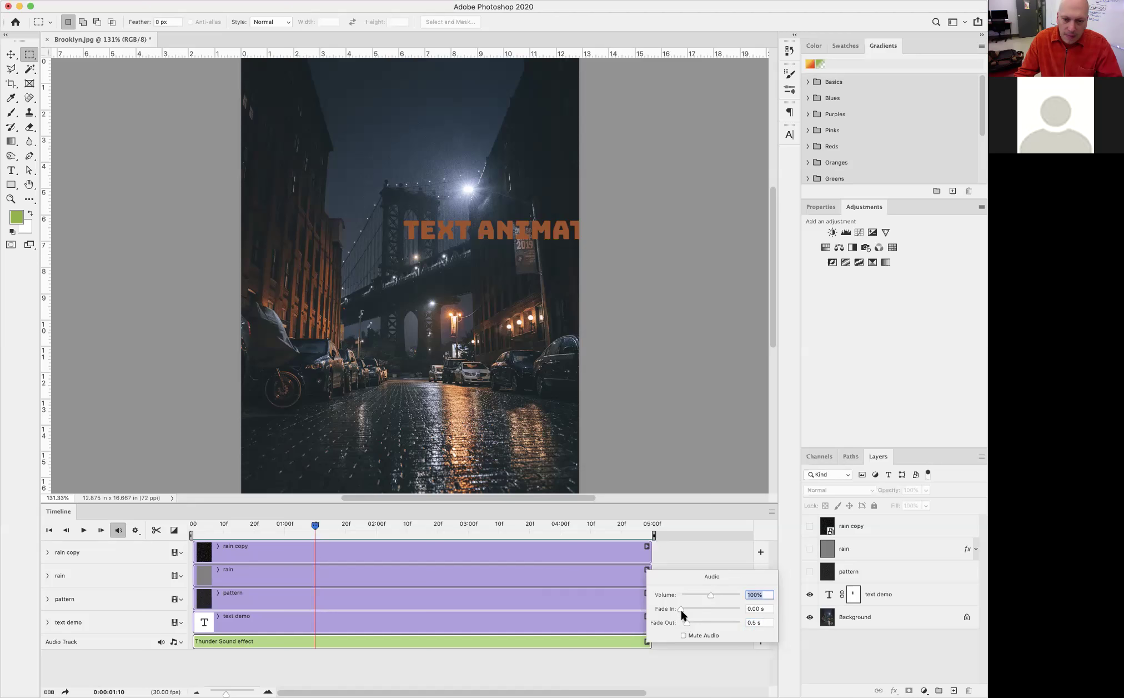
{"action": "left_click", "coordinate": [466, 660]}
{"action": "left_click", "coordinate": [78, 532]}
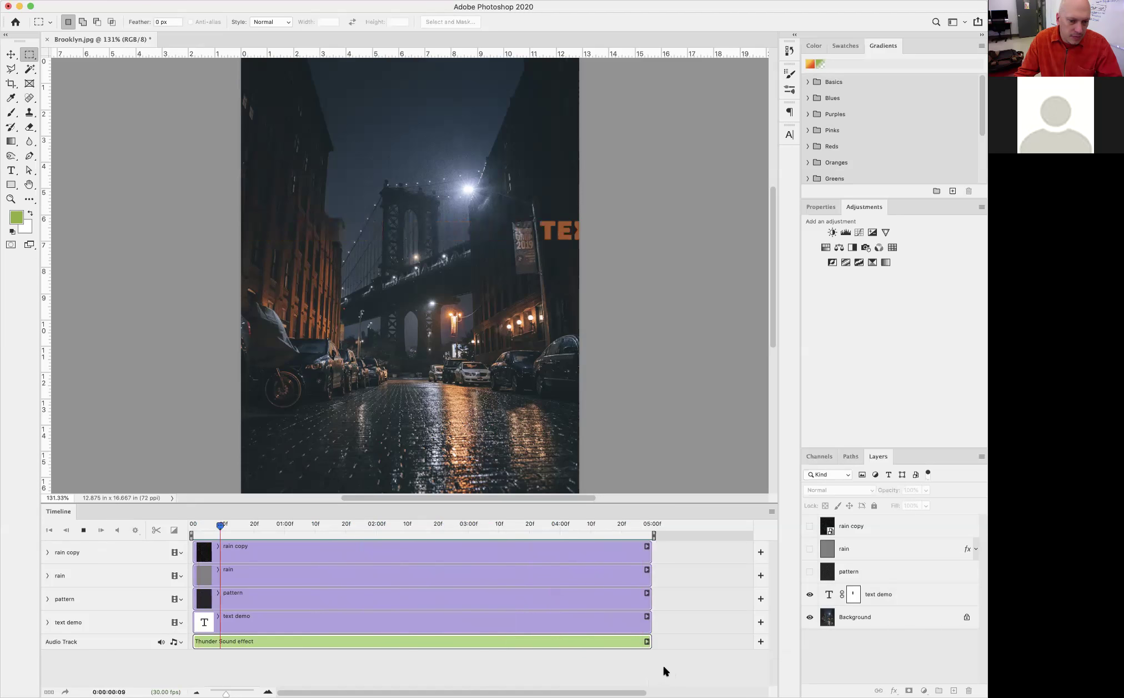
{"action": "left_click", "coordinate": [83, 532]}
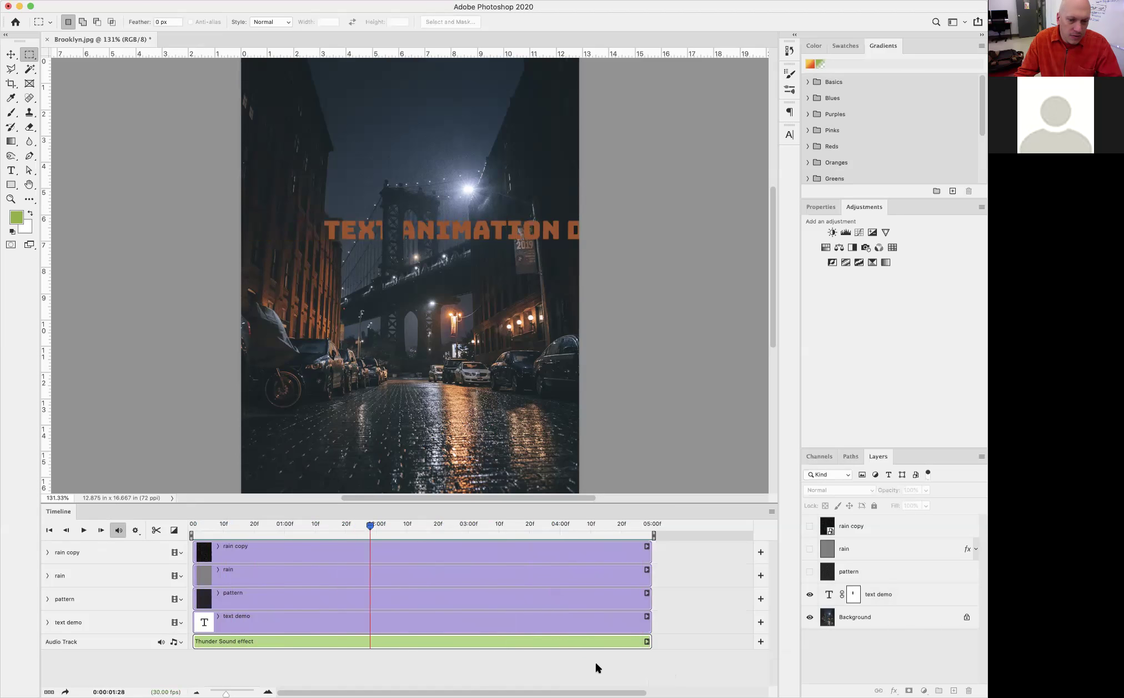
Set the fade-out of the Thunder Sound effect clip to 1 s.
{"action": "left_click", "coordinate": [647, 642]}
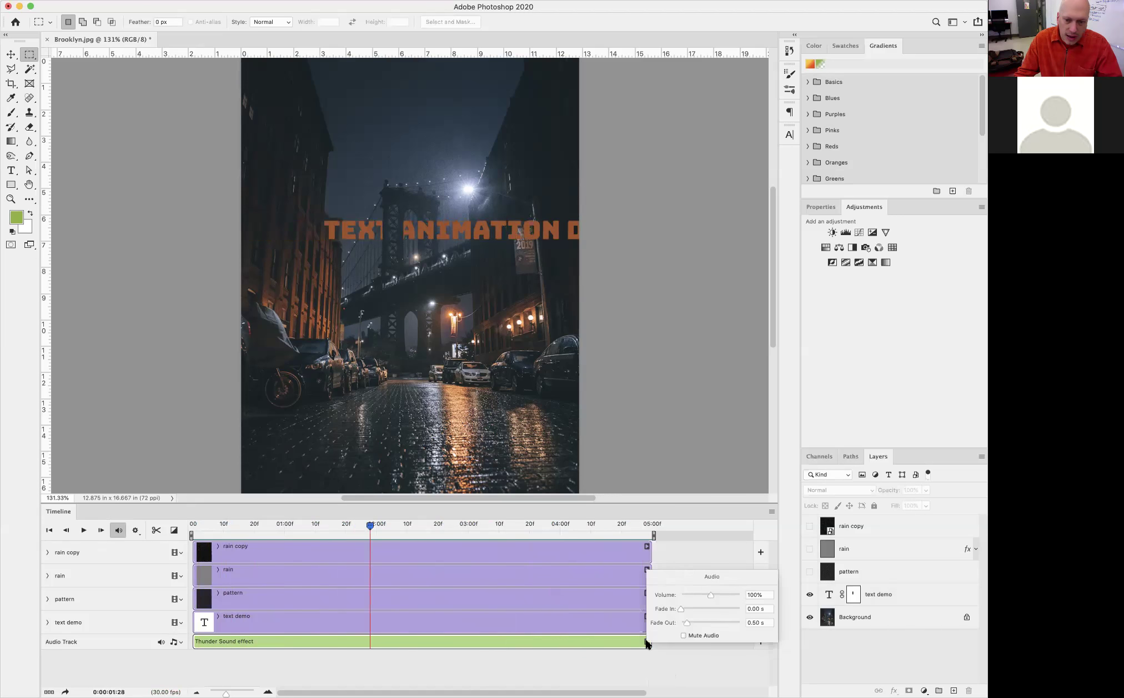
{"action": "left_click", "coordinate": [757, 622]}
{"action": "type", "text": "10"}
{"action": "key", "text": "BackSpace"}
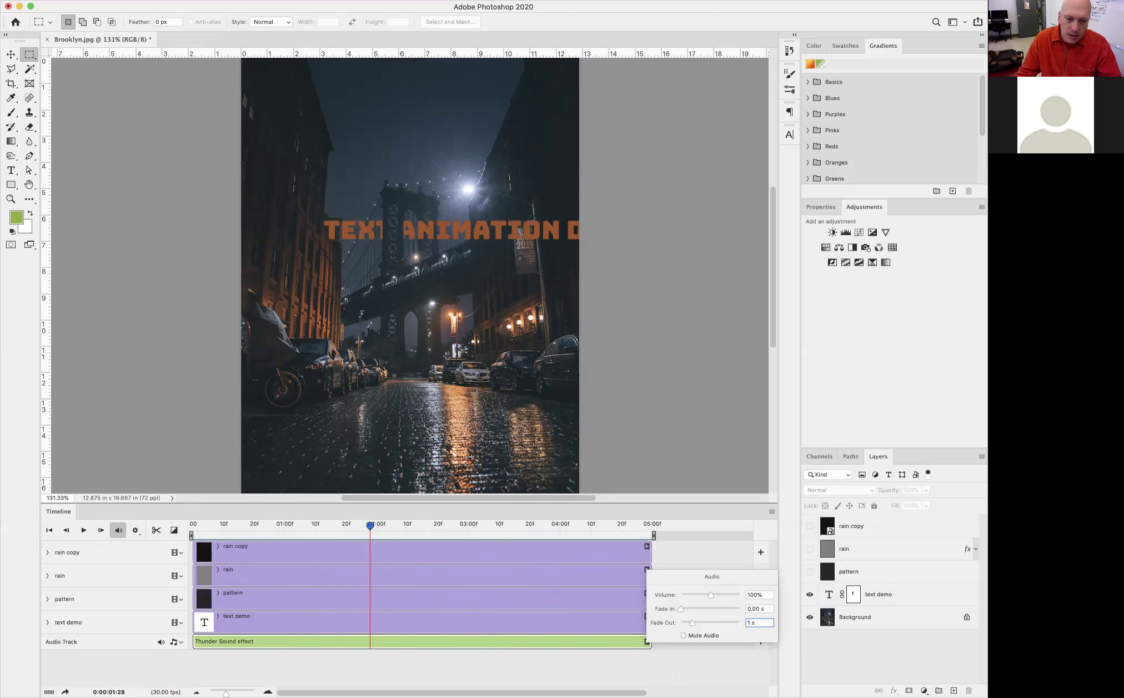
{"action": "key", "text": "Return"}
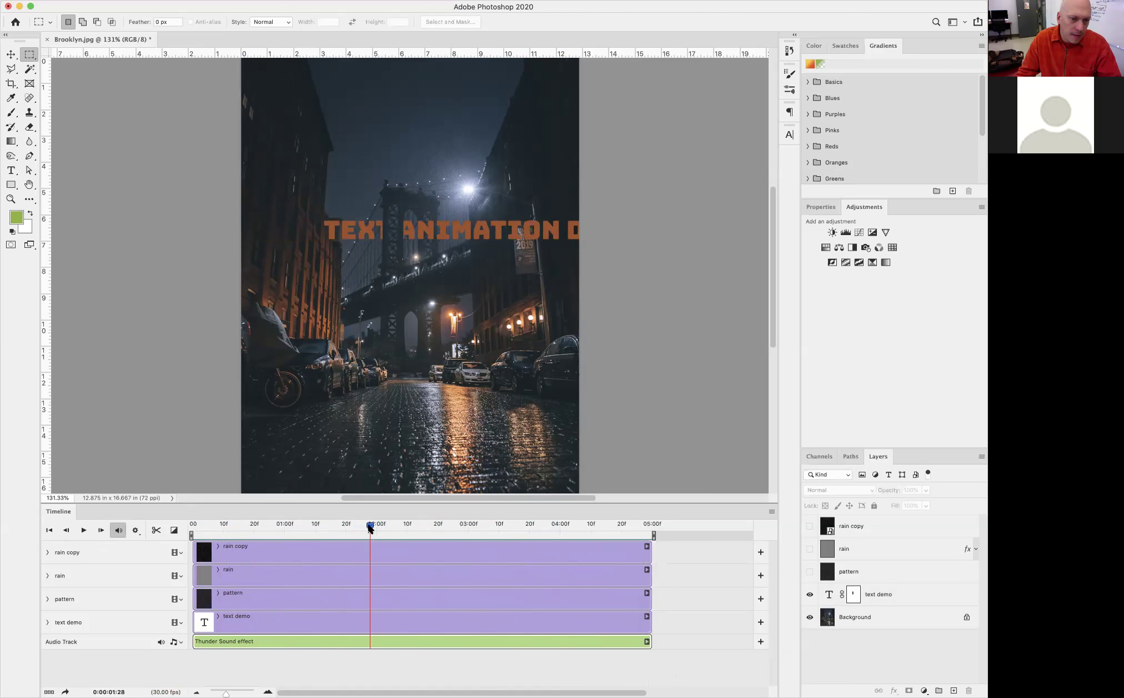
Play the animation from near its start to check the thunder's fade-out, and stop playback.
{"action": "left_click_drag", "start_coordinate": [370, 525], "coordinate": [208, 525]}
{"action": "left_click", "coordinate": [79, 531]}
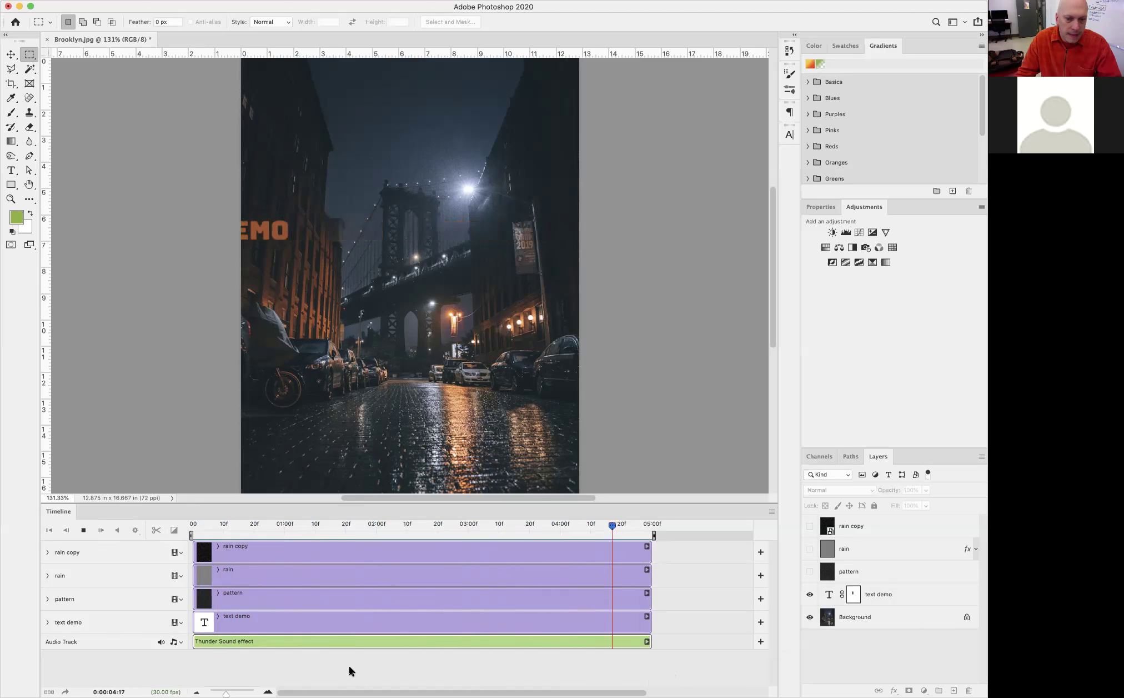
{"action": "left_click", "coordinate": [83, 529]}
Play the animation's opening second from near the start to listen for the thunder strike.
{"action": "left_click_drag", "start_coordinate": [352, 529], "coordinate": [236, 525]}
{"action": "left_click_drag", "start_coordinate": [226, 693], "coordinate": [235, 693]}
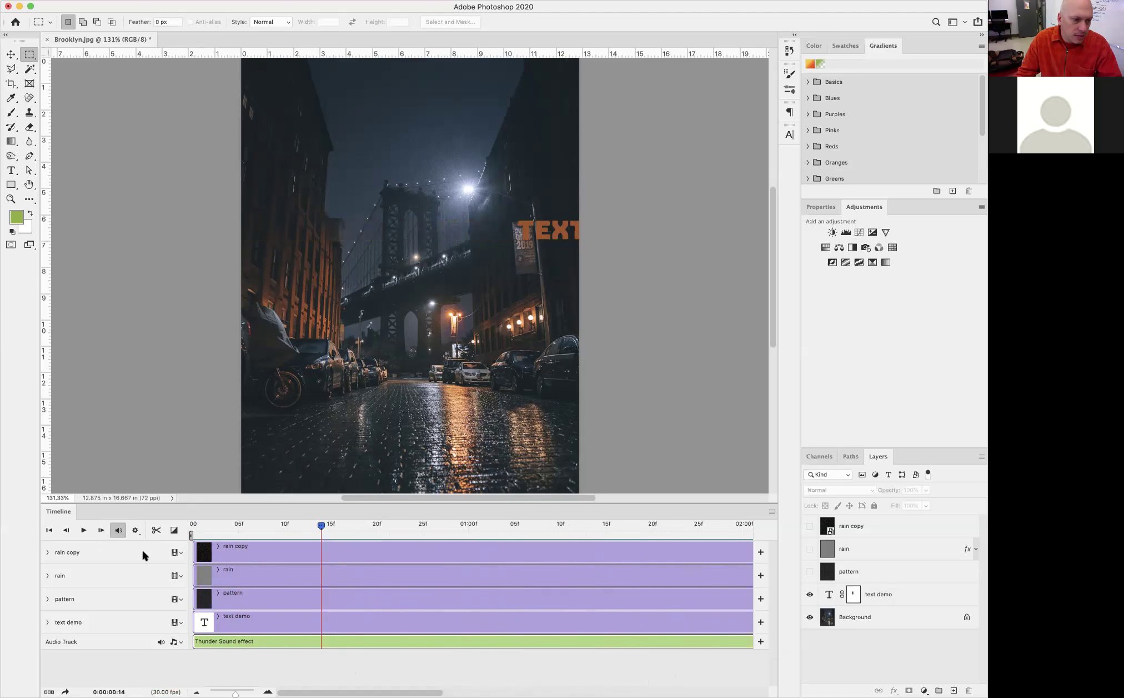
{"action": "left_click_drag", "start_coordinate": [292, 520], "coordinate": [234, 522]}
{"action": "left_click", "coordinate": [83, 530]}
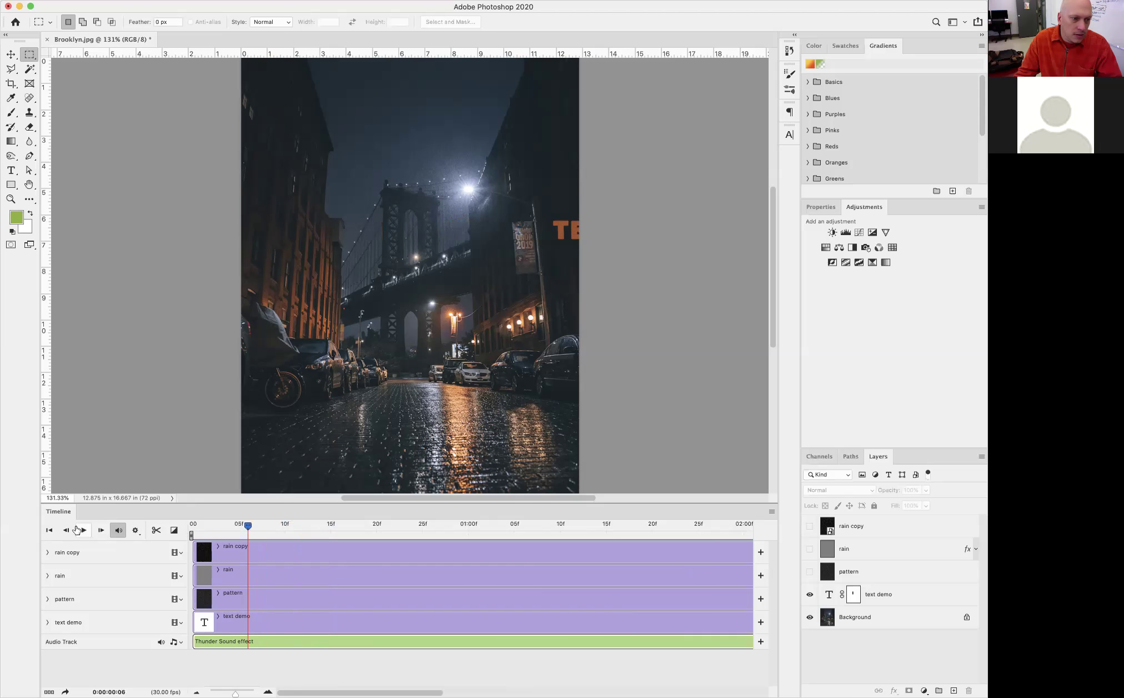
{"action": "key", "text": "space"}
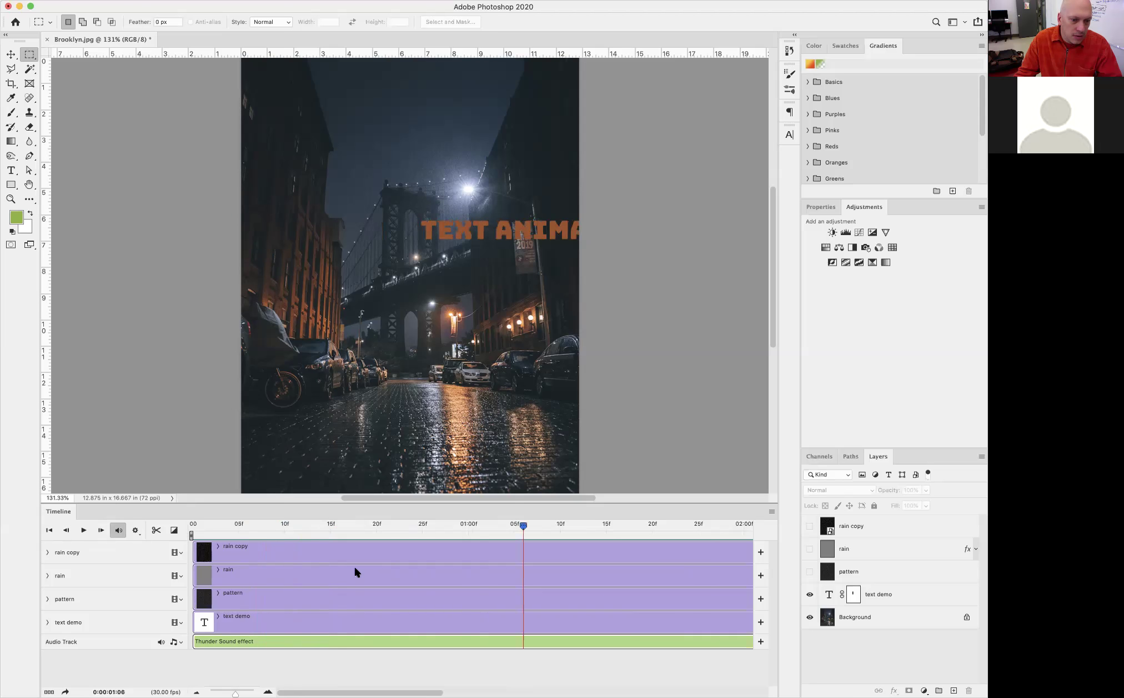
Replay the opening frames with sound and place the playhead at 0:00:00:19 for the lightning flash.
{"action": "left_click_drag", "start_coordinate": [236, 693], "coordinate": [243, 693]}
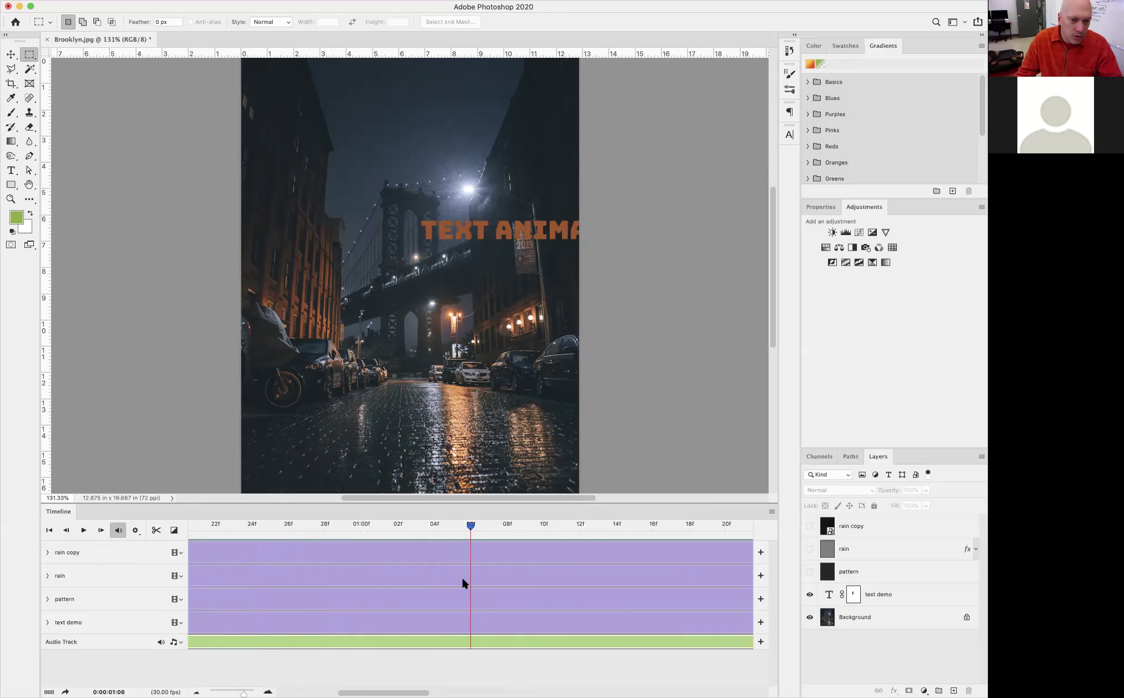
{"action": "left_click_drag", "start_coordinate": [471, 527], "coordinate": [234, 534]}
{"action": "left_click", "coordinate": [83, 531]}
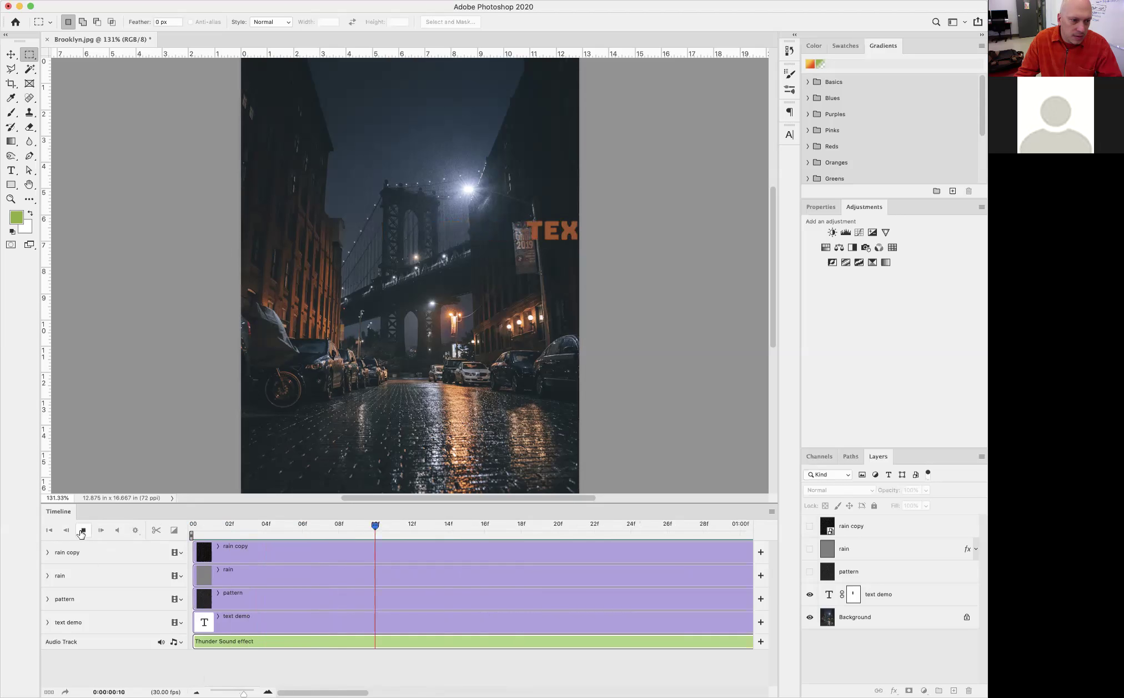
{"action": "left_click", "coordinate": [81, 531]}
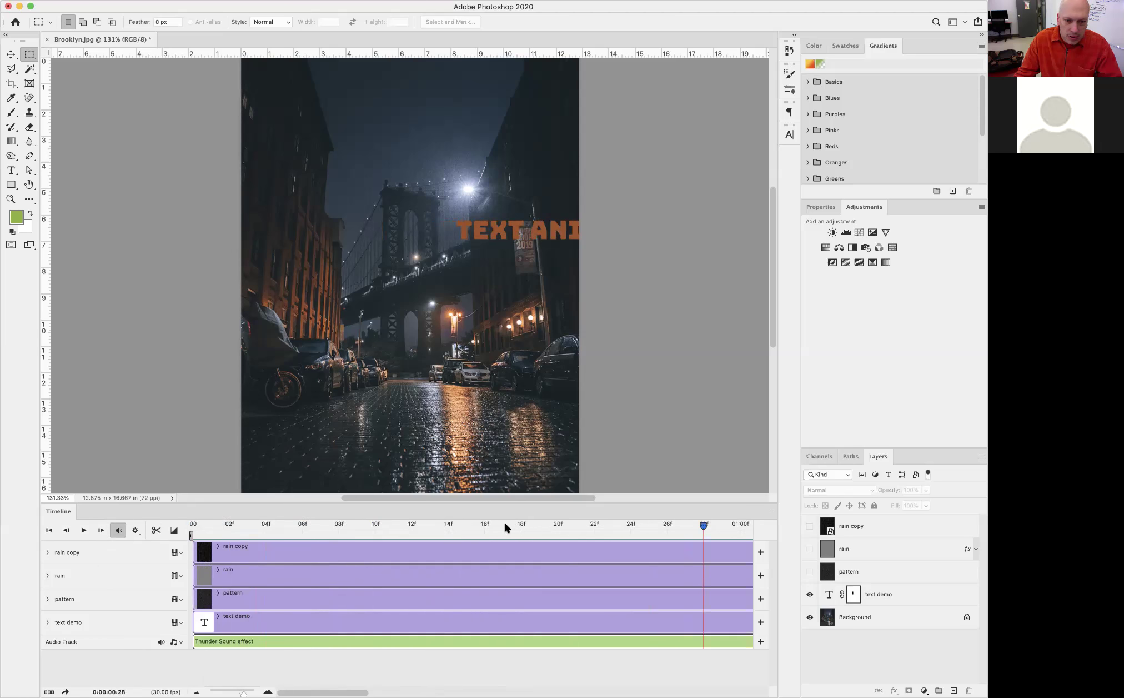
{"action": "left_click_drag", "start_coordinate": [706, 529], "coordinate": [529, 525]}
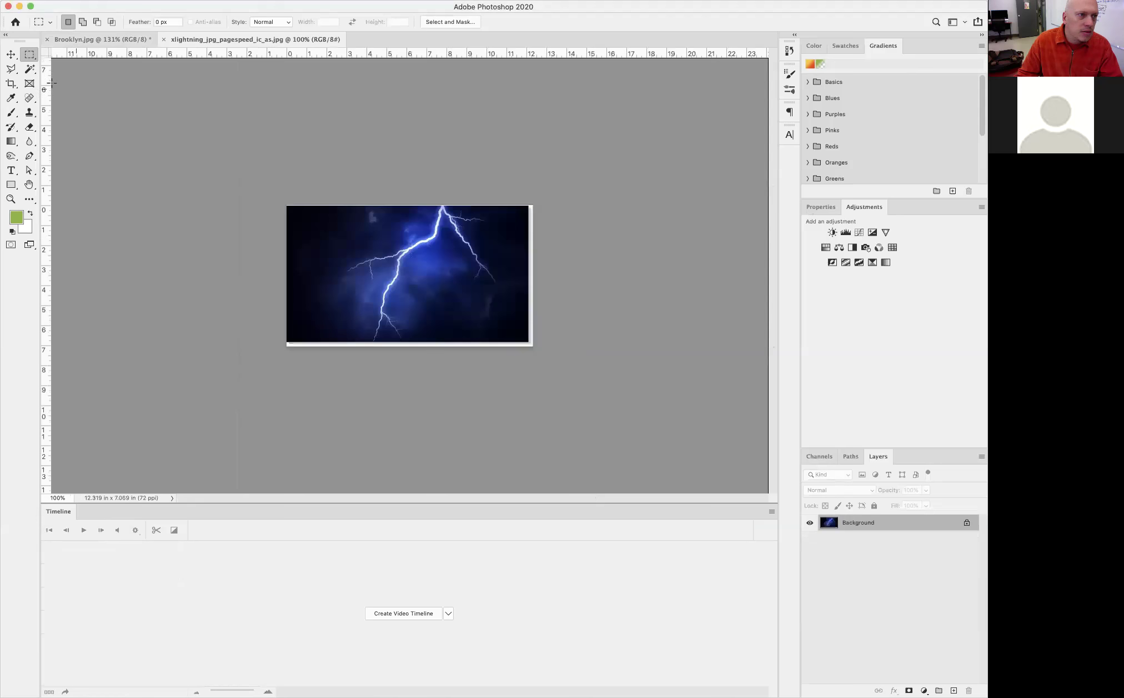
{"action": "left_click", "coordinate": [11, 54]}
{"action": "left_click", "coordinate": [392, 250]}
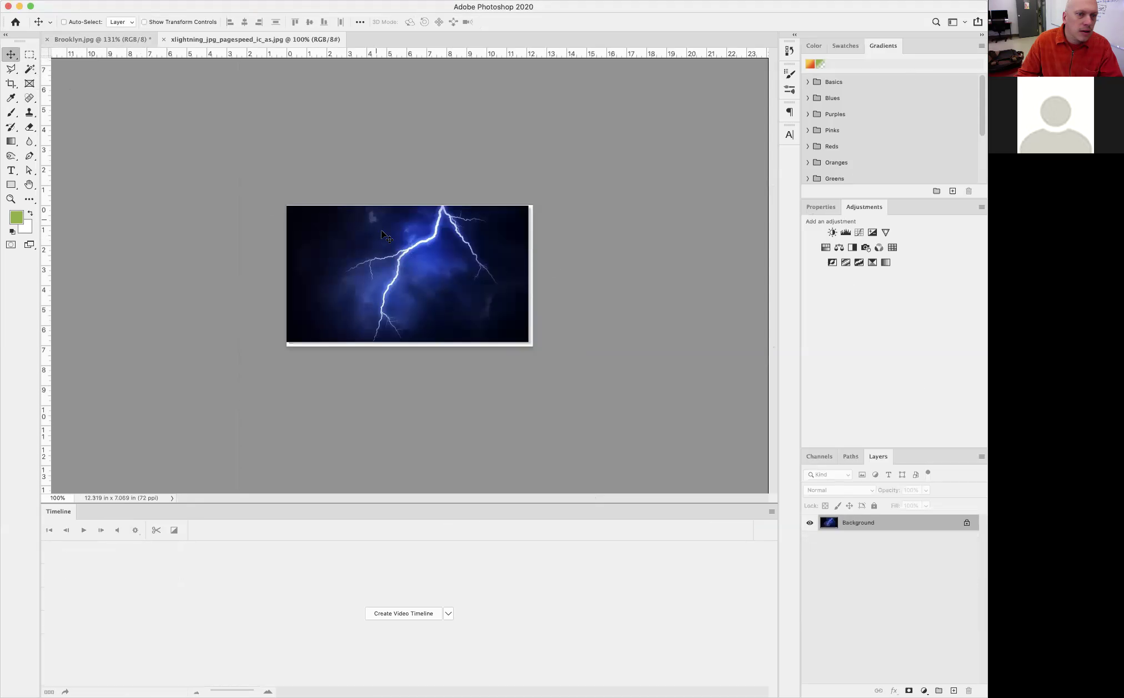
{"action": "left_click_drag", "start_coordinate": [389, 246], "coordinate": [430, 276]}
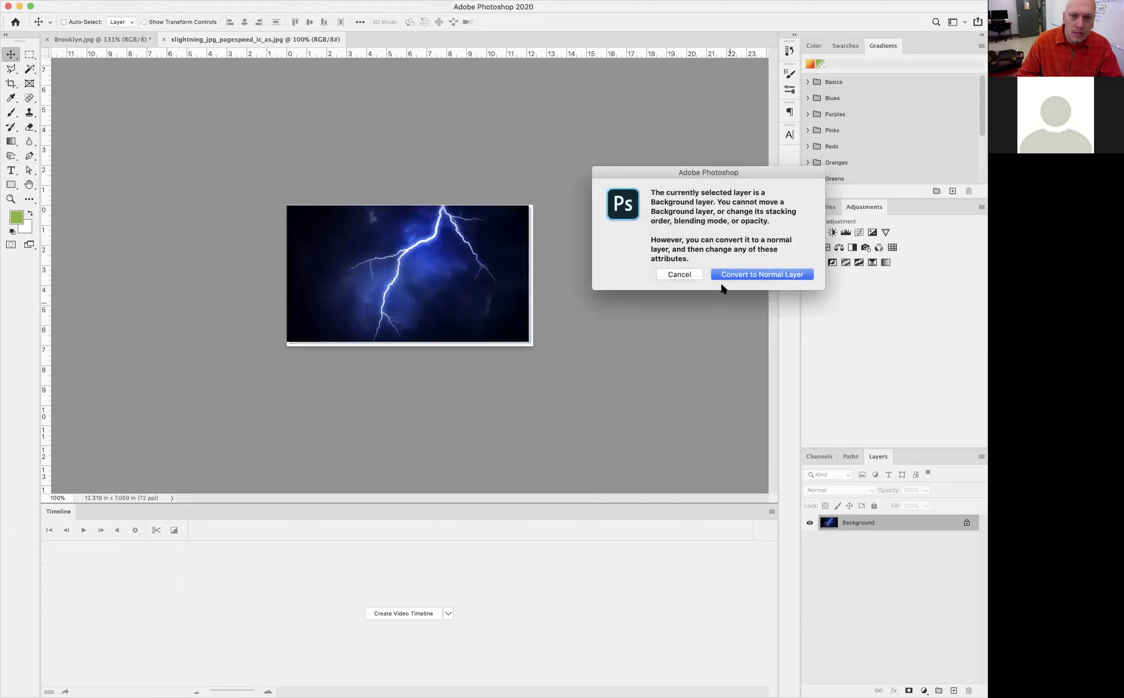
{"action": "left_click", "coordinate": [682, 274]}
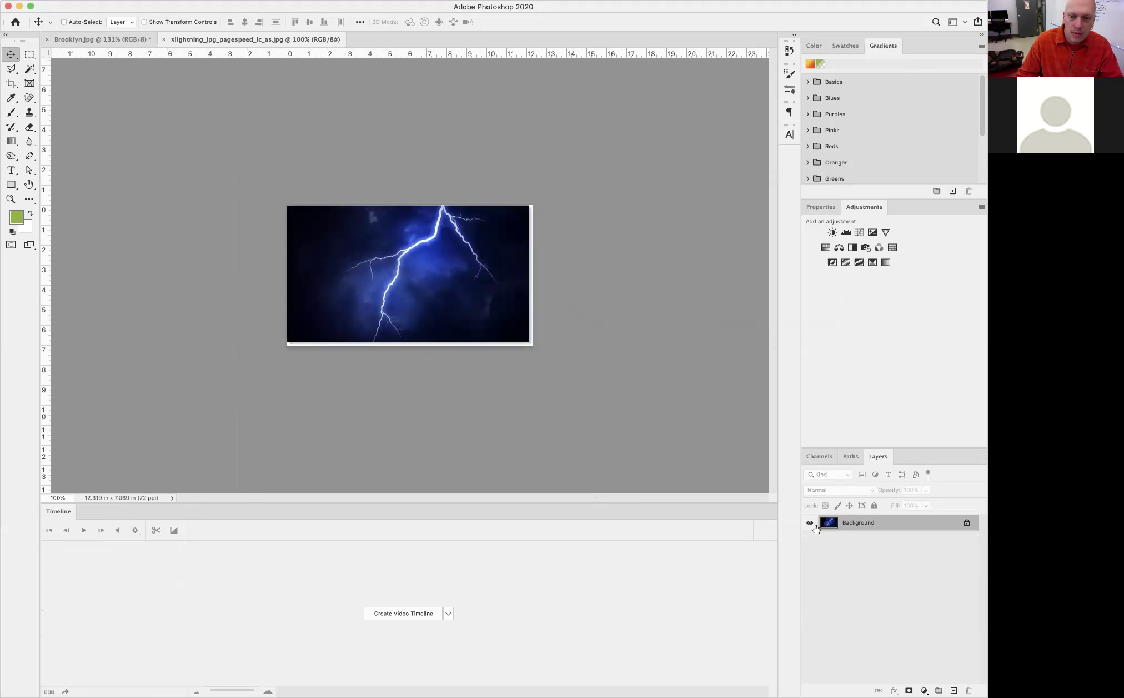
Unlock the lightning image's Background layer and copy it into Brooklyn.jpg, placing it over the bridge area.
{"action": "left_click", "coordinate": [967, 525]}
{"action": "left_click_drag", "start_coordinate": [388, 250], "coordinate": [128, 42]}
{"action": "left_click_drag", "start_coordinate": [298, 185], "coordinate": [305, 187]}
{"action": "left_click_drag", "start_coordinate": [361, 223], "coordinate": [486, 255]}
Select and delete the white strips along the upper and lower edges of the lightning layer.
{"action": "left_click", "coordinate": [30, 54]}
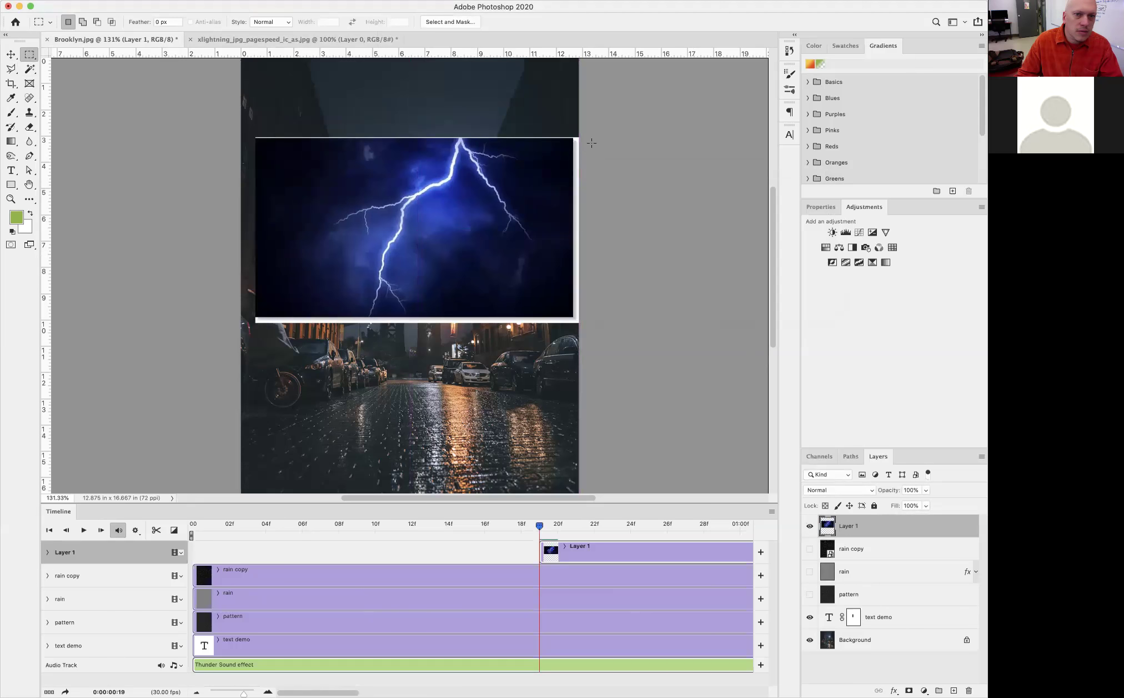
{"action": "left_click_drag", "start_coordinate": [383, 126], "coordinate": [169, 138]}
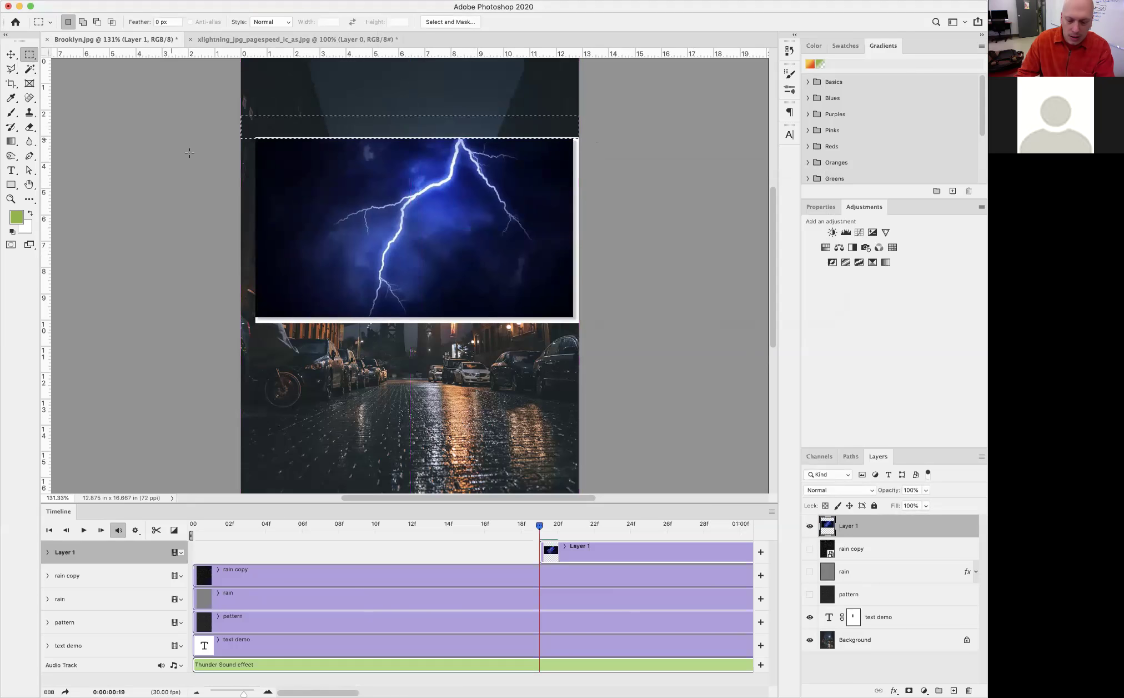
{"action": "left_click_drag", "start_coordinate": [638, 362], "coordinate": [226, 315]}
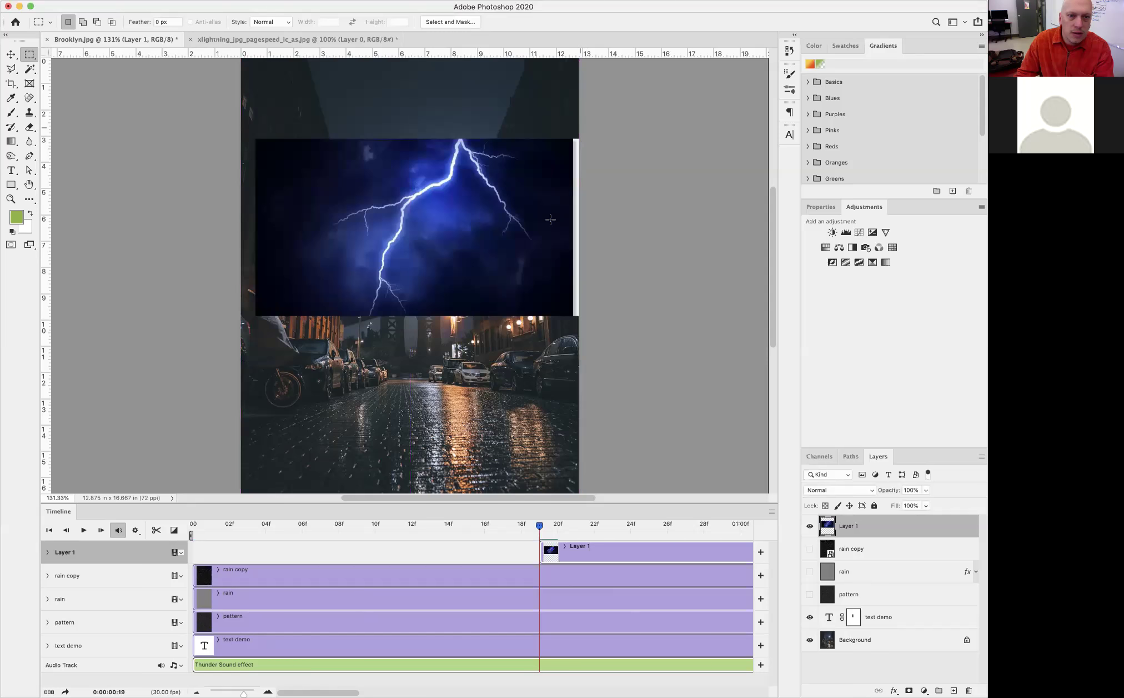
Shift the lightning layer left, delete the white strip along its right edge, and clear the selection.
{"action": "key", "text": "v"}
{"action": "left_click_drag", "start_coordinate": [550, 224], "coordinate": [518, 229]}
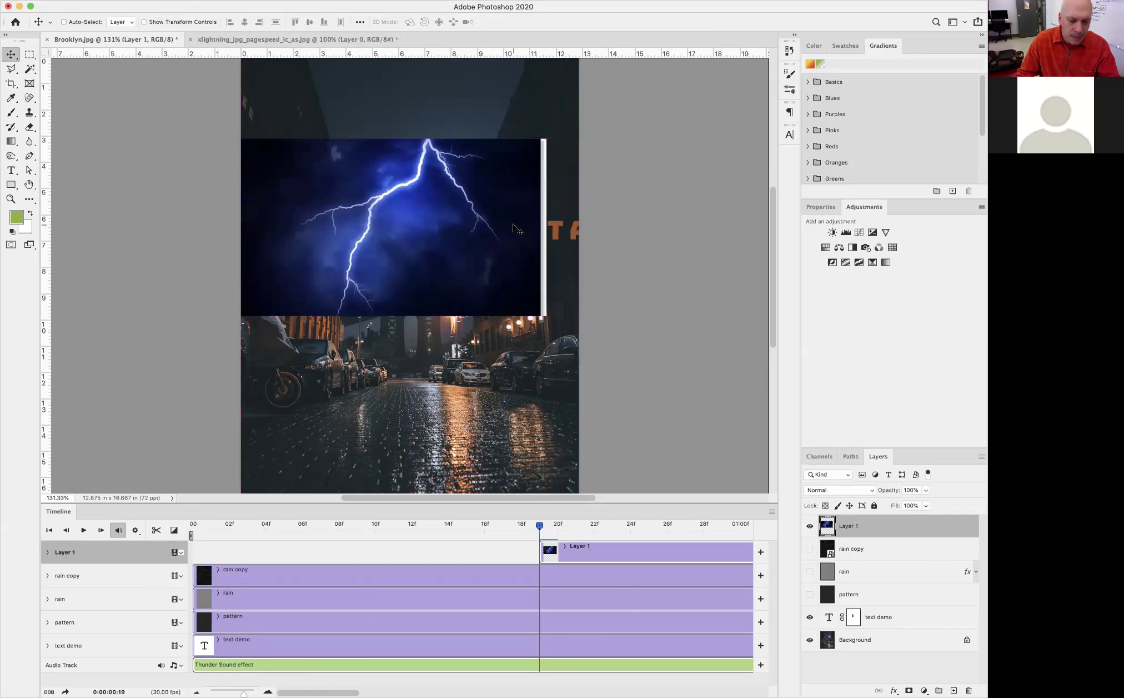
{"action": "key", "text": "m"}
{"action": "left_click_drag", "start_coordinate": [537, 130], "coordinate": [570, 323]}
{"action": "key", "text": "Delete"}
{"action": "key", "text": "super+d"}
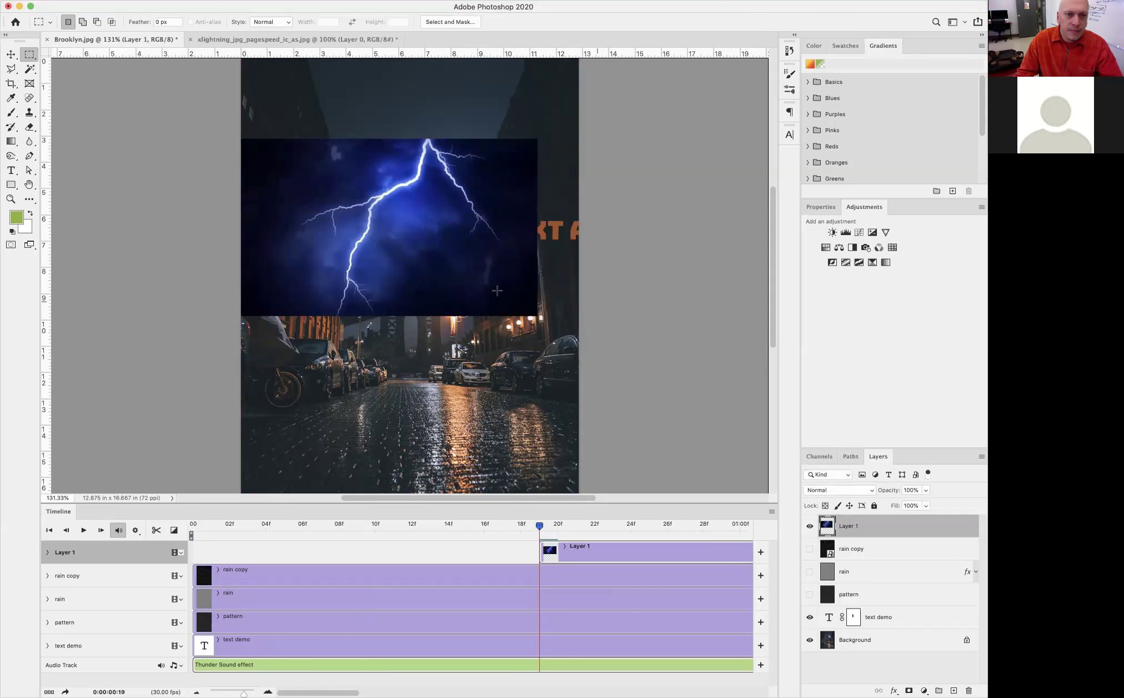
Move the lightning layer up into the sky above the bridge and set its blending mode to Lighten.
{"action": "key", "text": "v"}
{"action": "left_click_drag", "start_coordinate": [483, 251], "coordinate": [477, 182]}
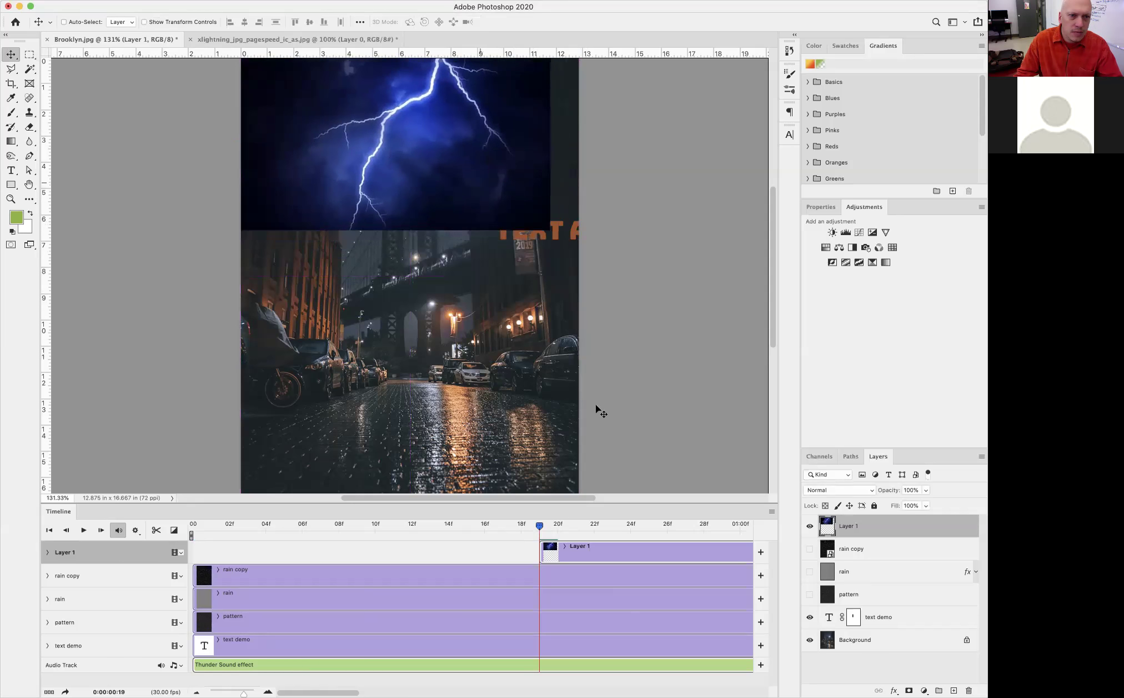
{"action": "left_click", "coordinate": [844, 488]}
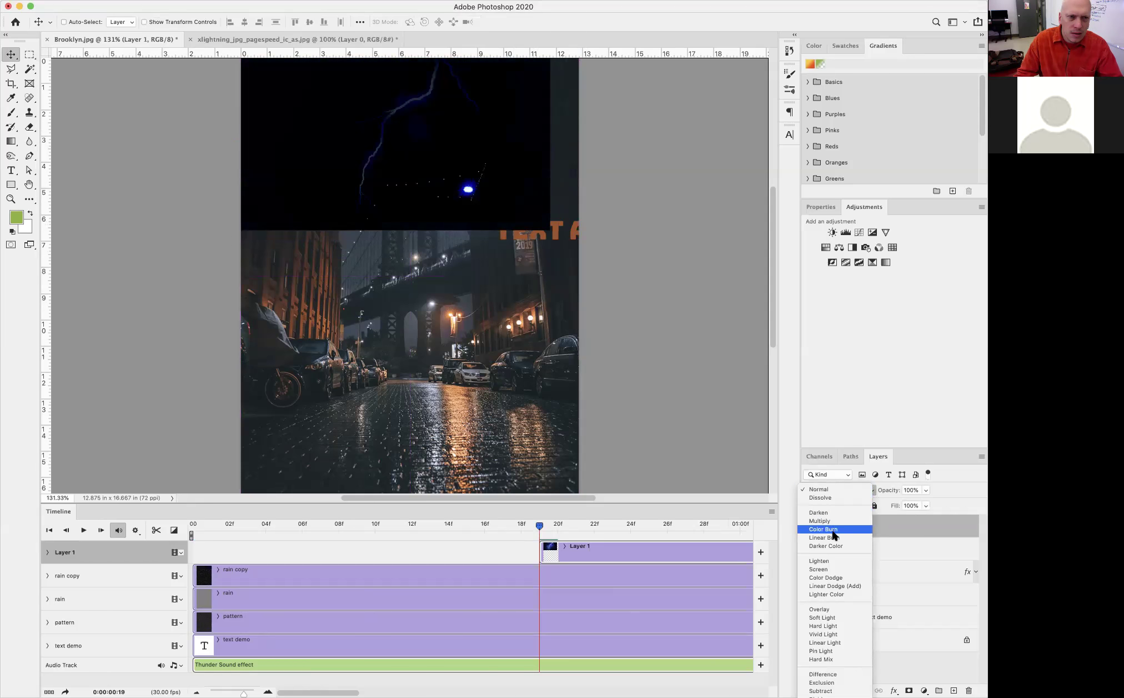
{"action": "left_click", "coordinate": [828, 562]}
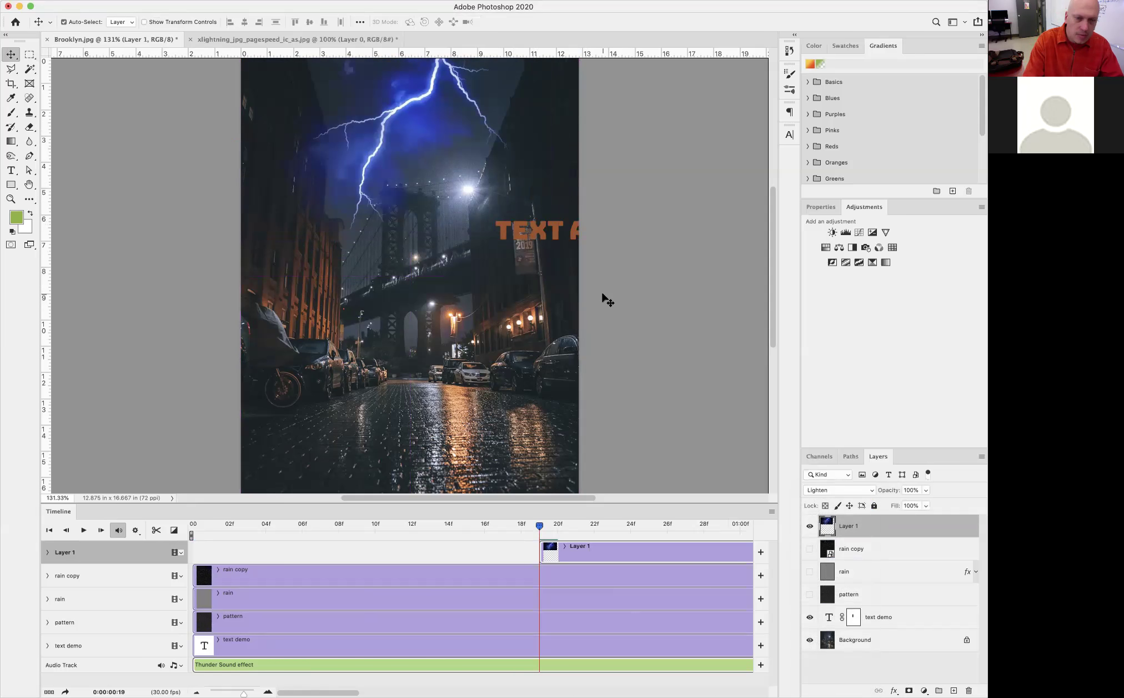
Add a layer mask to the lightning layer and black out a polygonal selection over the building on the street's right side.
{"action": "key", "text": "super+plus"}
{"action": "scroll", "coordinate": [524, 202], "scroll_direction": "up", "scroll_amount": 3}
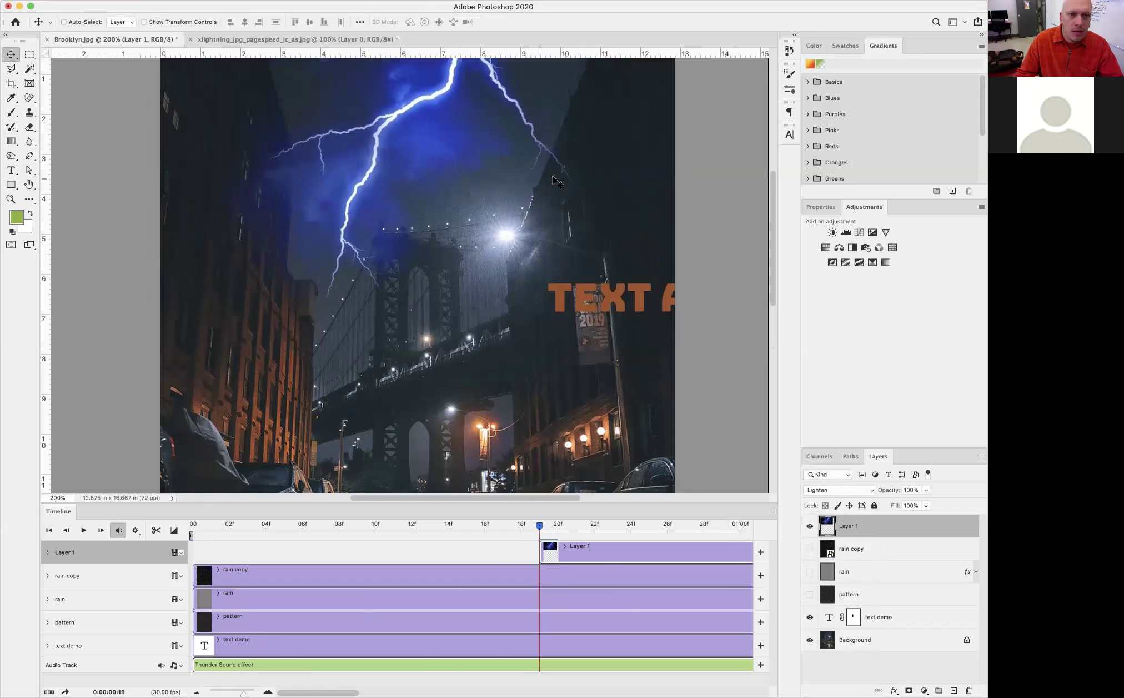
{"action": "left_click", "coordinate": [910, 690]}
{"action": "left_click_drag", "start_coordinate": [11, 69], "coordinate": [65, 65]}
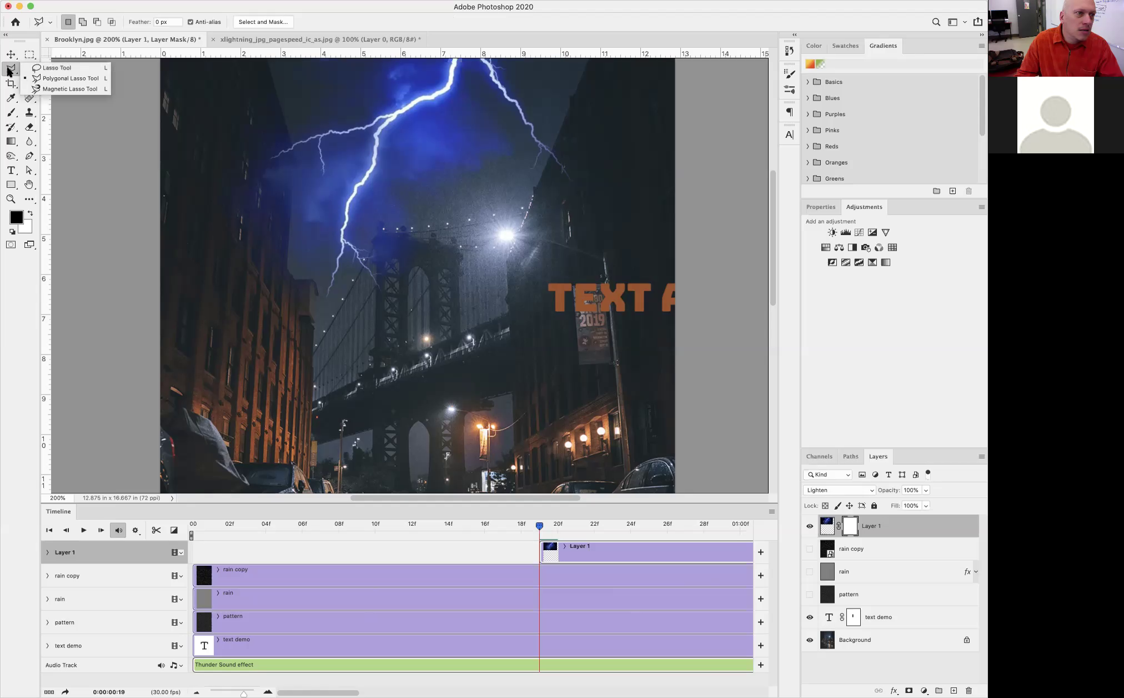
{"action": "left_click", "coordinate": [591, 62]}
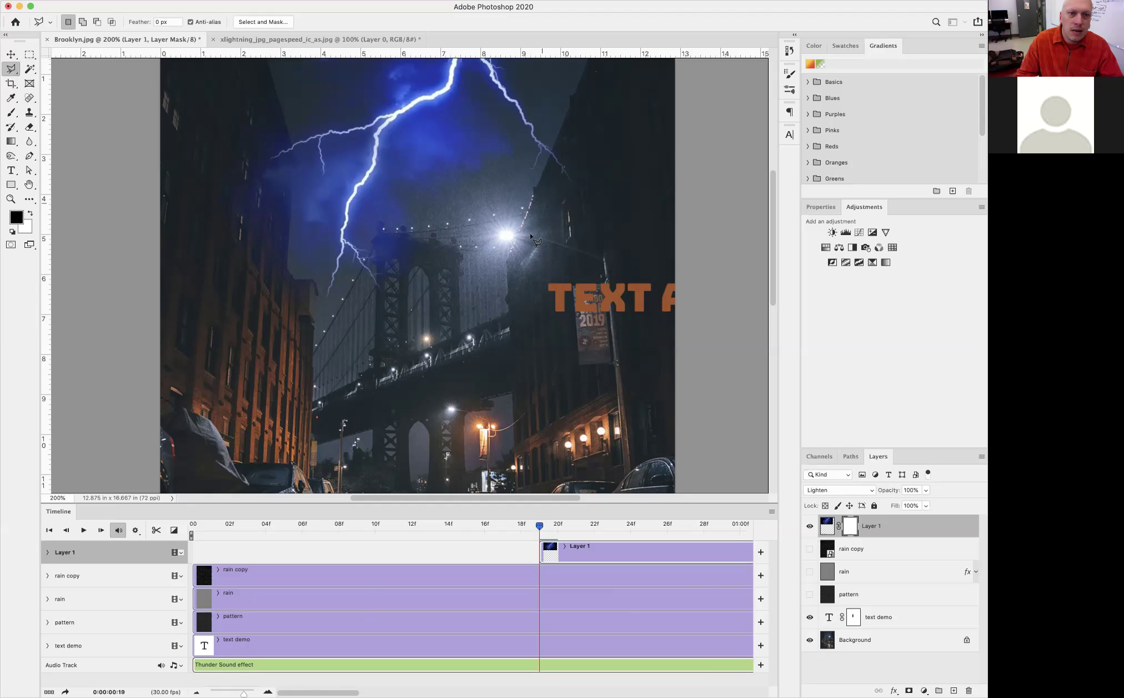
{"action": "left_click", "coordinate": [590, 58]}
{"action": "left_click", "coordinate": [506, 265]}
{"action": "left_click", "coordinate": [696, 265]}
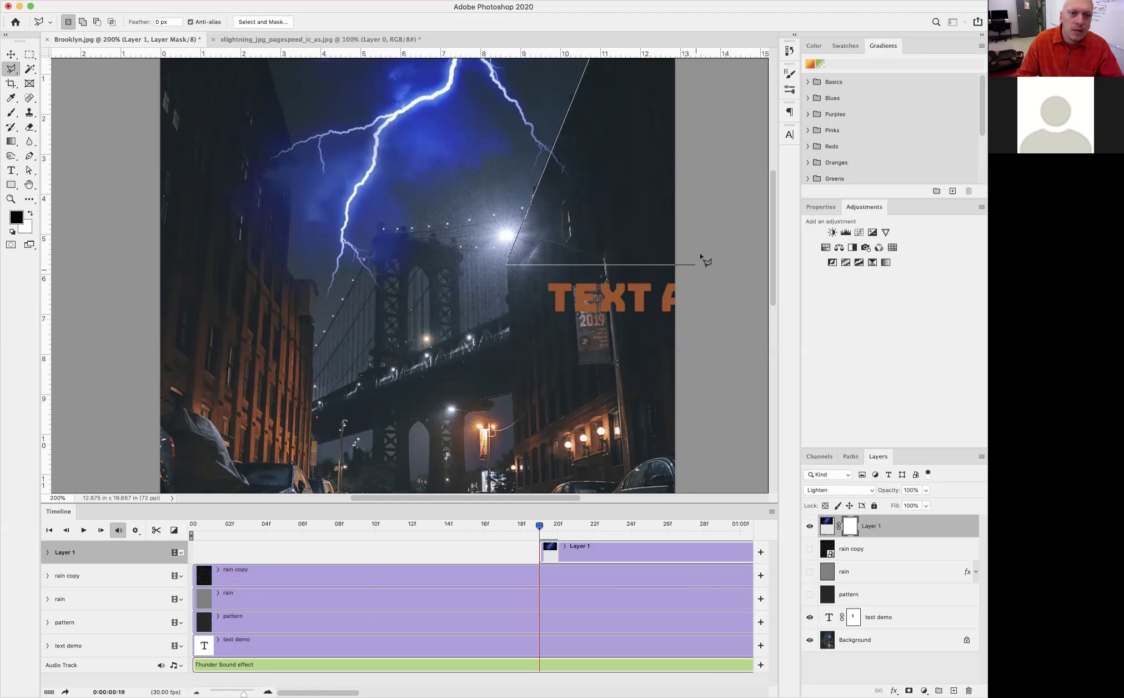
{"action": "double_click", "coordinate": [696, 66]}
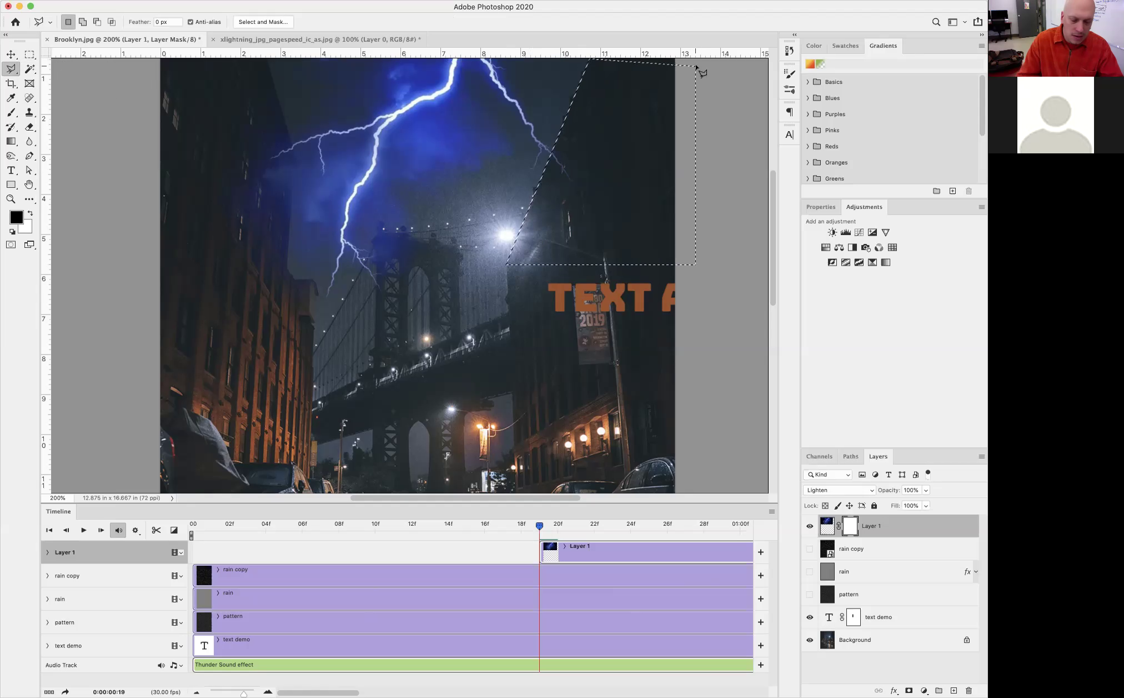
{"action": "key", "text": "super+d"}
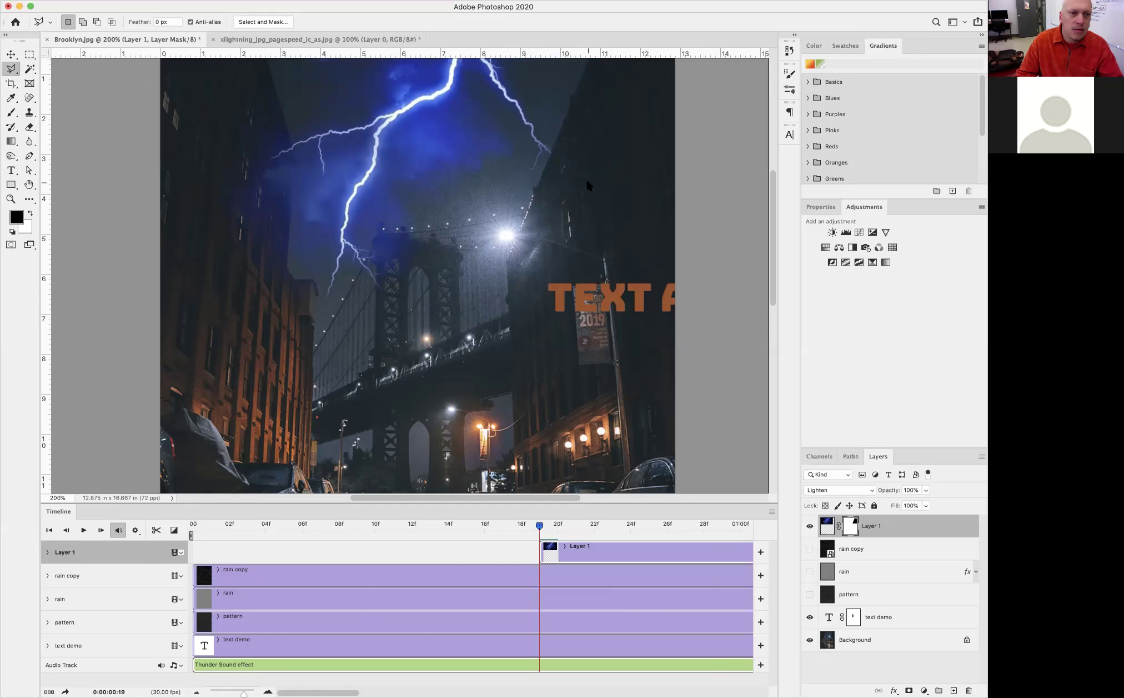
Outline the left building's edge with a polygonal selection, hide the lightning over it on the mask, and deselect.
{"action": "left_click", "coordinate": [266, 61]}
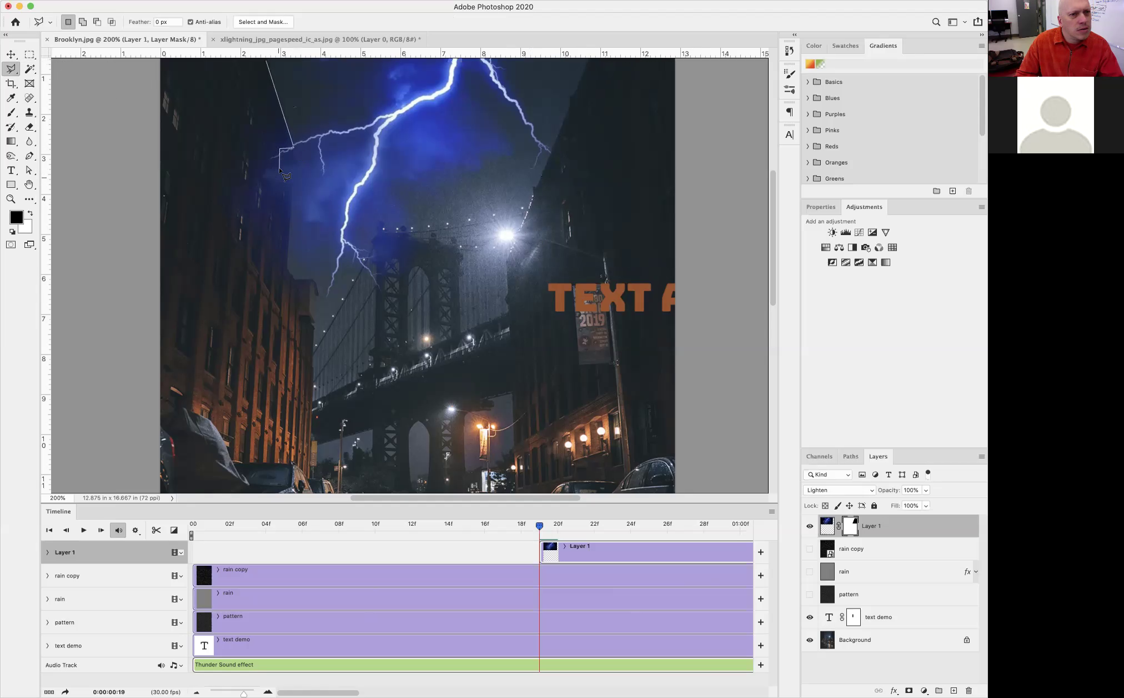
{"action": "left_click", "coordinate": [279, 159]}
{"action": "left_click", "coordinate": [265, 177]}
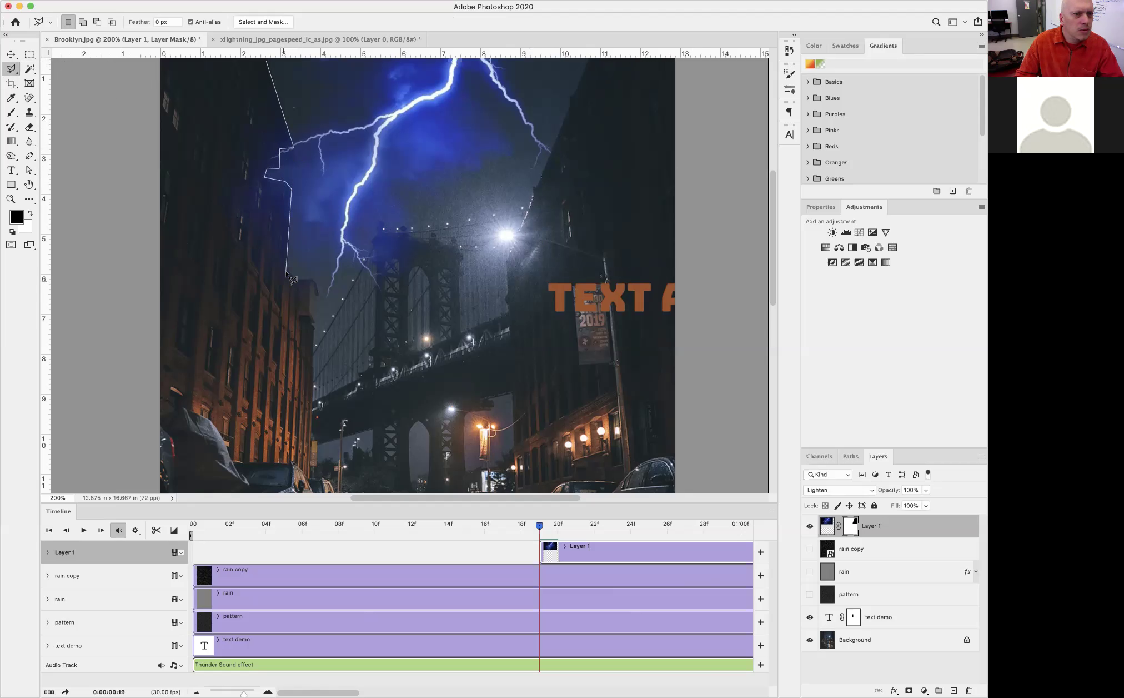
{"action": "left_click", "coordinate": [318, 289]}
{"action": "left_click", "coordinate": [314, 404]}
{"action": "left_click", "coordinate": [143, 401]}
{"action": "double_click", "coordinate": [154, 63]}
{"action": "key", "text": "alt"}
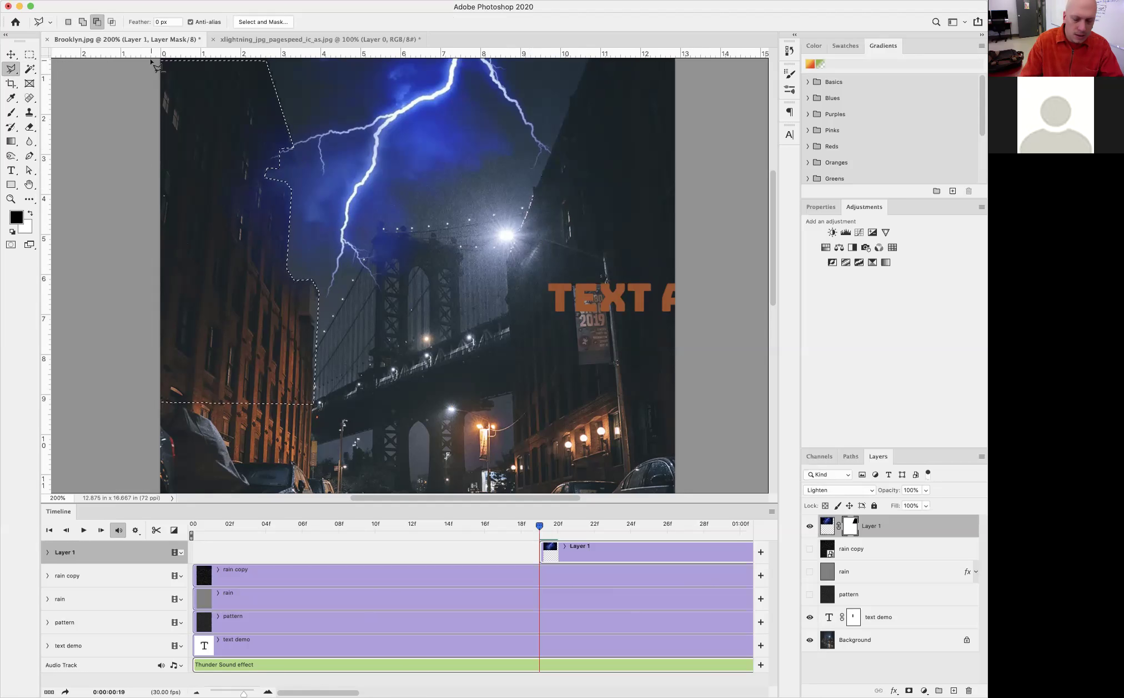
{"action": "key", "text": "super+d"}
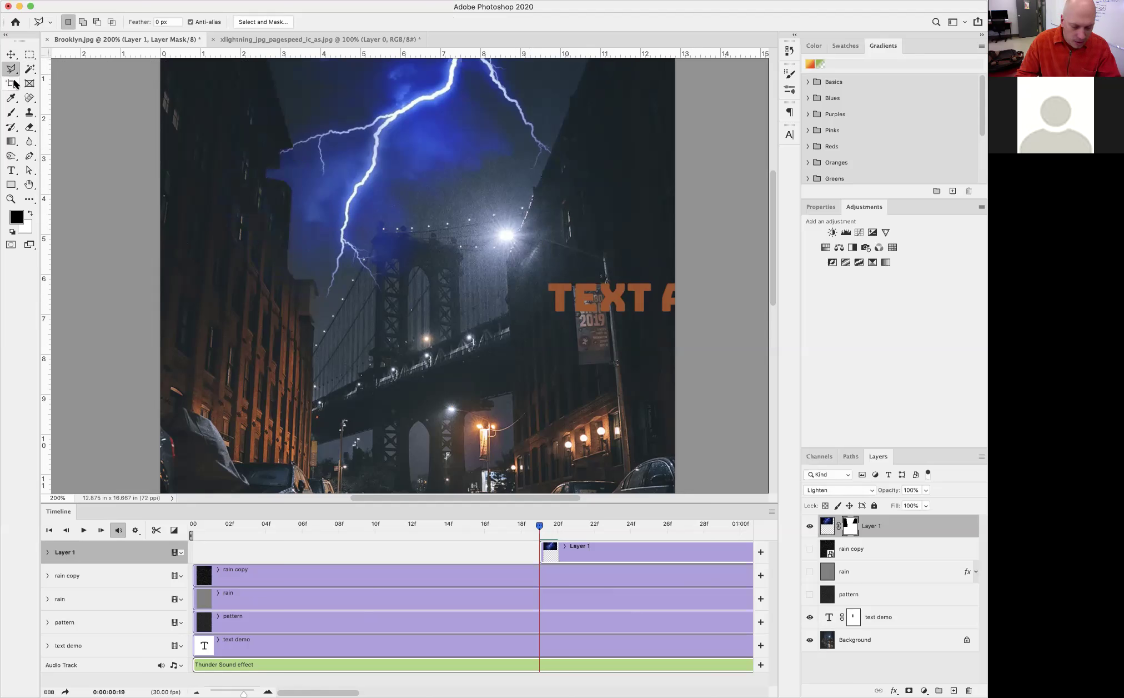
Paint black on the lightning mask over the bridge tower with a soft-edged brush, enlarging the brush up to 150 px.
{"action": "key", "text": "b"}
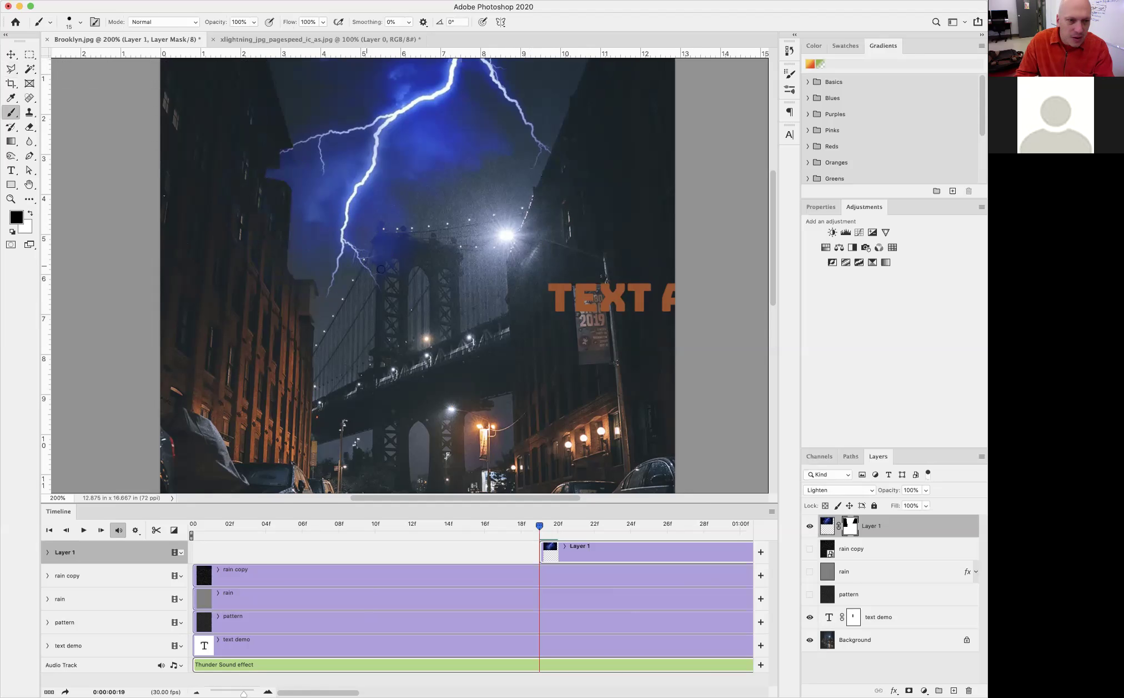
{"action": "key", "text": "bracketright"}
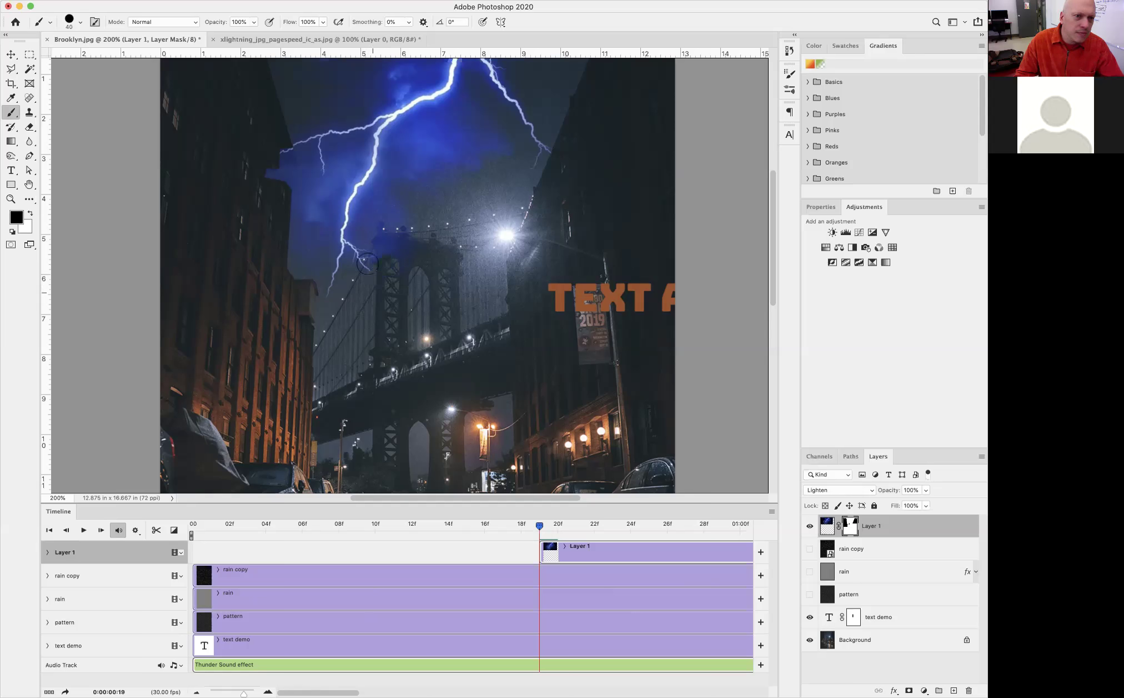
{"action": "right_click", "coordinate": [391, 301]}
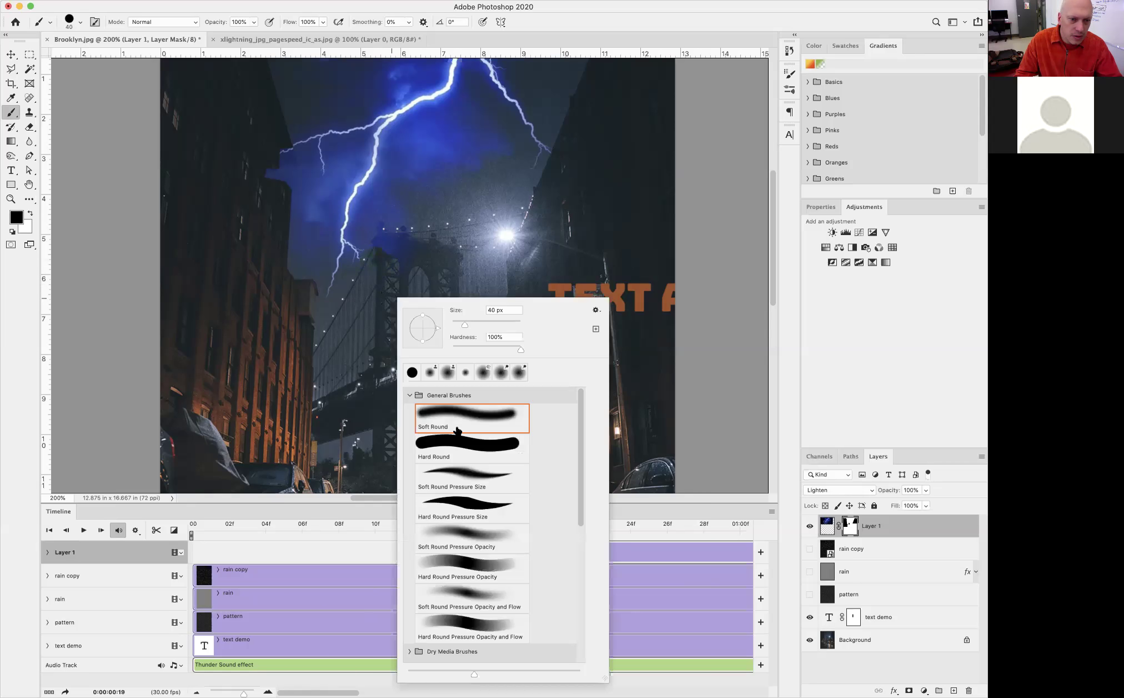
{"action": "left_click", "coordinate": [457, 346]}
{"action": "key", "text": "bracketright"}
{"action": "key", "text": "Return"}
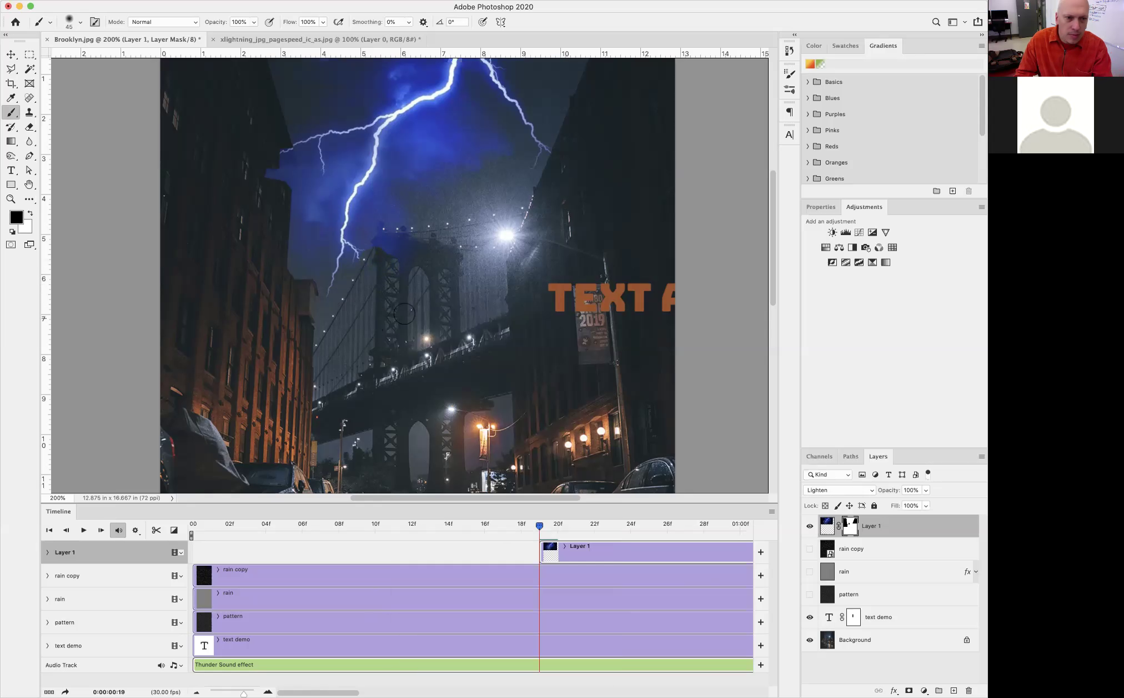
{"action": "key", "text": "bracketright"}
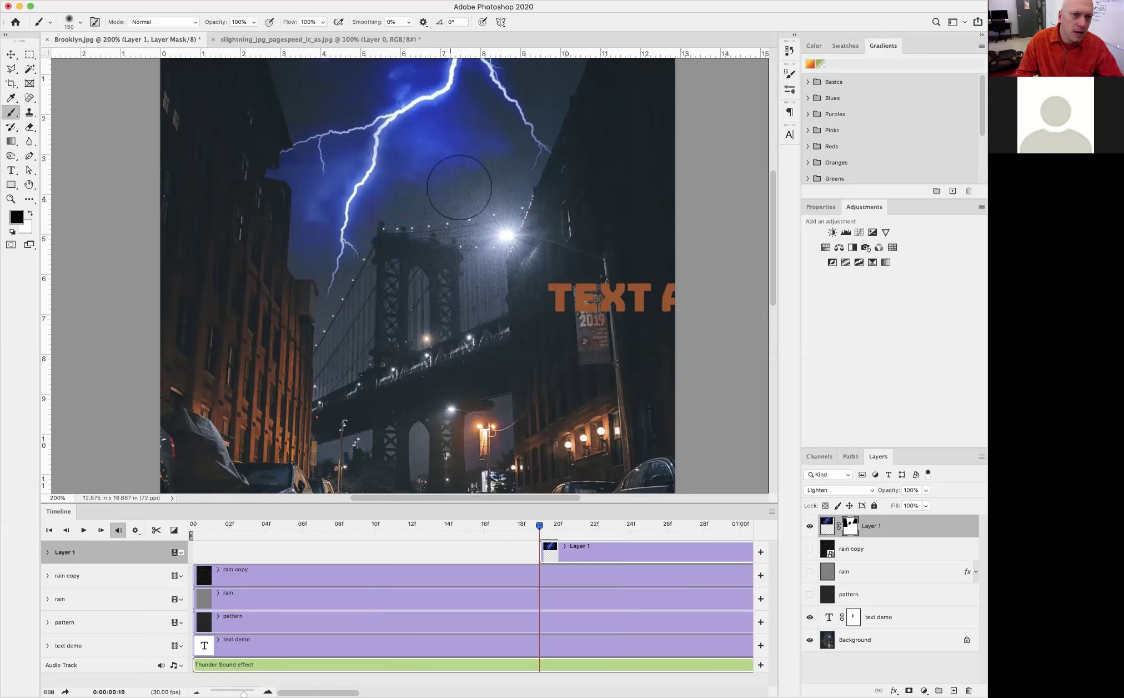
{"action": "left_click", "coordinate": [30, 53]}
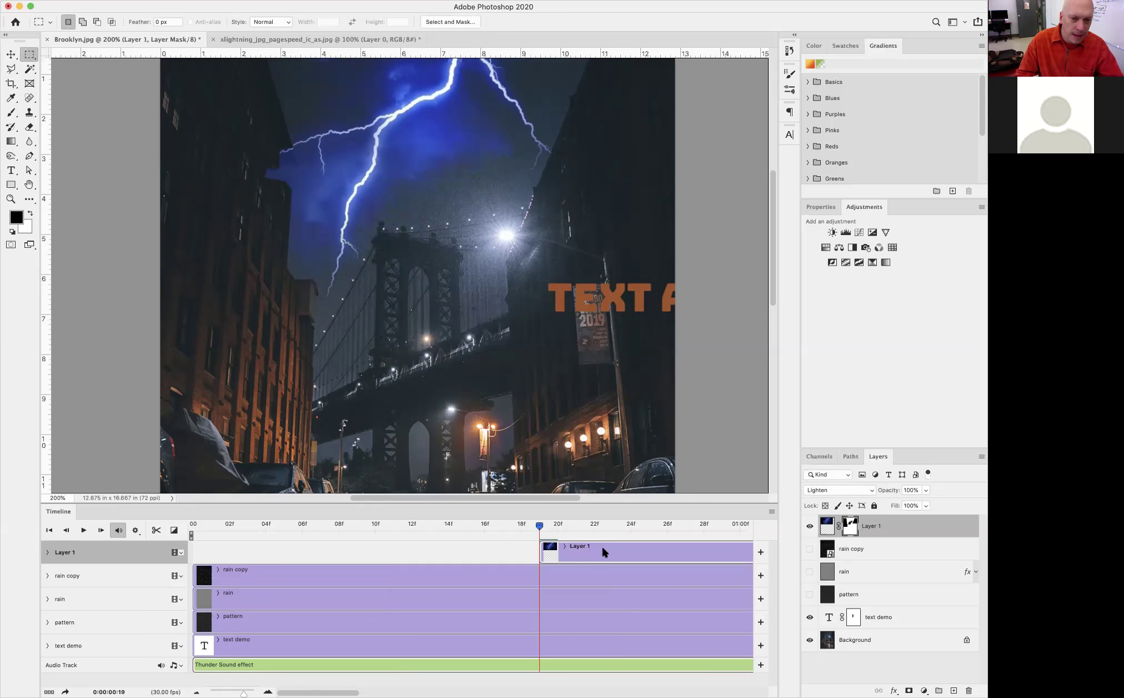
Rename the lightning image's layer to lightning.
{"action": "left_click_drag", "start_coordinate": [244, 693], "coordinate": [229, 694]}
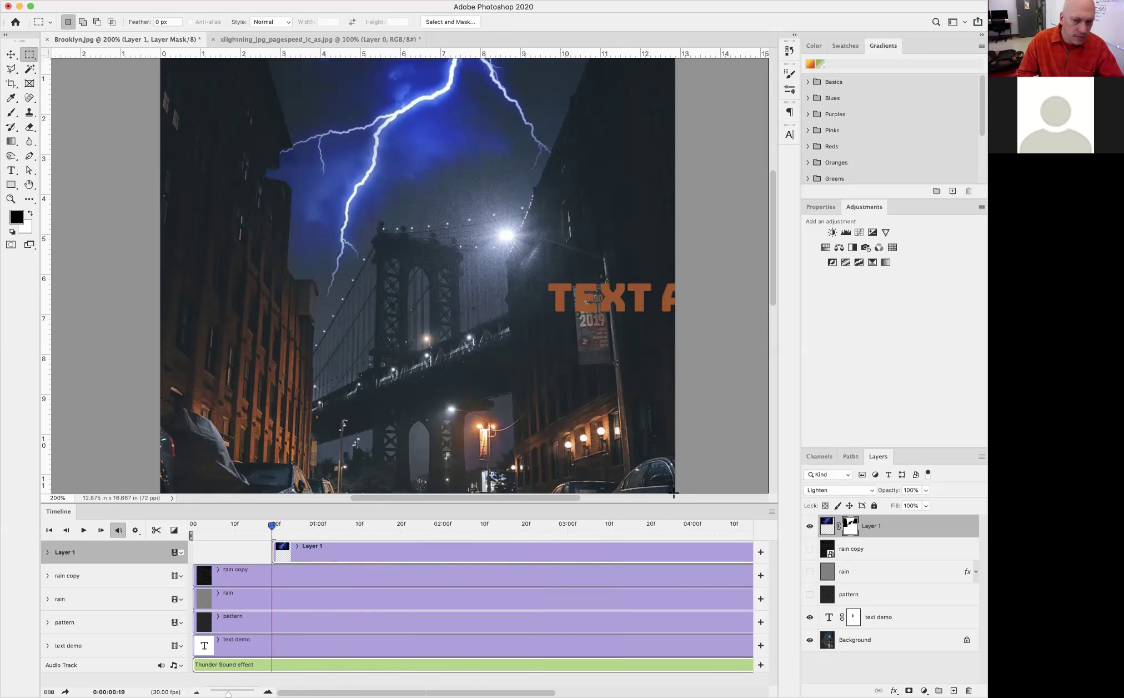
{"action": "double_click", "coordinate": [870, 527]}
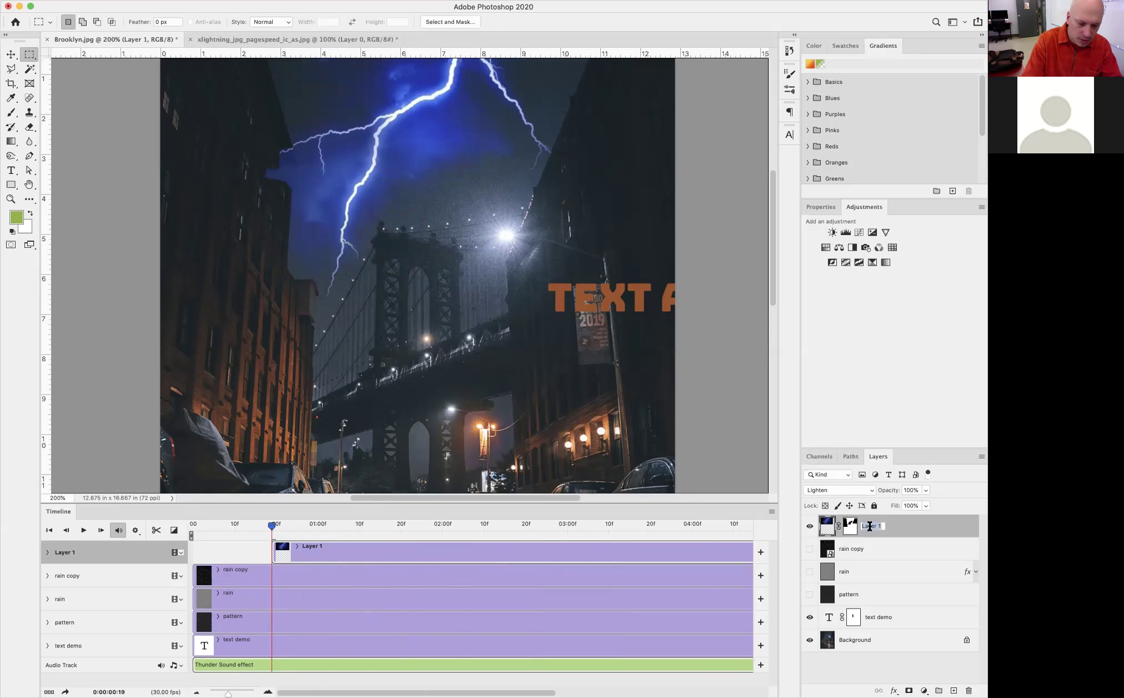
{"action": "type", "text": "lignh"}
{"action": "type", "text": "h"}
{"action": "type", "text": "tning"}
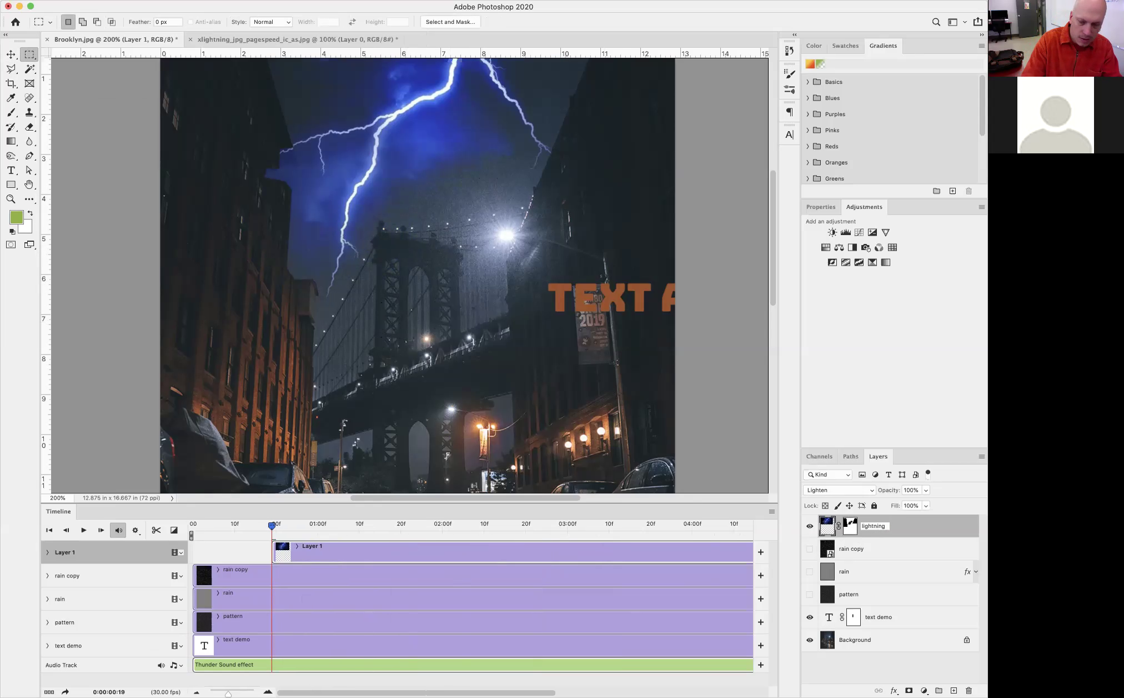
{"action": "key", "text": "Return"}
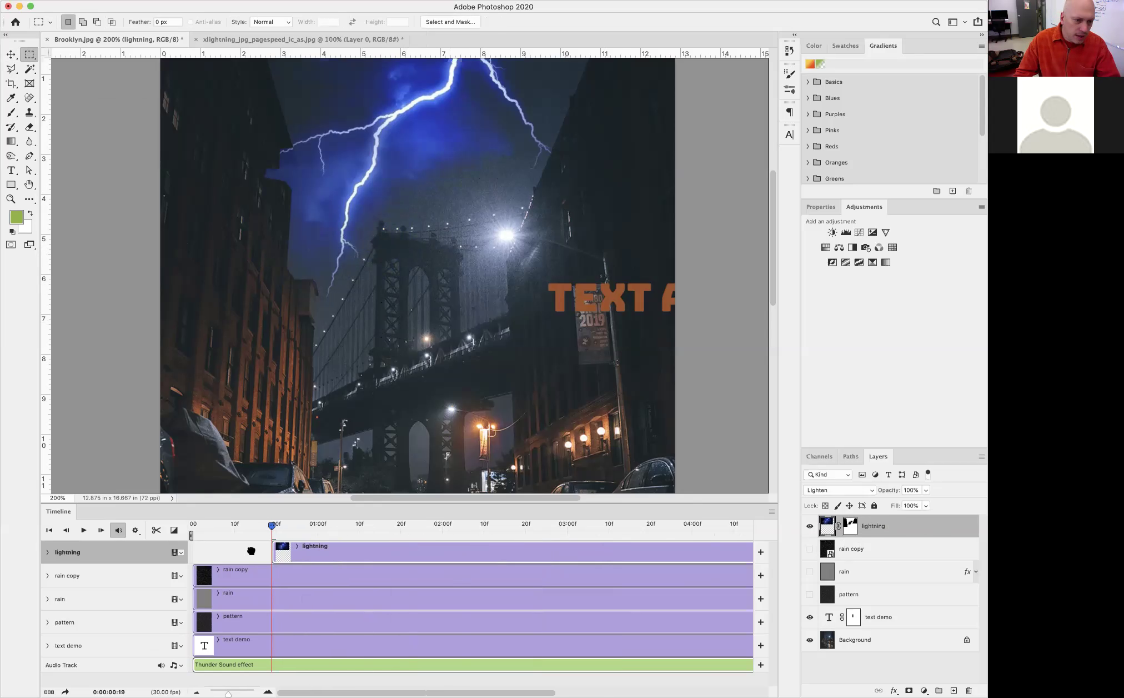
Align the lightning clip with the start of the timeline and extend the thunder audio clip's end to 05:00.
{"action": "left_click_drag", "start_coordinate": [251, 550], "coordinate": [239, 551]}
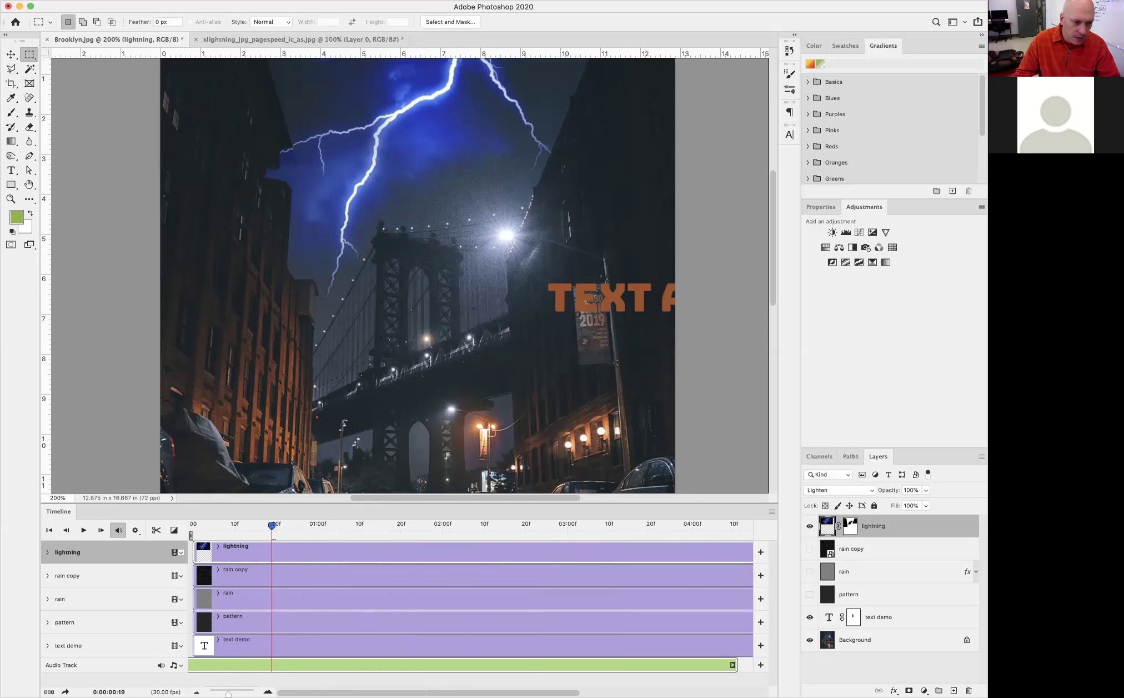
{"action": "left_click_drag", "start_coordinate": [228, 693], "coordinate": [225, 694]}
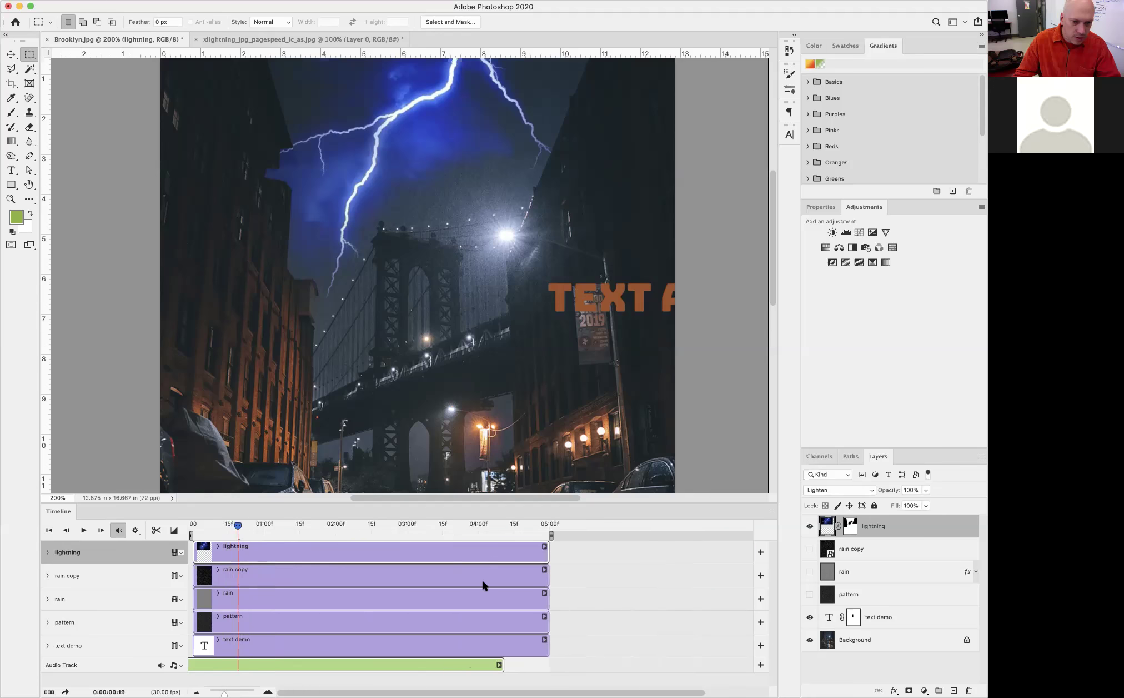
{"action": "left_click_drag", "start_coordinate": [503, 666], "coordinate": [549, 667]}
{"action": "left_click_drag", "start_coordinate": [224, 693], "coordinate": [225, 694]}
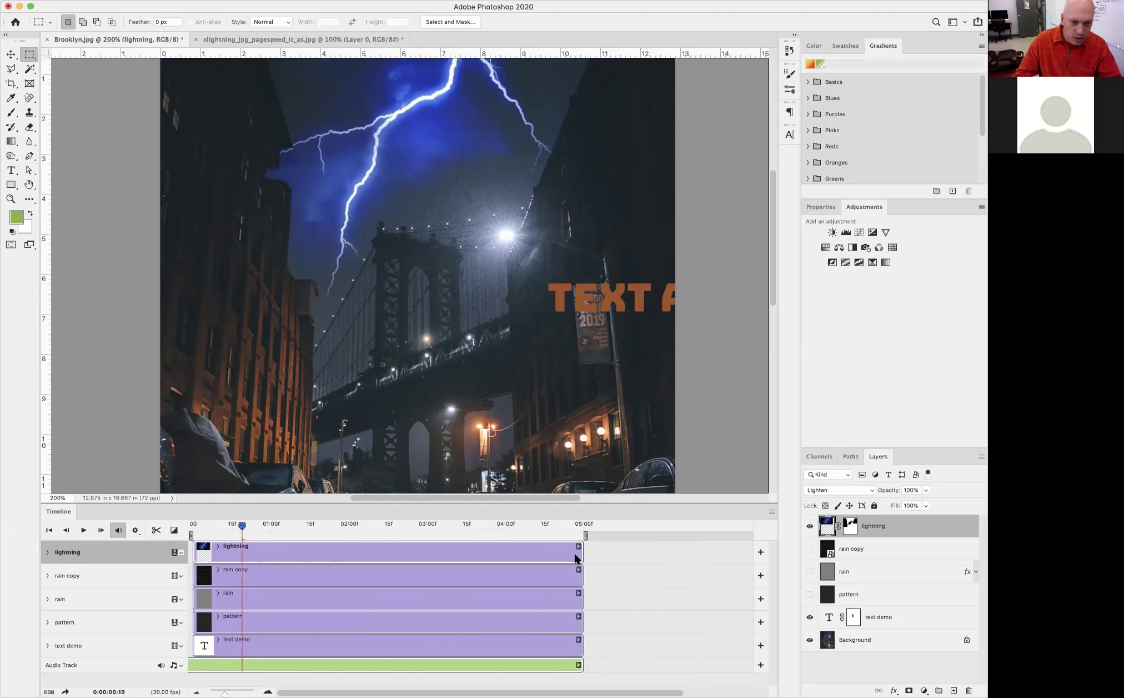
Trim both ends of the lightning clip to a brief flash spanning about frames 16 to 19, and preview it.
{"action": "left_click_drag", "start_coordinate": [581, 554], "coordinate": [281, 553]}
{"action": "left_click_drag", "start_coordinate": [192, 552], "coordinate": [213, 529]}
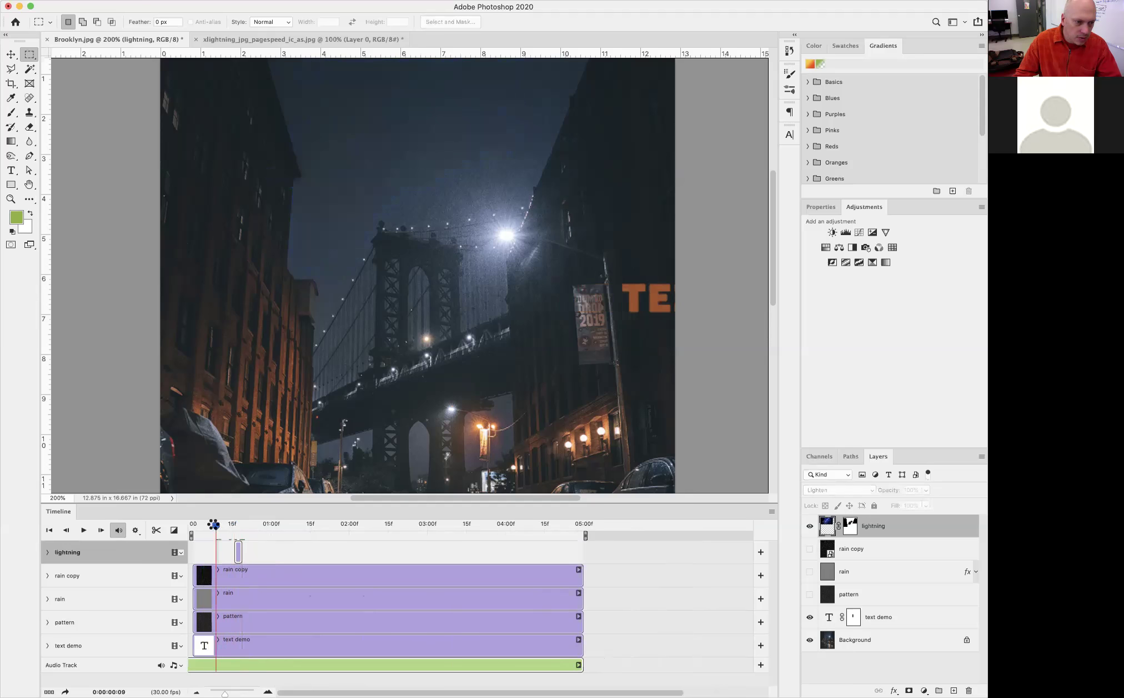
{"action": "left_click", "coordinate": [82, 530]}
{"action": "left_click", "coordinate": [82, 531]}
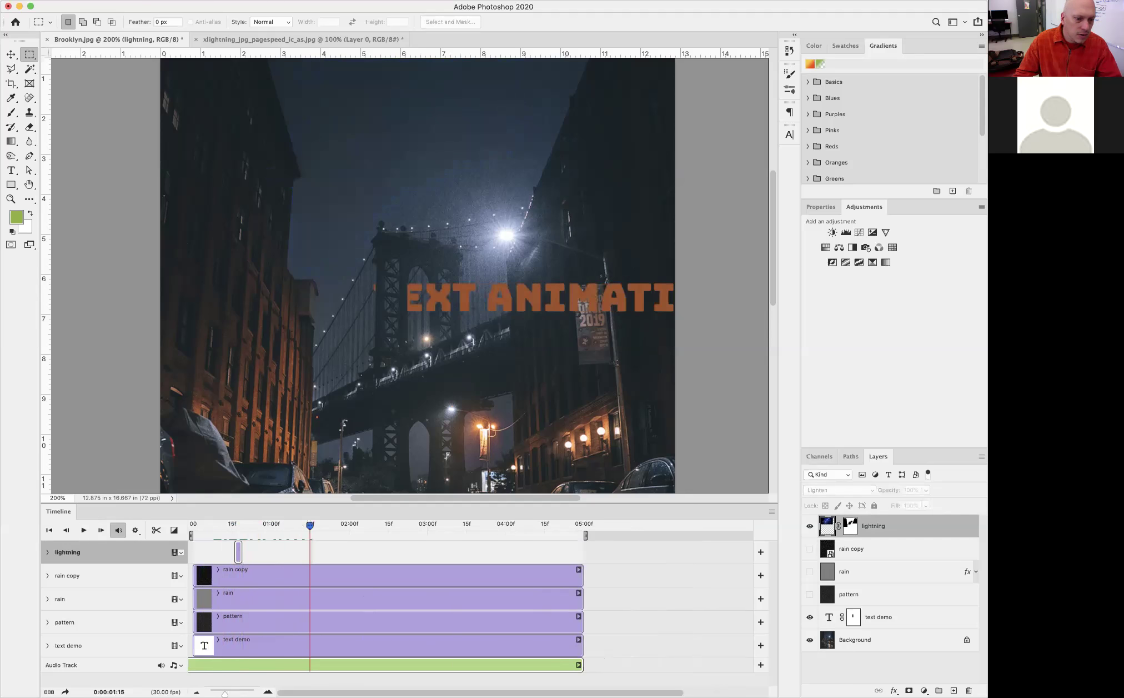
Extend the end of the lightning clip to about frame 20 and play the animation to check the flash.
{"action": "scroll", "coordinate": [330, 590], "scroll_direction": "up", "scroll_amount": 3}
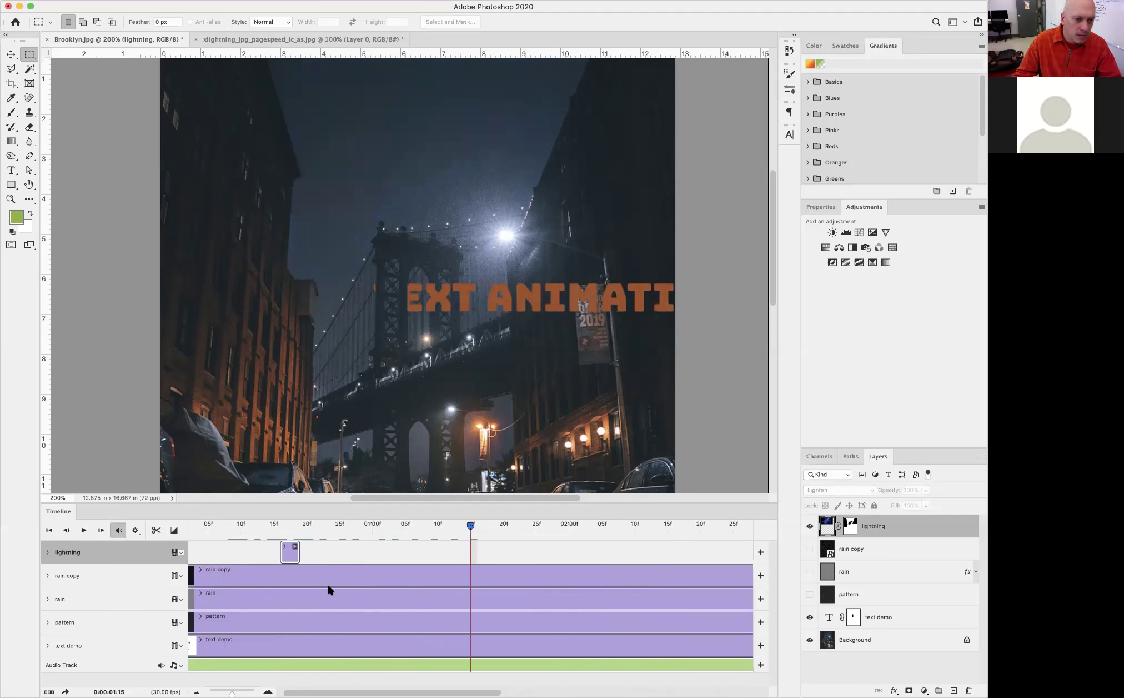
{"action": "left_click_drag", "start_coordinate": [301, 552], "coordinate": [306, 552]}
{"action": "left_click_drag", "start_coordinate": [471, 531], "coordinate": [138, 528]}
{"action": "left_click", "coordinate": [83, 530]}
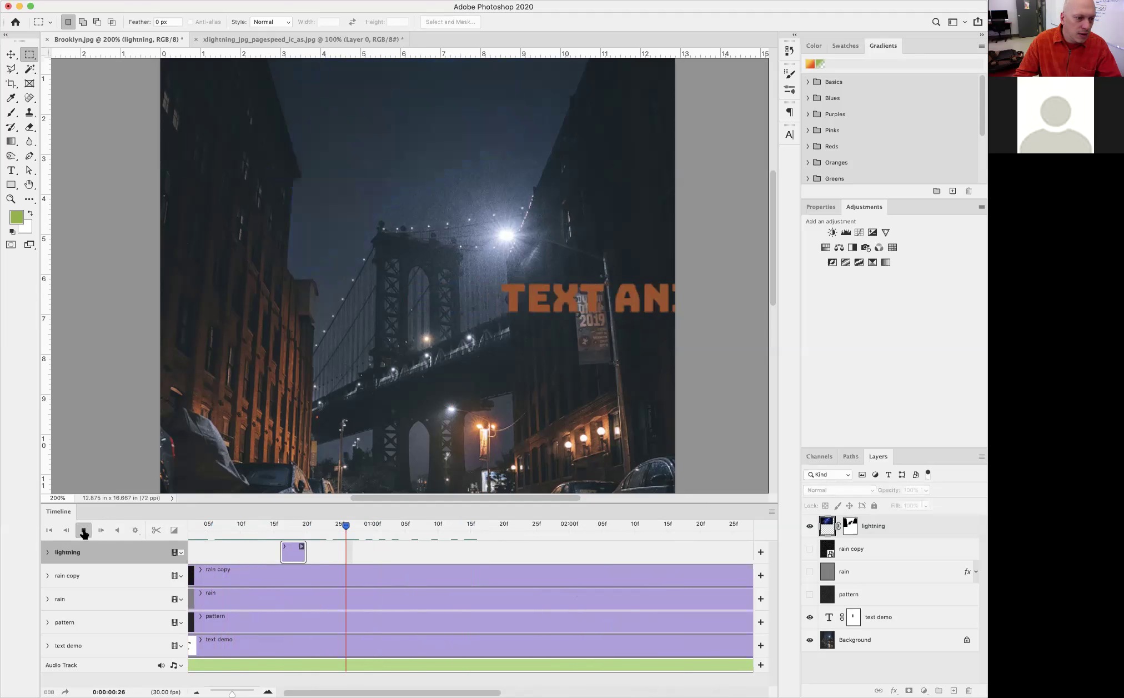
{"action": "left_click", "coordinate": [83, 532]}
Replay the animation from the start and lengthen the lightning clip to span about frames 14 to 21.
{"action": "left_click_drag", "start_coordinate": [232, 694], "coordinate": [225, 694]}
{"action": "left_click_drag", "start_coordinate": [253, 528], "coordinate": [193, 525]}
{"action": "left_click", "coordinate": [83, 531]}
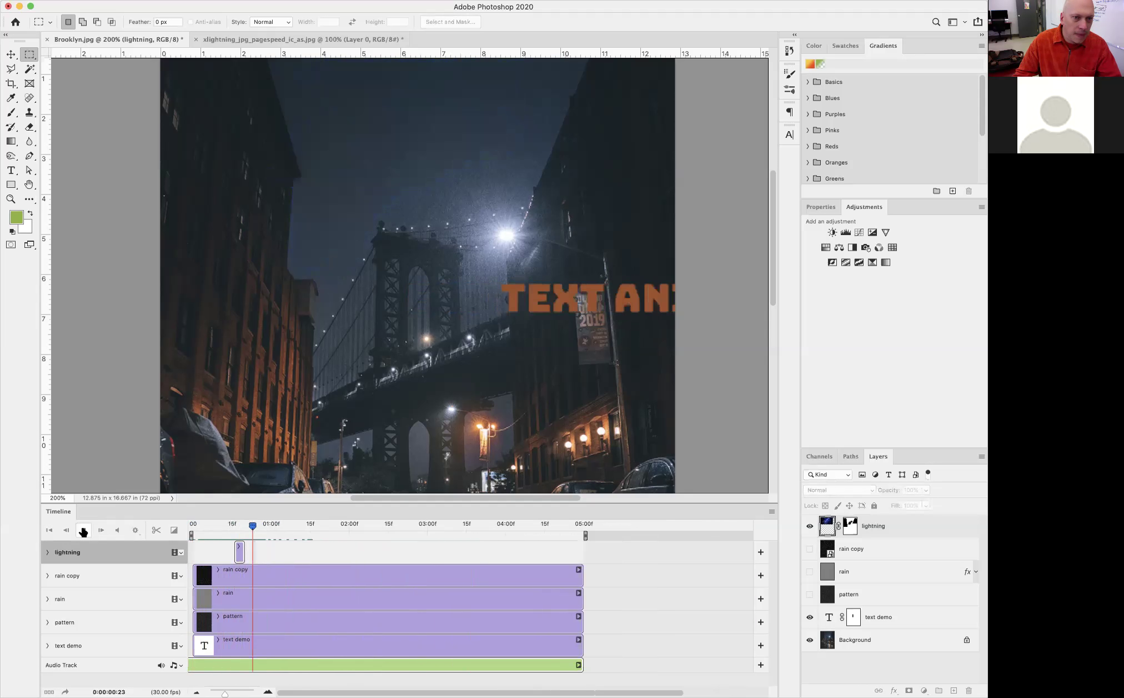
{"action": "key", "text": "space"}
{"action": "mouse_move", "coordinate": [241, 554]}
{"action": "left_mouse_down"}
{"action": "mouse_move", "coordinate": [226, 555]}
{"action": "mouse_move", "coordinate": [237, 555]}
{"action": "left_mouse_up"}
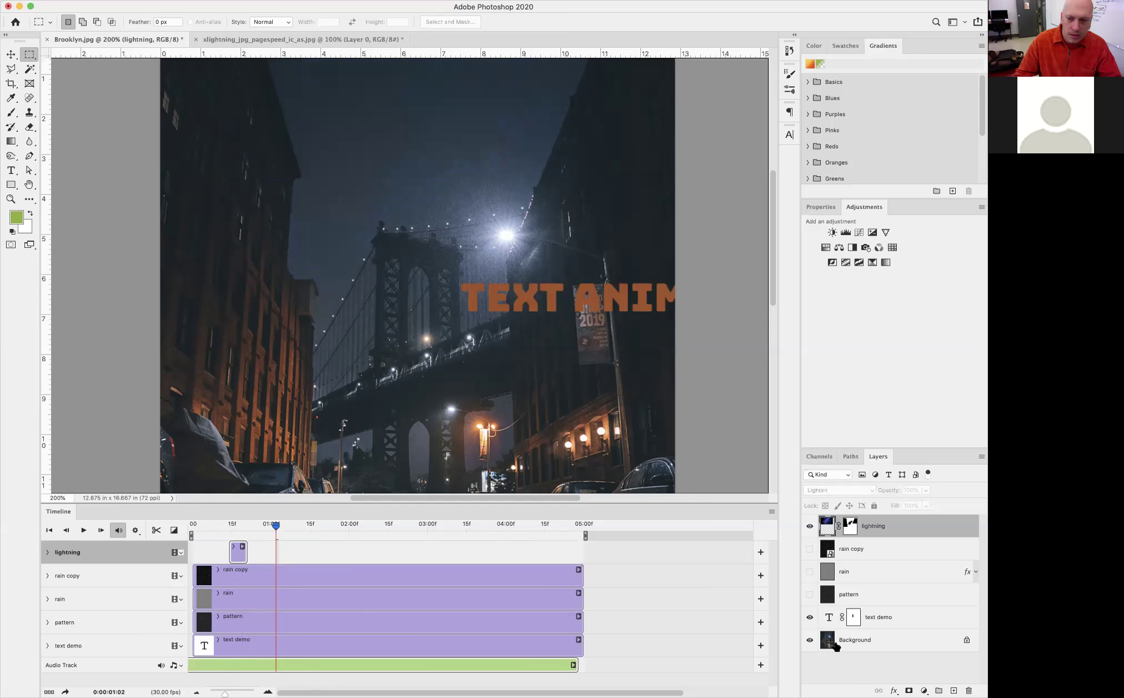
Realign the thunder audio clip with the start of its sound and trim its end to 05:00.
{"action": "mouse_move", "coordinate": [341, 663]}
{"action": "left_mouse_down"}
{"action": "mouse_move", "coordinate": [406, 668]}
{"action": "mouse_move", "coordinate": [387, 670]}
{"action": "left_mouse_up"}
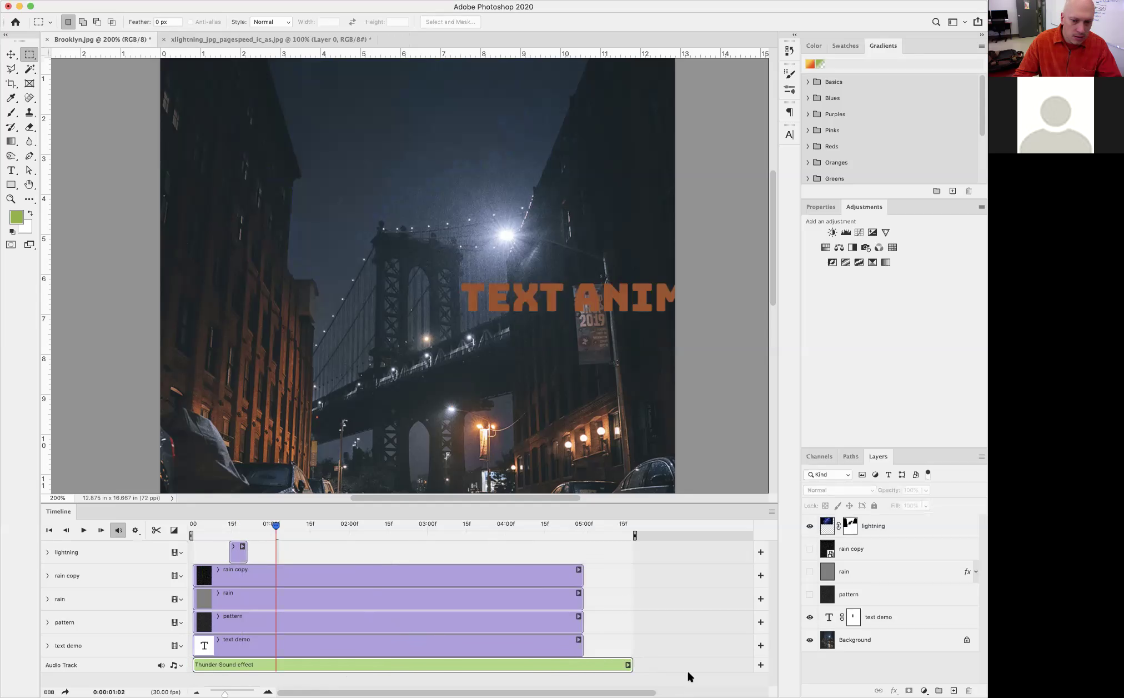
{"action": "left_click_drag", "start_coordinate": [631, 664], "coordinate": [583, 665]}
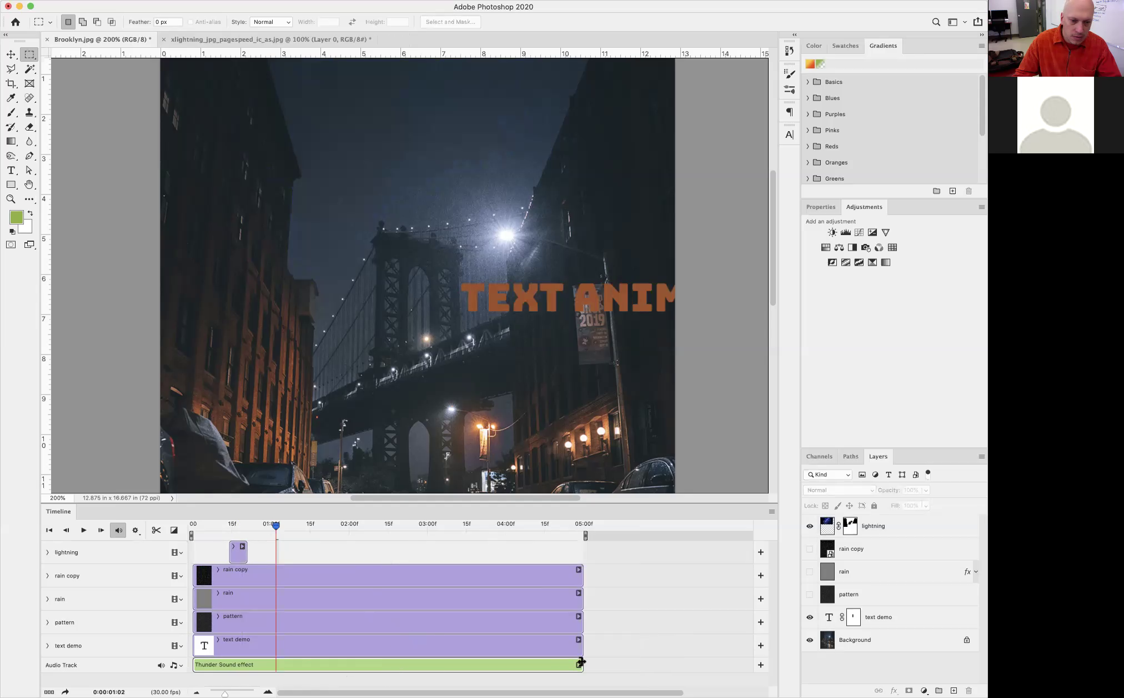
Shift the lightning clip earlier to start at about frame 11 and play the animation against the thunder.
{"action": "left_click", "coordinate": [234, 548]}
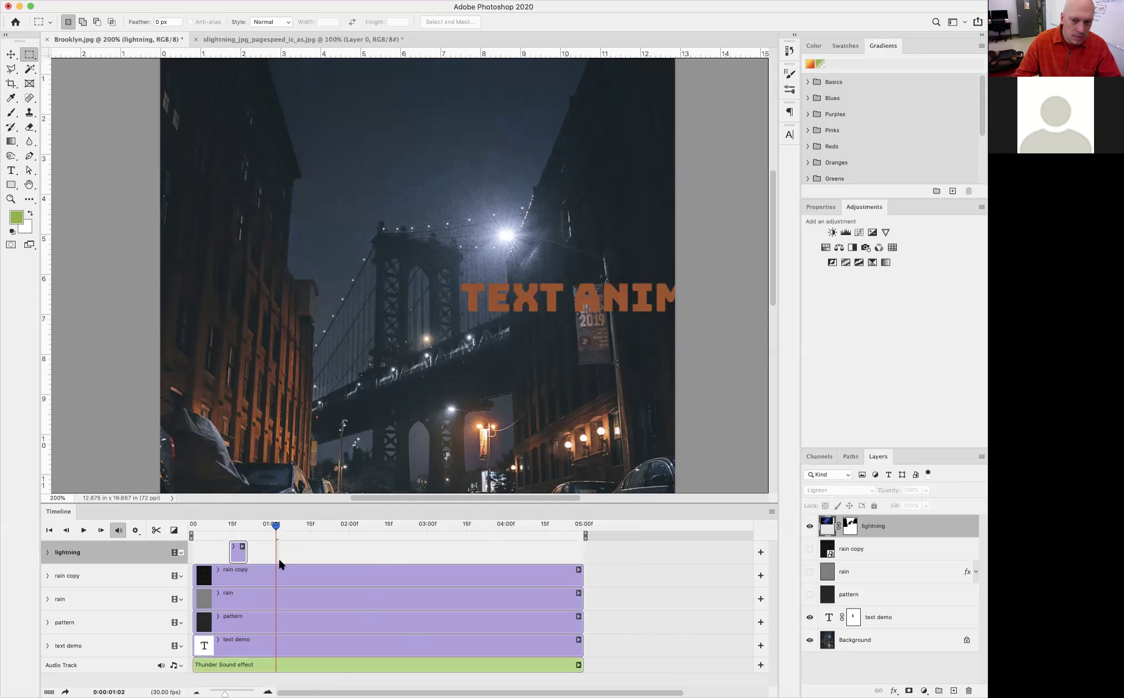
{"action": "left_click_drag", "start_coordinate": [276, 531], "coordinate": [218, 552]}
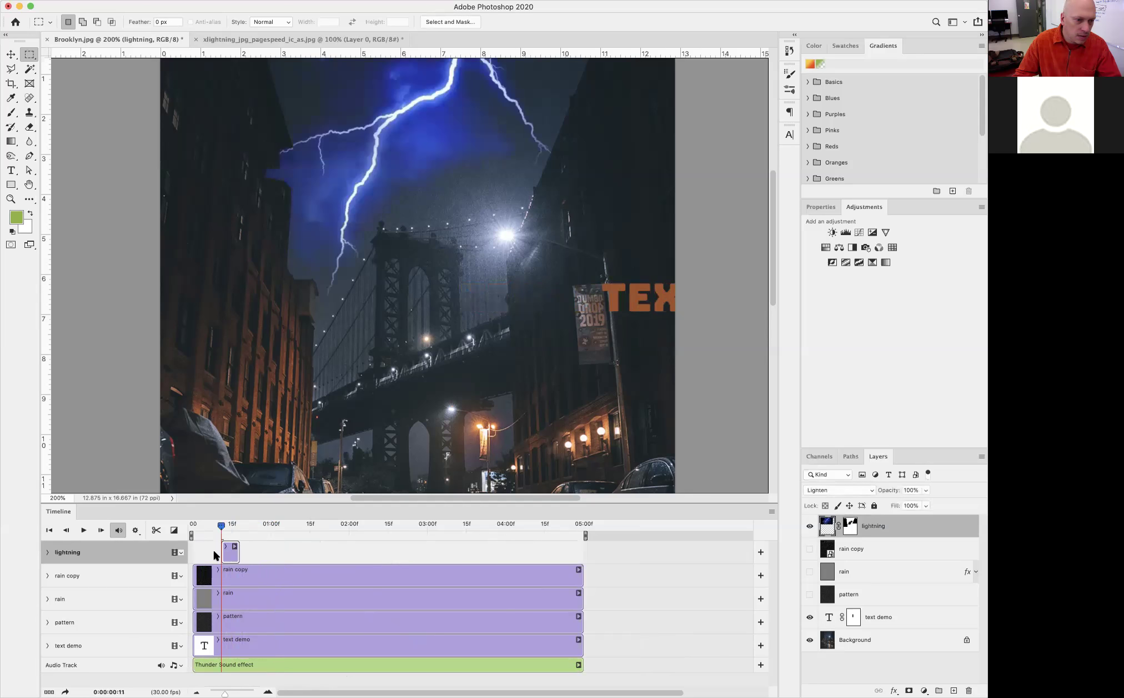
{"action": "left_click", "coordinate": [83, 529]}
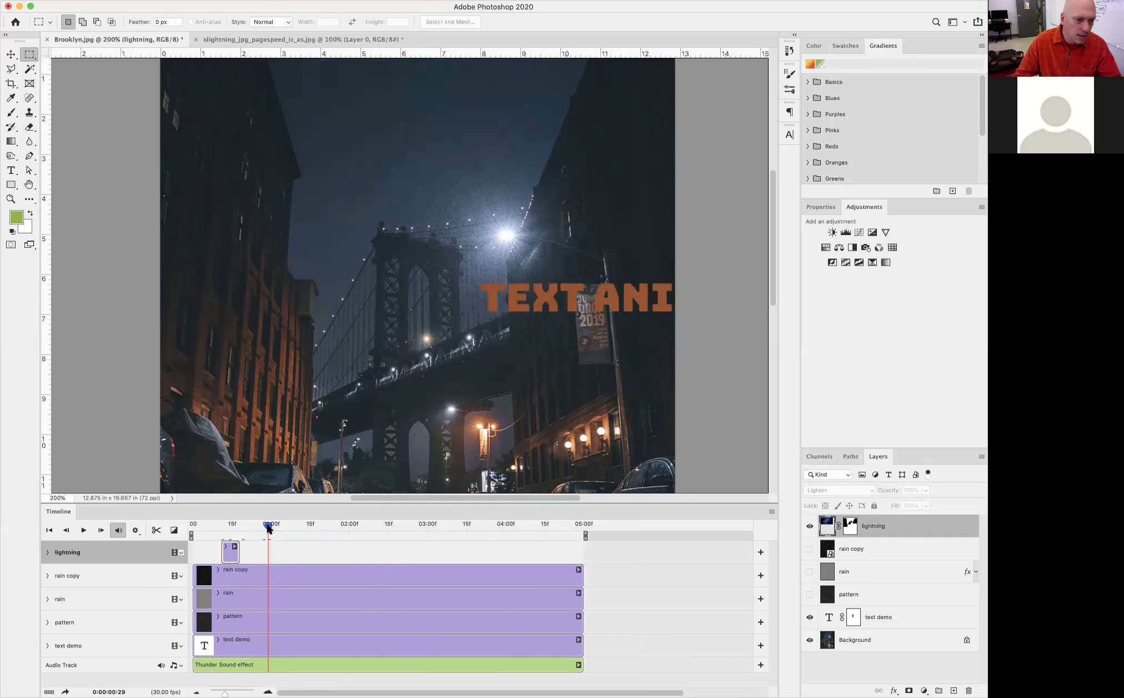
{"action": "left_click", "coordinate": [84, 529]}
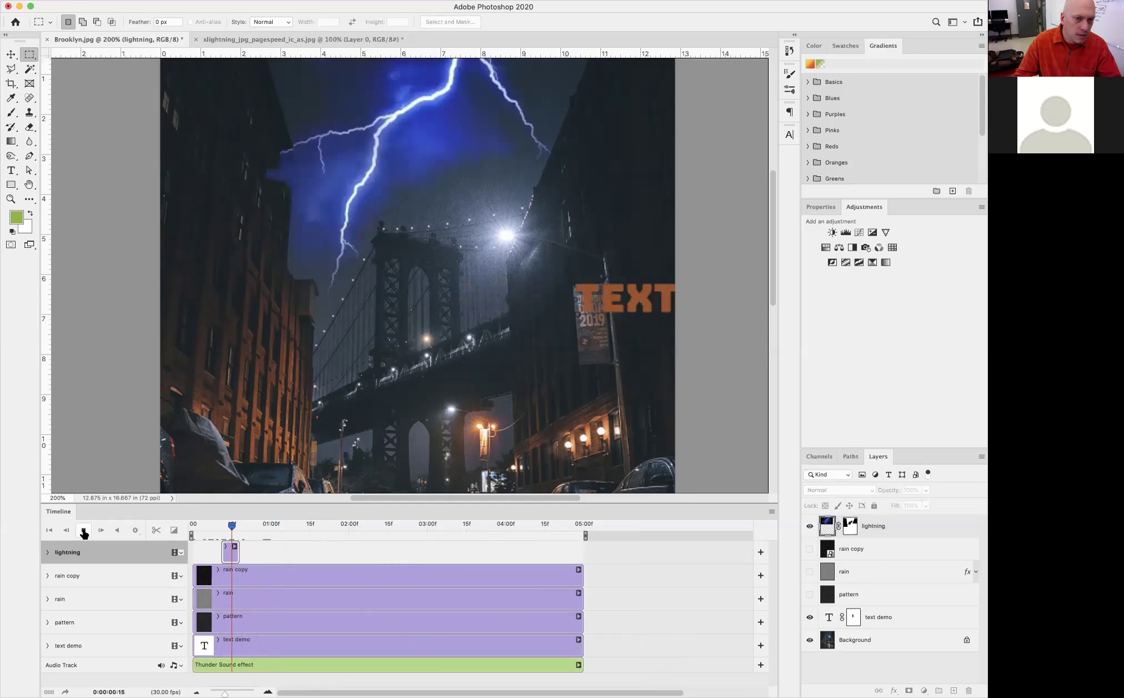
Move the lightning clip earlier to start at about frame 5 and play the animation against the thunder.
{"action": "left_click", "coordinate": [83, 529]}
{"action": "left_click_drag", "start_coordinate": [314, 532], "coordinate": [210, 555]}
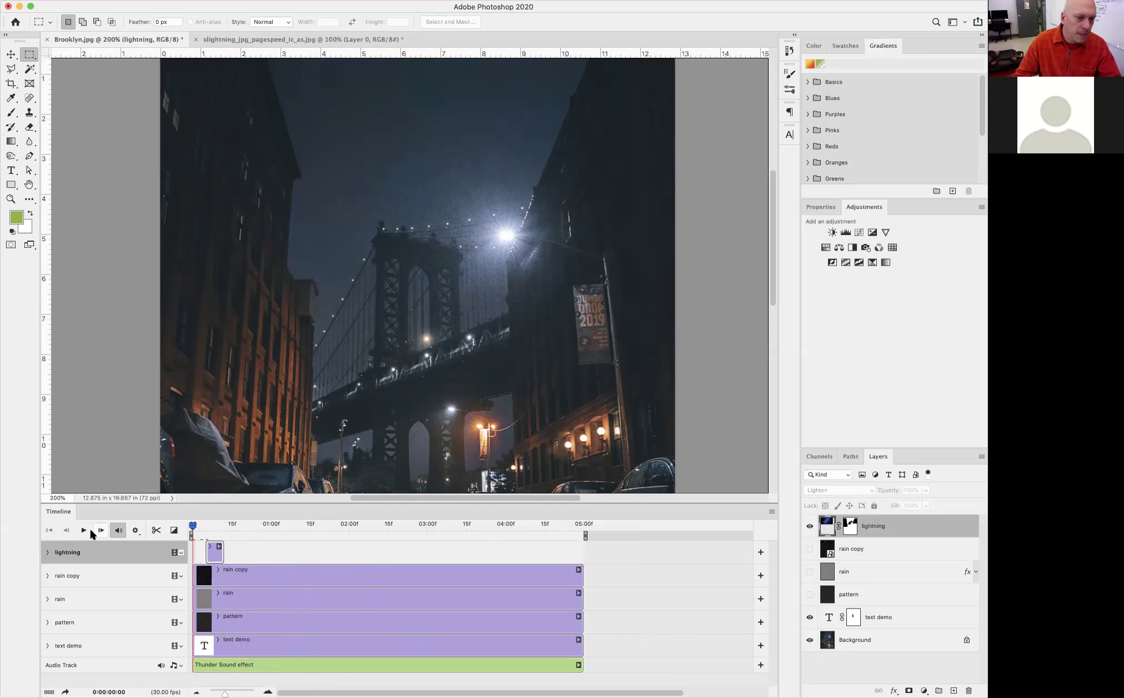
{"action": "left_click", "coordinate": [83, 531]}
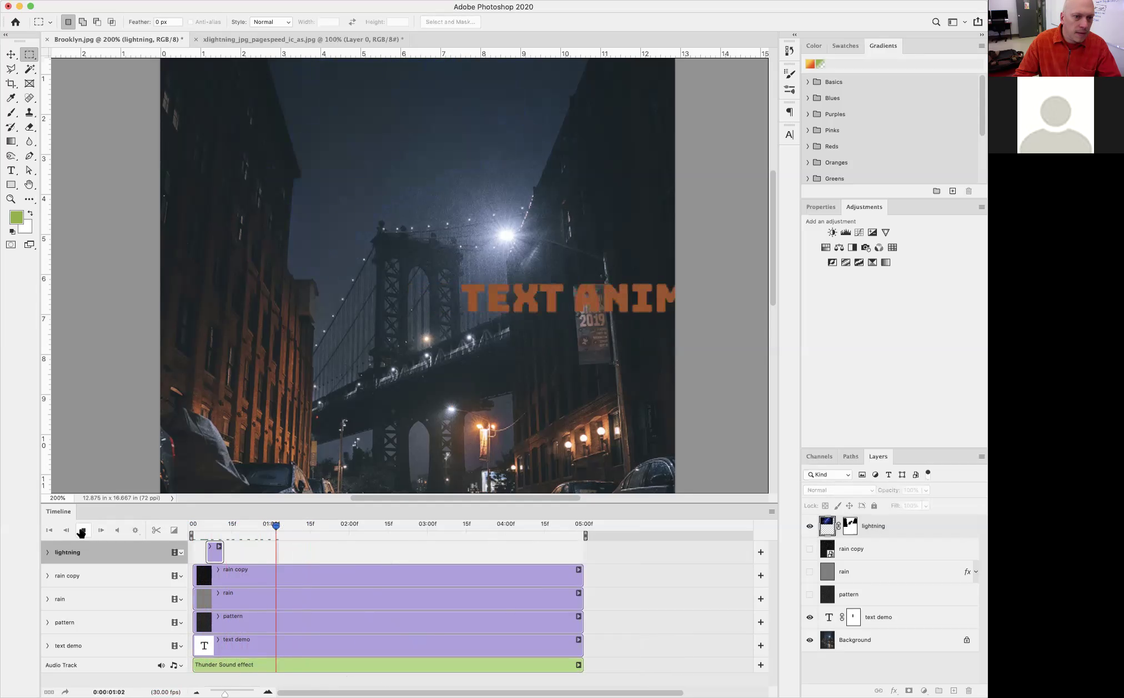
{"action": "left_click", "coordinate": [218, 558]}
Shorten the lightning clip by trimming its end to frame 8.
{"action": "scroll", "coordinate": [218, 557], "scroll_direction": "up", "scroll_amount": 5}
{"action": "scroll", "coordinate": [241, 685], "scroll_direction": "down", "scroll_amount": 2}
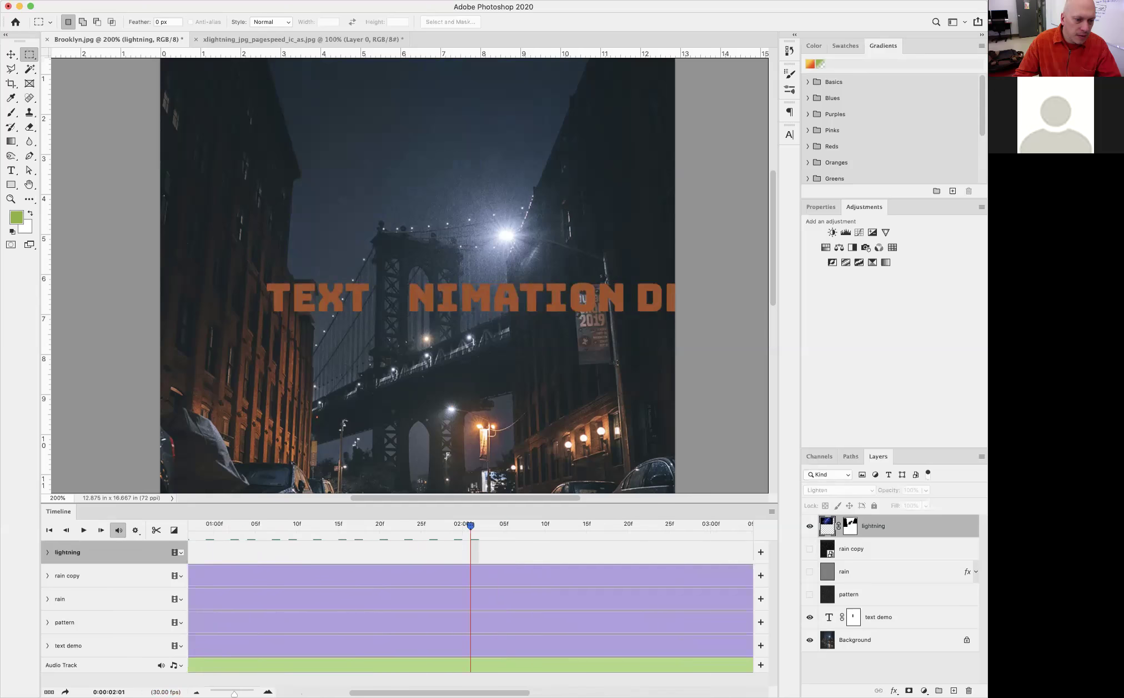
{"action": "left_click", "coordinate": [268, 691]}
{"action": "left_click", "coordinate": [370, 525]}
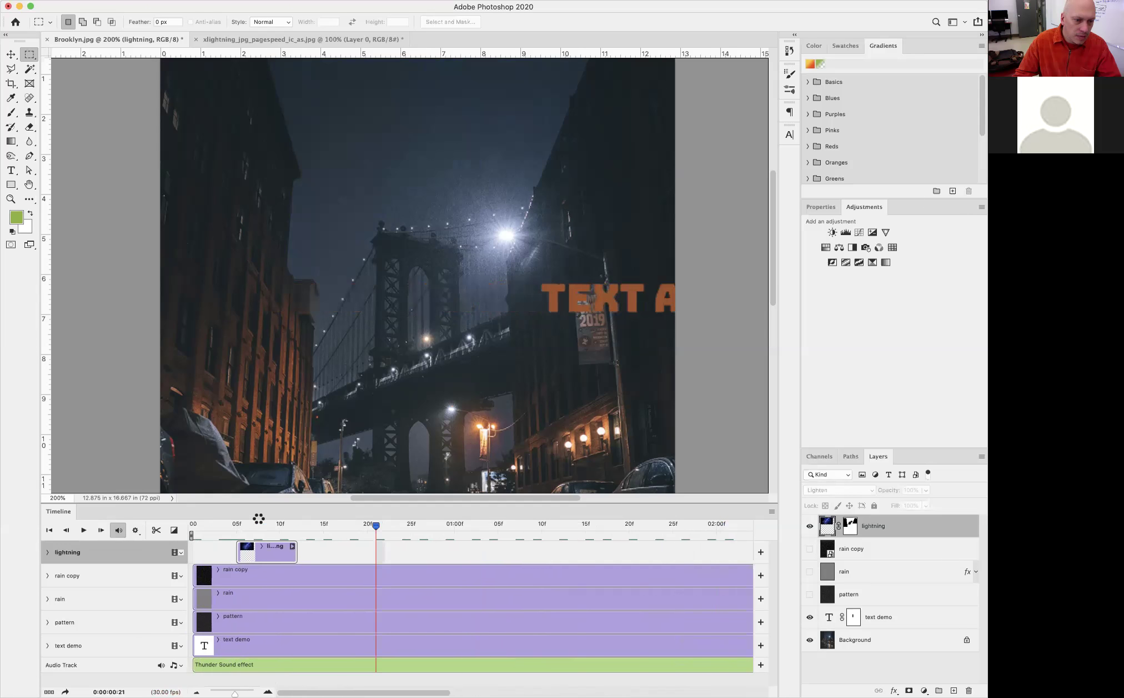
{"action": "left_click", "coordinate": [262, 525]}
{"action": "scroll", "coordinate": [328, 584], "scroll_direction": "up", "scroll_amount": 3}
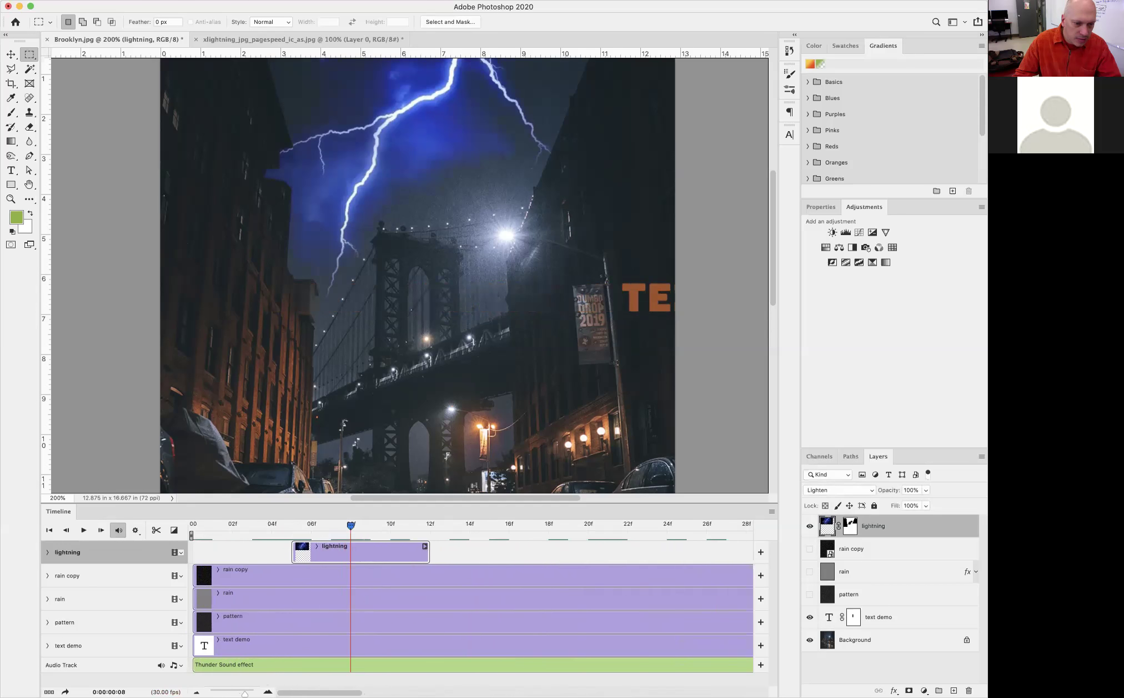
{"action": "scroll", "coordinate": [472, 600], "scroll_direction": "up", "scroll_amount": 2}
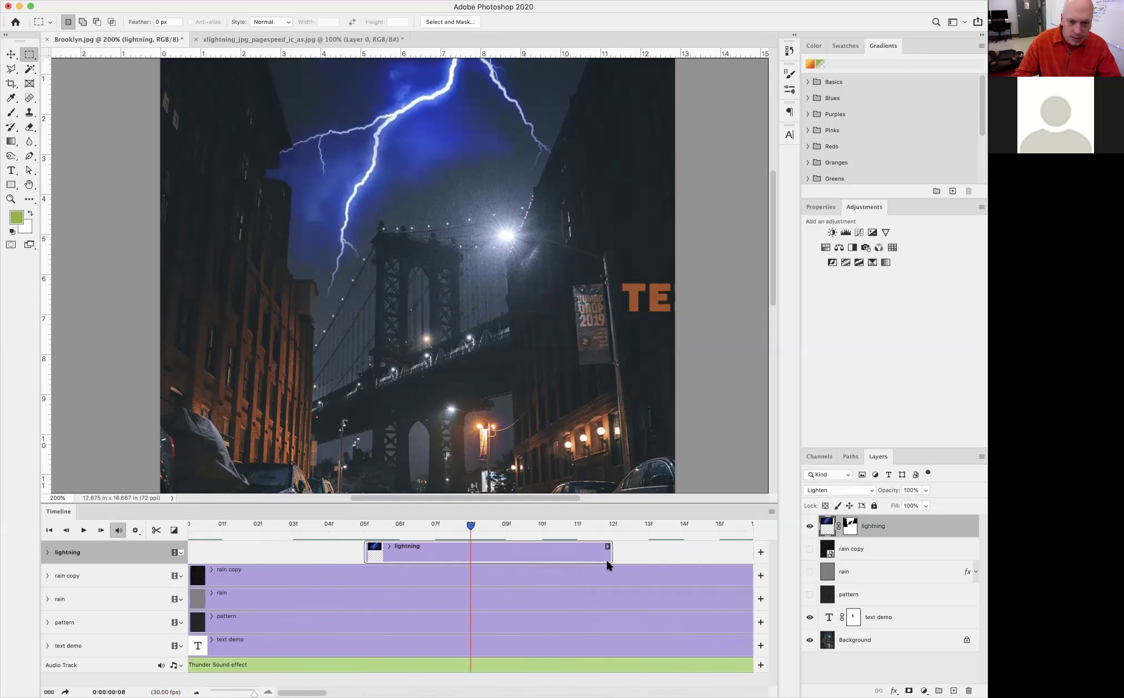
{"action": "left_click_drag", "start_coordinate": [611, 556], "coordinate": [470, 551]}
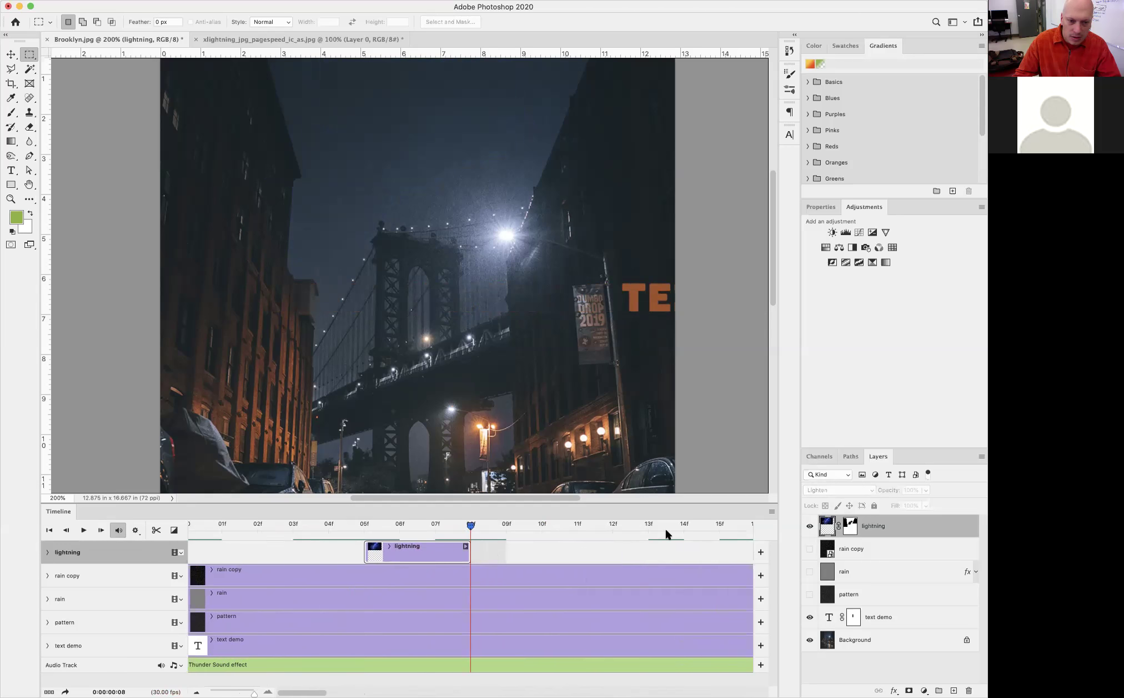
Duplicate the lightning layer and place the copy's clip after the original, starting at about frame 10.
{"action": "left_click_drag", "start_coordinate": [437, 551], "coordinate": [575, 557]}
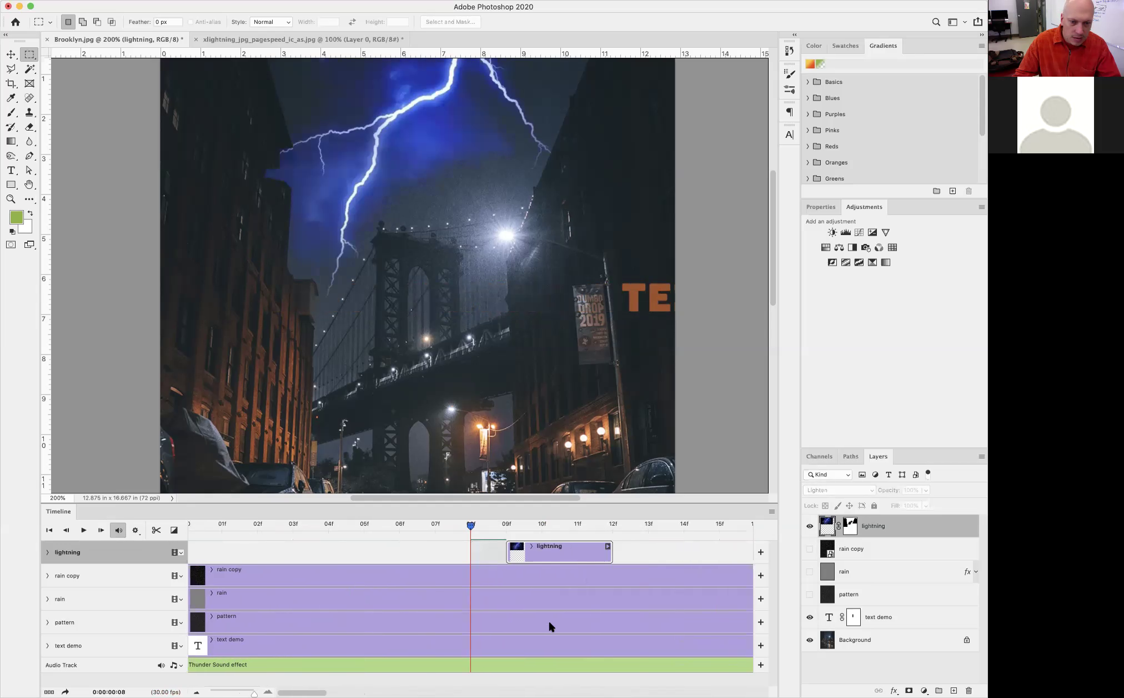
{"action": "left_click_drag", "start_coordinate": [580, 555], "coordinate": [438, 556]}
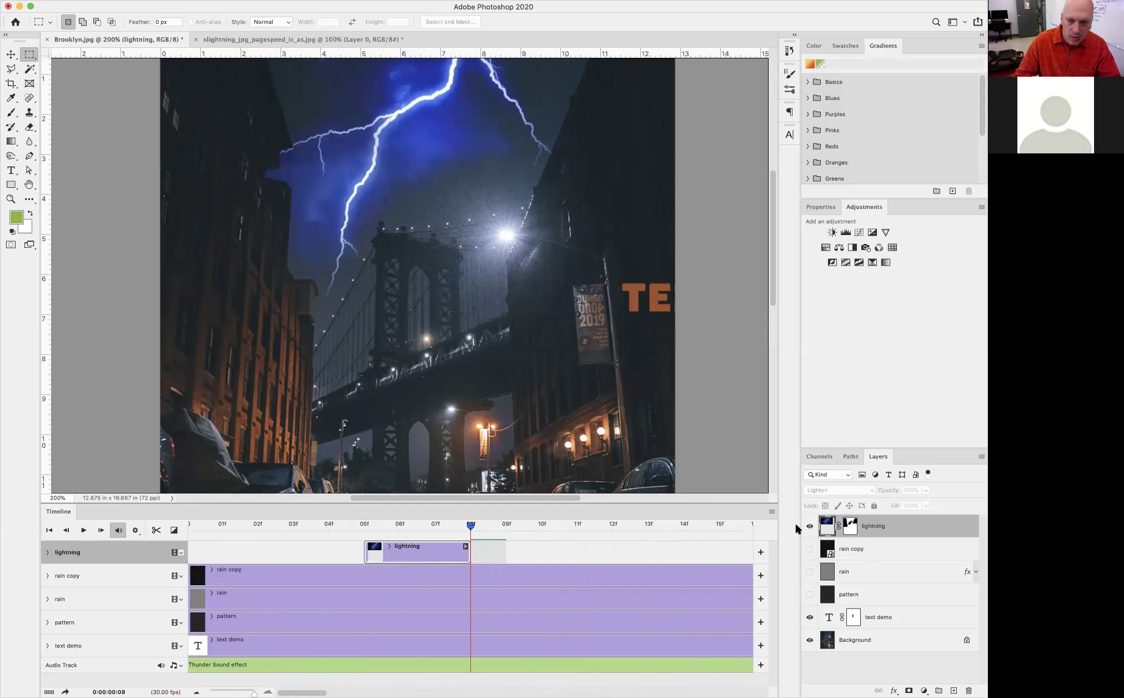
{"action": "left_click_drag", "start_coordinate": [825, 531], "coordinate": [954, 690]}
{"action": "left_click_drag", "start_coordinate": [424, 554], "coordinate": [496, 557]}
{"action": "left_click", "coordinate": [450, 573]}
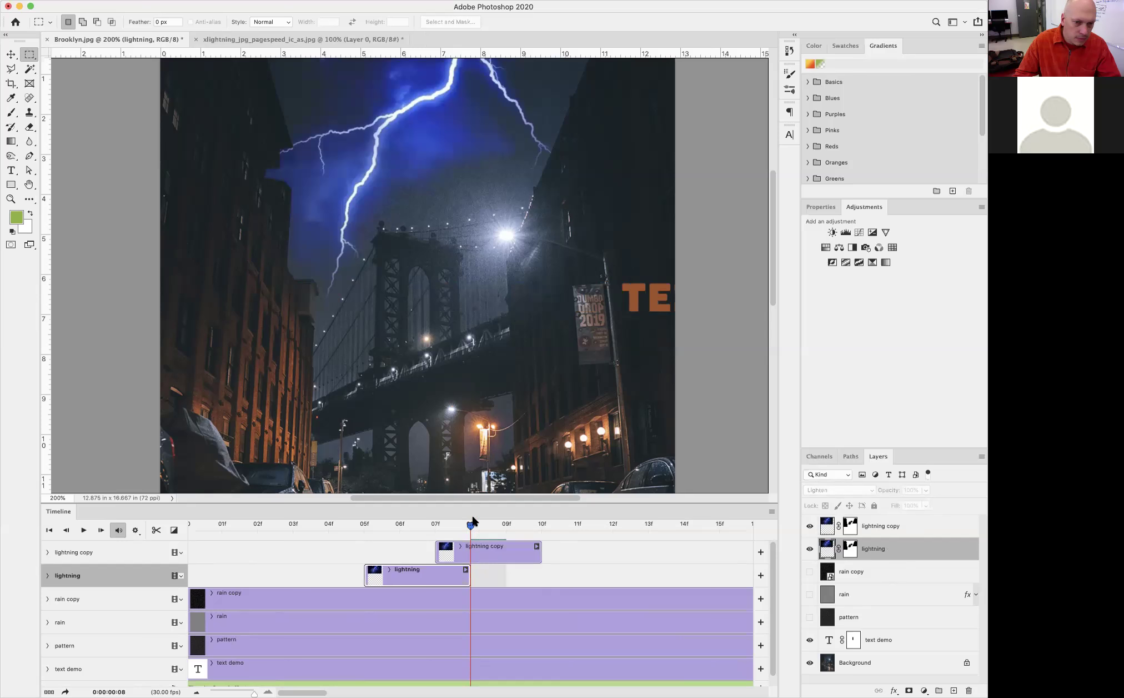
{"action": "left_click_drag", "start_coordinate": [433, 527], "coordinate": [329, 527]}
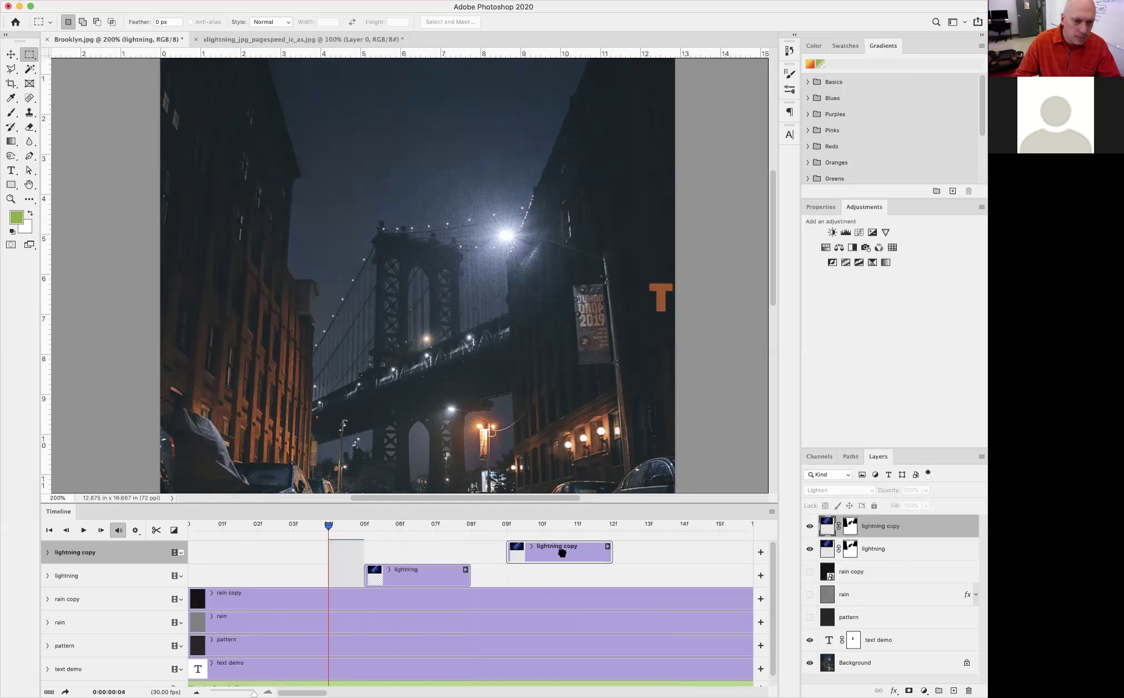
Play the double flash and shift both clips earlier, starting lightning at about frame 3 and its copy at about frame 8.
{"action": "left_click", "coordinate": [217, 525]}
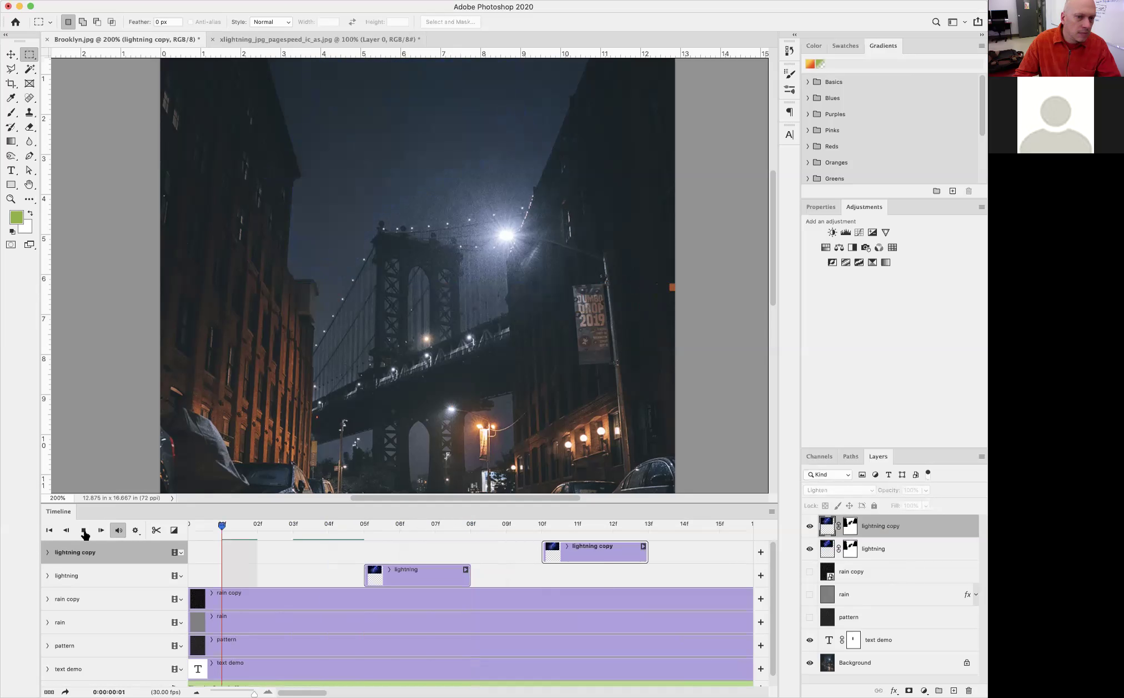
{"action": "left_click", "coordinate": [83, 529]}
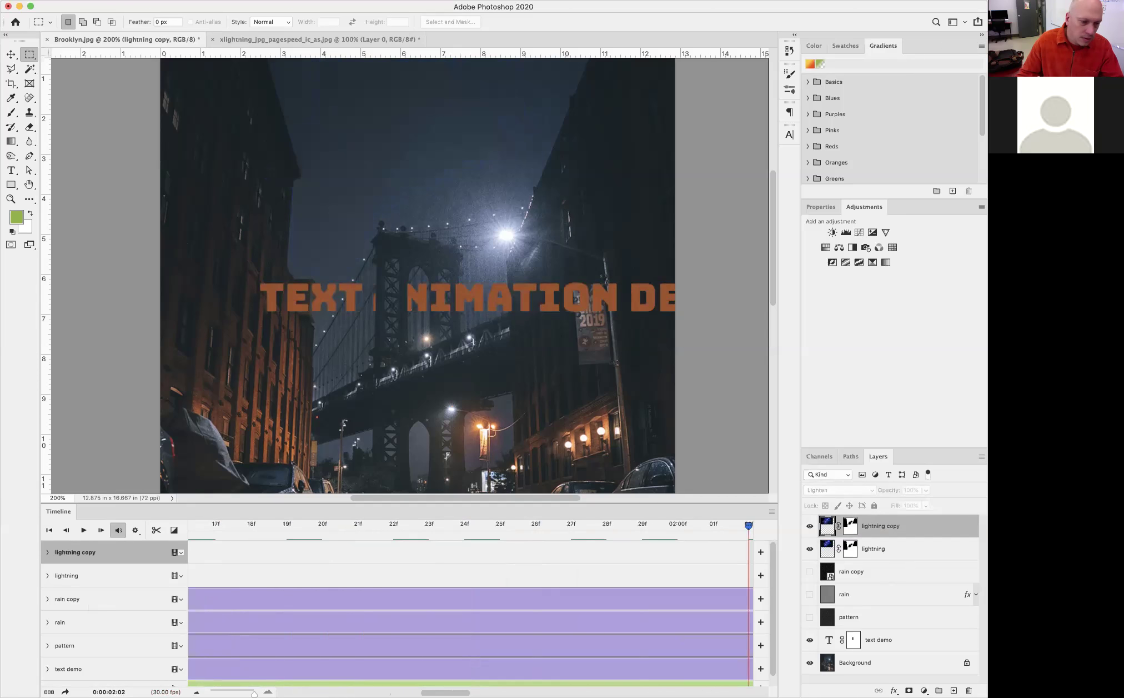
{"action": "left_click_drag", "start_coordinate": [254, 694], "coordinate": [228, 693]}
{"action": "left_click_drag", "start_coordinate": [218, 575], "coordinate": [236, 556]}
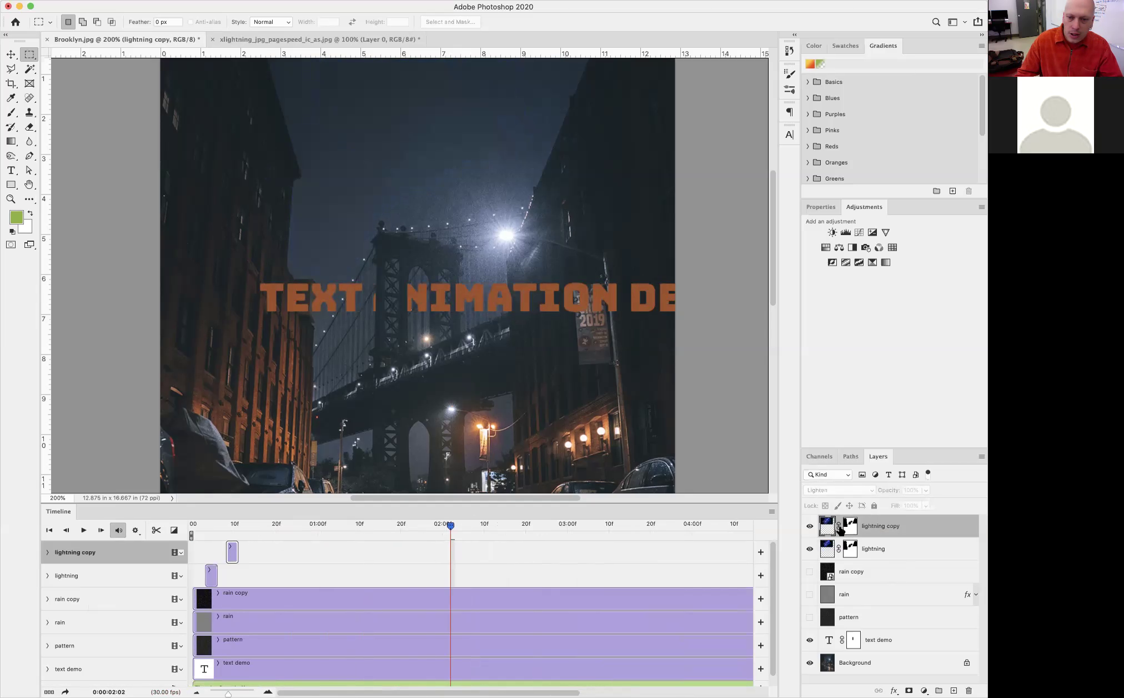
Add an opacity keyframe at frame 8, the start of the lightning copy clip, and set its opacity to 64%.
{"action": "left_click", "coordinate": [48, 552]}
{"action": "left_click_drag", "start_coordinate": [281, 528], "coordinate": [225, 532]}
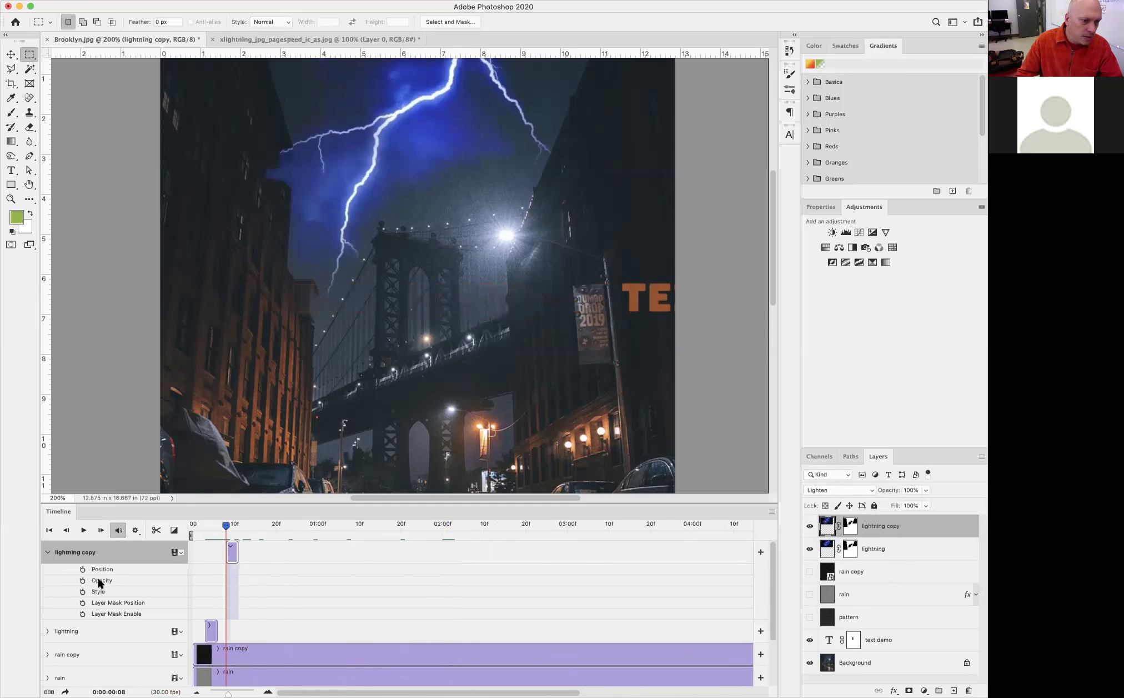
{"action": "left_click", "coordinate": [82, 580]}
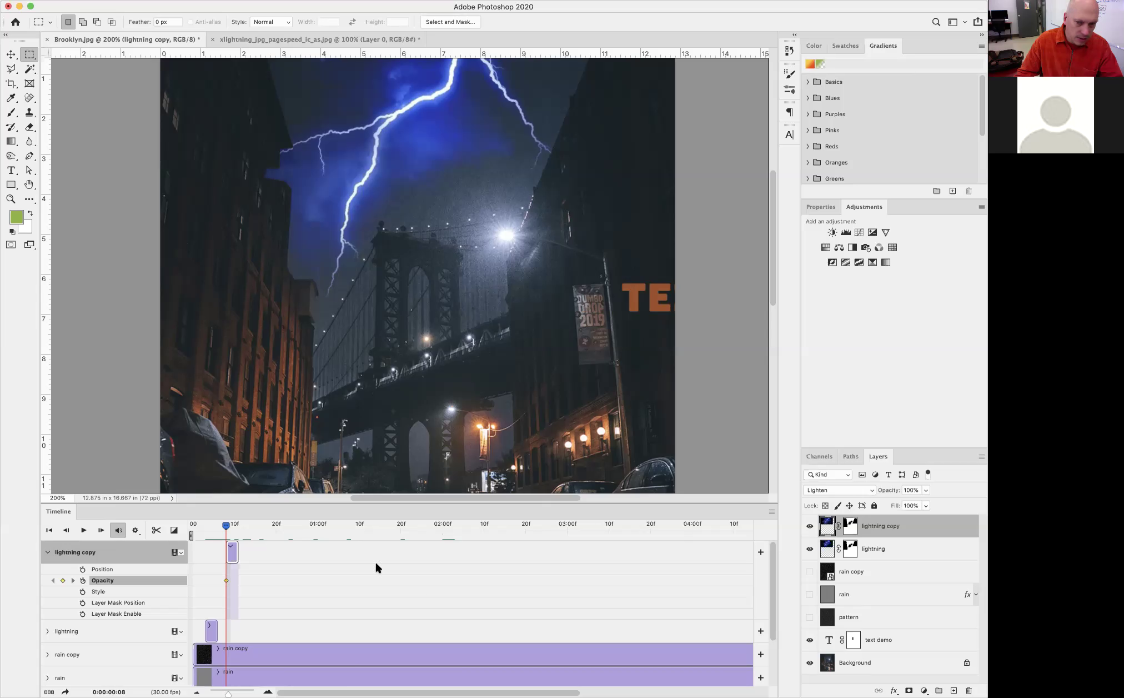
{"action": "left_click", "coordinate": [926, 491]}
{"action": "left_click_drag", "start_coordinate": [925, 501], "coordinate": [907, 501]}
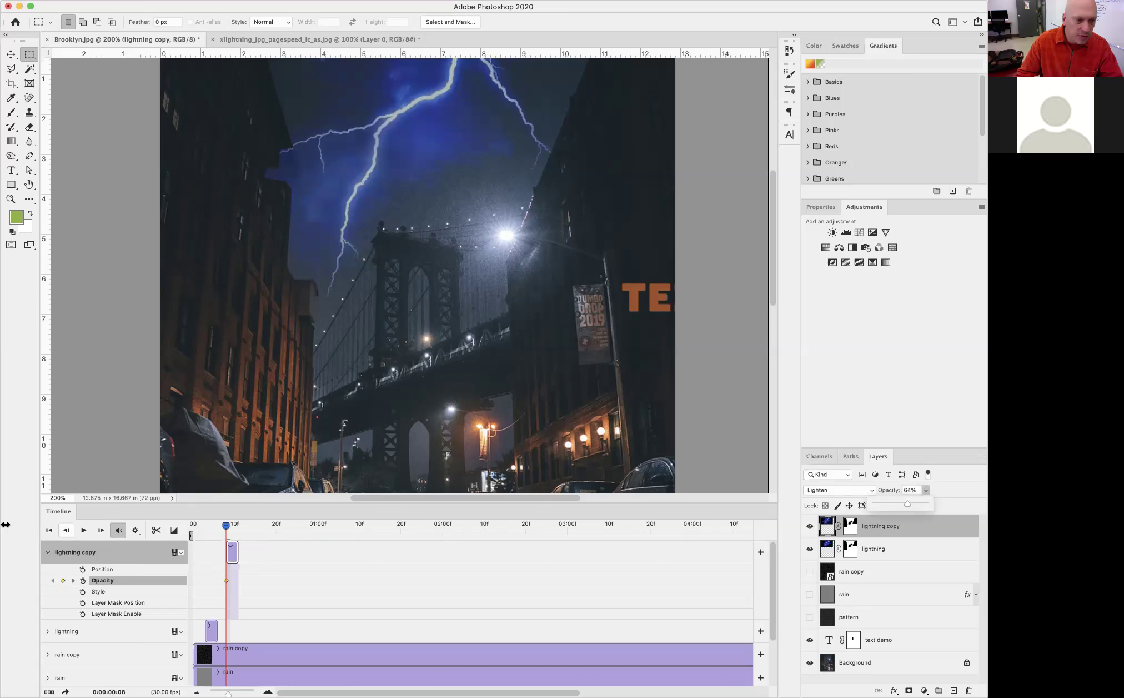
Add a second opacity keyframe of 24% to the lightning copy and place it at the clip's end, frame 11.
{"action": "left_click_drag", "start_coordinate": [224, 529], "coordinate": [239, 525]}
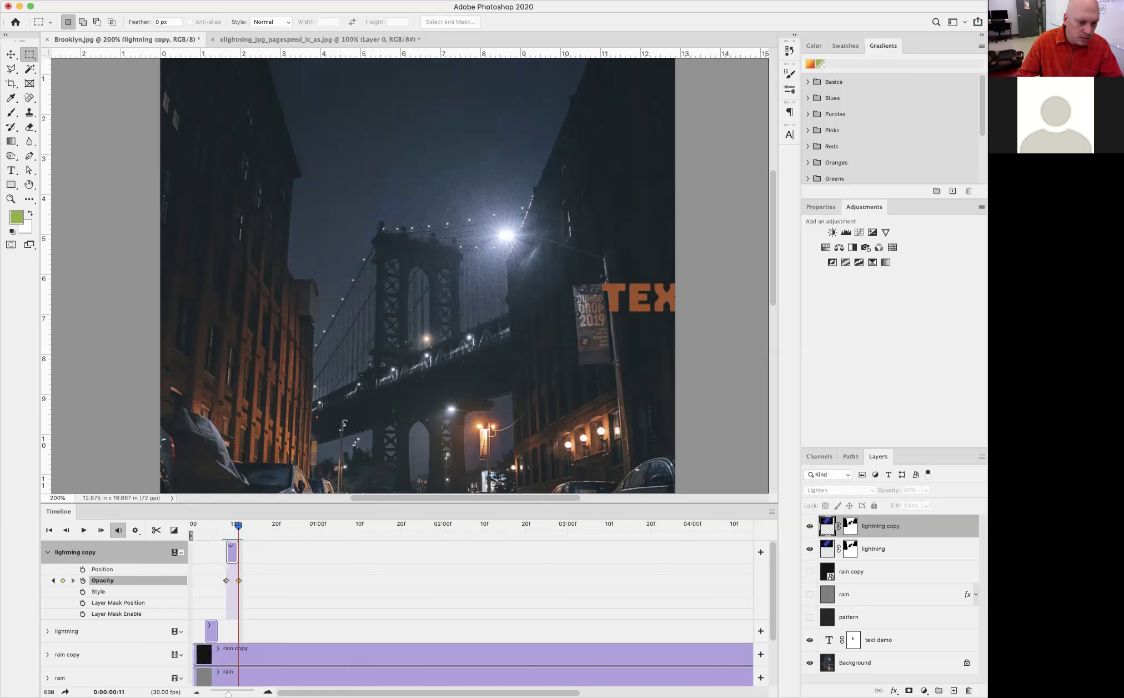
{"action": "left_click_drag", "start_coordinate": [228, 694], "coordinate": [254, 693]}
{"action": "left_click", "coordinate": [471, 581]}
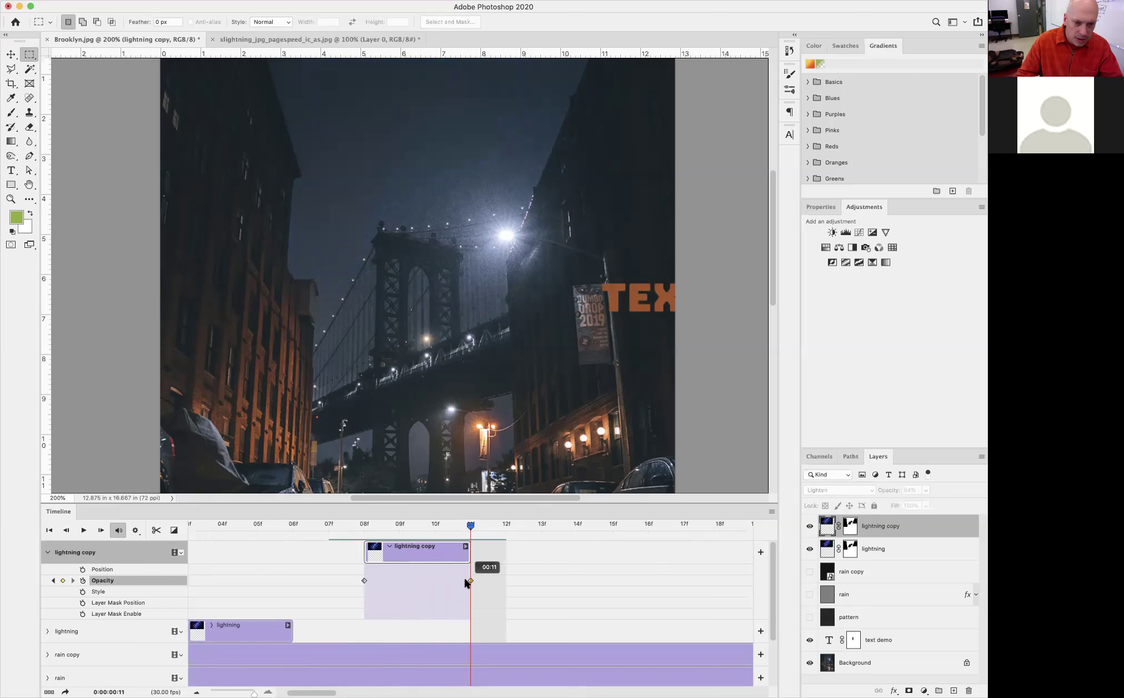
{"action": "left_click", "coordinate": [446, 524]}
{"action": "left_click_drag", "start_coordinate": [471, 581], "coordinate": [437, 580]}
{"action": "left_click", "coordinate": [926, 490]}
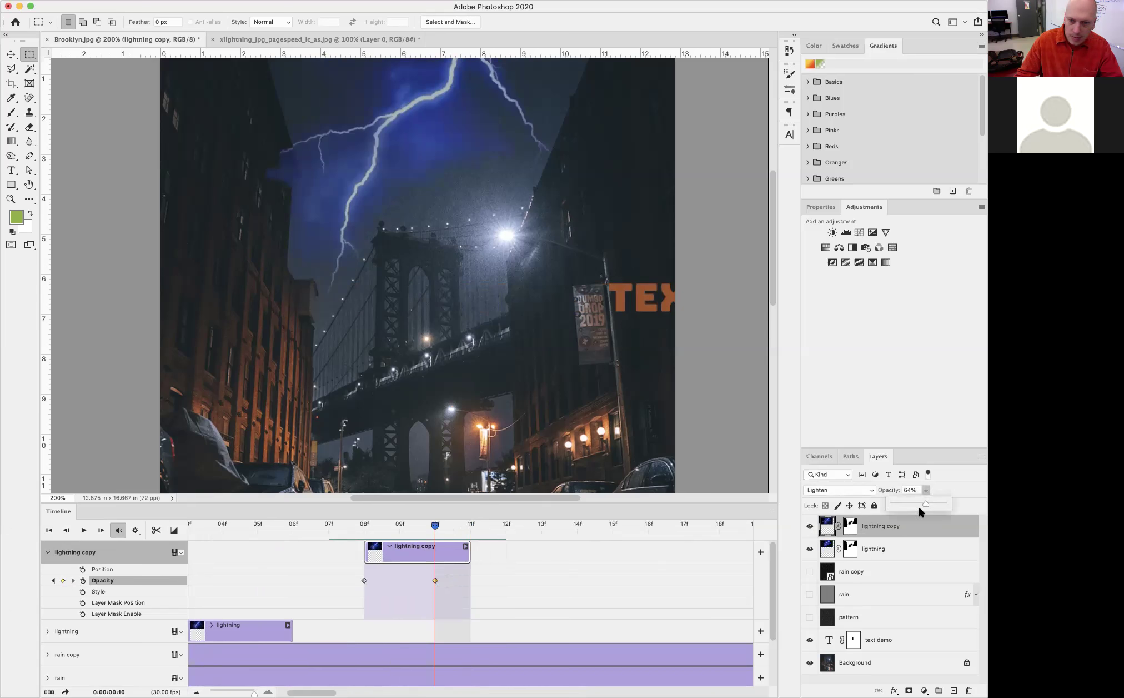
{"action": "left_click_drag", "start_coordinate": [906, 504], "coordinate": [904, 503]}
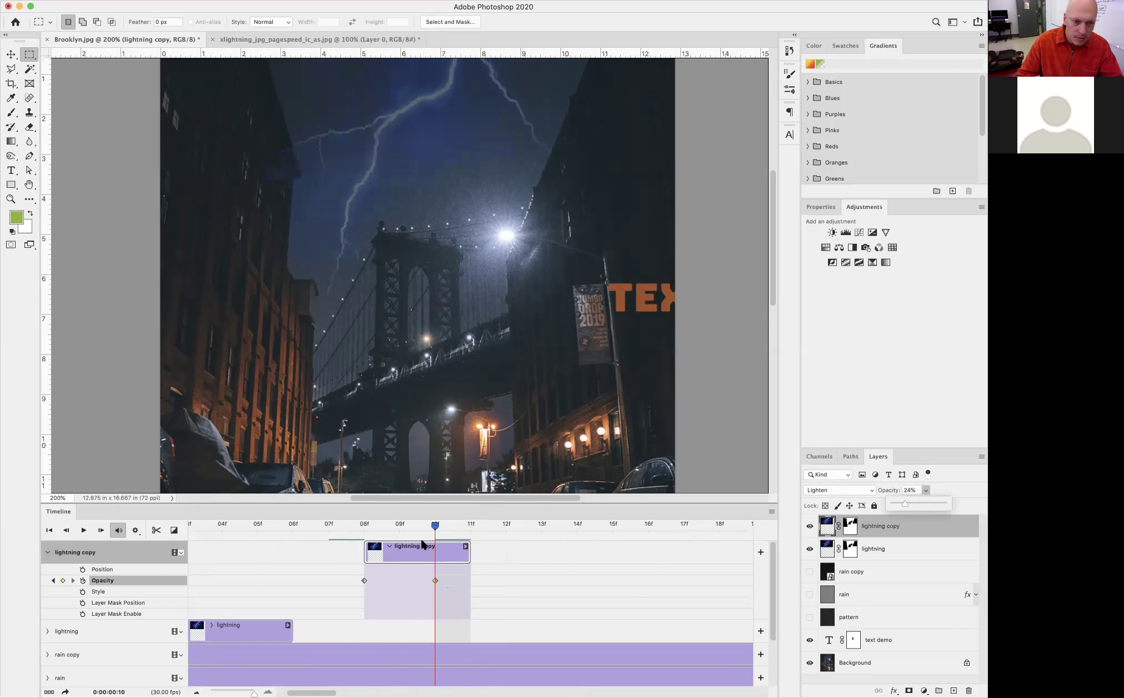
{"action": "left_click_drag", "start_coordinate": [435, 583], "coordinate": [470, 580]}
Play the animation from the start with the image fitted to the window to check the fading second flash.
{"action": "left_click_drag", "start_coordinate": [435, 525], "coordinate": [328, 525]}
{"action": "left_click_drag", "start_coordinate": [260, 529], "coordinate": [83, 530]}
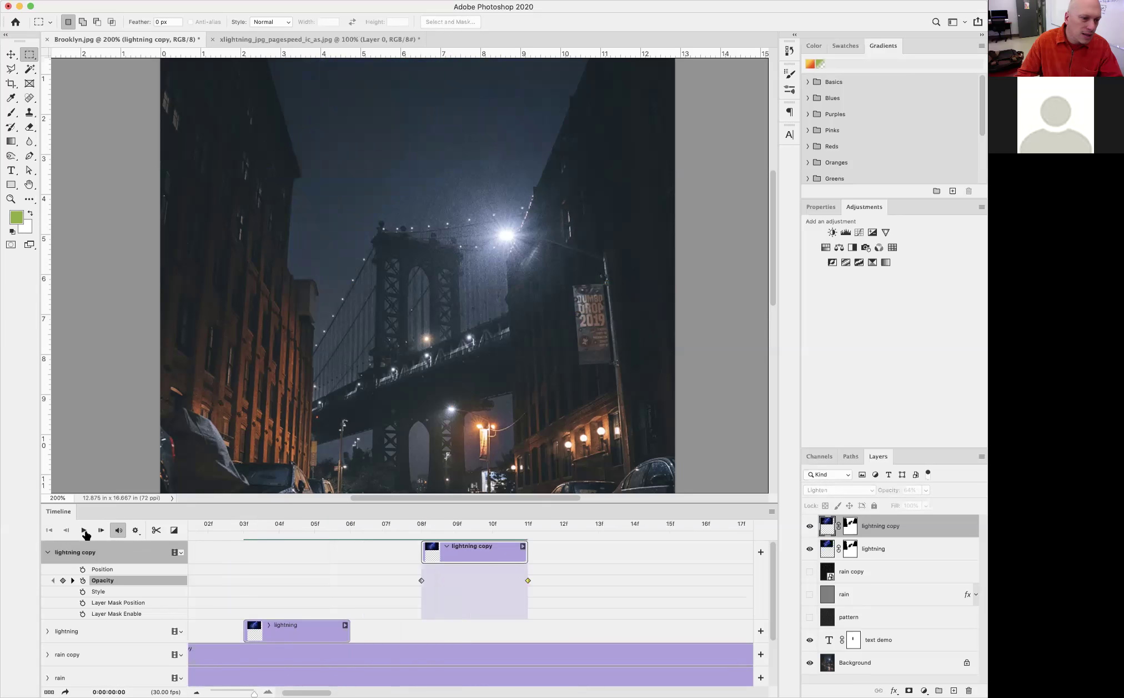
{"action": "left_click_drag", "start_coordinate": [254, 693], "coordinate": [228, 693]}
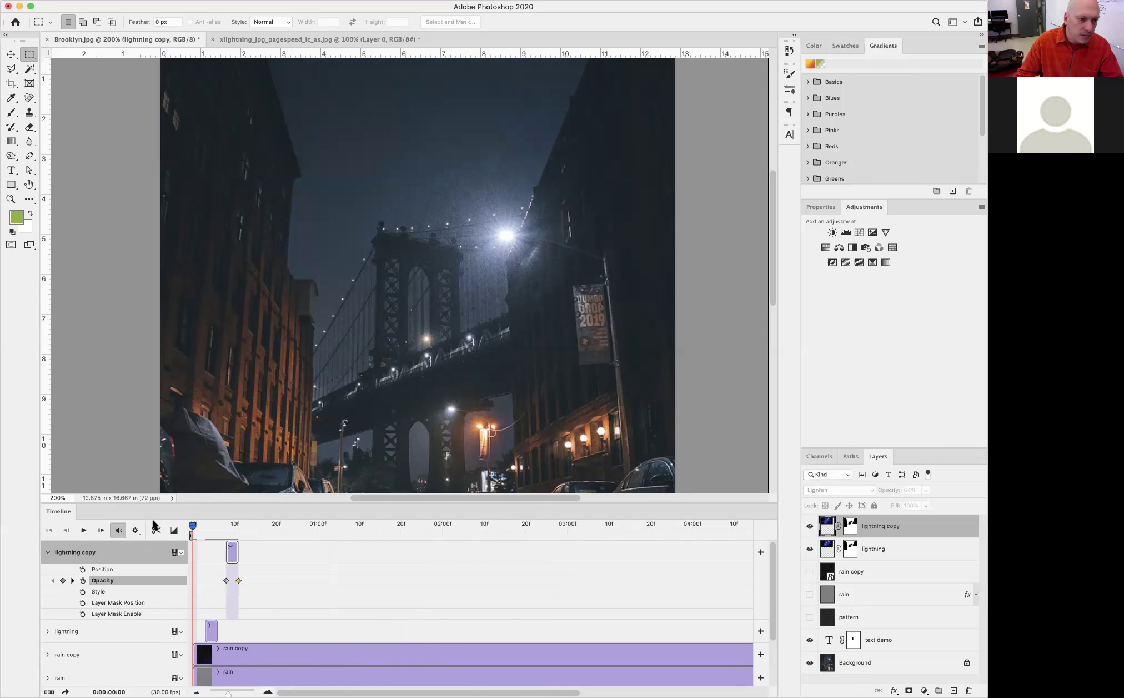
{"action": "left_click", "coordinate": [83, 530]}
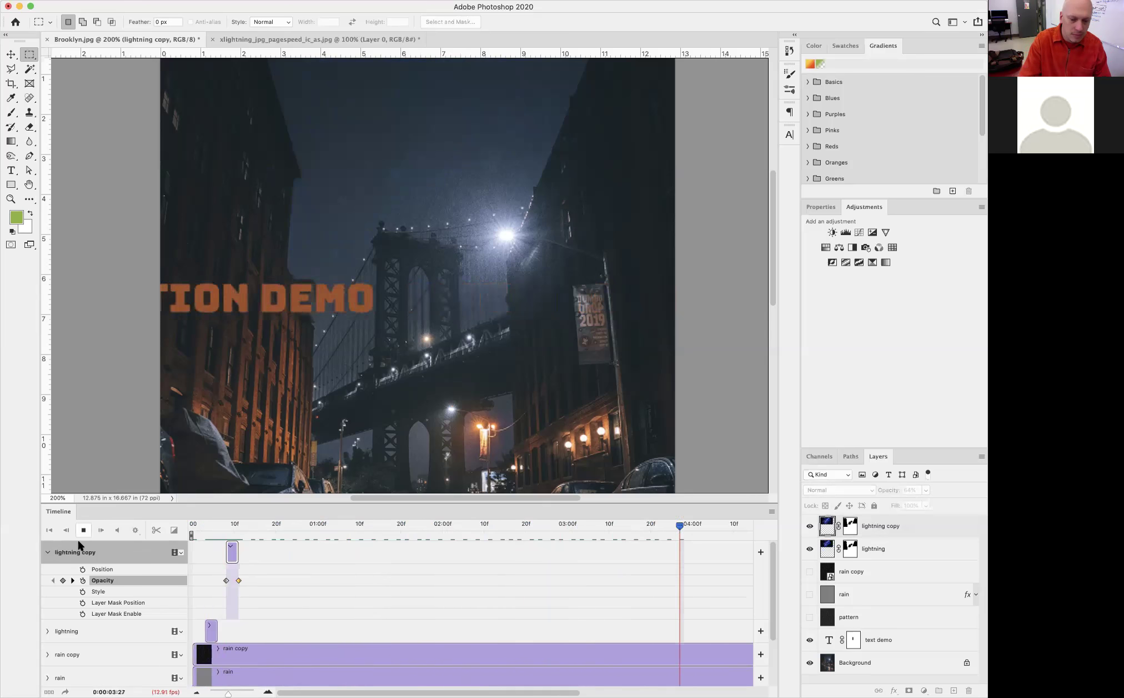
{"action": "key", "text": "super+0"}
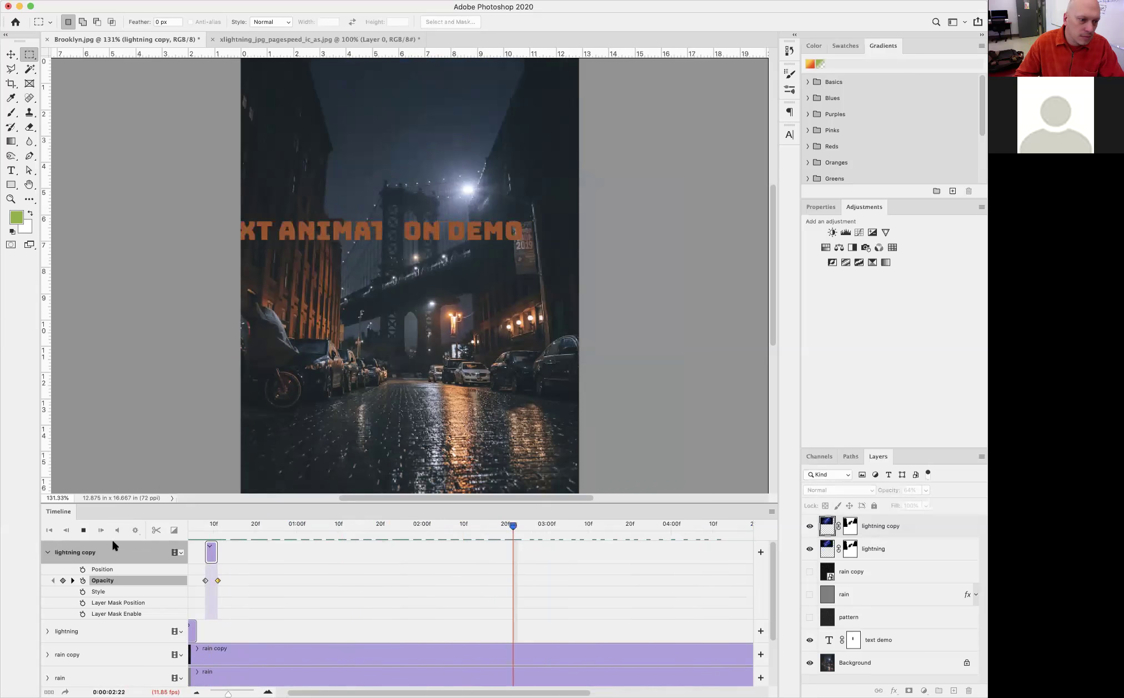
{"action": "left_click", "coordinate": [84, 530]}
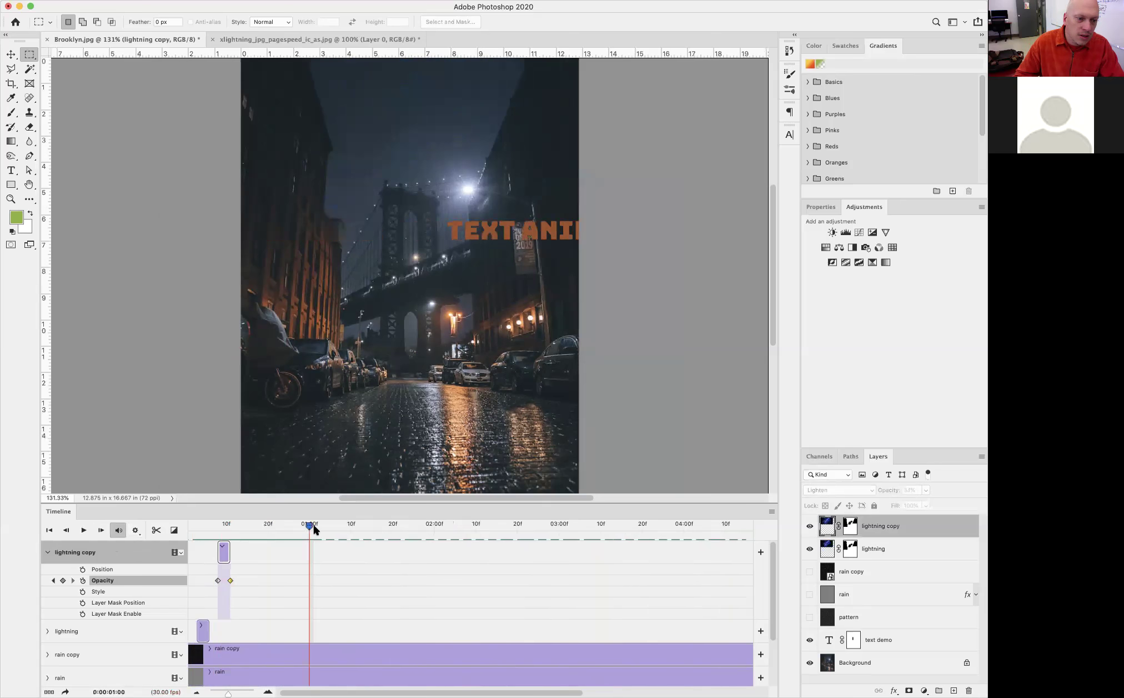
Show the rain copy layer and play the whole animation from the start.
{"action": "left_click_drag", "start_coordinate": [310, 528], "coordinate": [171, 522]}
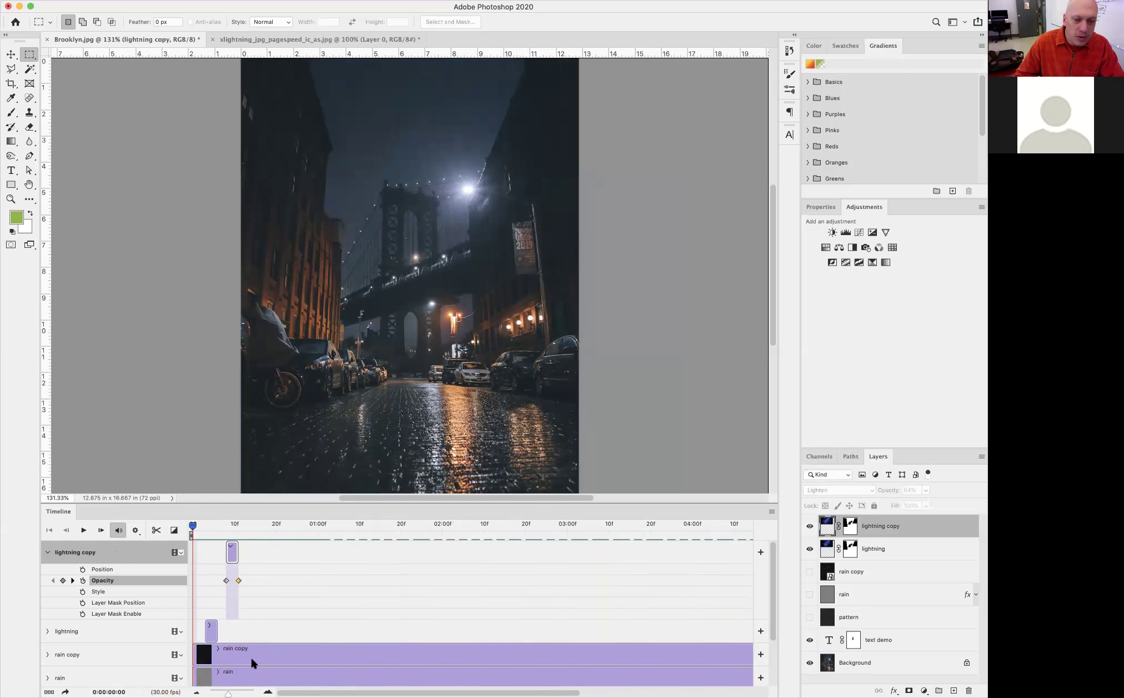
{"action": "left_click", "coordinate": [809, 572]}
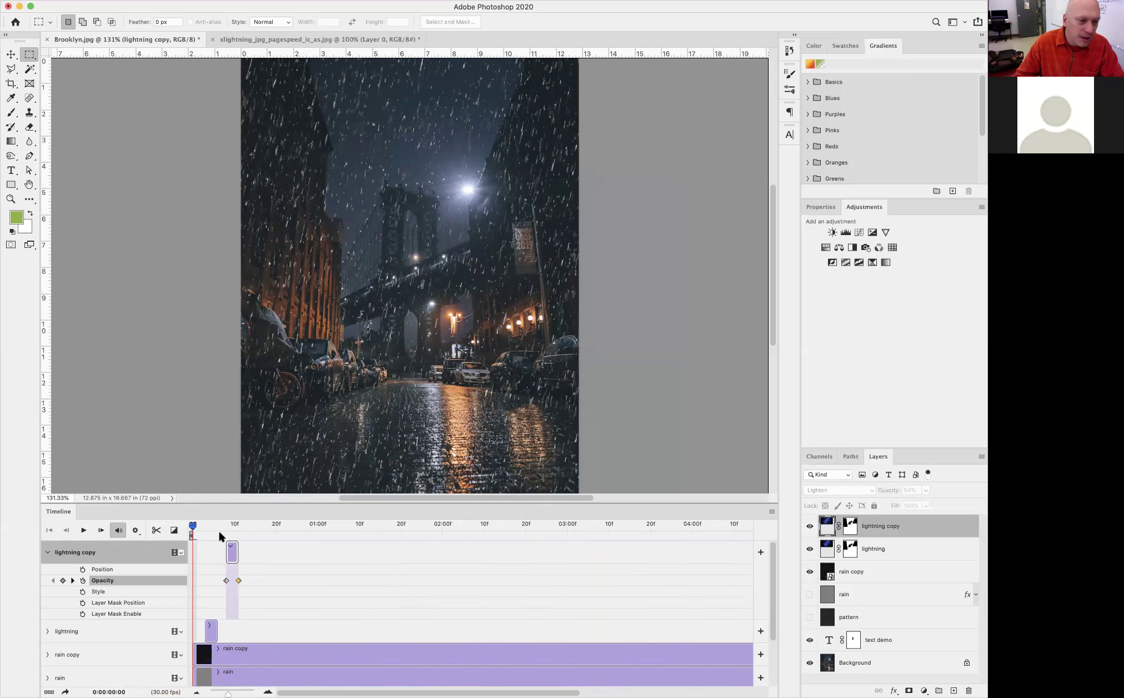
{"action": "left_click", "coordinate": [84, 530]}
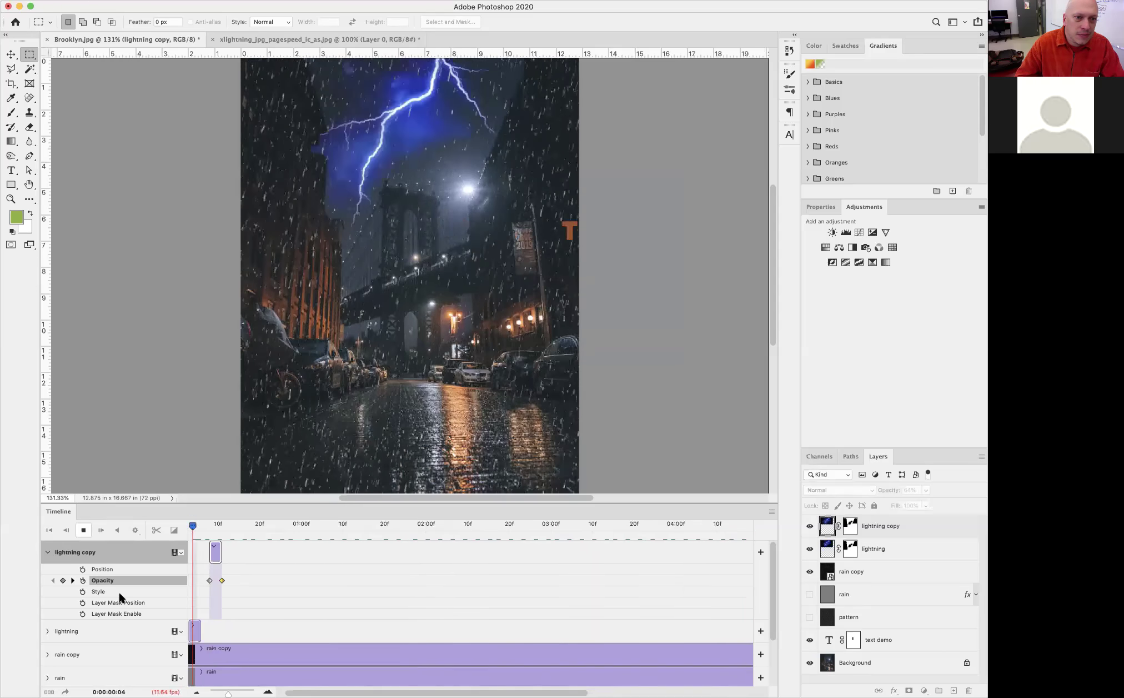
{"action": "left_click", "coordinate": [83, 530]}
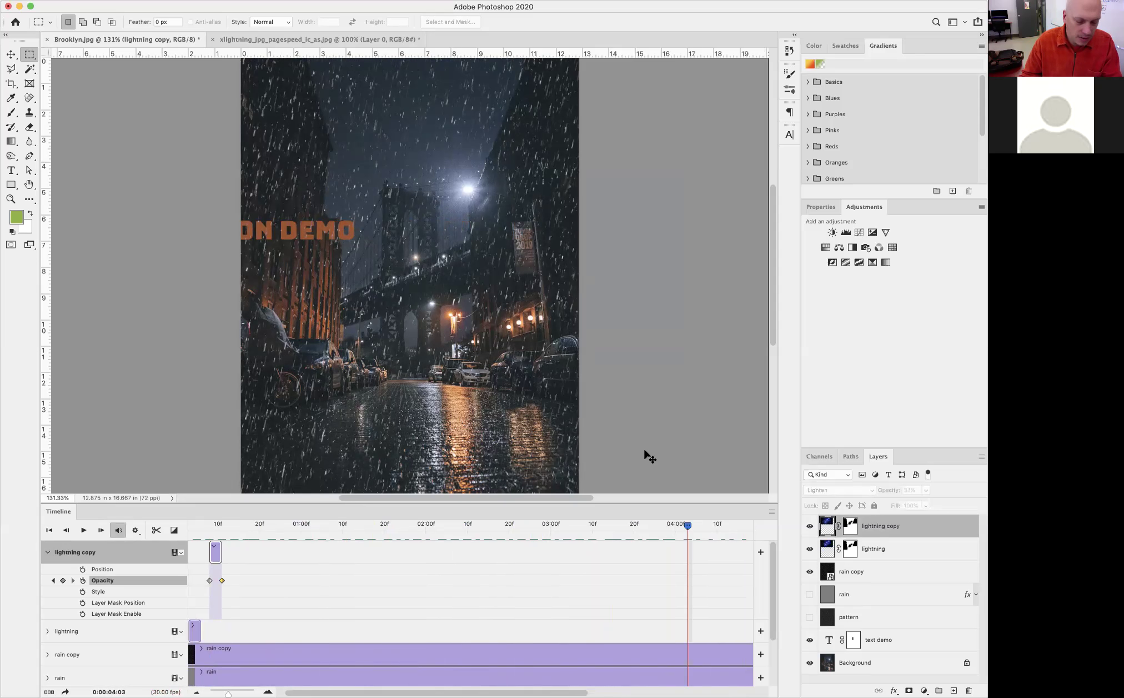
Save the document to the Desktop in Photoshop format as Brooklyn_animation.psd.
{"action": "key", "text": "super+s"}
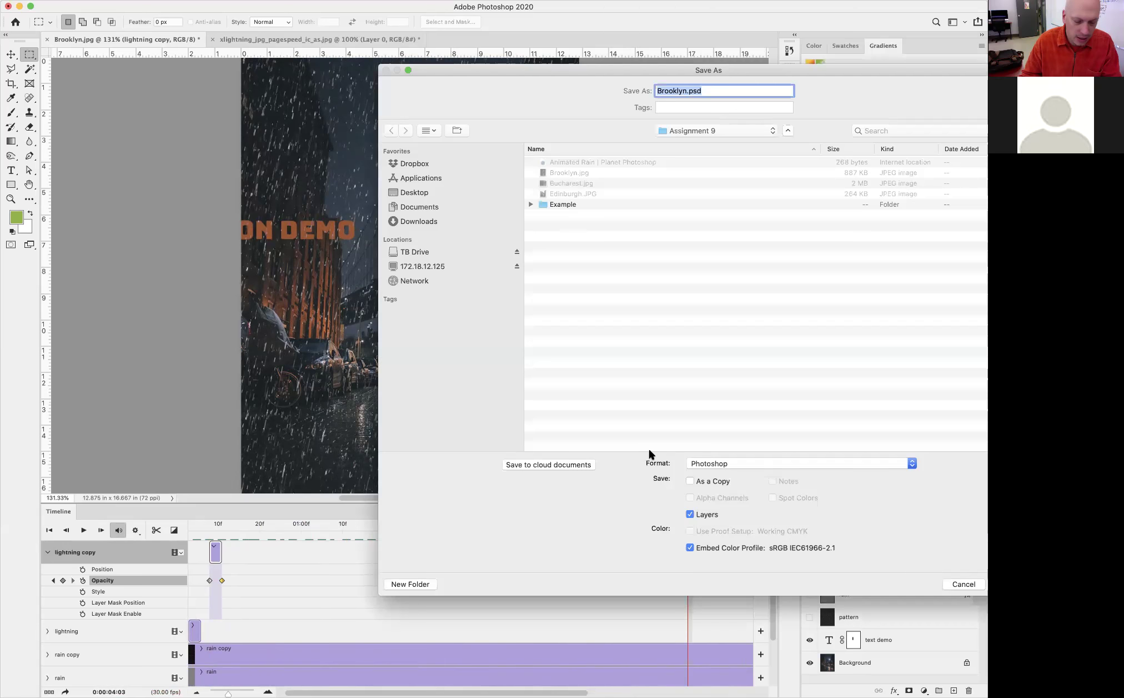
{"action": "key", "text": "super+shift+d"}
{"action": "left_click", "coordinate": [693, 91]}
{"action": "type", "text": "_animat"}
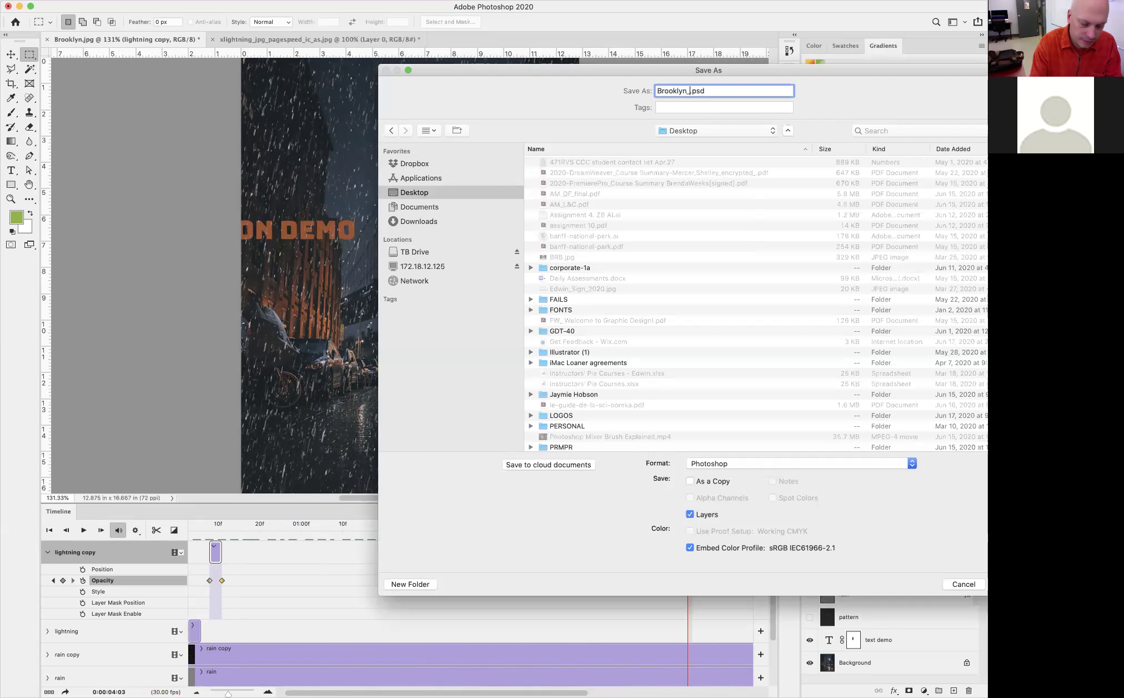
{"action": "type", "text": "ion"}
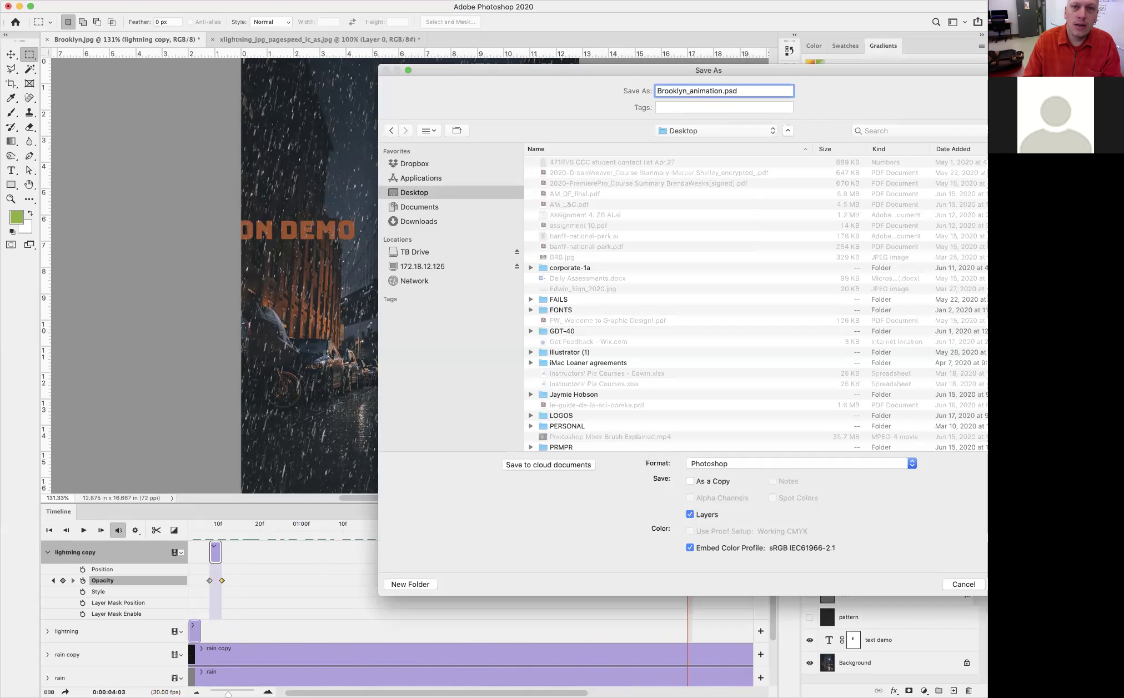
{"action": "key", "text": "Return"}
{"action": "key", "text": "Return"}
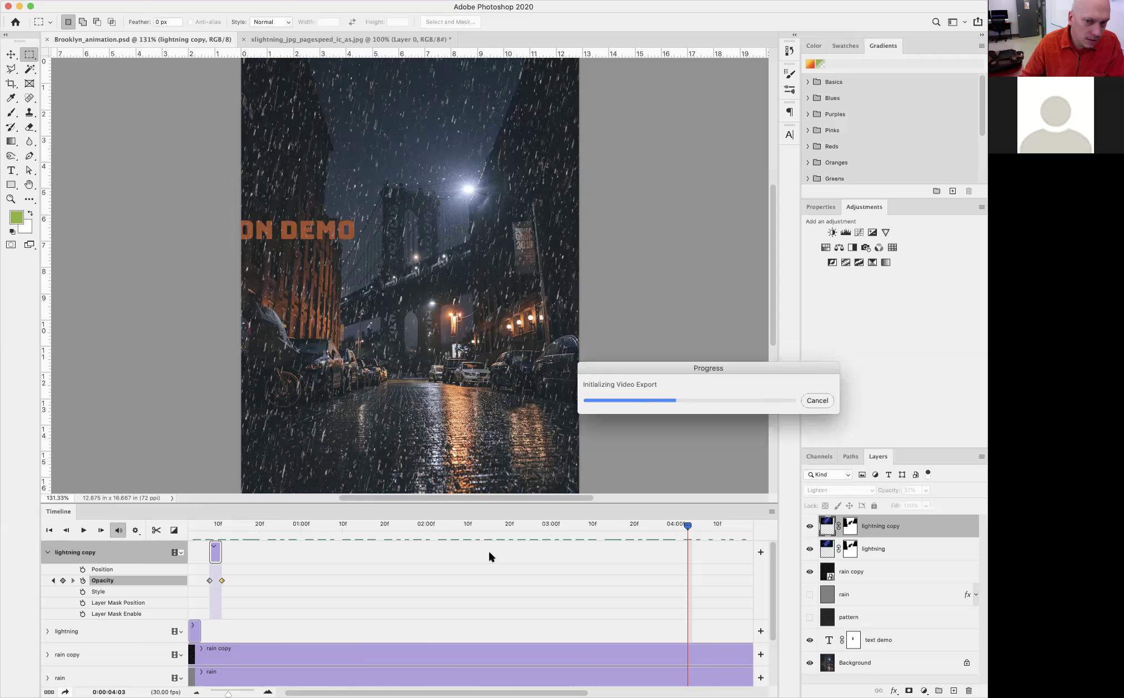
Render all frames of the animation to the Desktop as Brooklyn_animation.mp4 in H.264 format with the High Quality preset at document size.
{"action": "left_click_drag", "start_coordinate": [634, 265], "coordinate": [381, 238]}
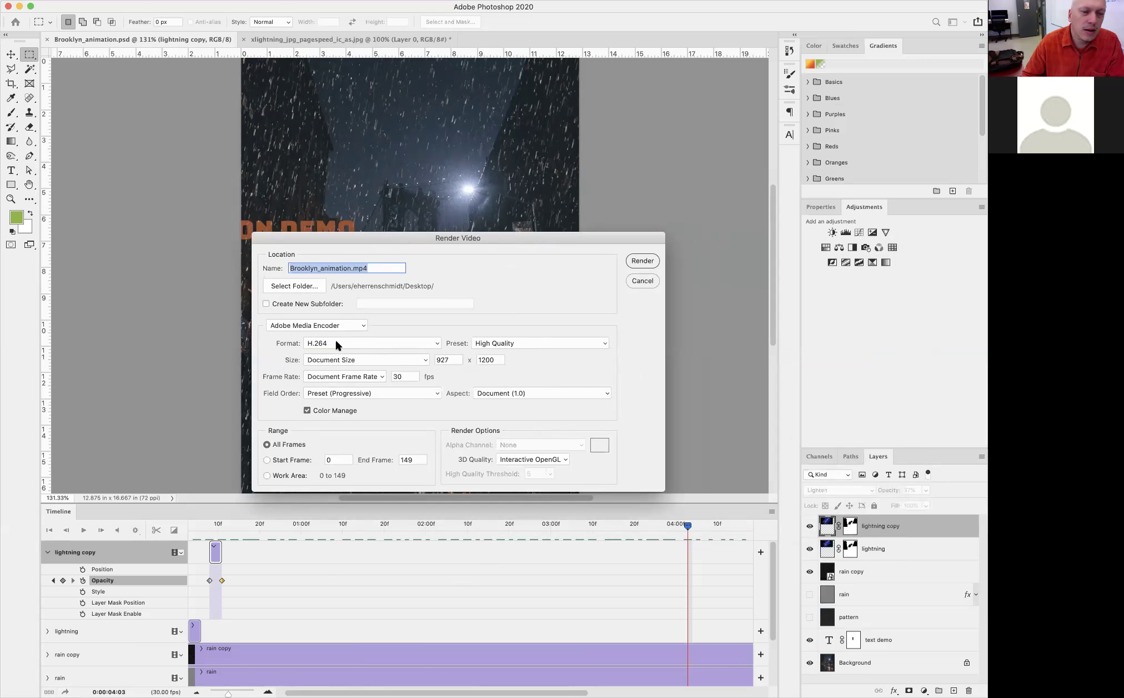
{"action": "left_click", "coordinate": [358, 344]}
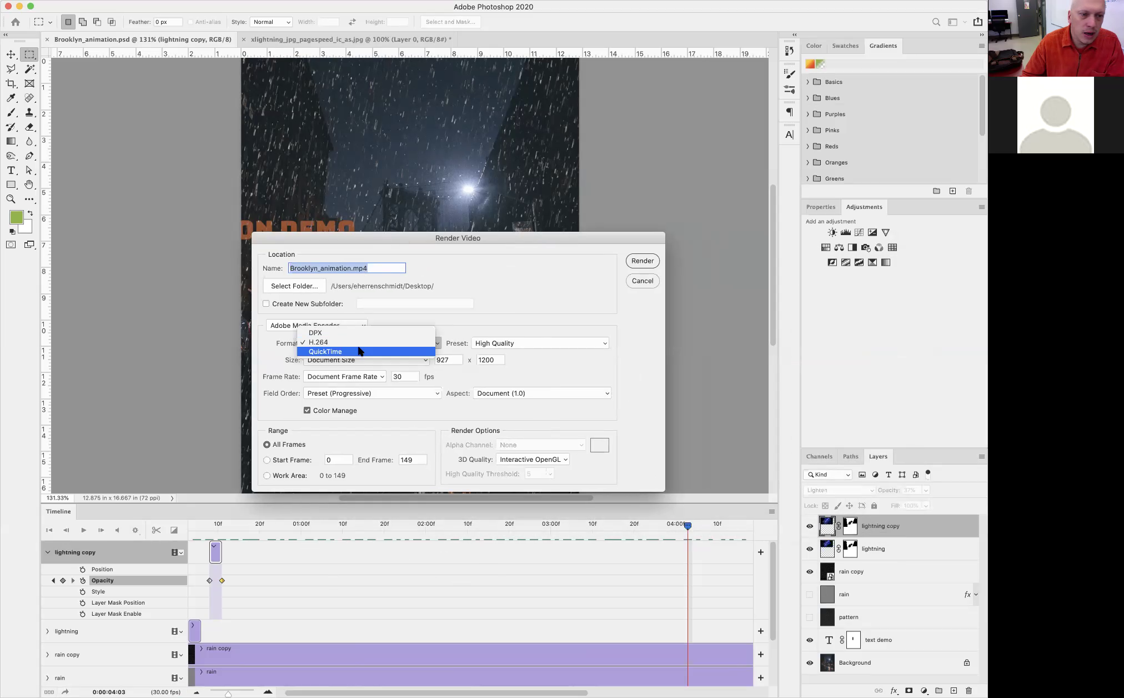
{"action": "left_click", "coordinate": [337, 343]}
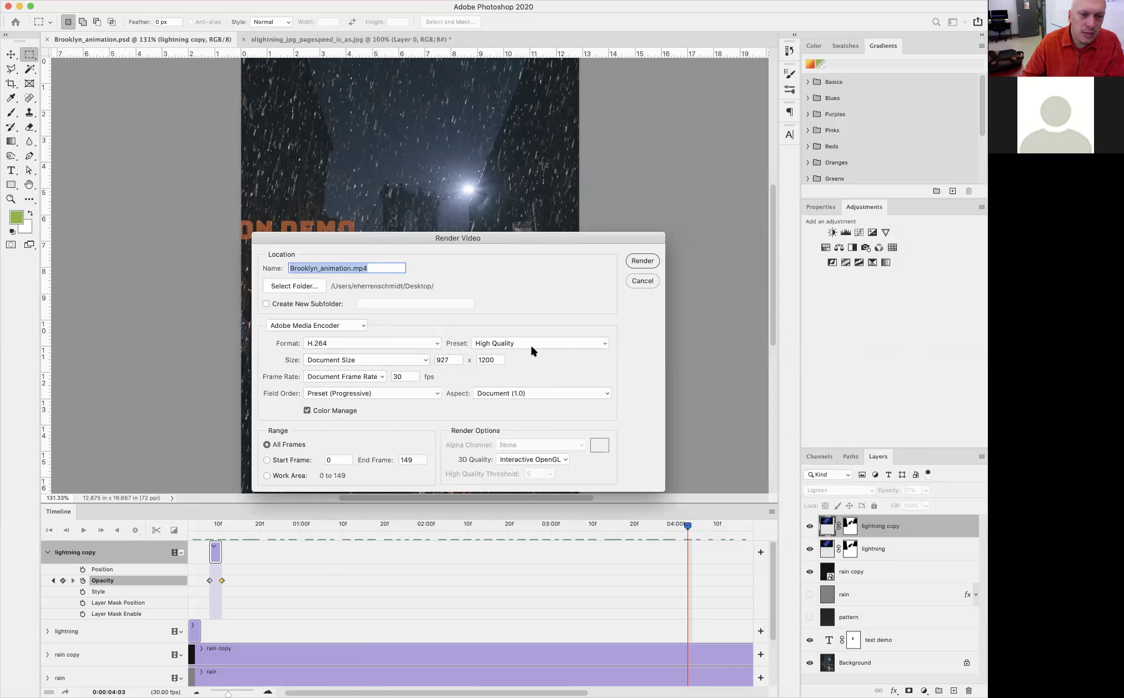
{"action": "left_click", "coordinate": [562, 344]}
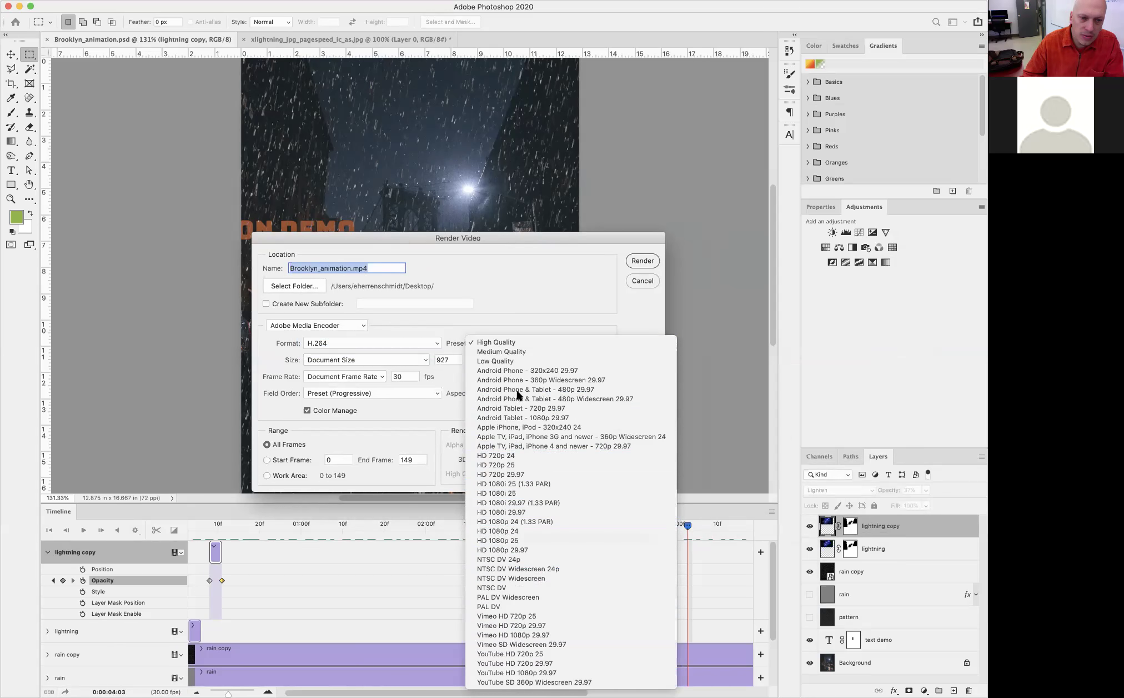
{"action": "left_click", "coordinate": [524, 344]}
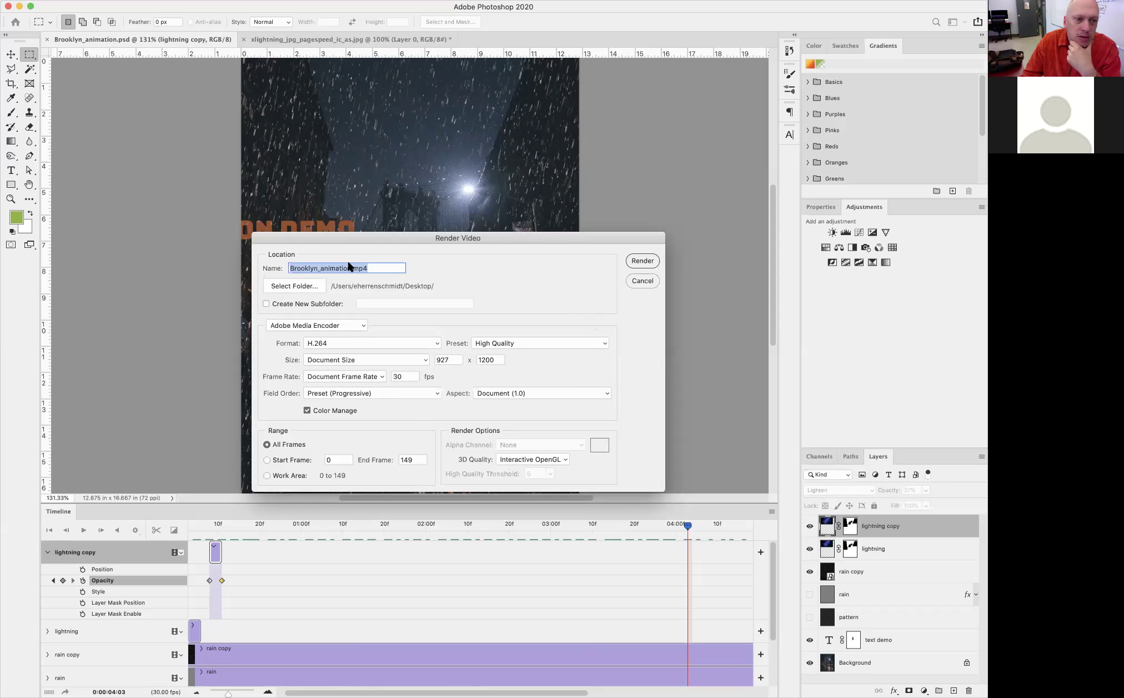
{"action": "left_click", "coordinate": [634, 261]}
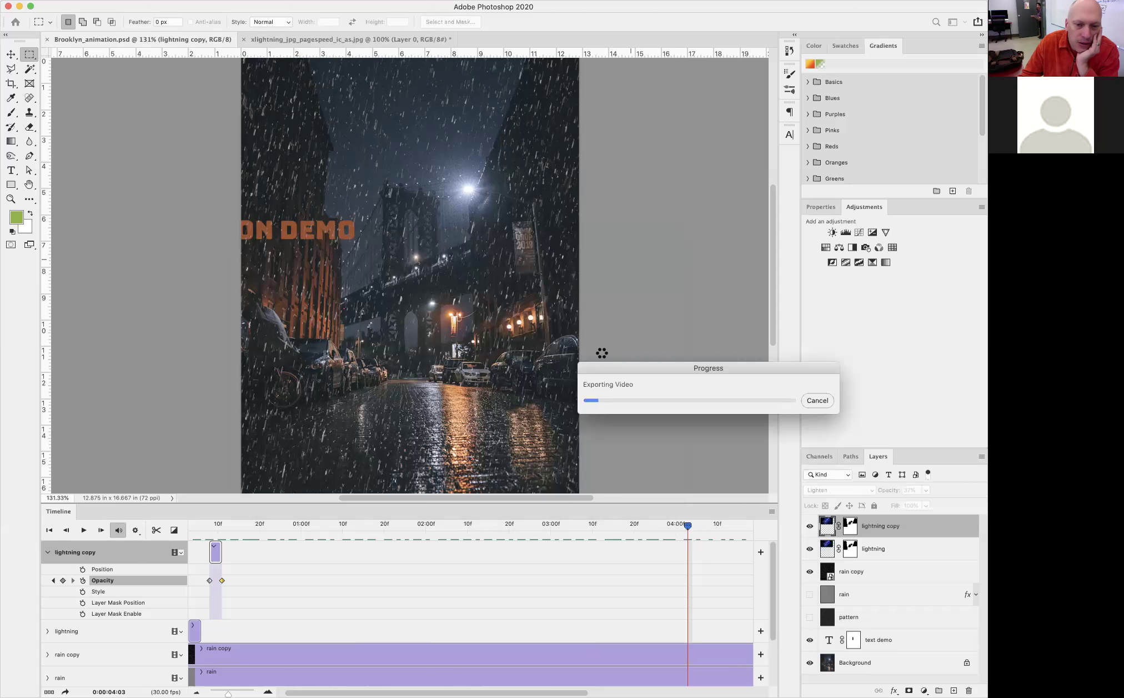
{"action": "left_click_drag", "start_coordinate": [610, 362], "coordinate": [582, 355]}
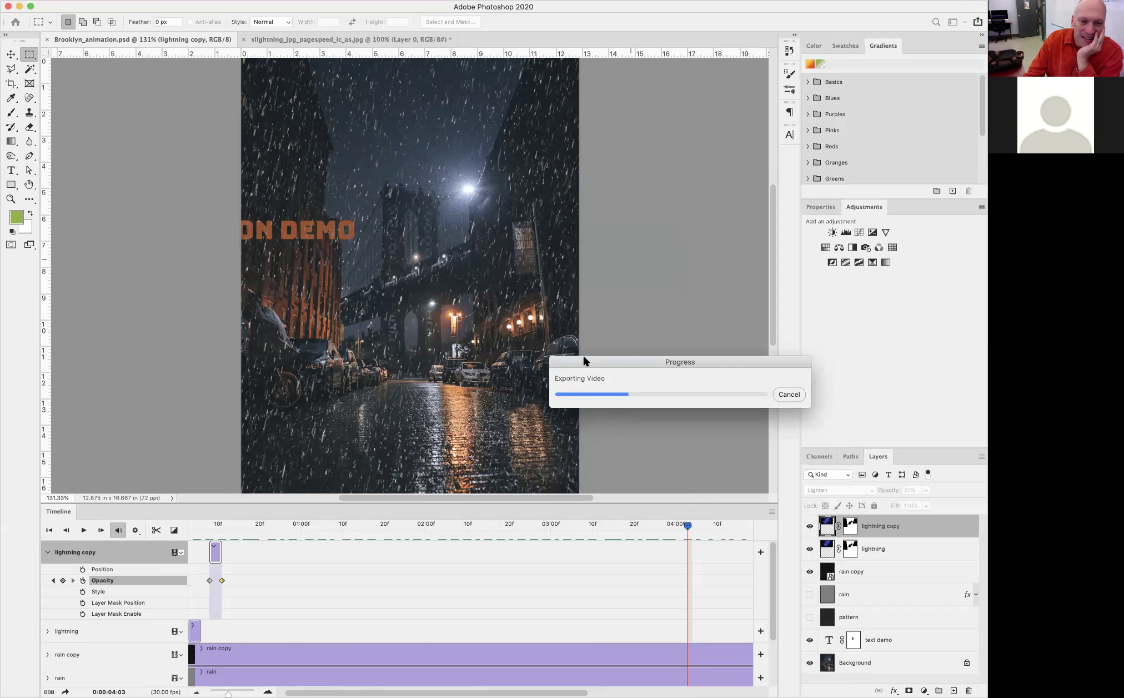
{"action": "left_click_drag", "start_coordinate": [588, 354], "coordinate": [566, 354]}
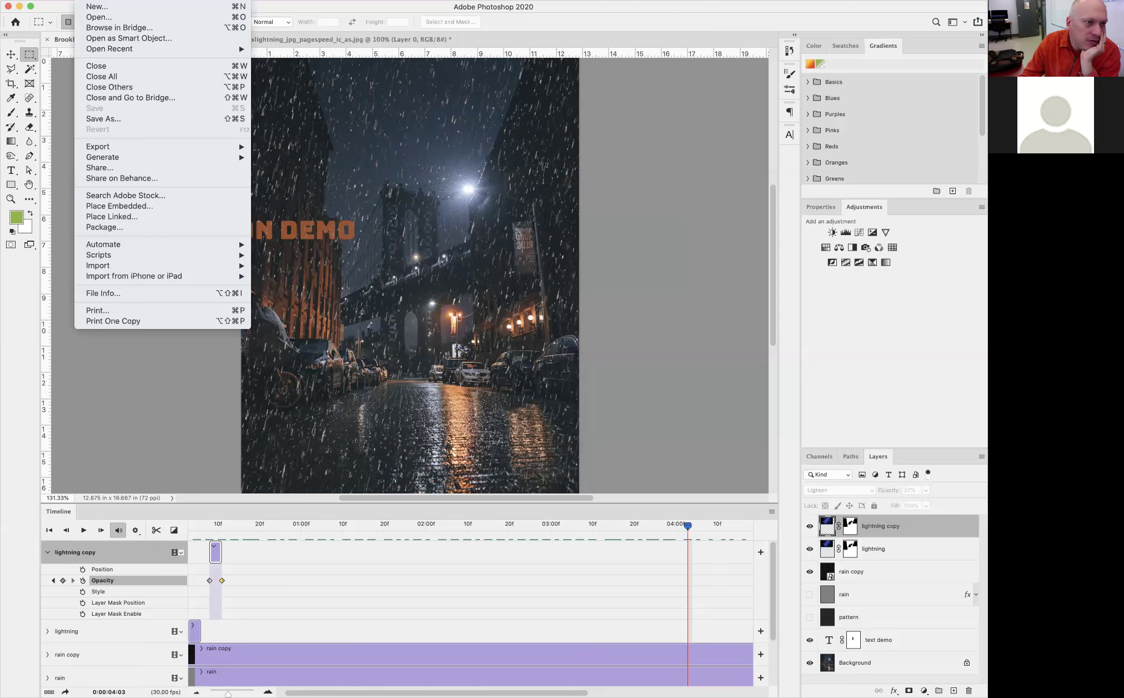
Start a legacy Save for Web export of the animation and set its file format to GIF.
{"action": "mouse_move", "coordinate": [223, 146]}
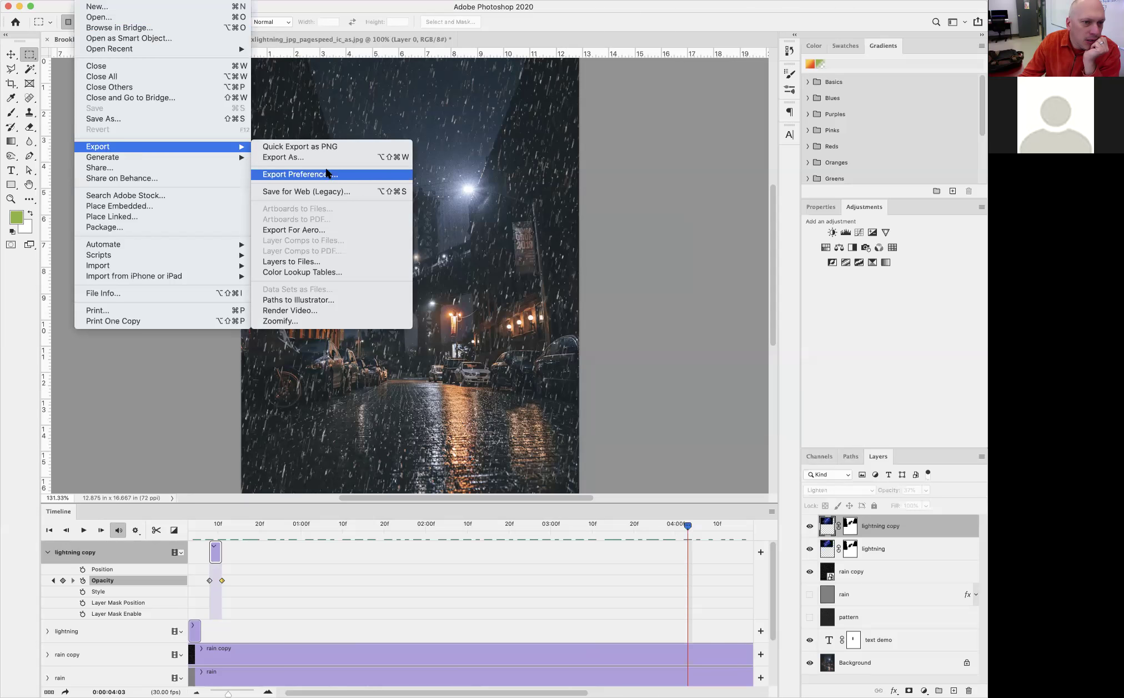
{"action": "left_click", "coordinate": [345, 193]}
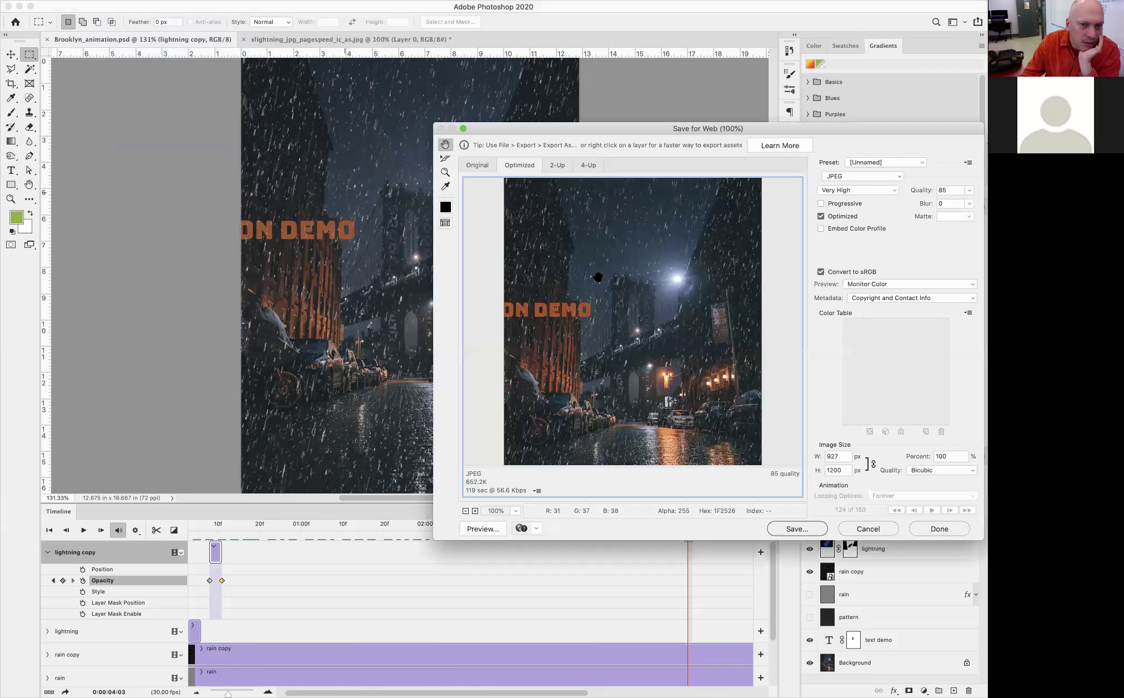
{"action": "left_click_drag", "start_coordinate": [597, 129], "coordinate": [307, 158]}
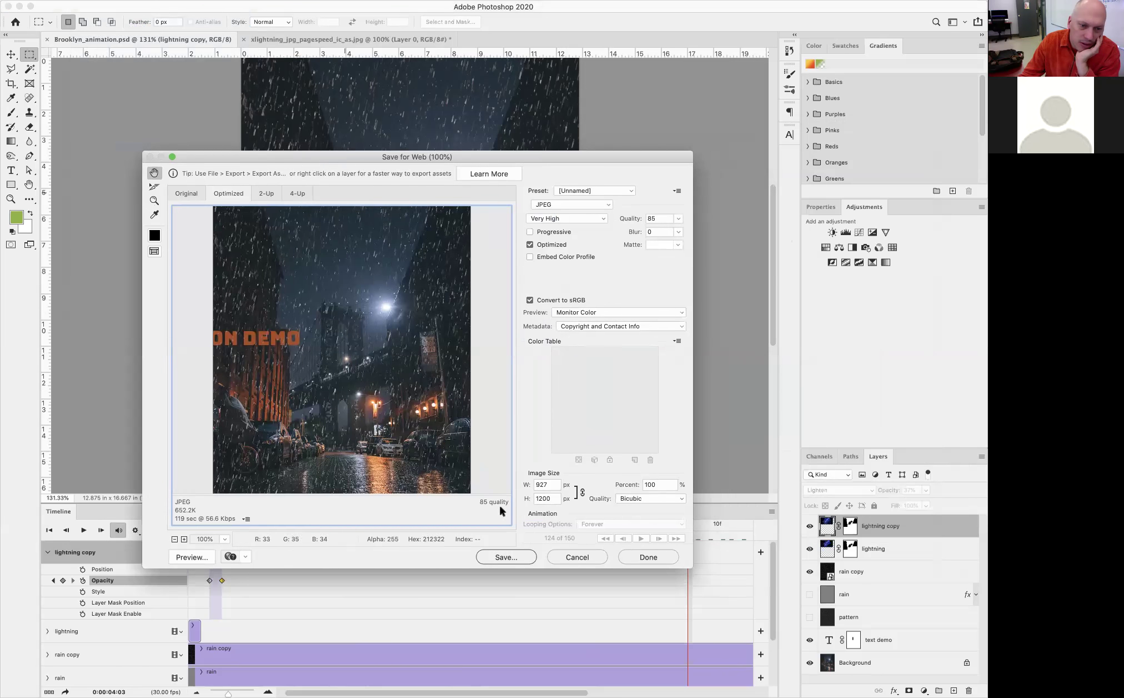
{"action": "left_click_drag", "start_coordinate": [693, 570], "coordinate": [711, 615]}
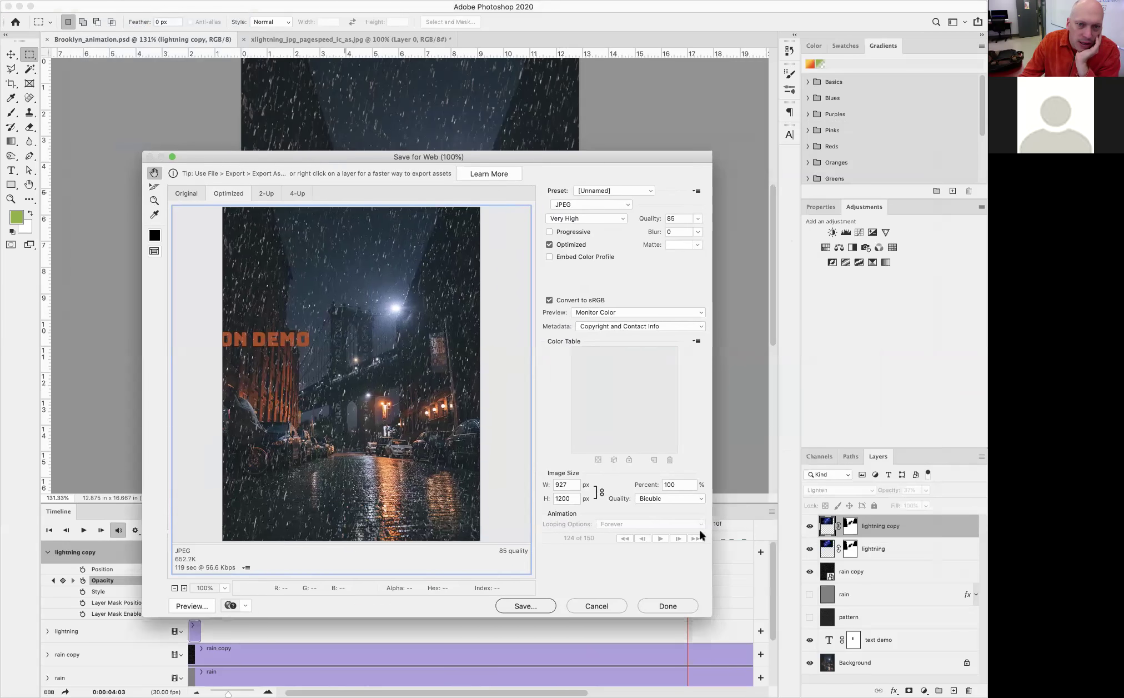
{"action": "left_click", "coordinate": [604, 205]}
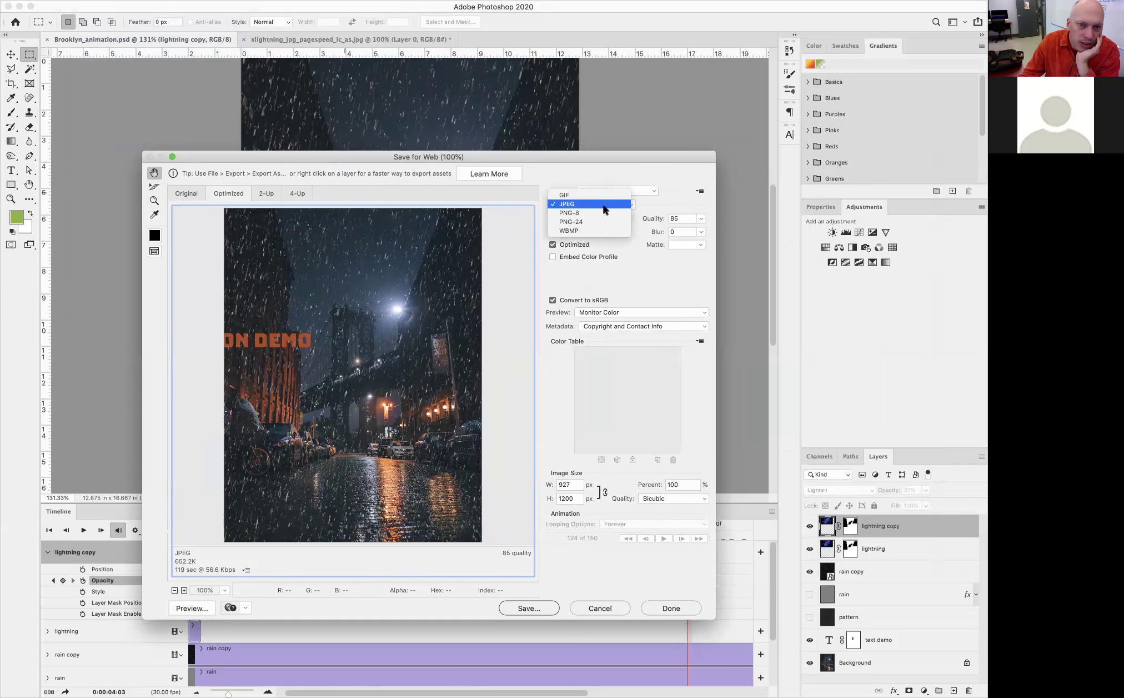
{"action": "left_click", "coordinate": [602, 204]}
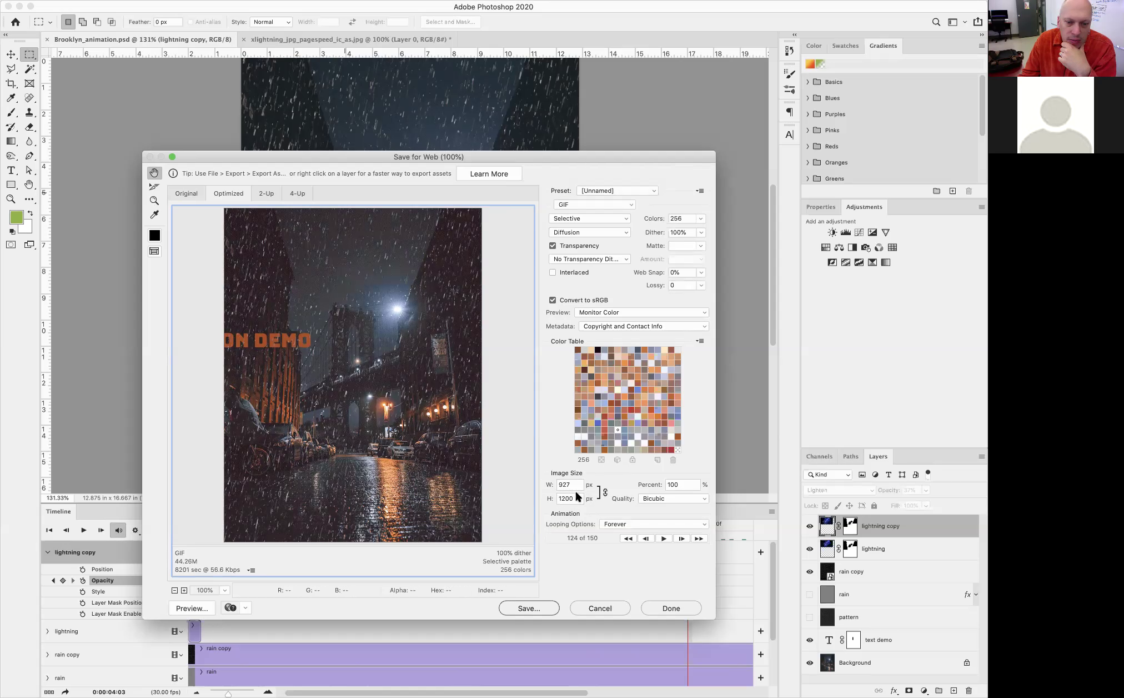
Scale the GIF export to 50 percent and save it to the Desktop as Brooklyn_animation.gif.
{"action": "left_click_drag", "start_coordinate": [681, 483], "coordinate": [667, 484]}
{"action": "type", "text": "50"}
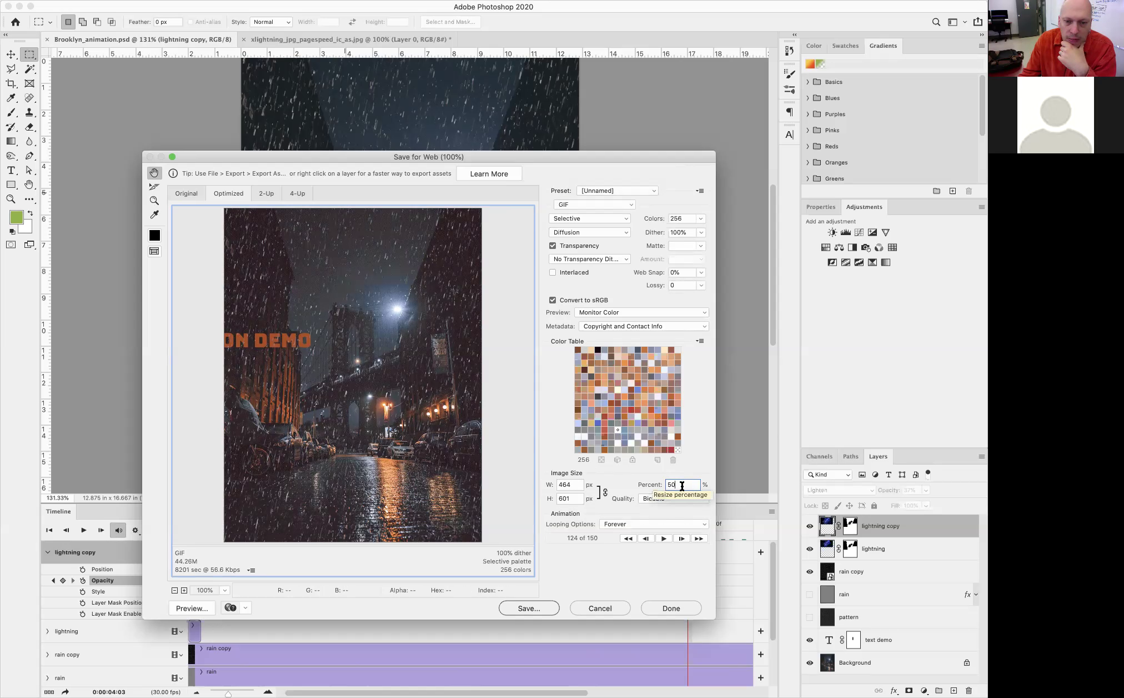
{"action": "left_click", "coordinate": [656, 488]}
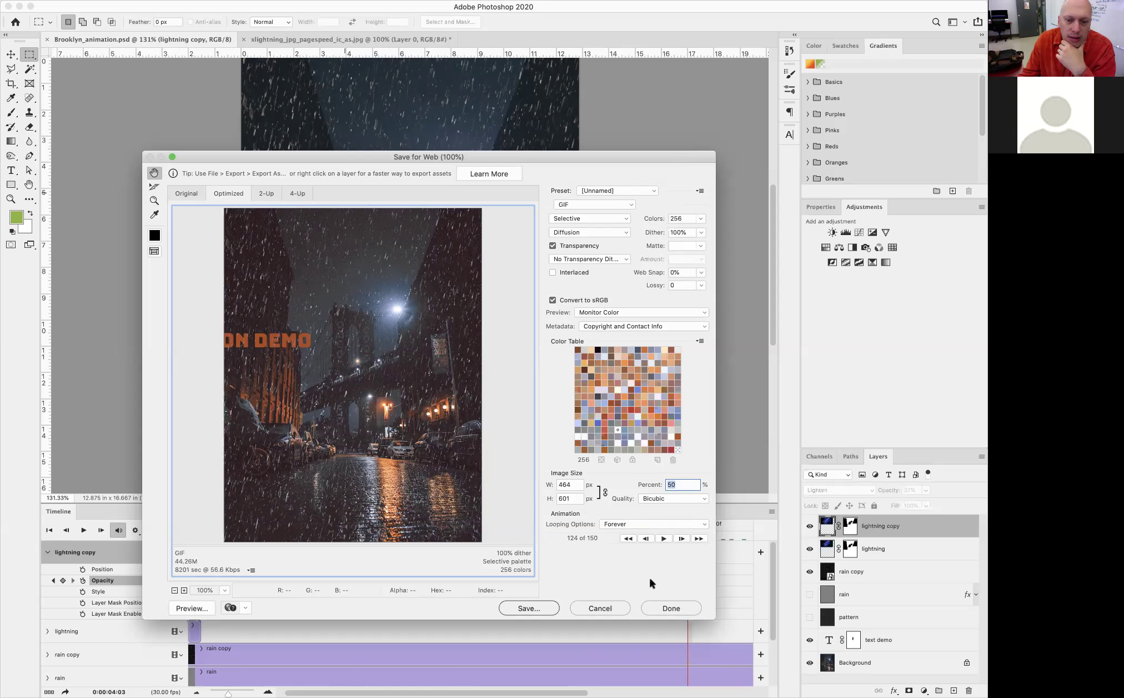
{"action": "left_click", "coordinate": [529, 608]}
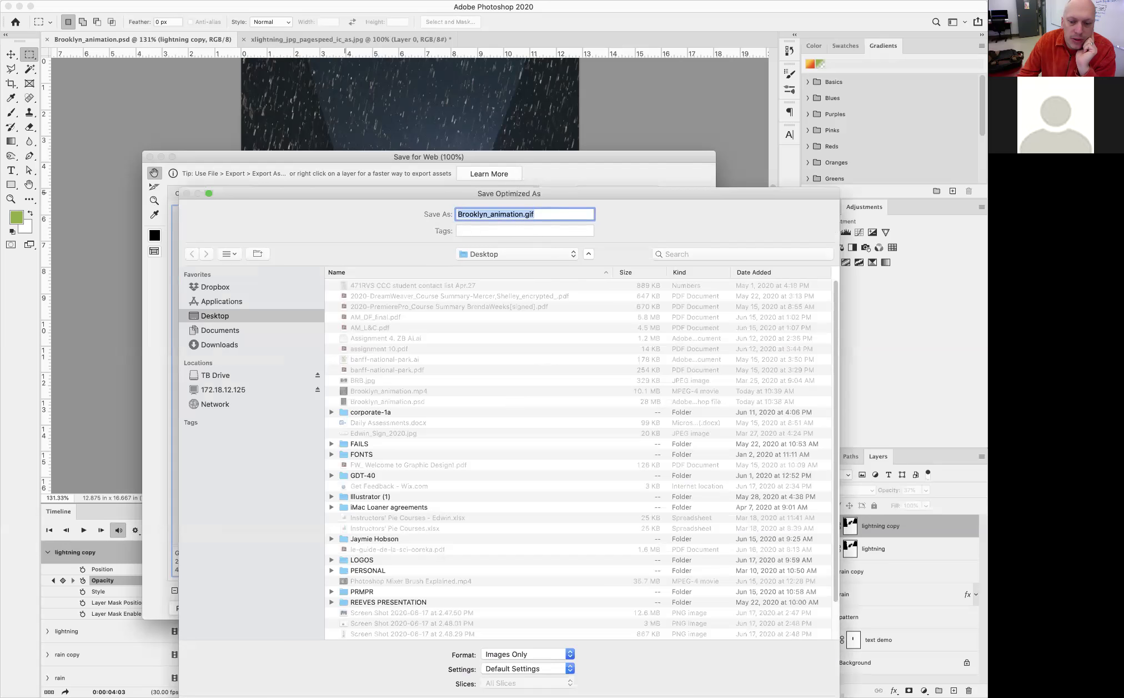
{"action": "key", "text": "Return"}
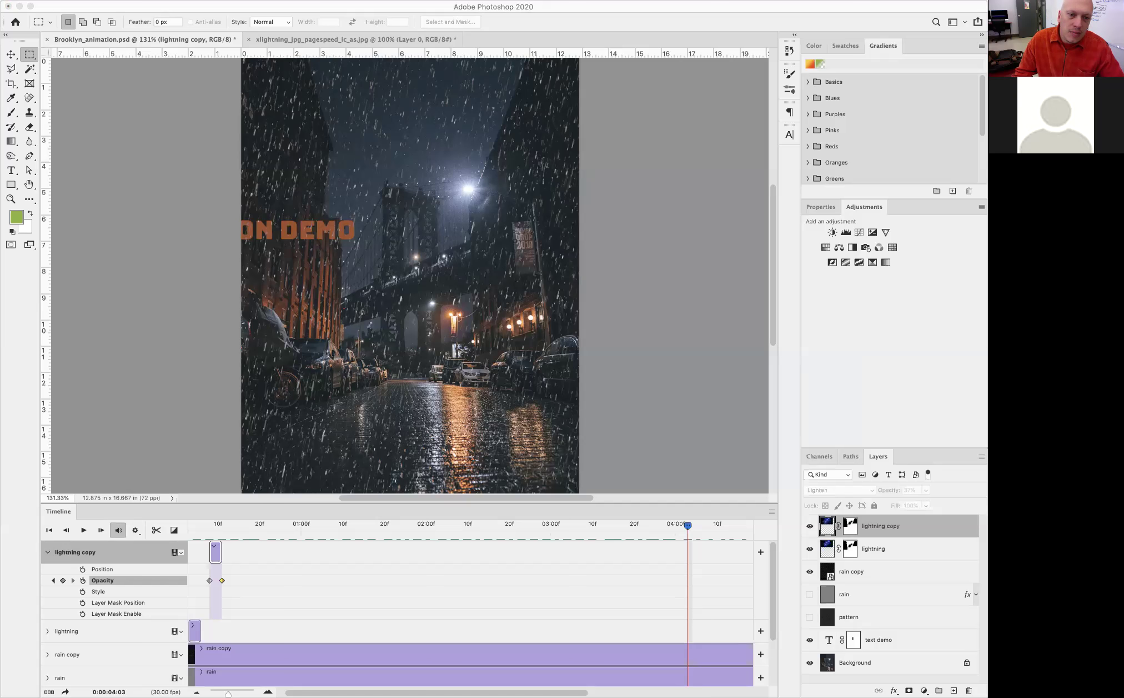
{"action": "left_click", "coordinate": [656, 391]}
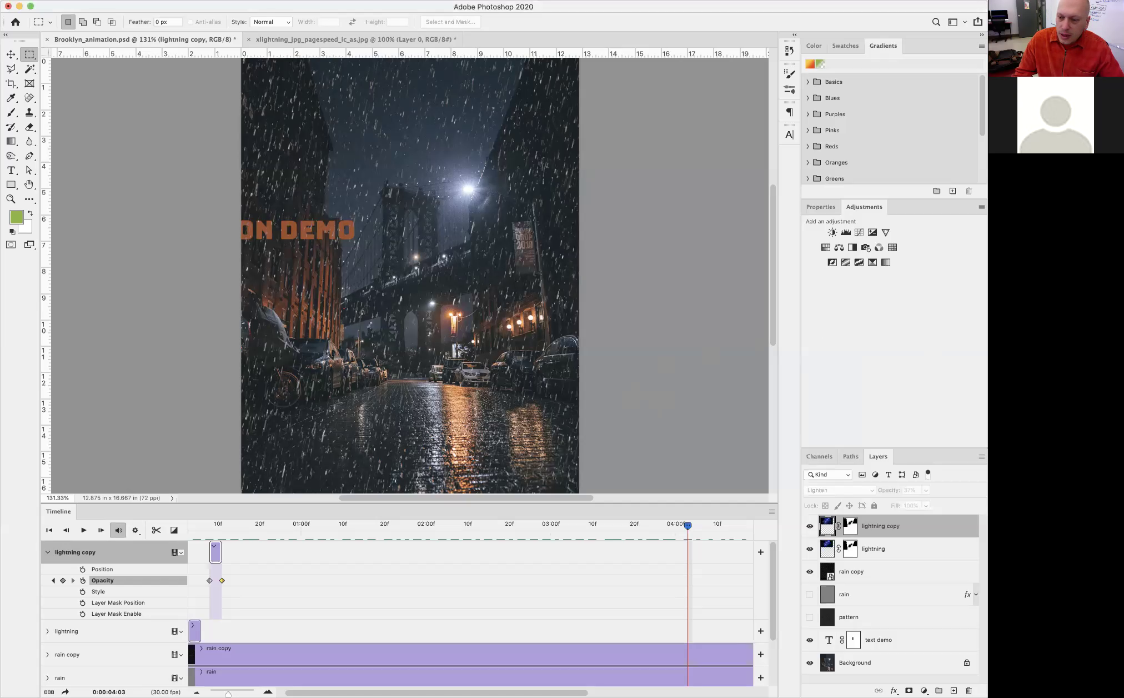